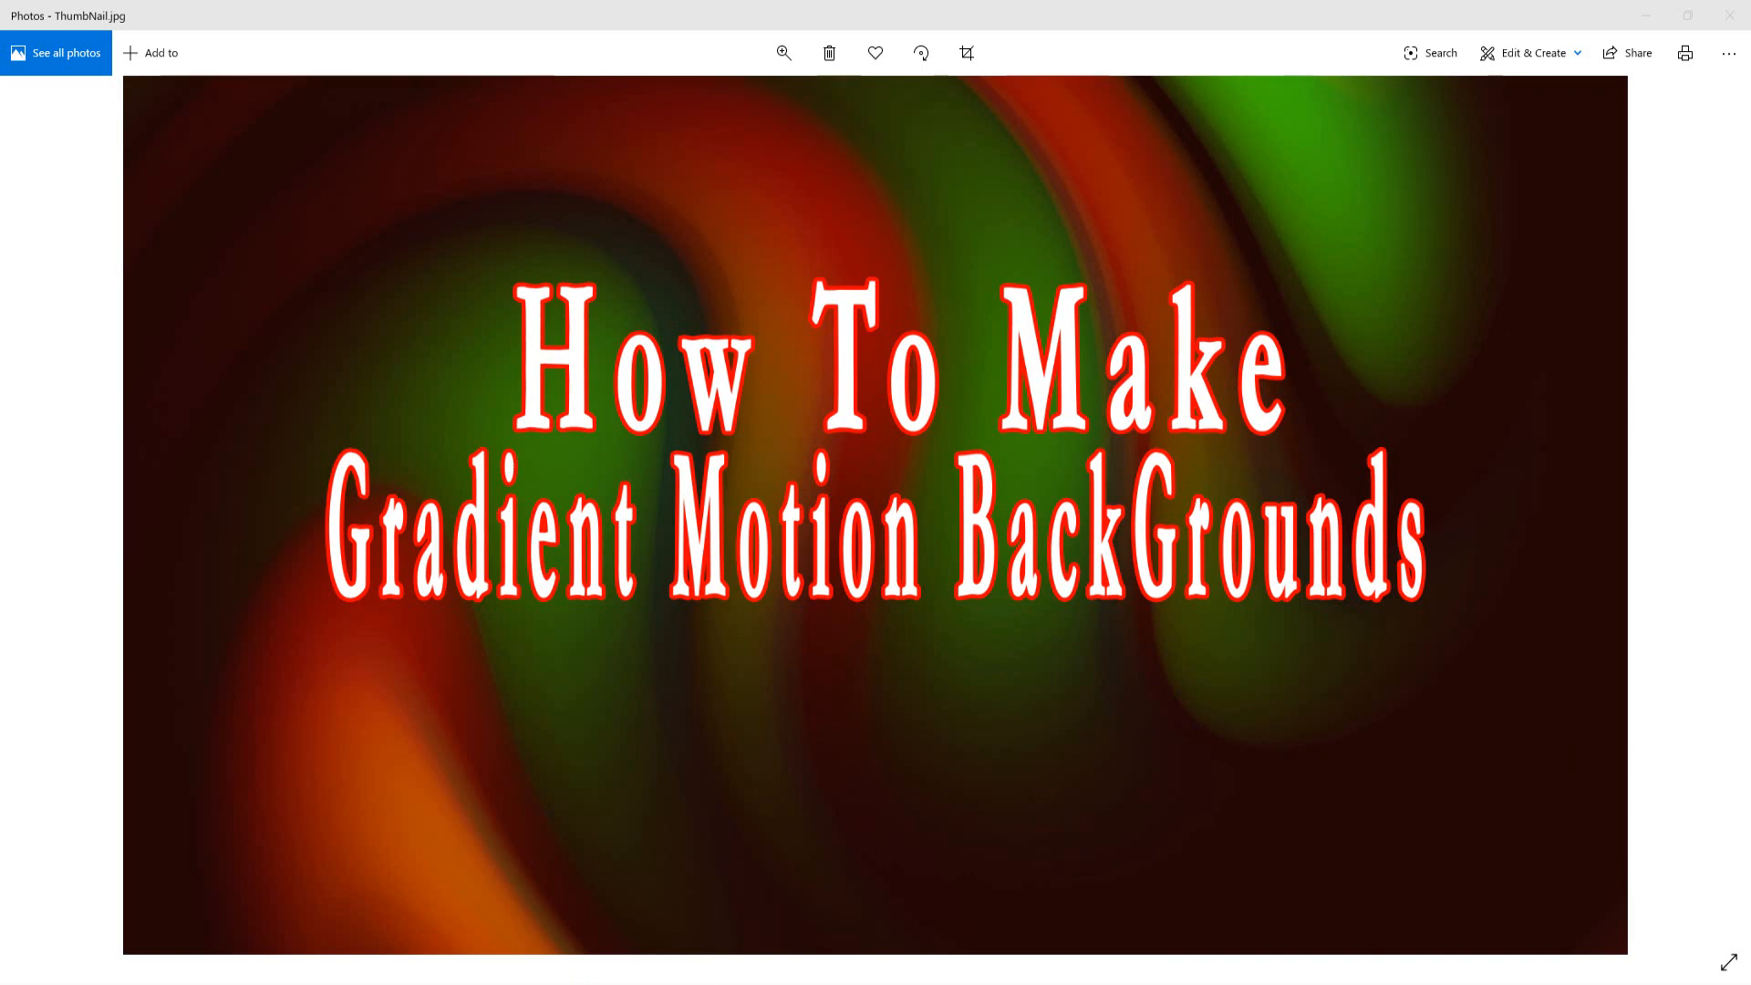
Switch to After Effects and create a 1920 x 1080, 30 fps, 10-second composition named Main
click(693, 984)
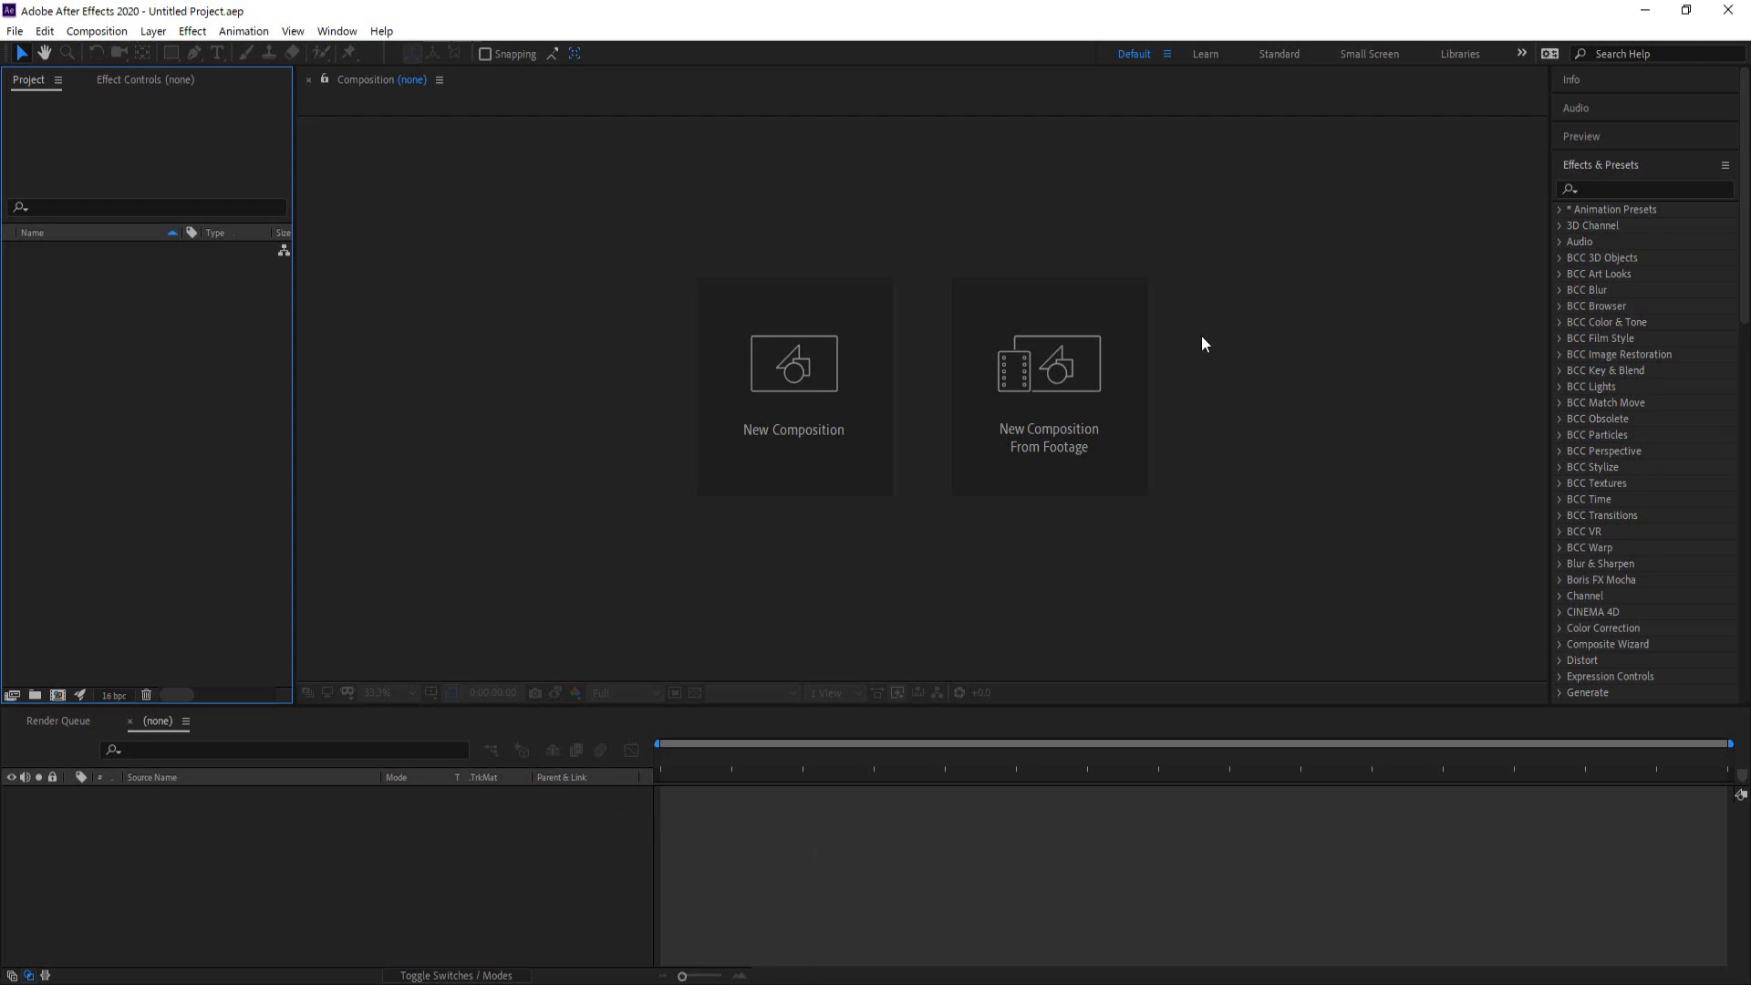
click(812, 363)
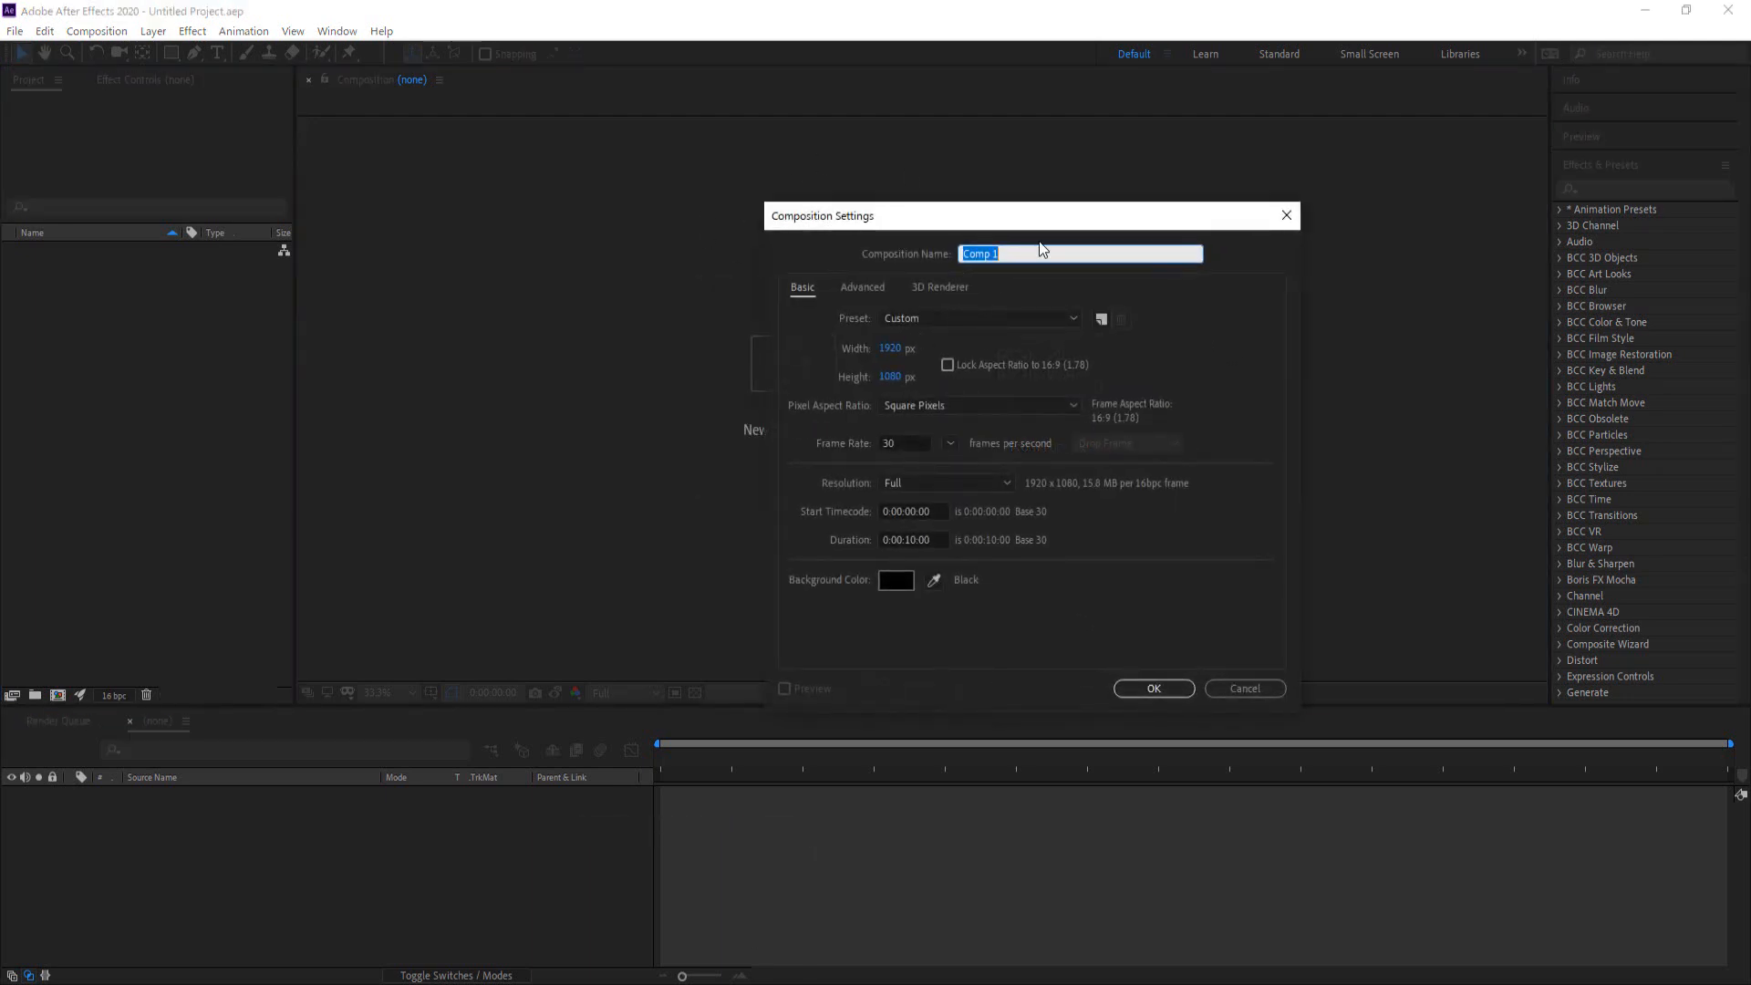
text(Main)
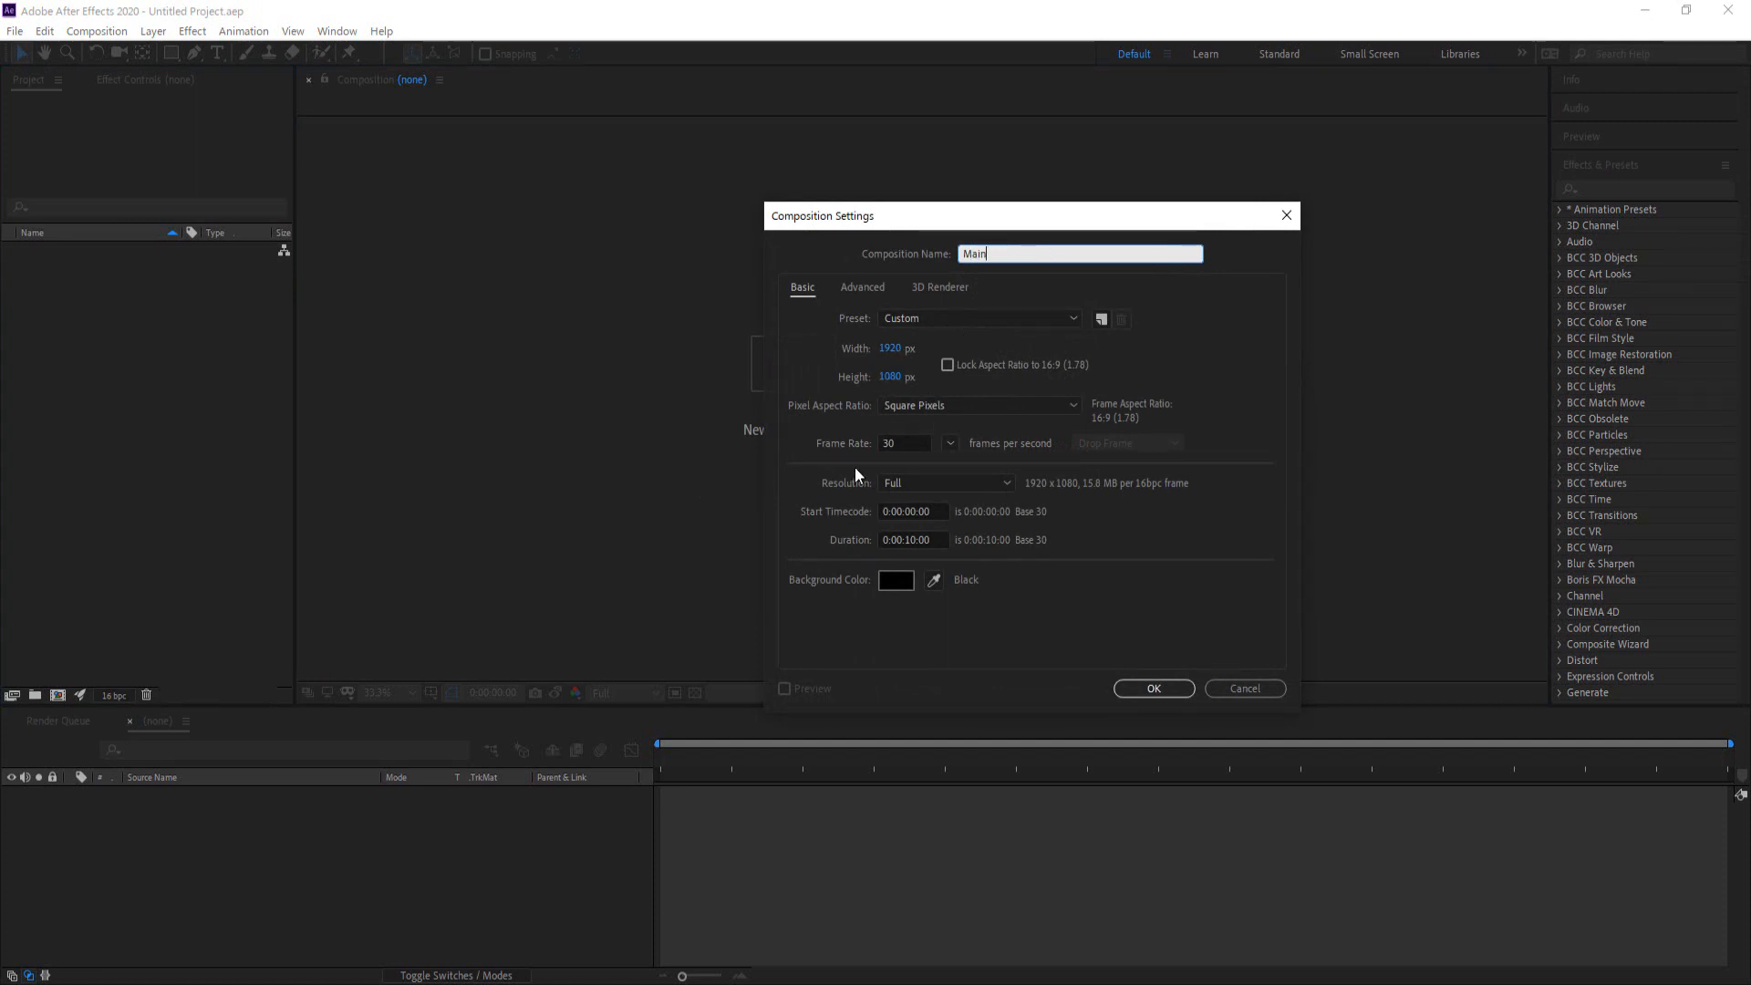
click(1157, 686)
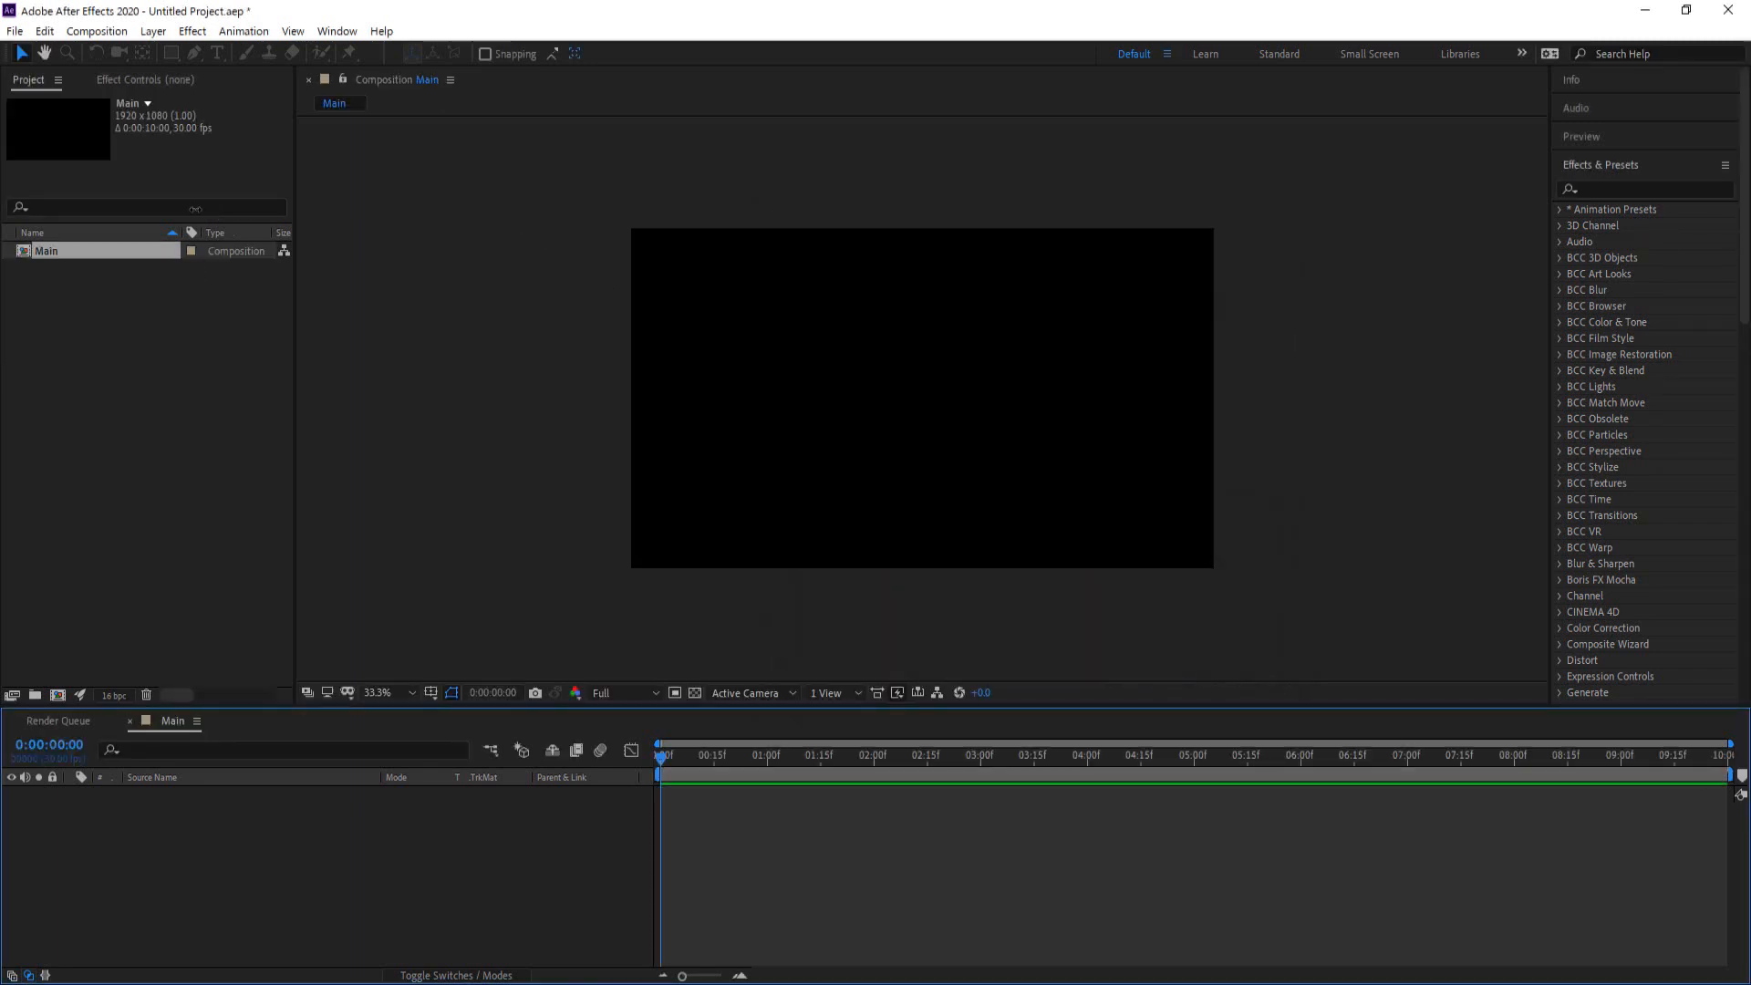
Create a second 1920 x 1080, 10-second composition named Gradient
click(93, 35)
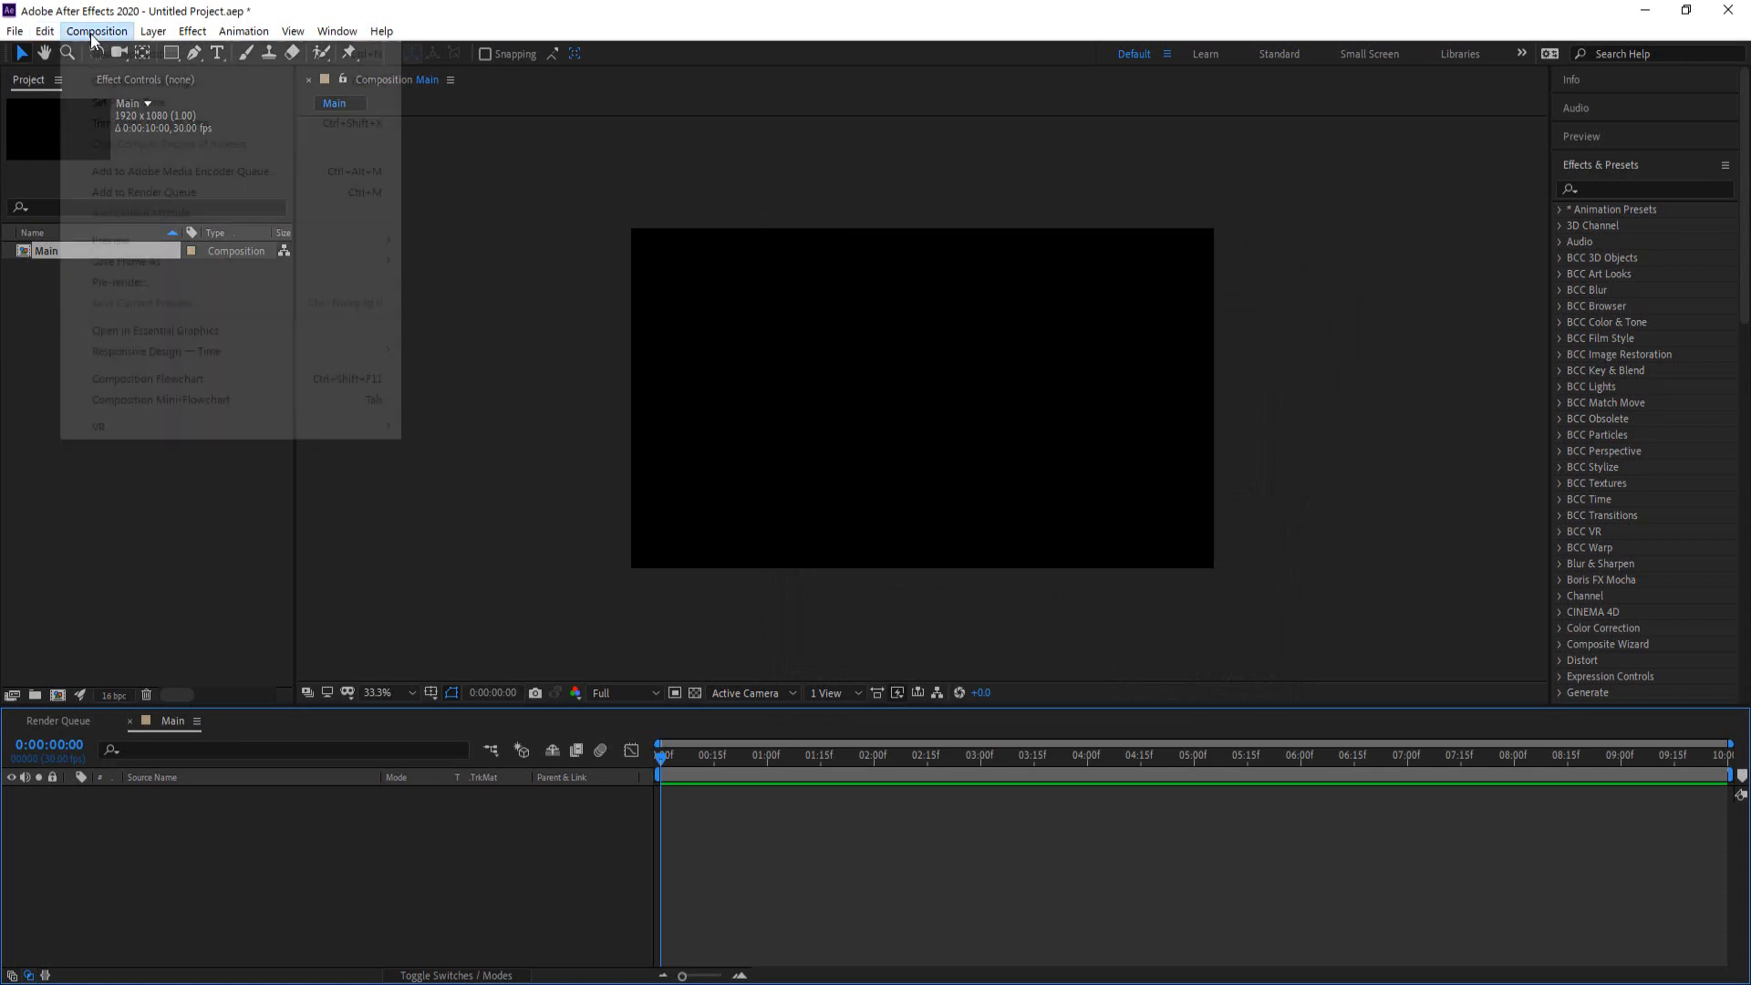
click(118, 51)
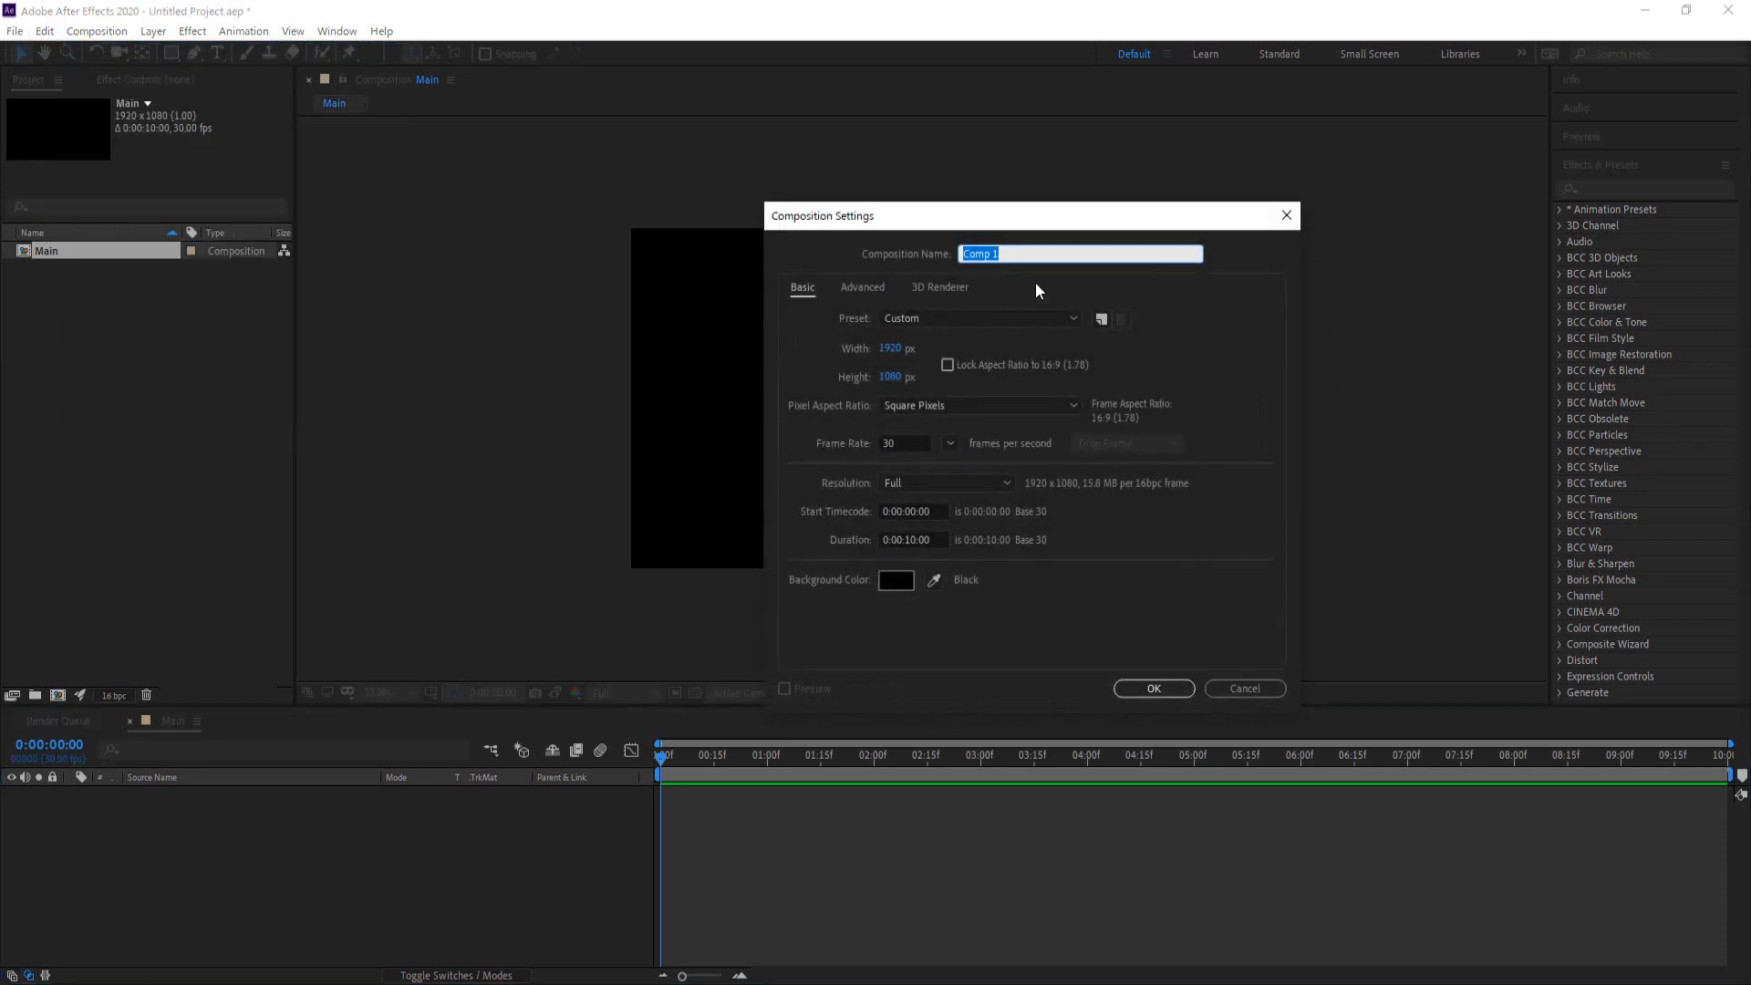
text(Gradient)
click(1155, 689)
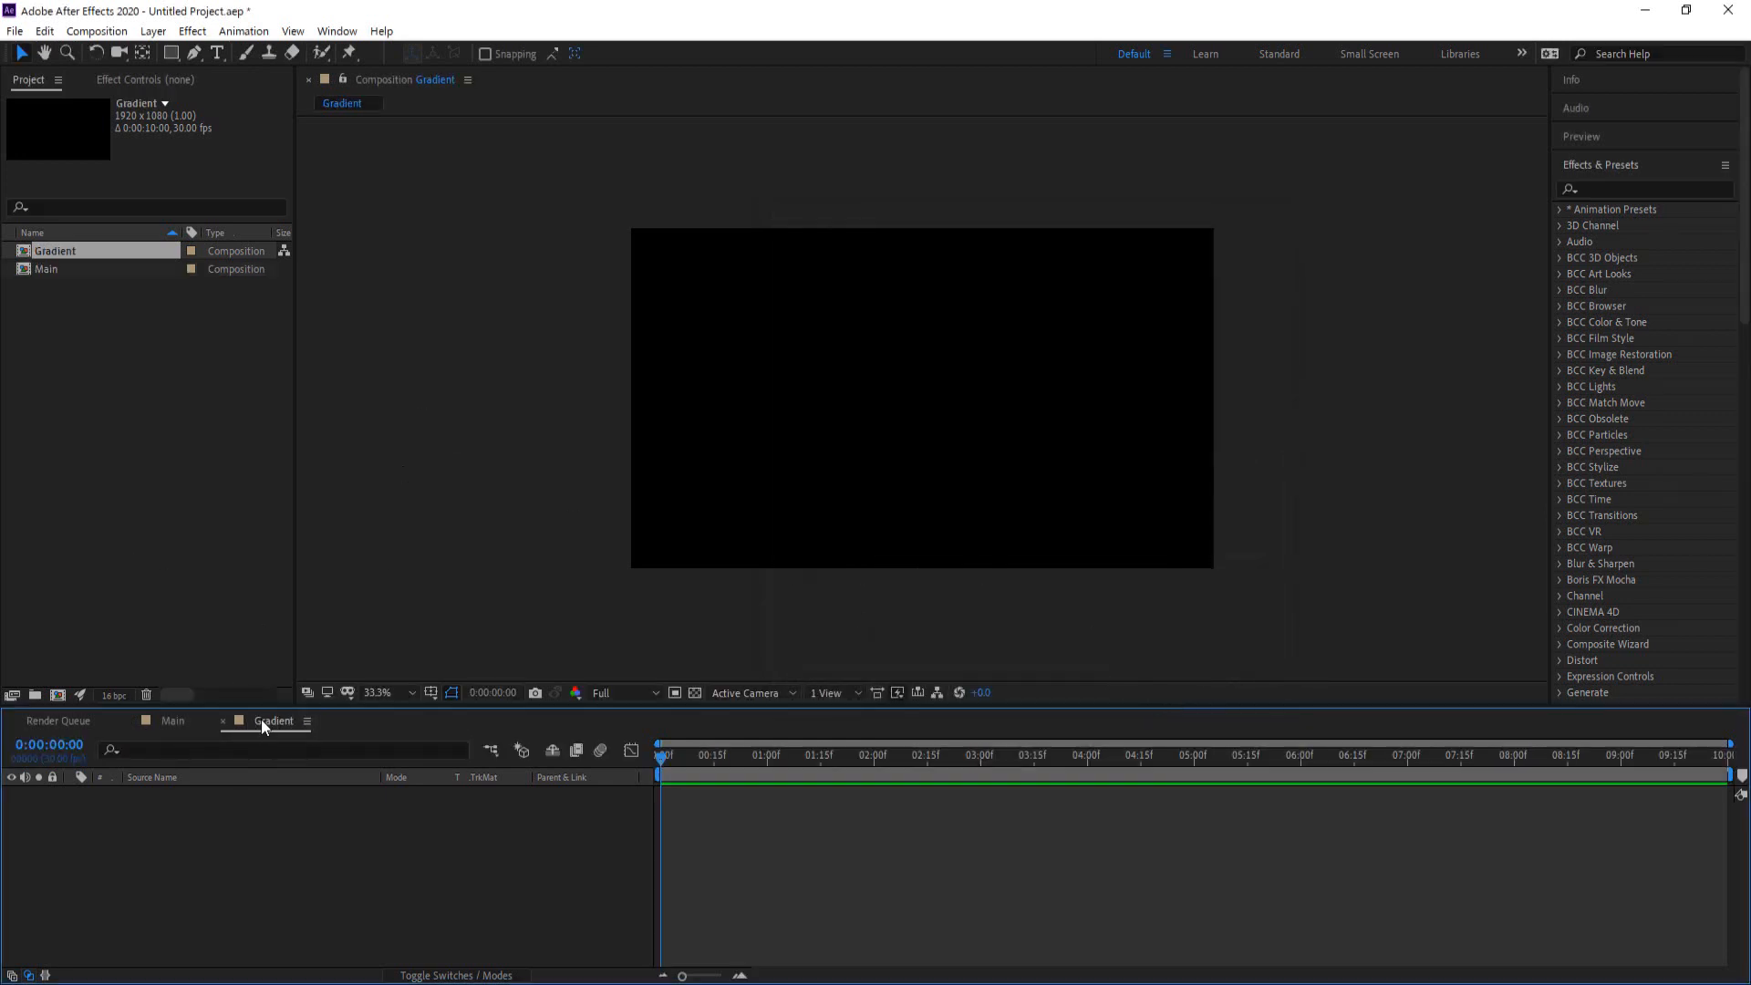
Add a black 1920 x 1080 solid layer named BG to the Gradient composition
right_click(300, 818)
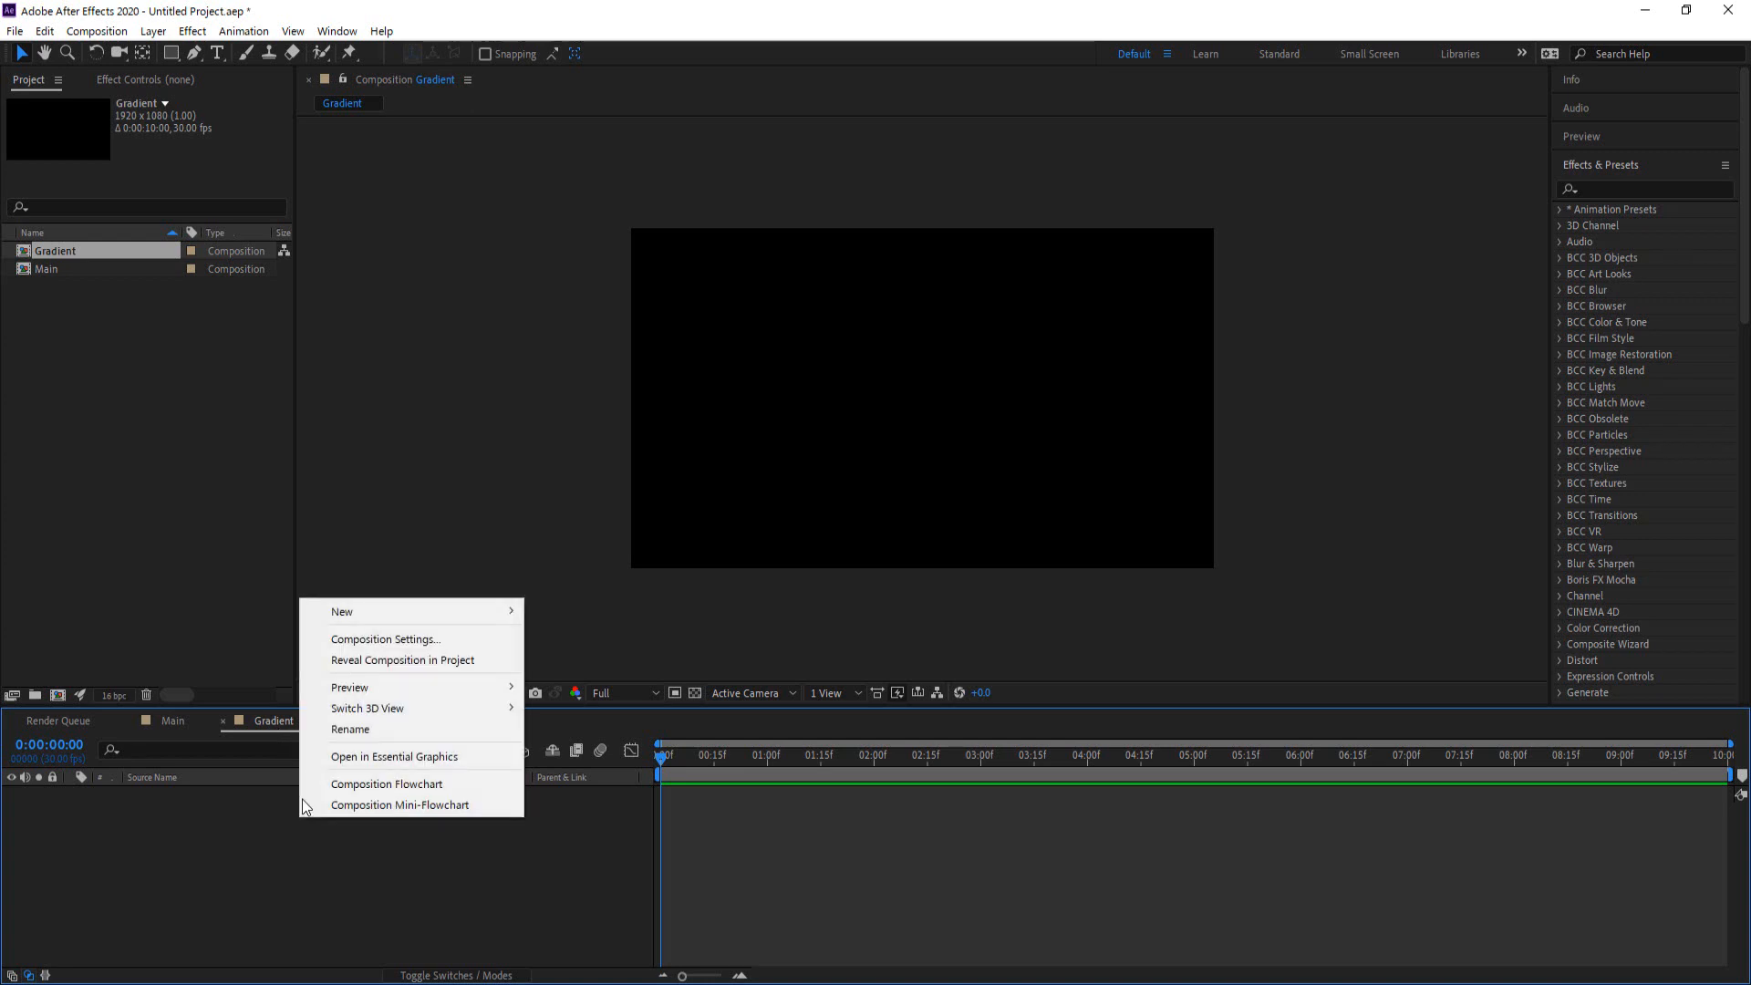
mouse_move(359, 614)
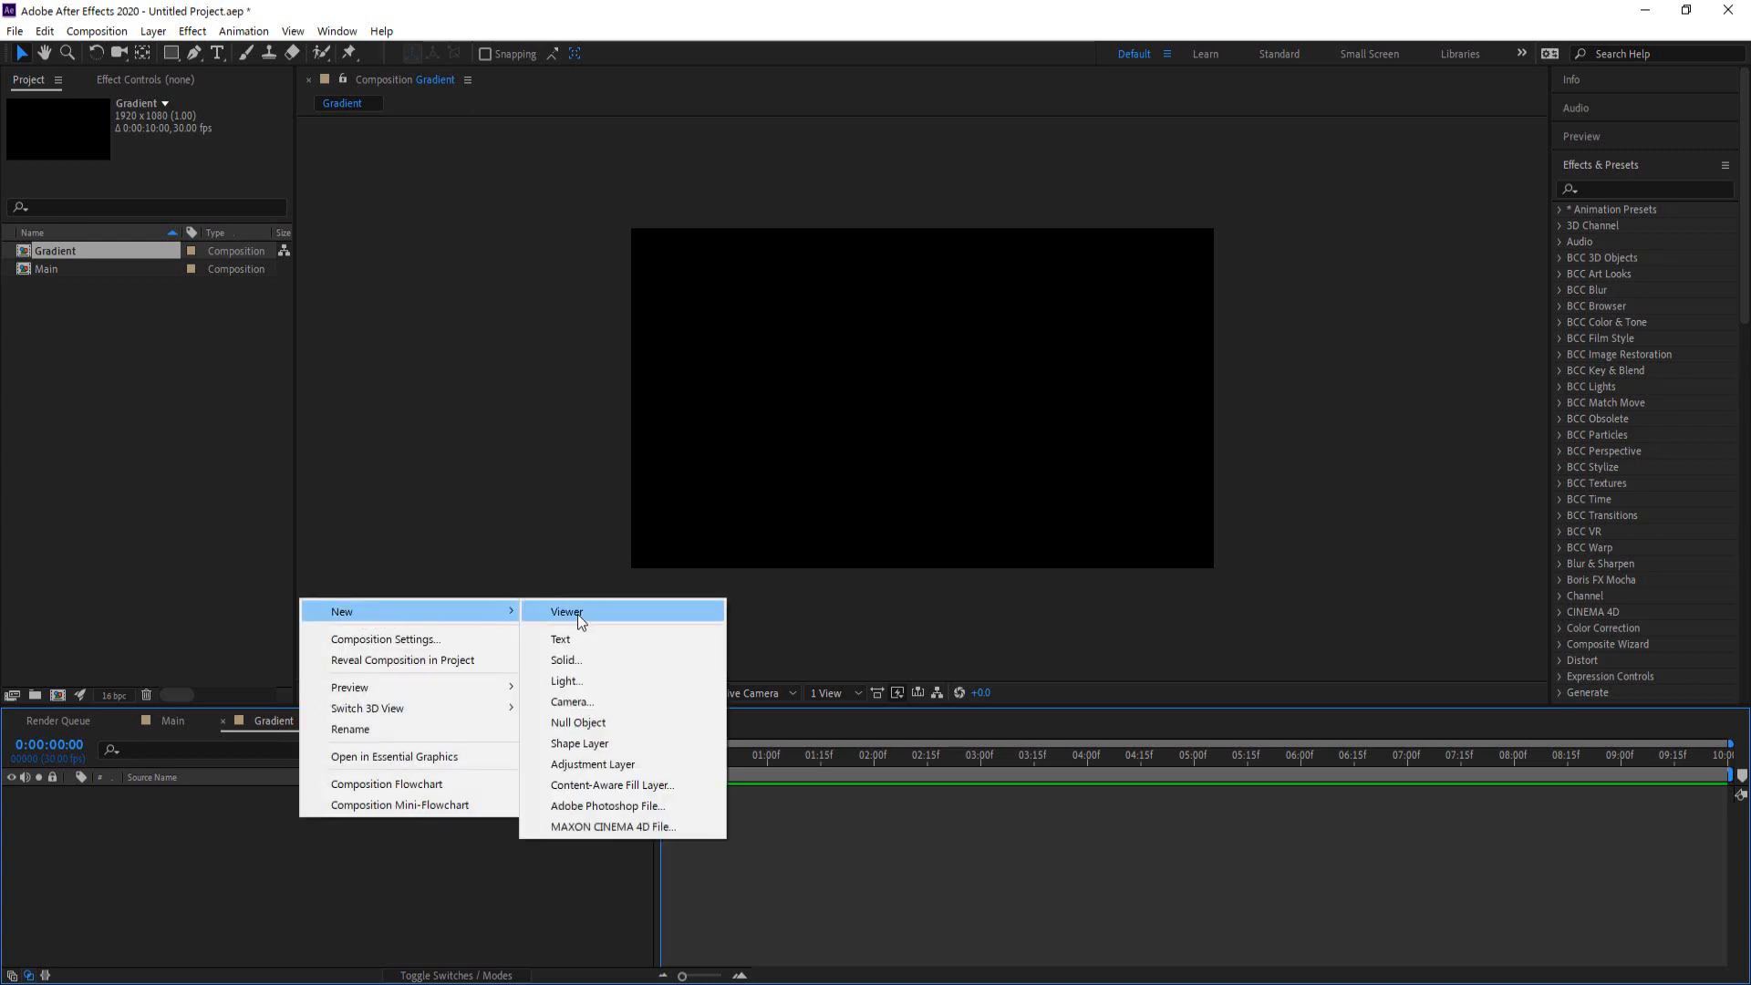
click(583, 663)
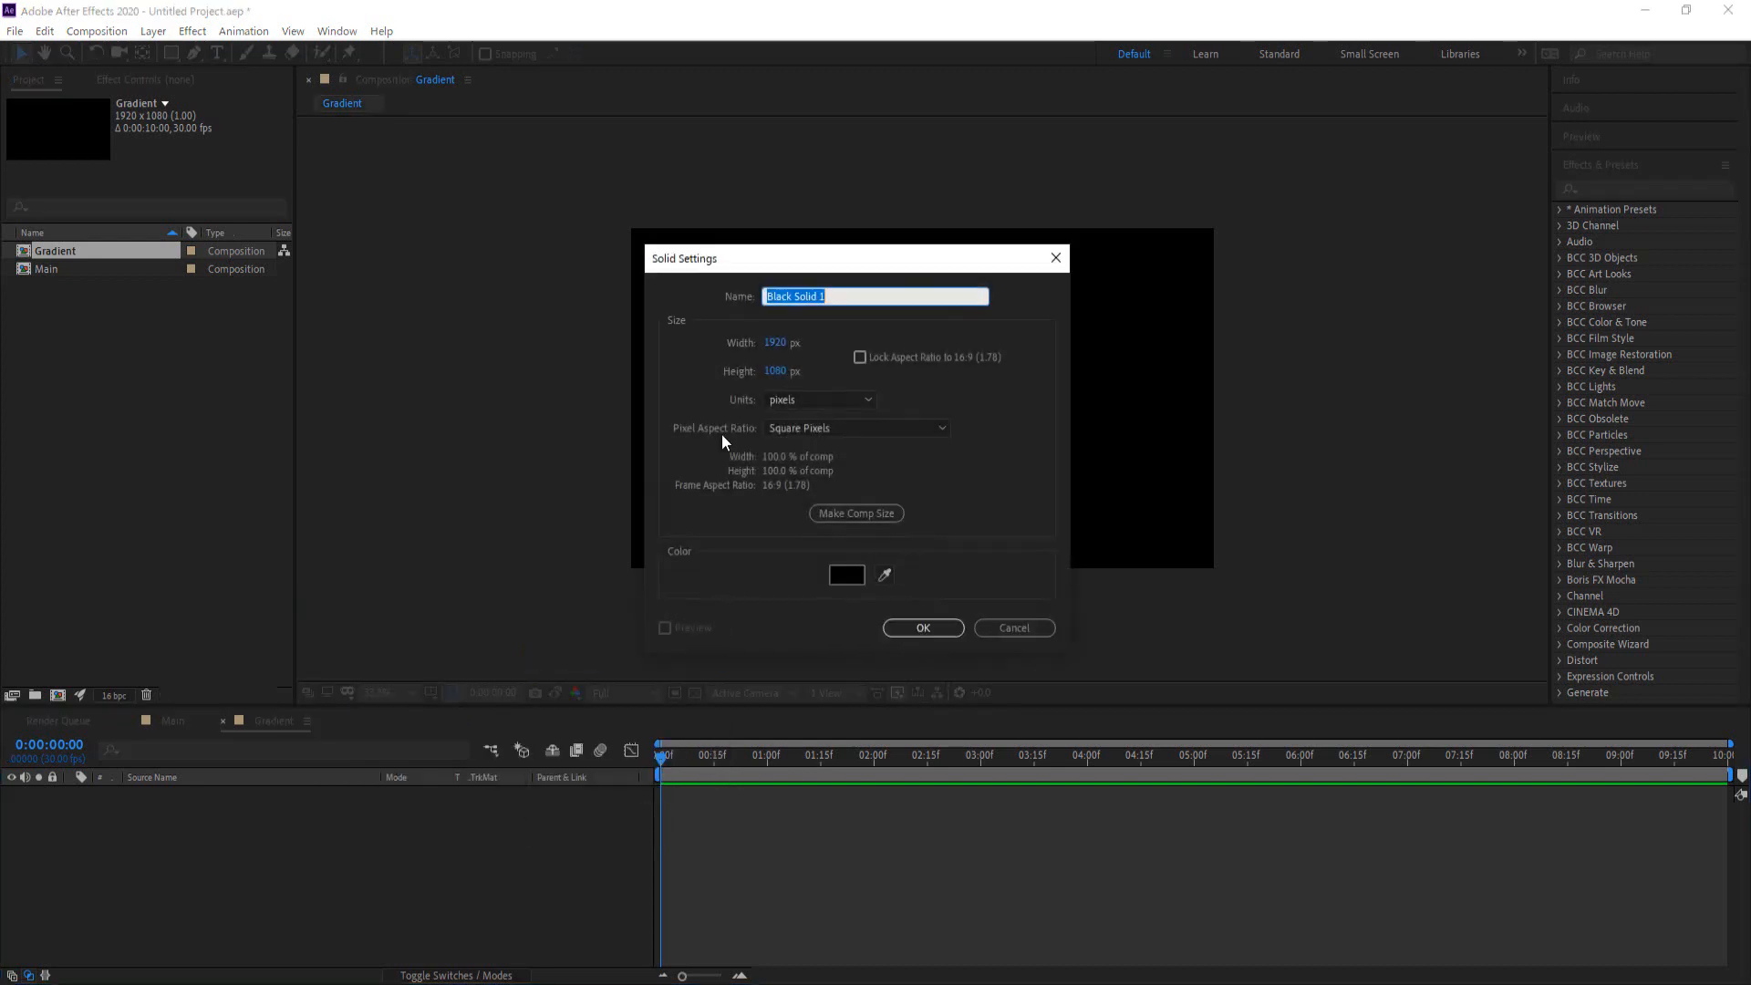
click(923, 629)
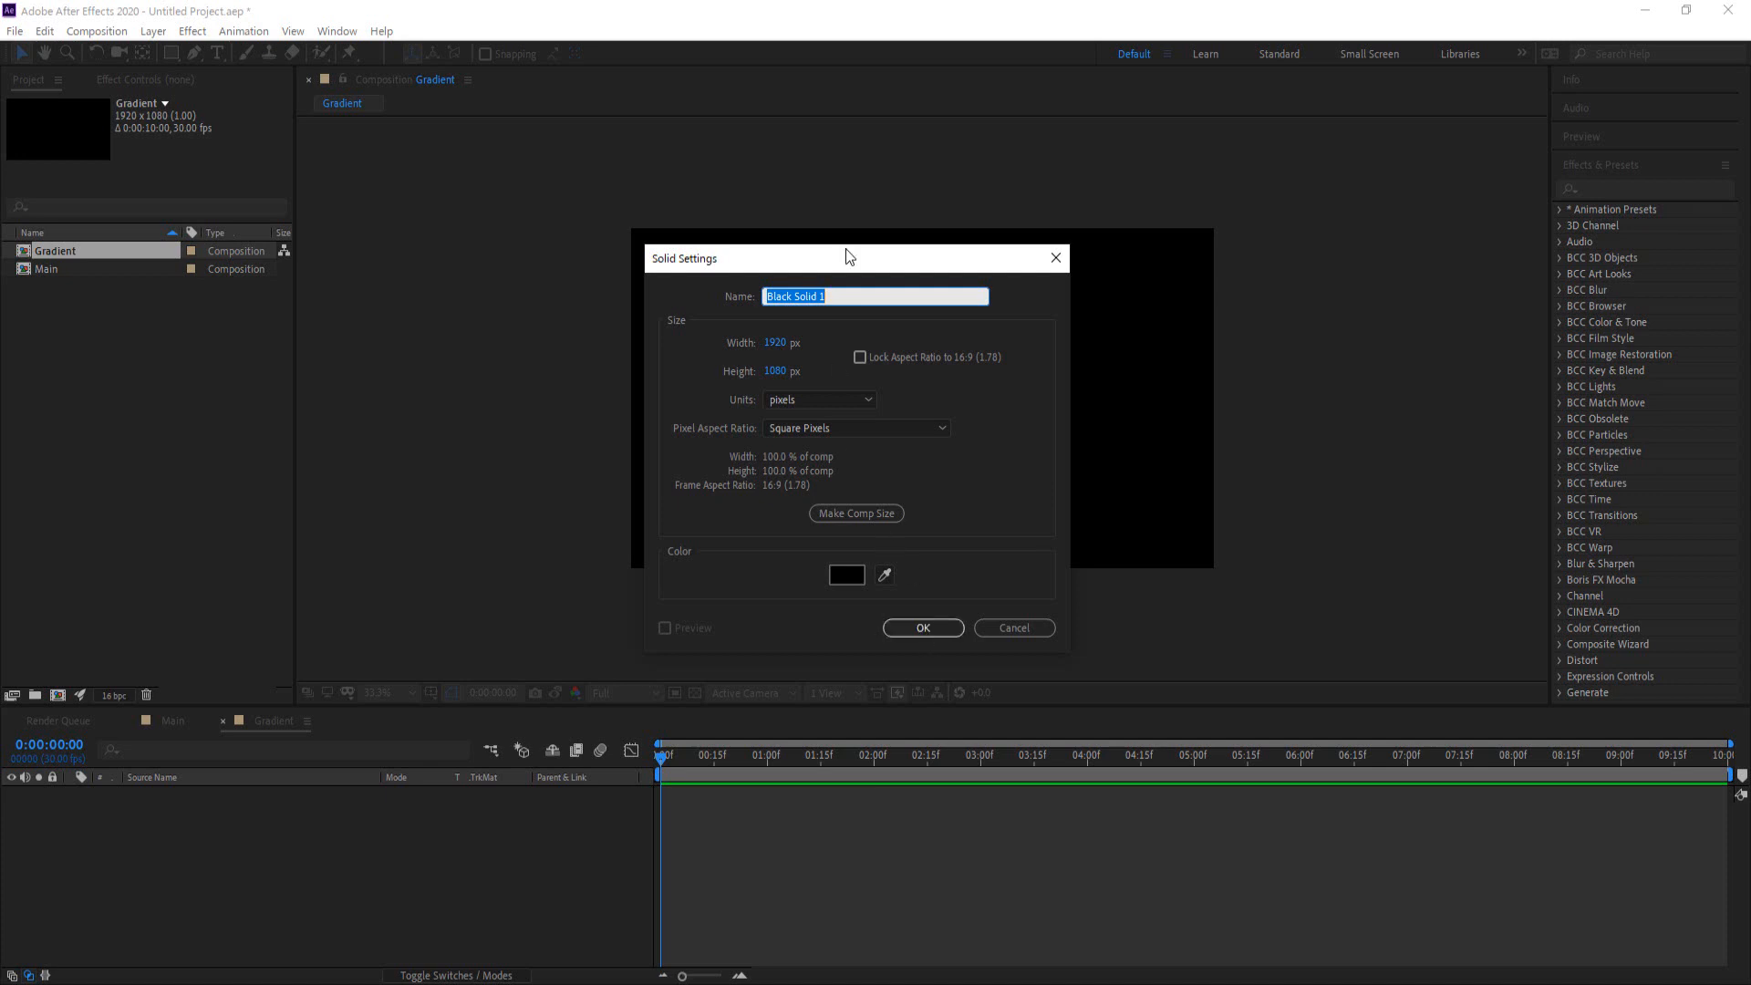
text(BG)
click(913, 632)
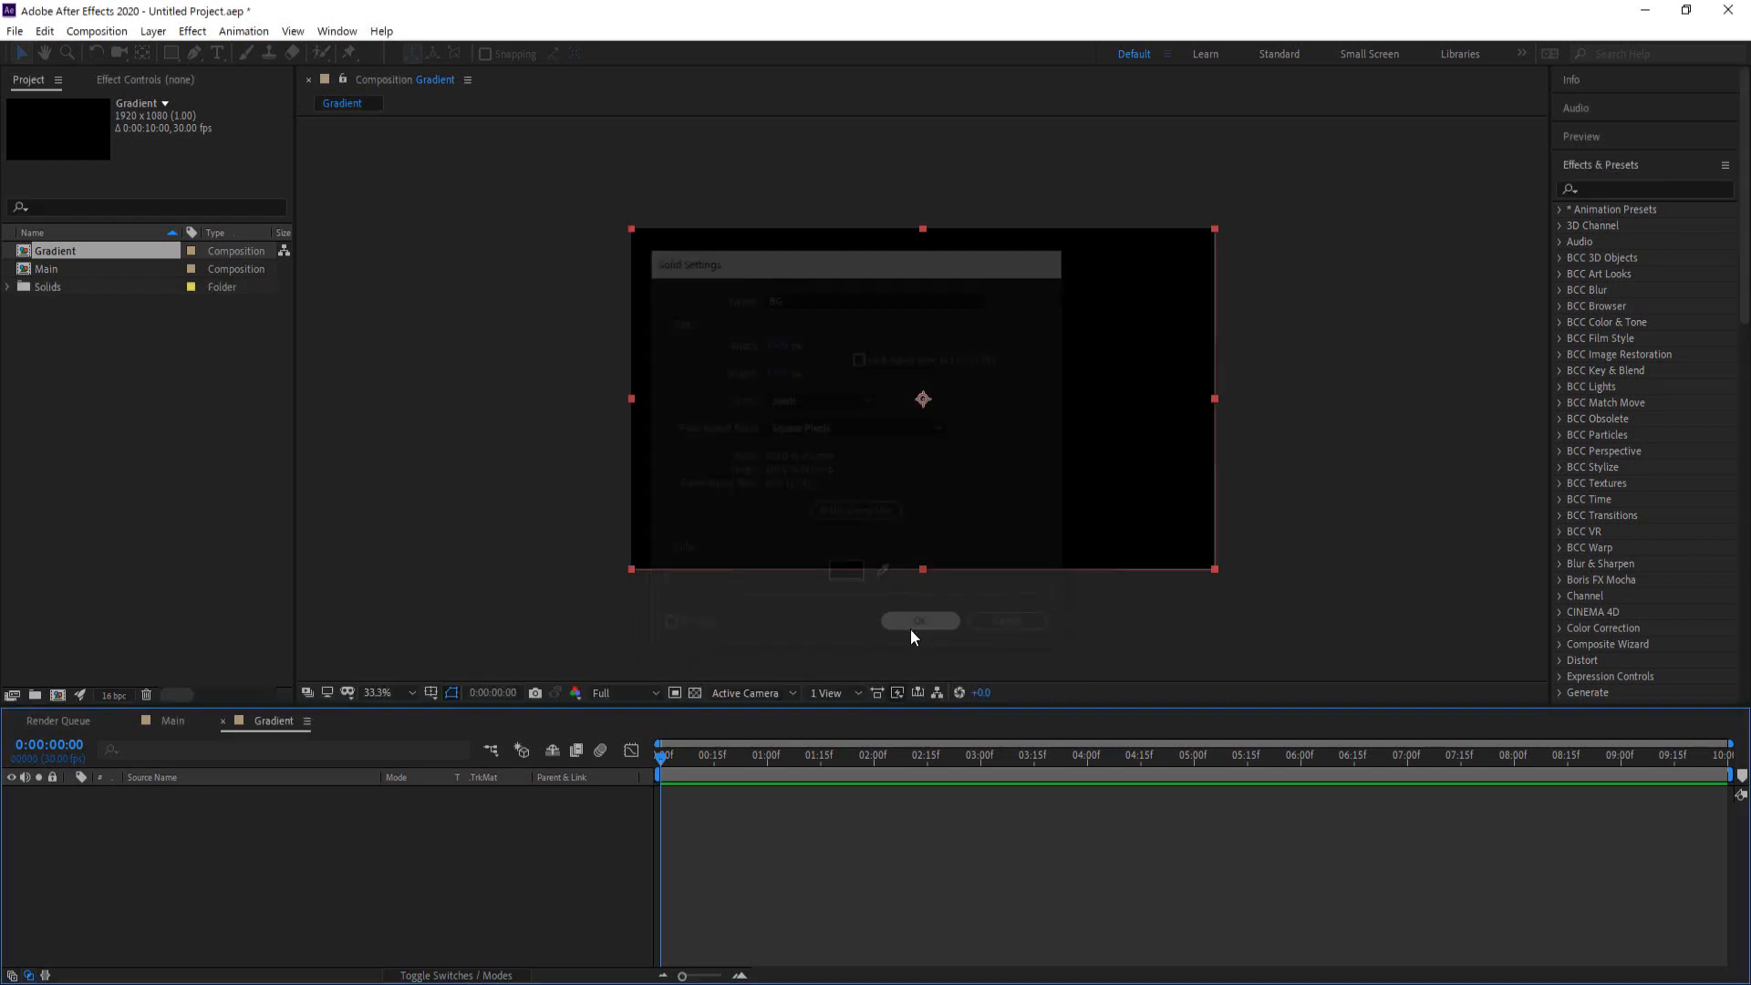
Draw a circle with a solid white fill and no stroke near the upper-left corner of the frame on a new shape layer
click(357, 855)
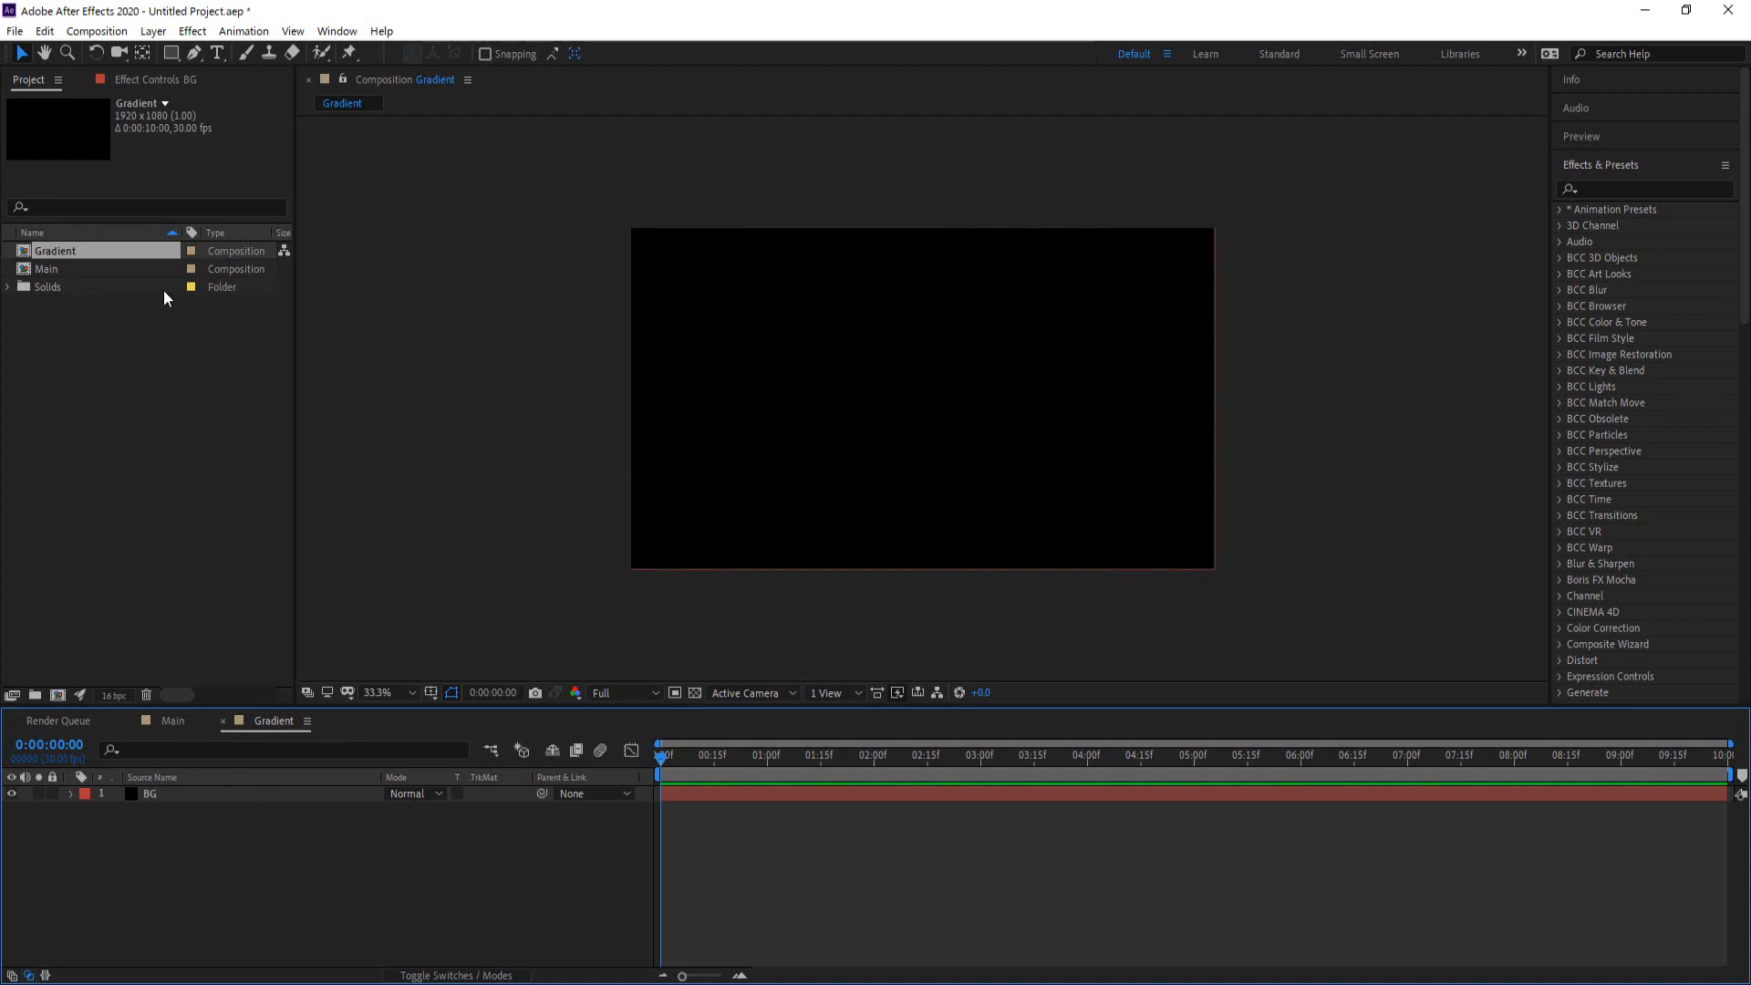
click(176, 51)
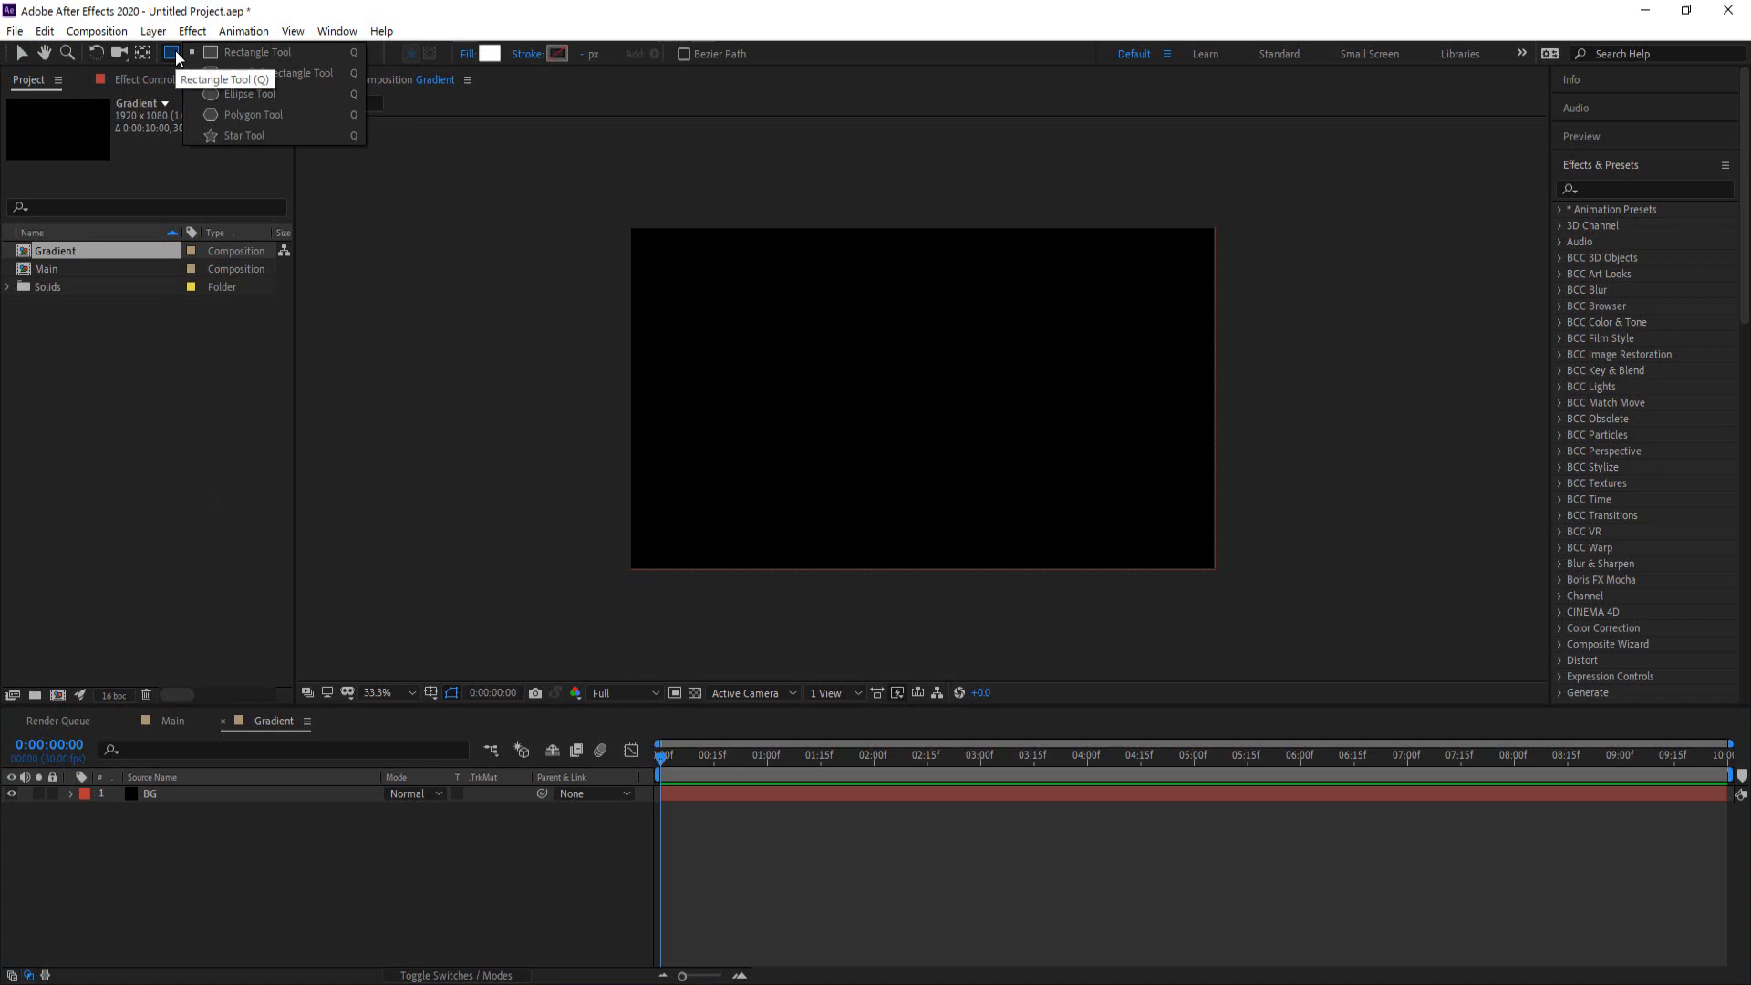
click(255, 96)
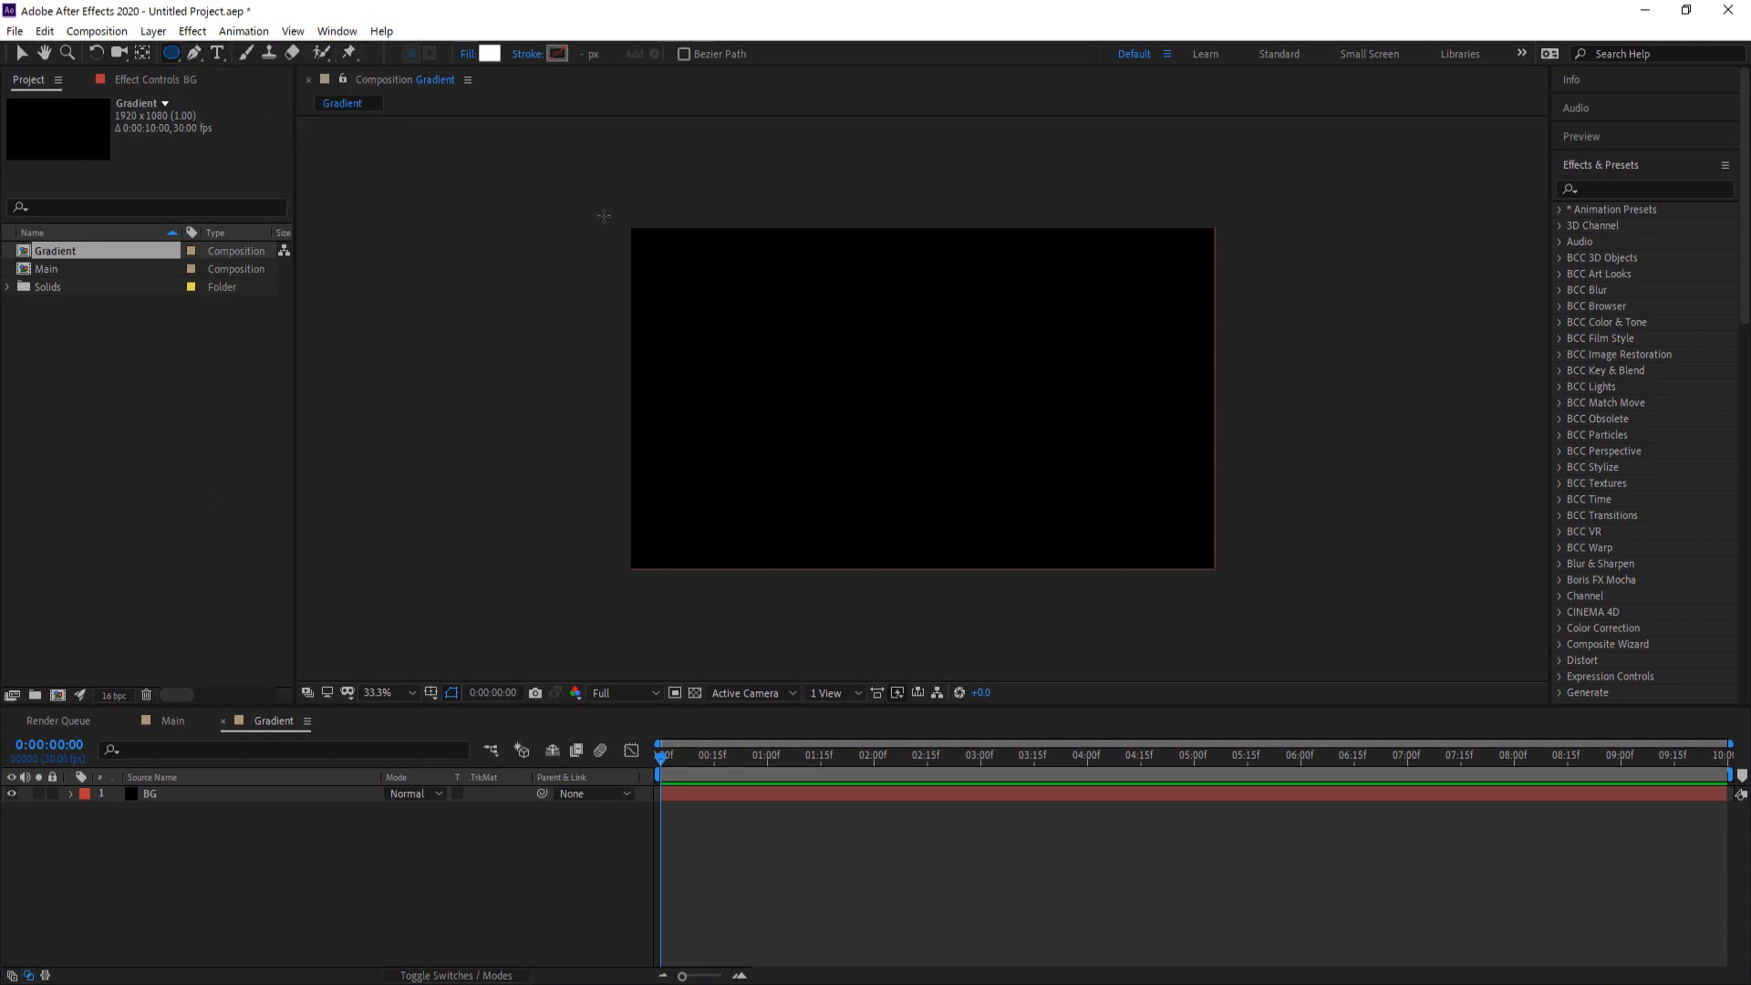
click(479, 53)
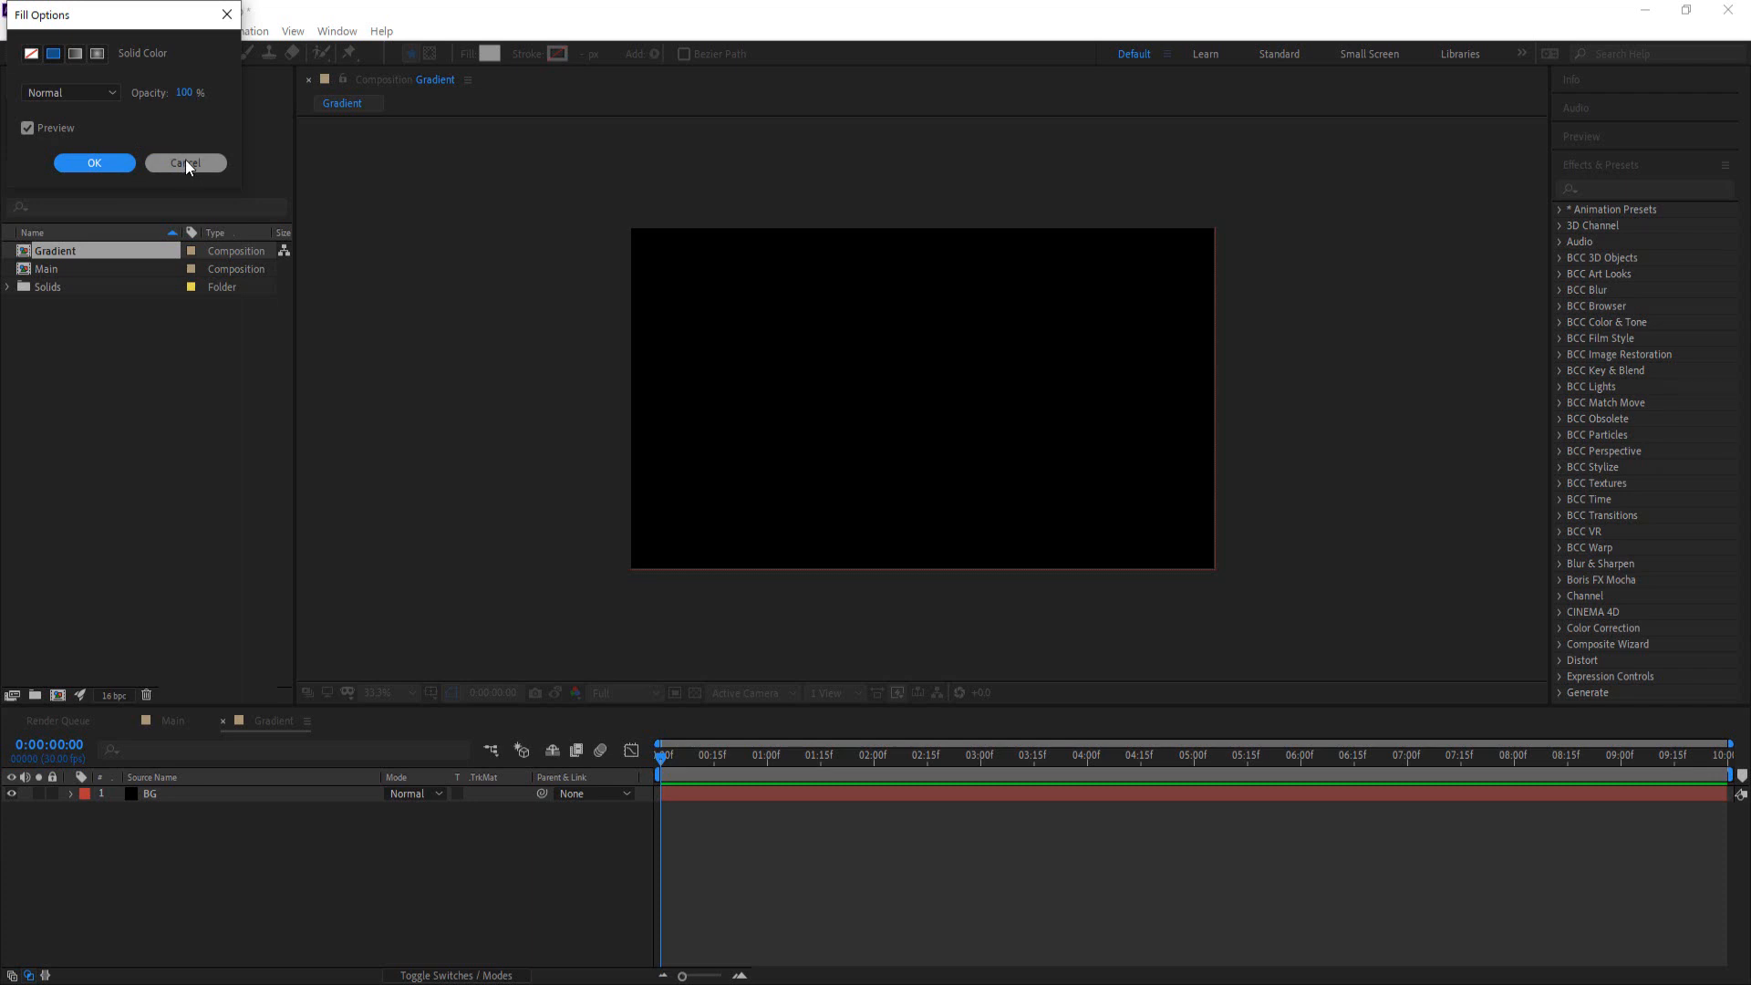
click(94, 162)
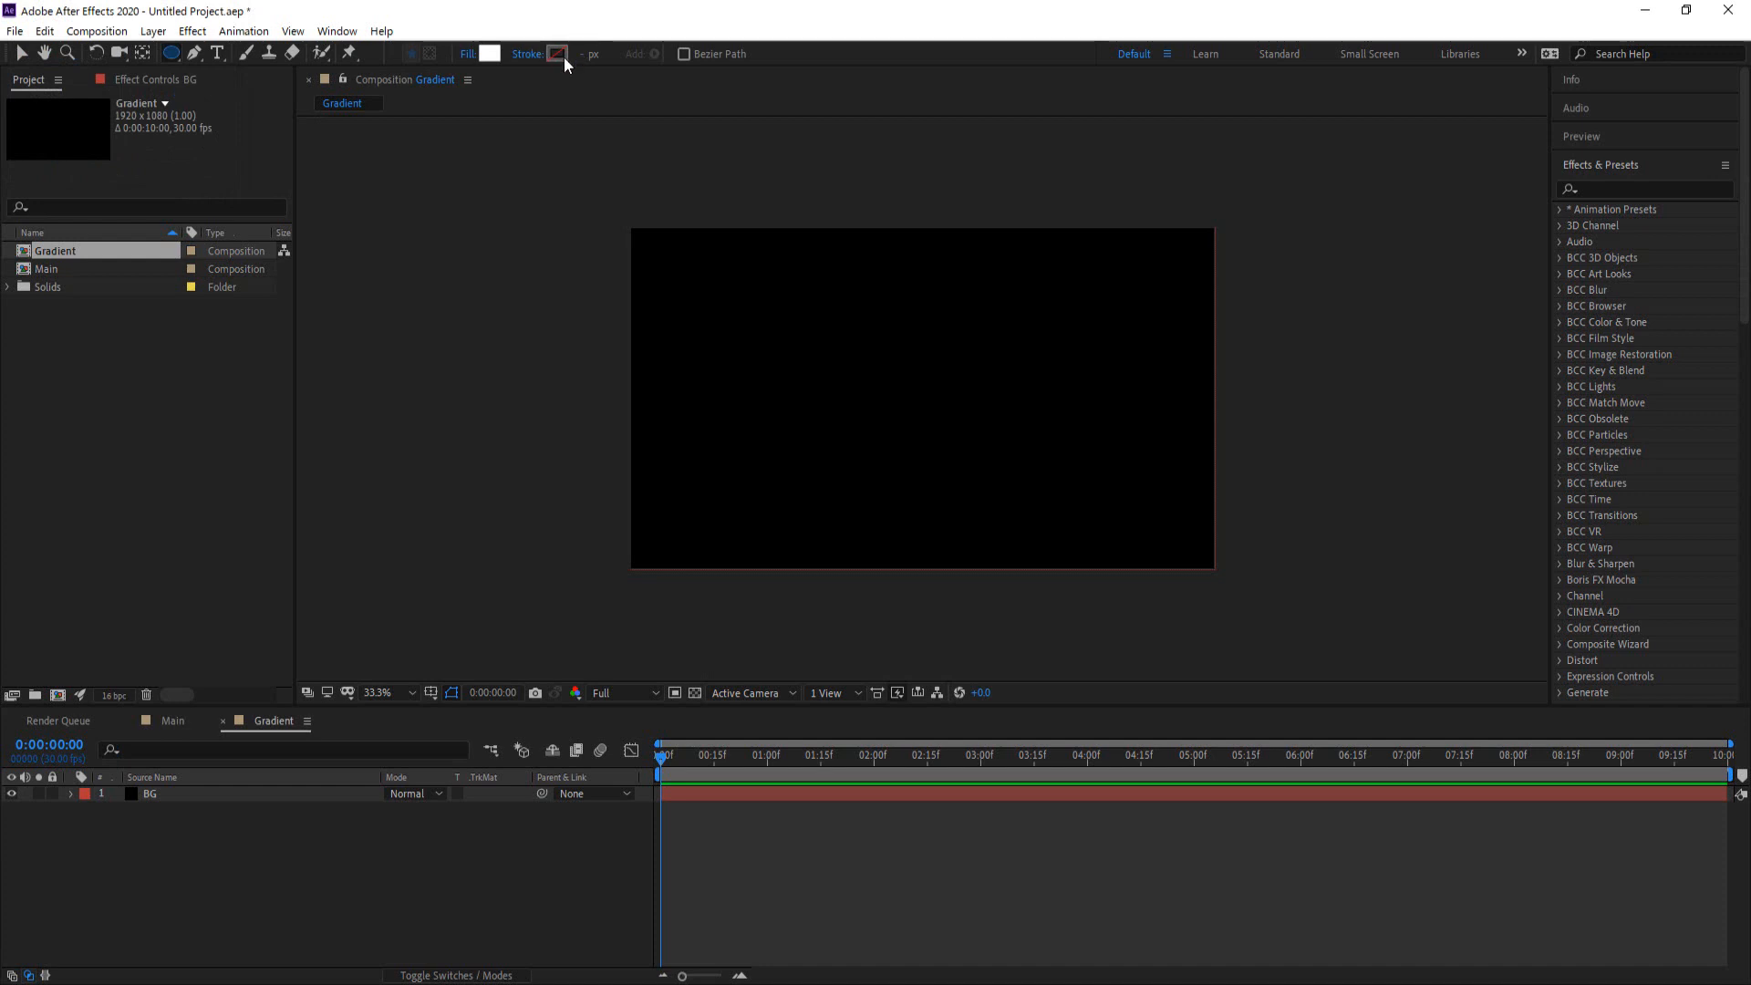
click(677, 269)
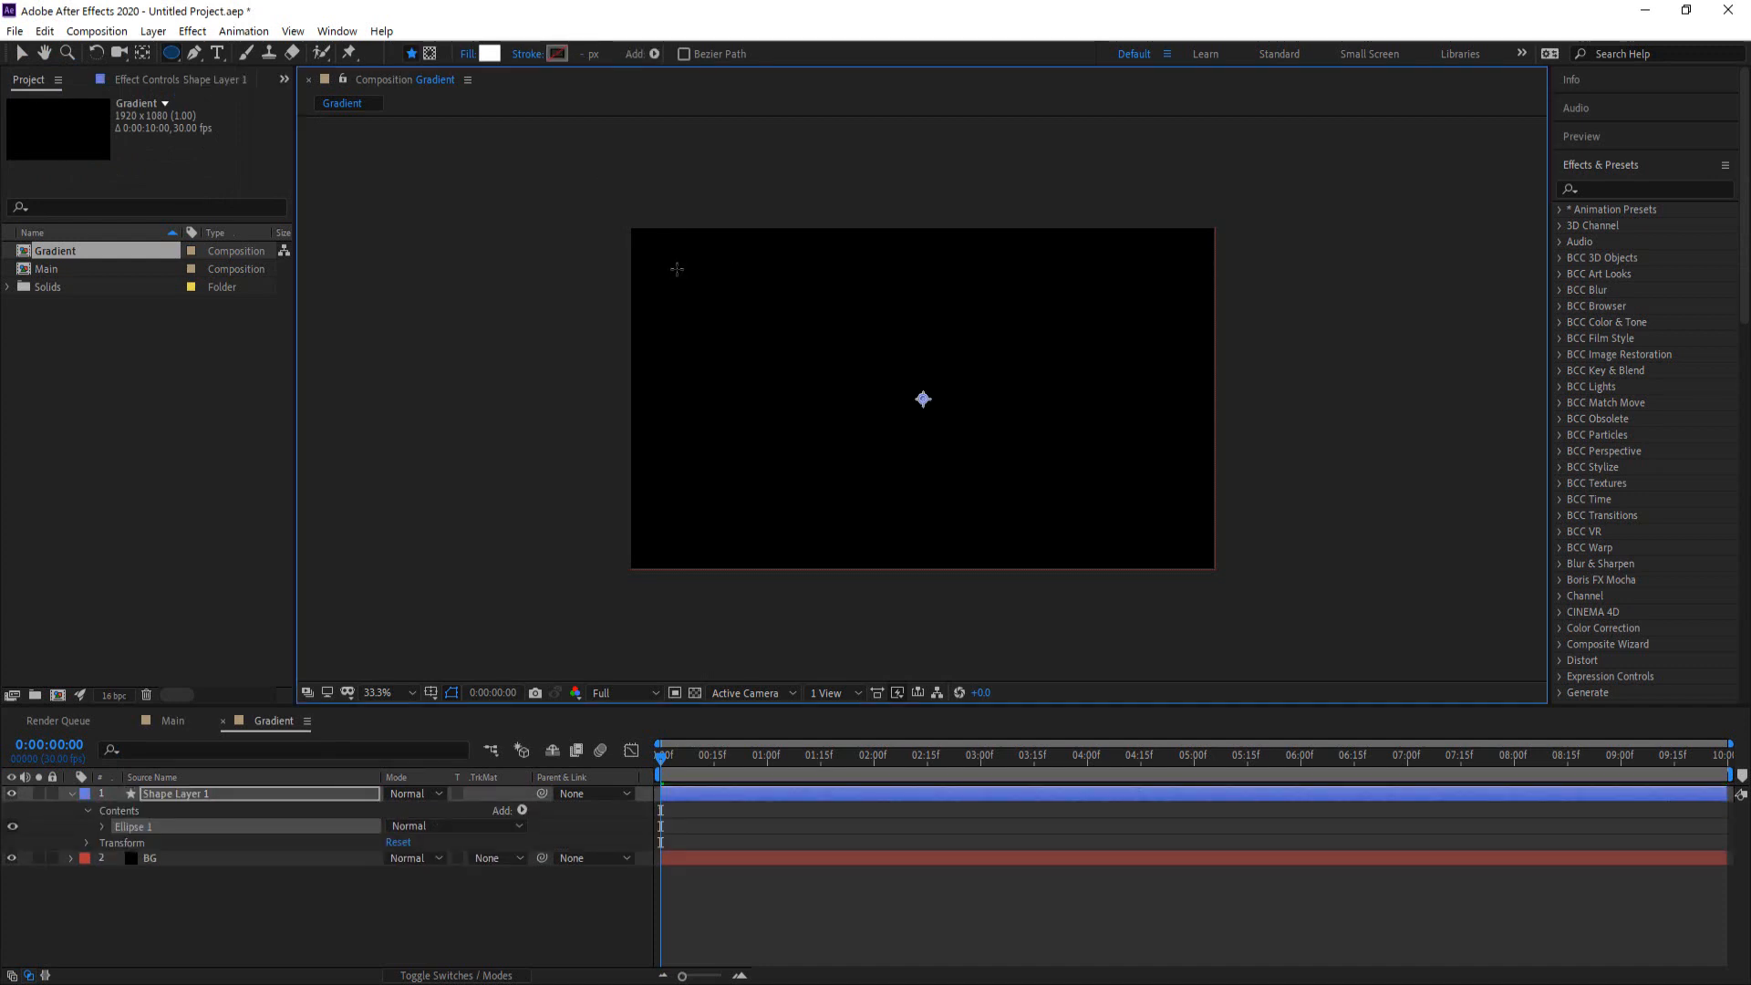
drag(677, 270, 745, 352)
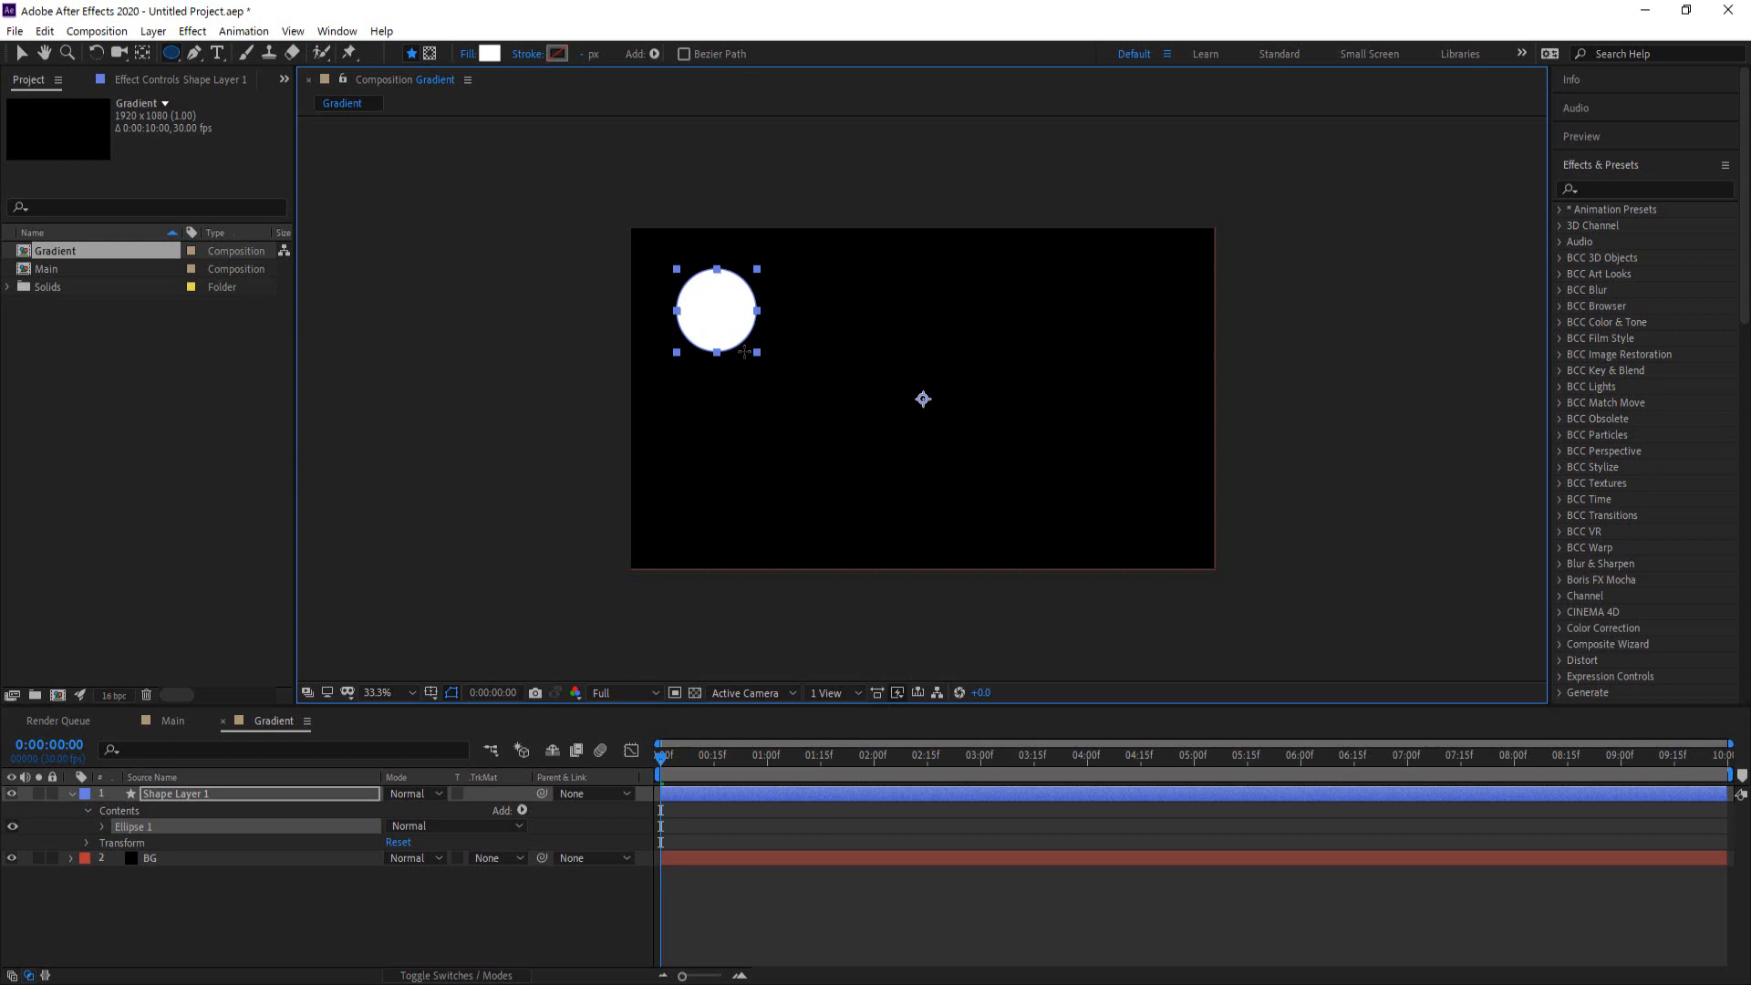
mouse_move(745, 352)
mouse_down()
mouse_move(693, 350)
mouse_move(821, 354)
mouse_move(728, 337)
mouse_move(722, 313)
mouse_move(784, 381)
mouse_move(757, 352)
mouse_move(768, 363)
mouse_up()
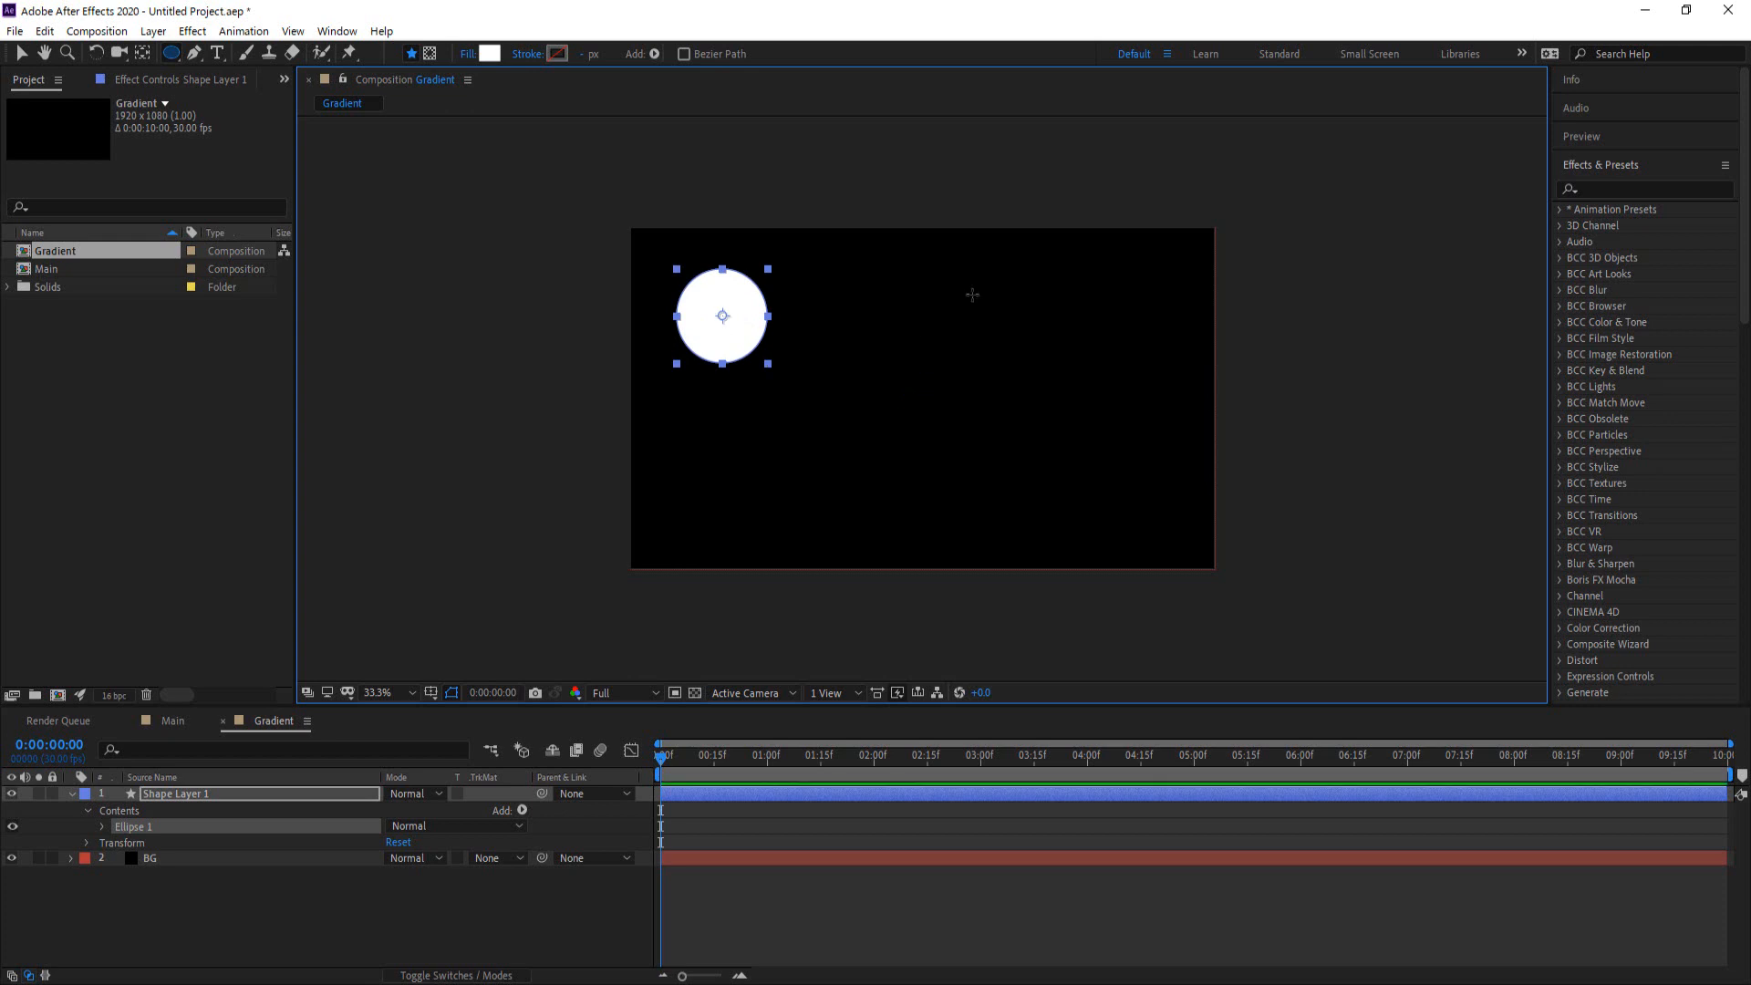
Apply the Fill effect to the circle's shape layer and set its colour to blue 001EFF
click(1604, 194)
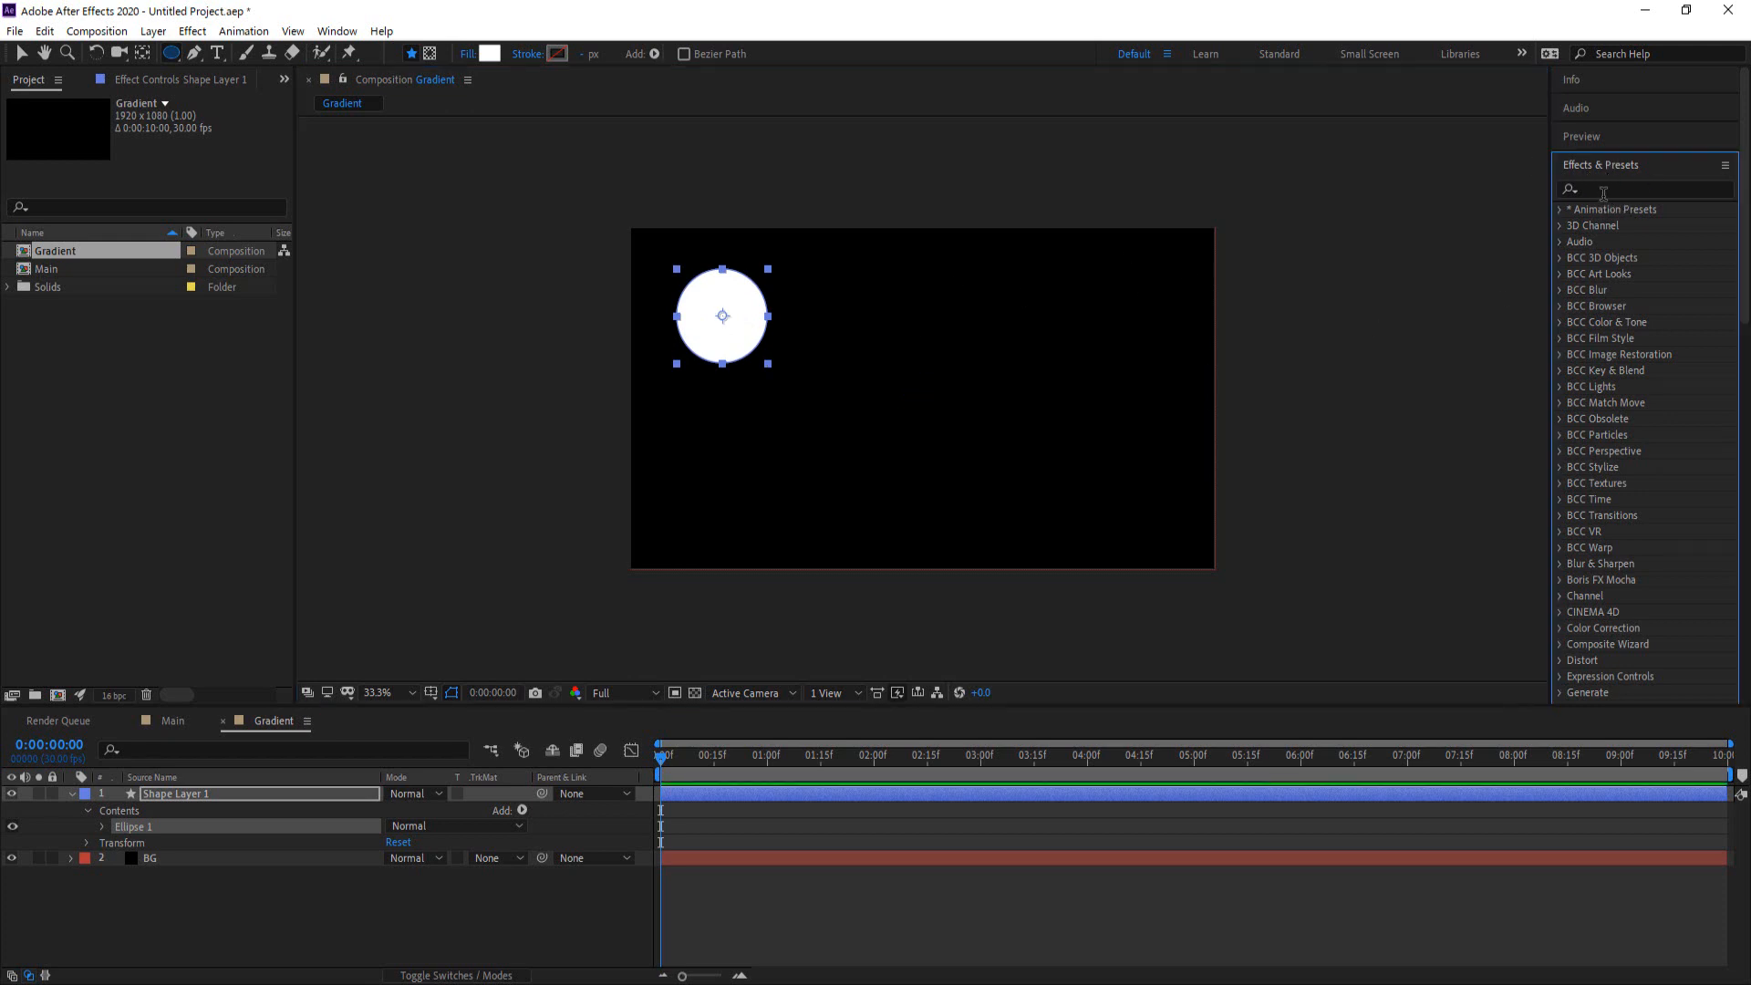
click(1632, 194)
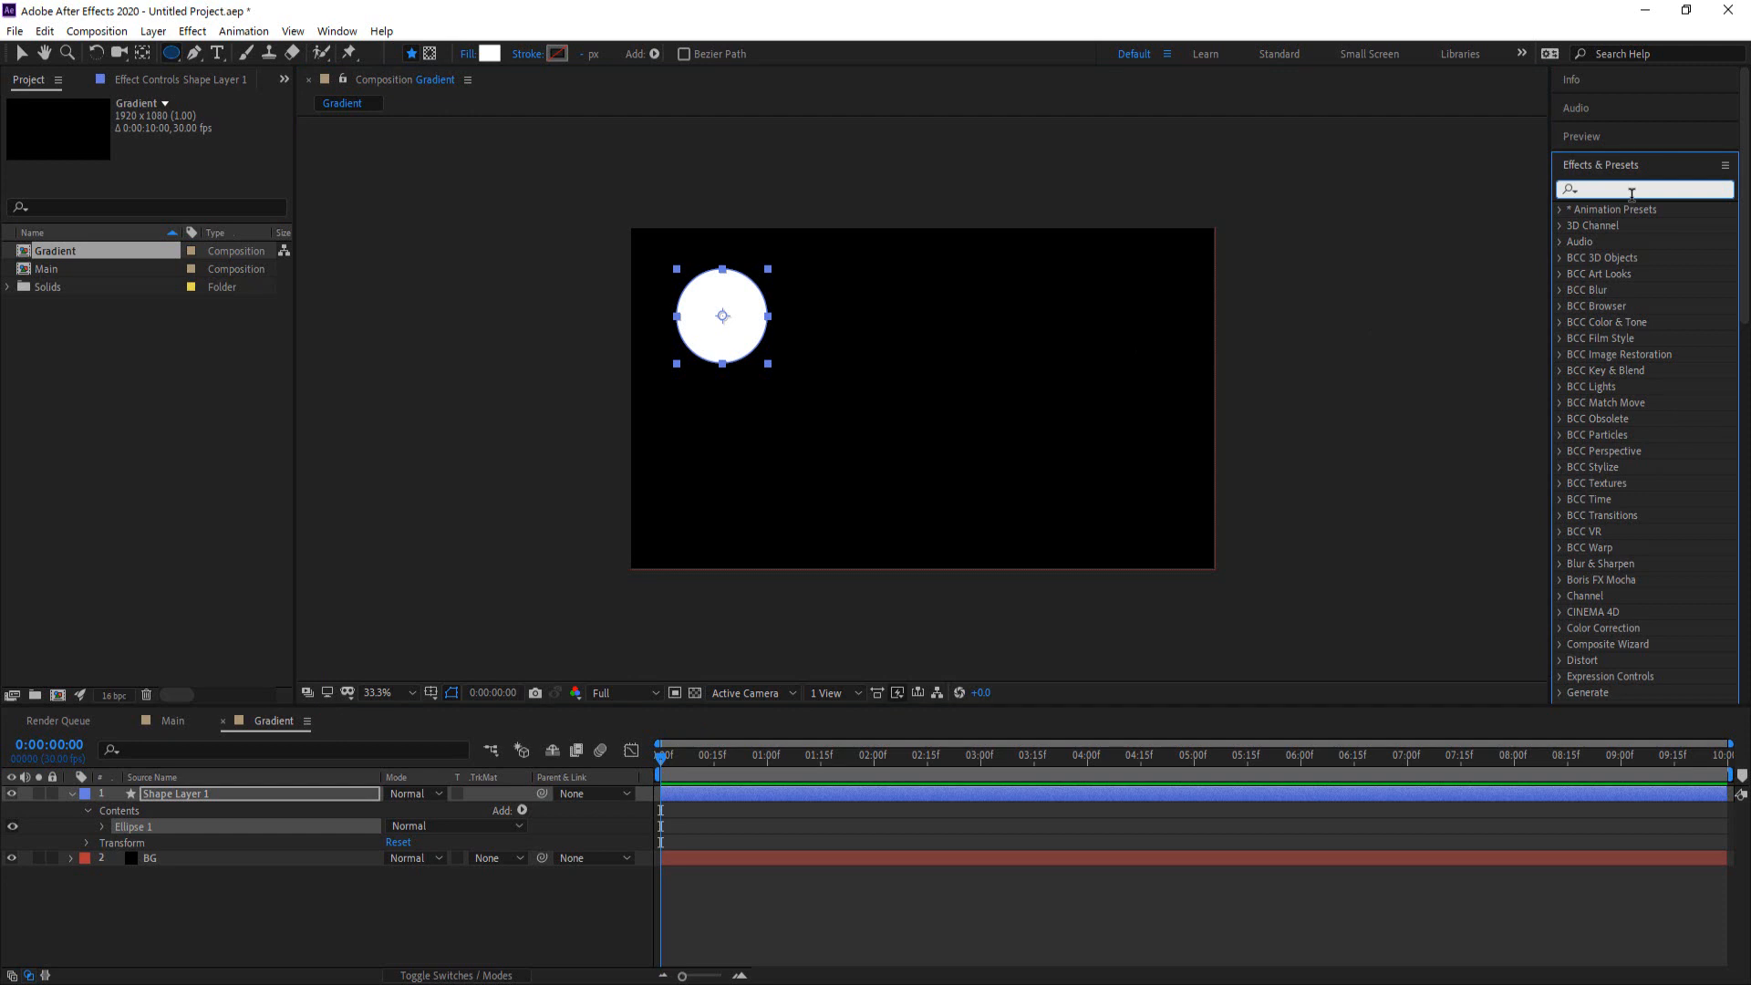
text(fill)
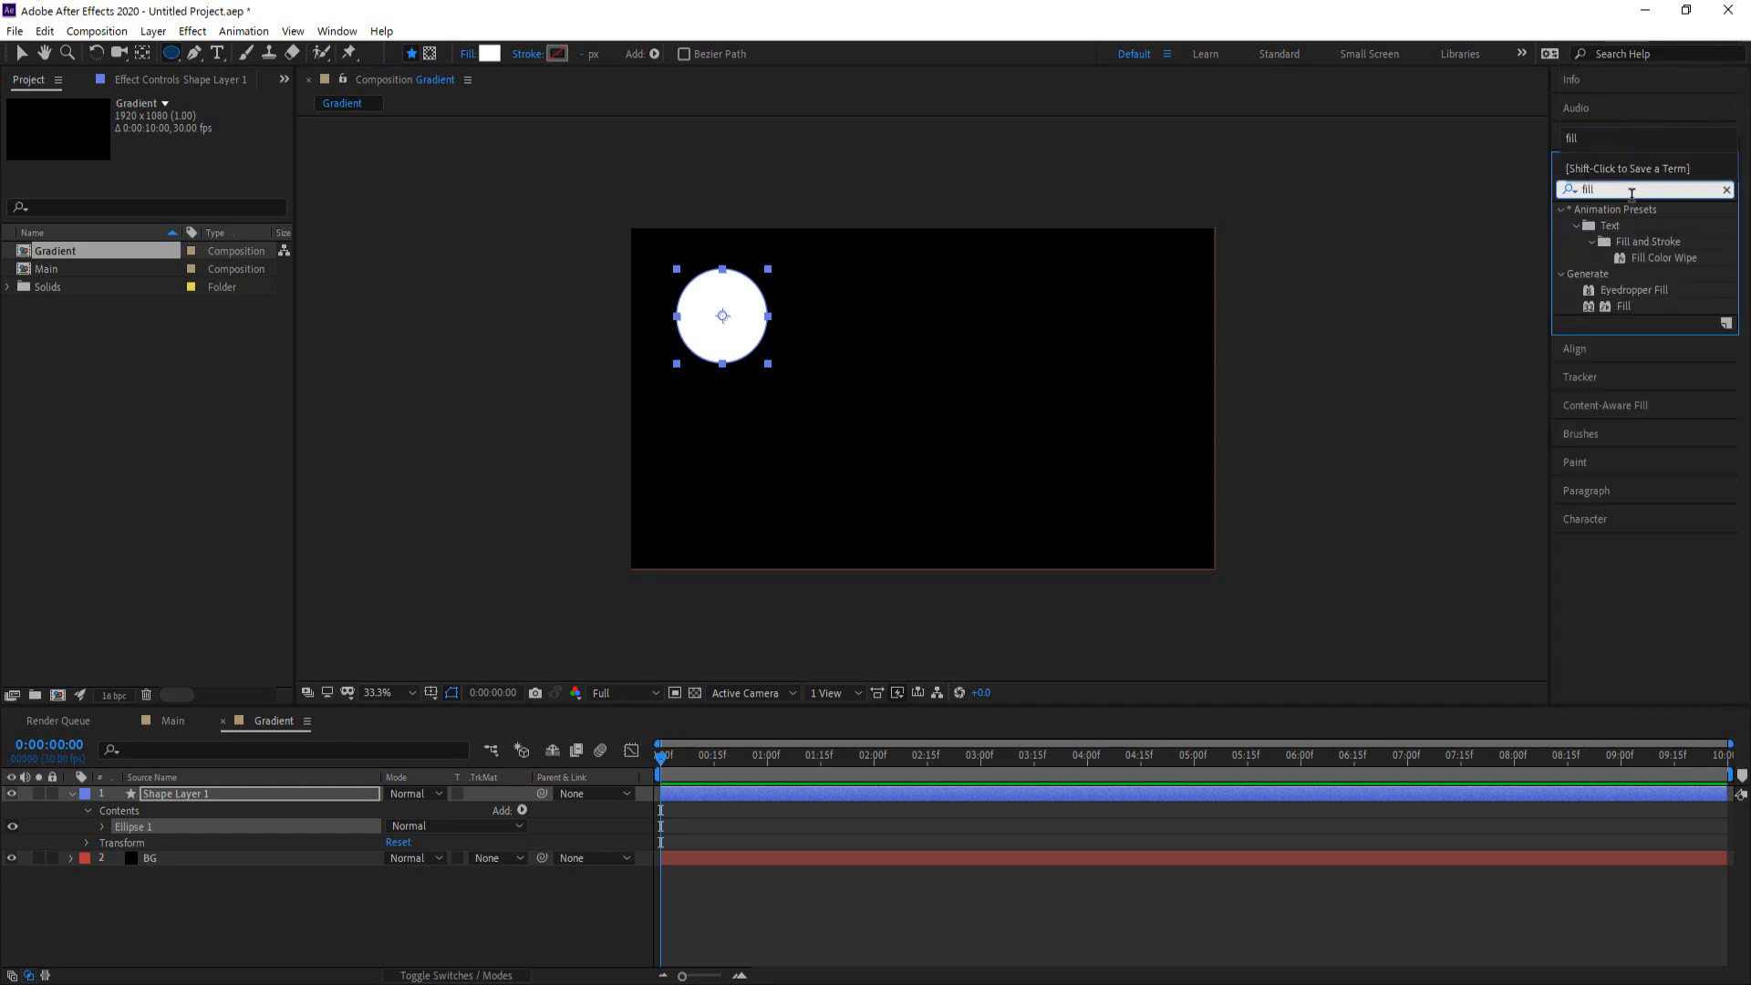
drag(1625, 307, 722, 315)
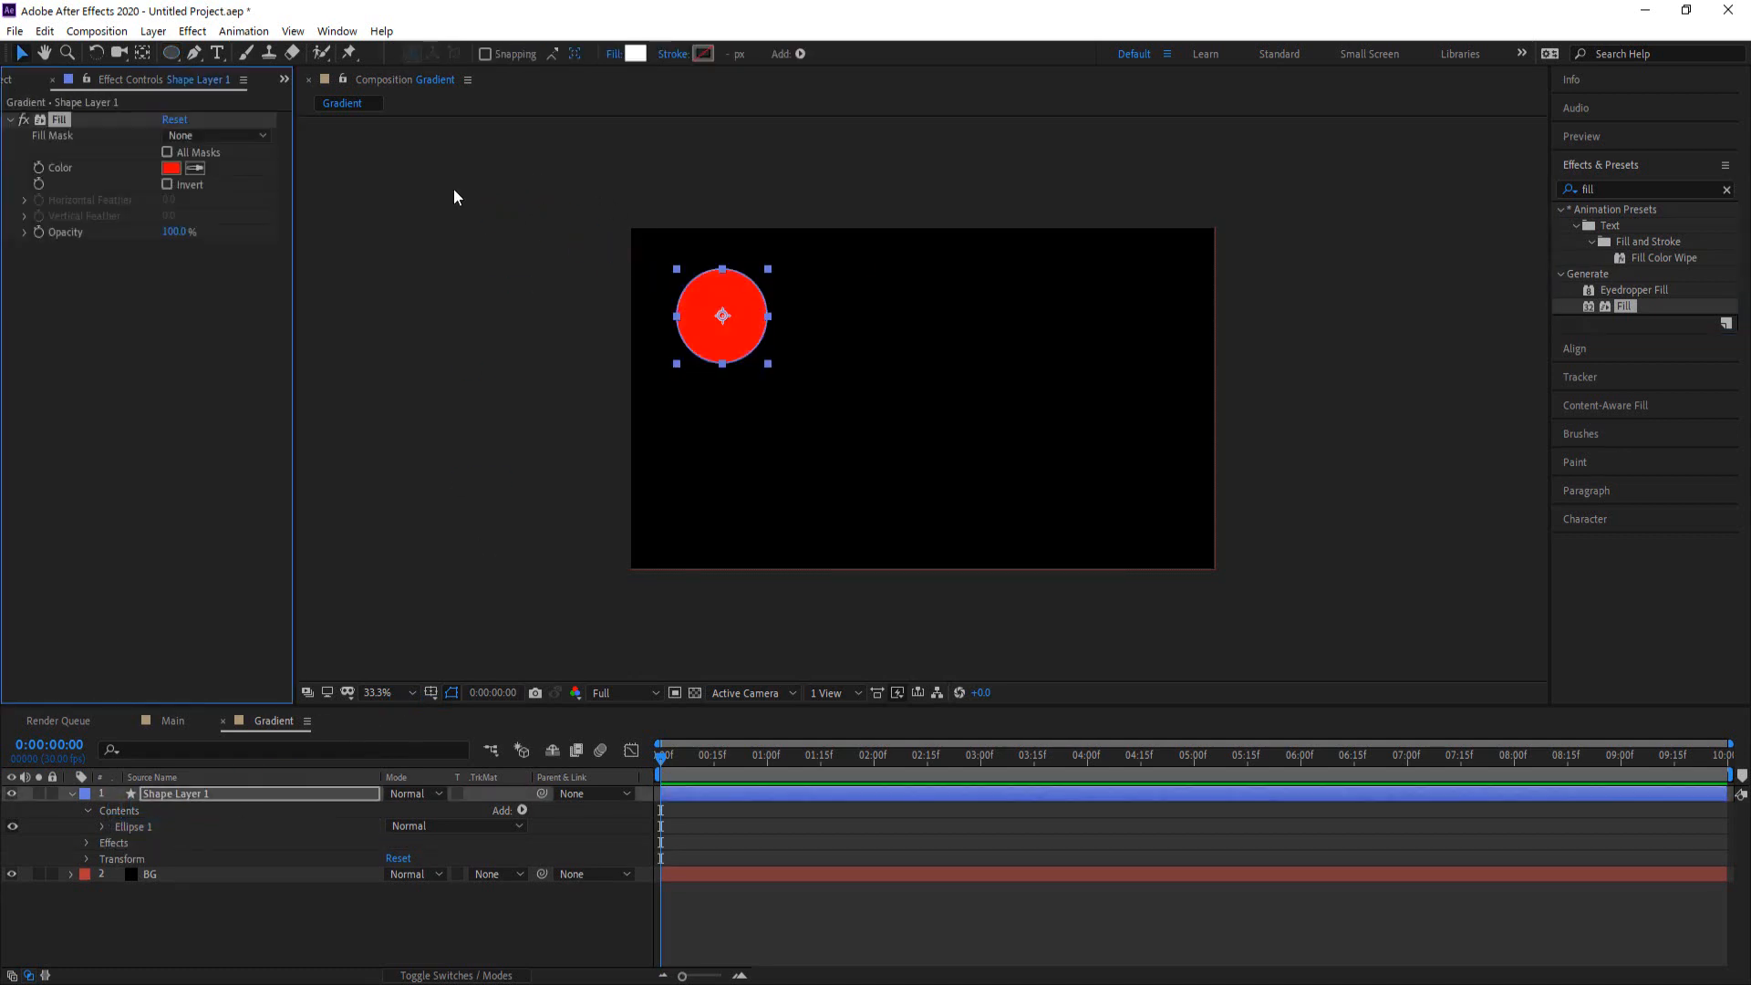
click(171, 168)
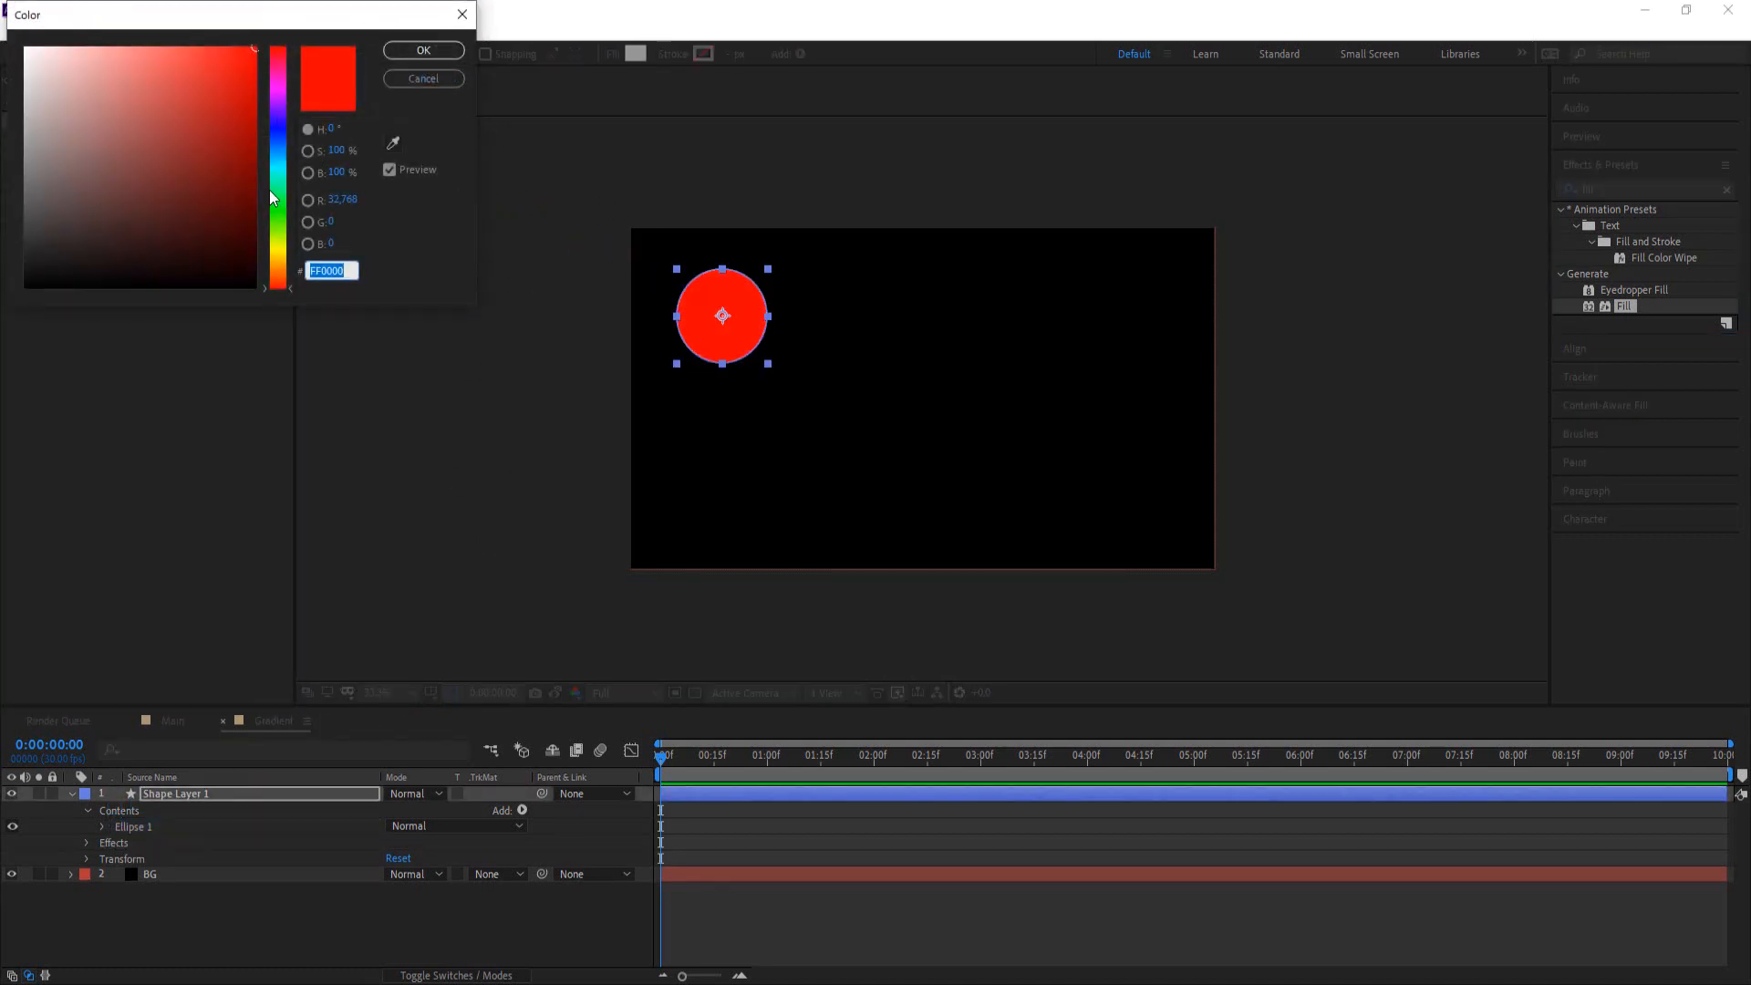
drag(281, 137, 277, 132)
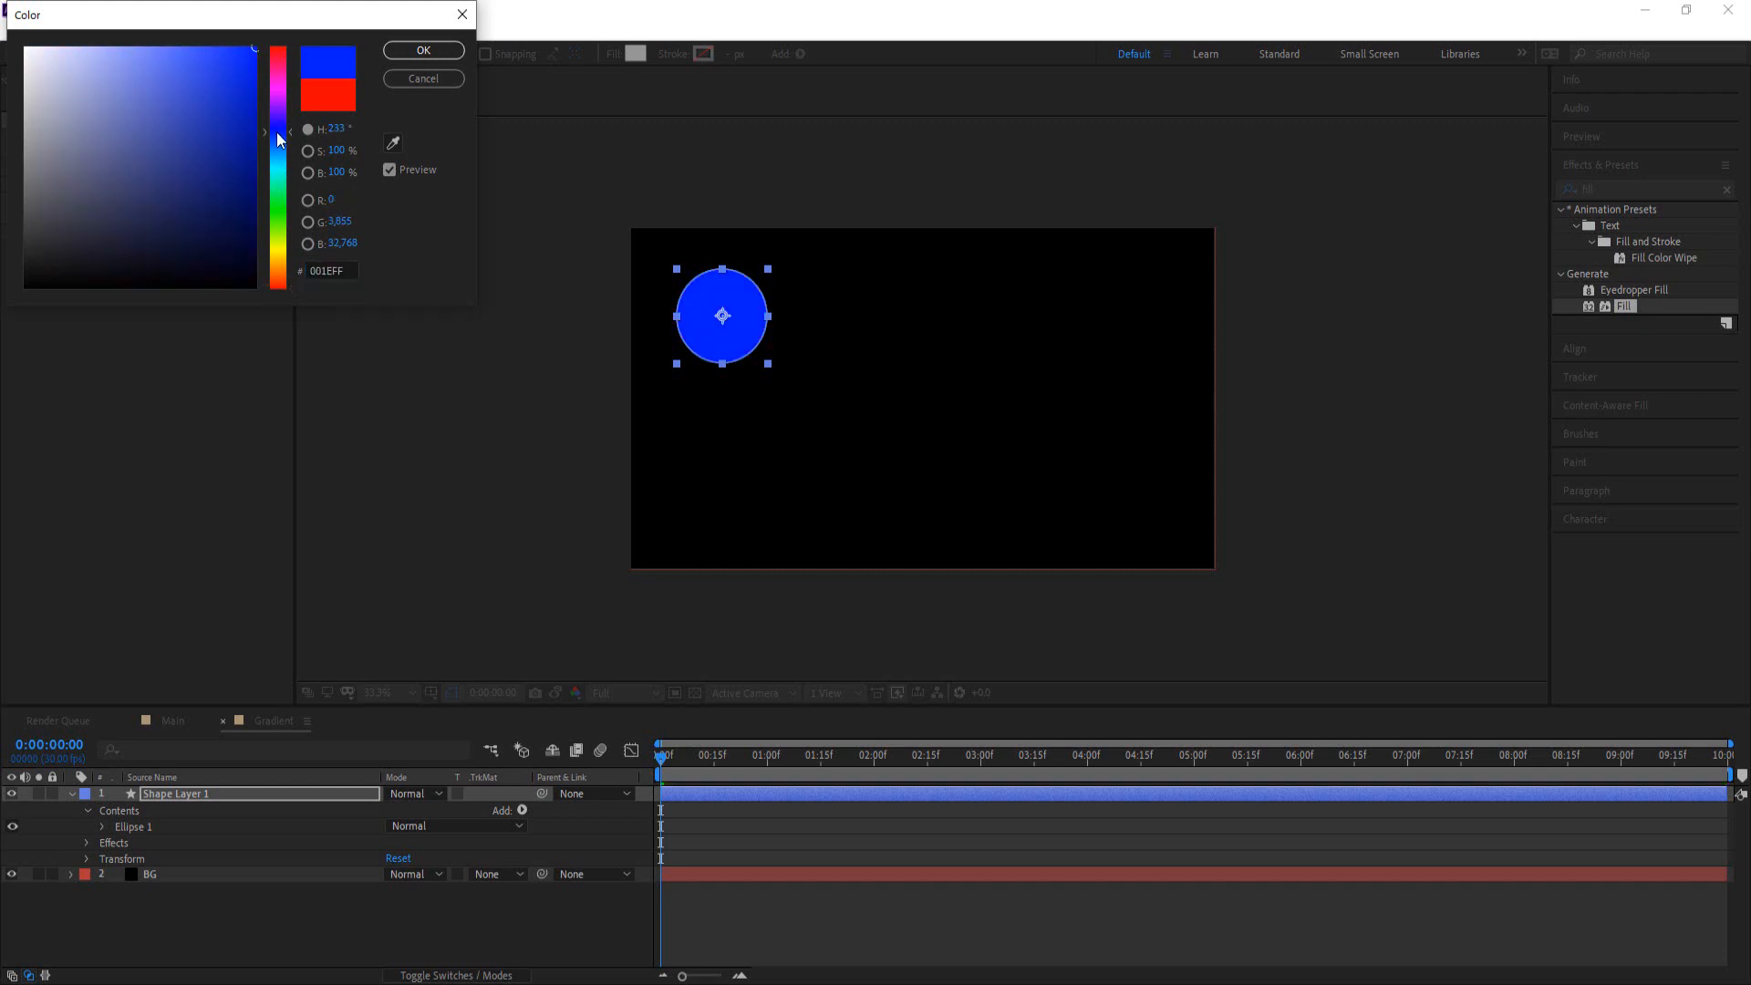
click(430, 49)
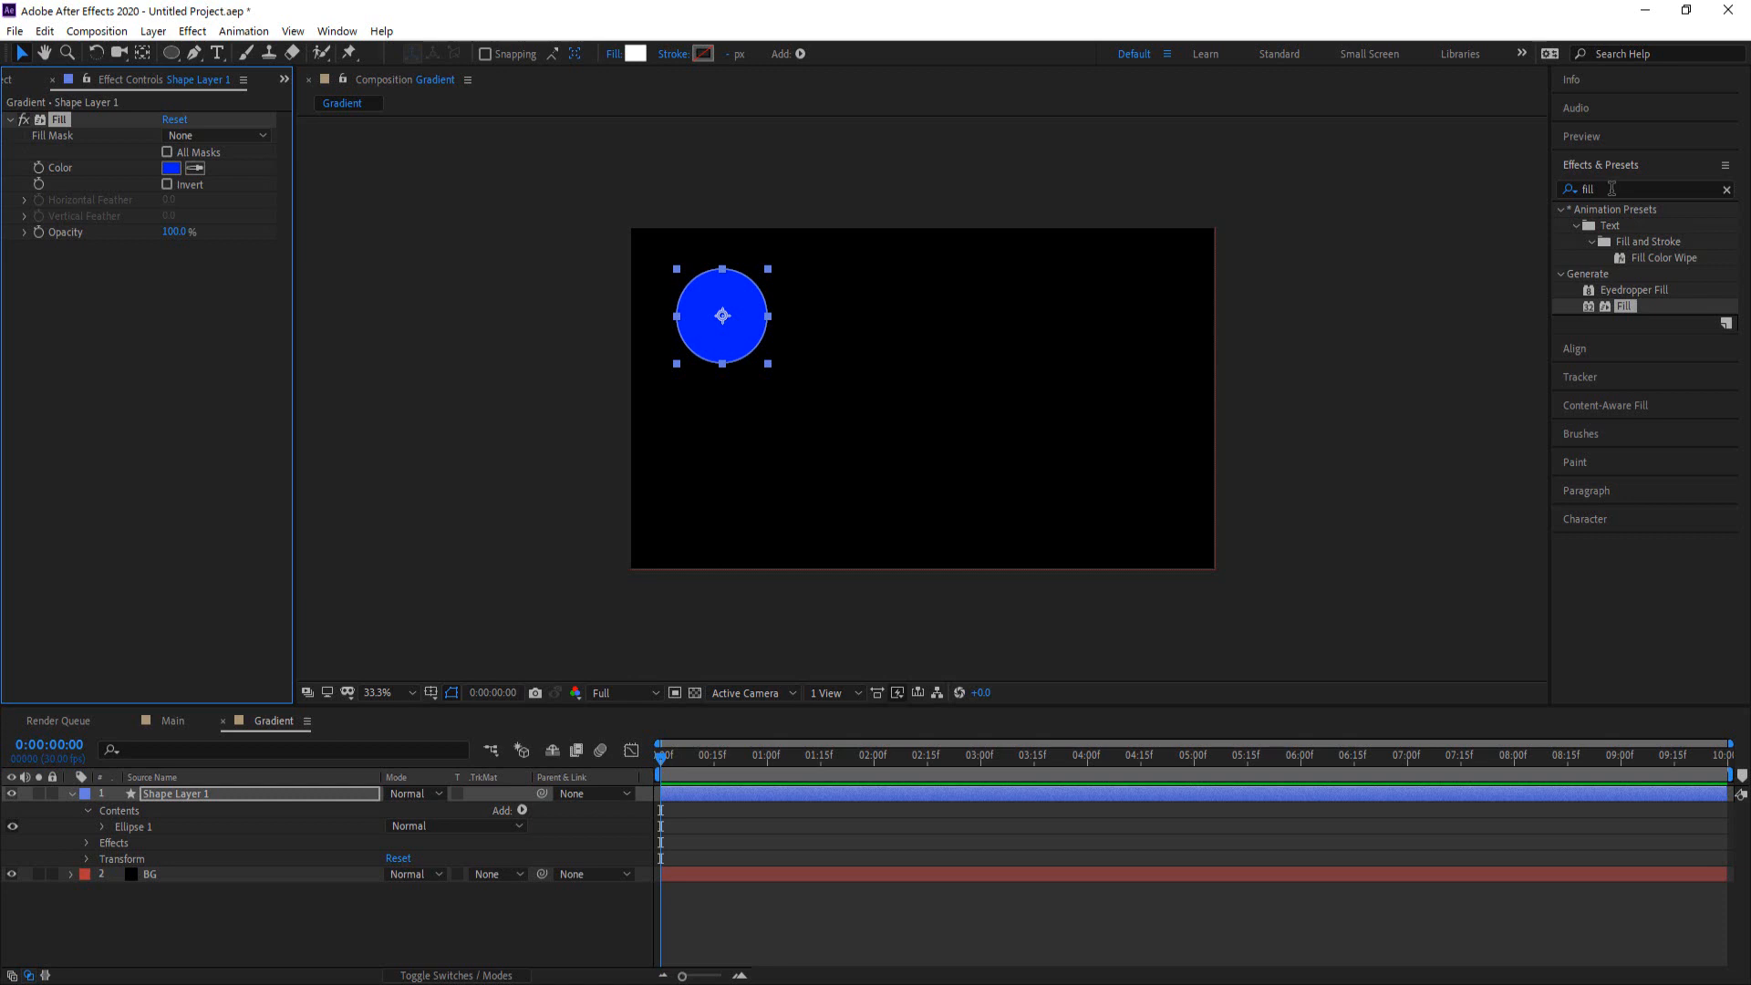
Find the Perspective Drop Shadow effect and apply it to the circle's shape layer
drag(1612, 188, 1569, 192)
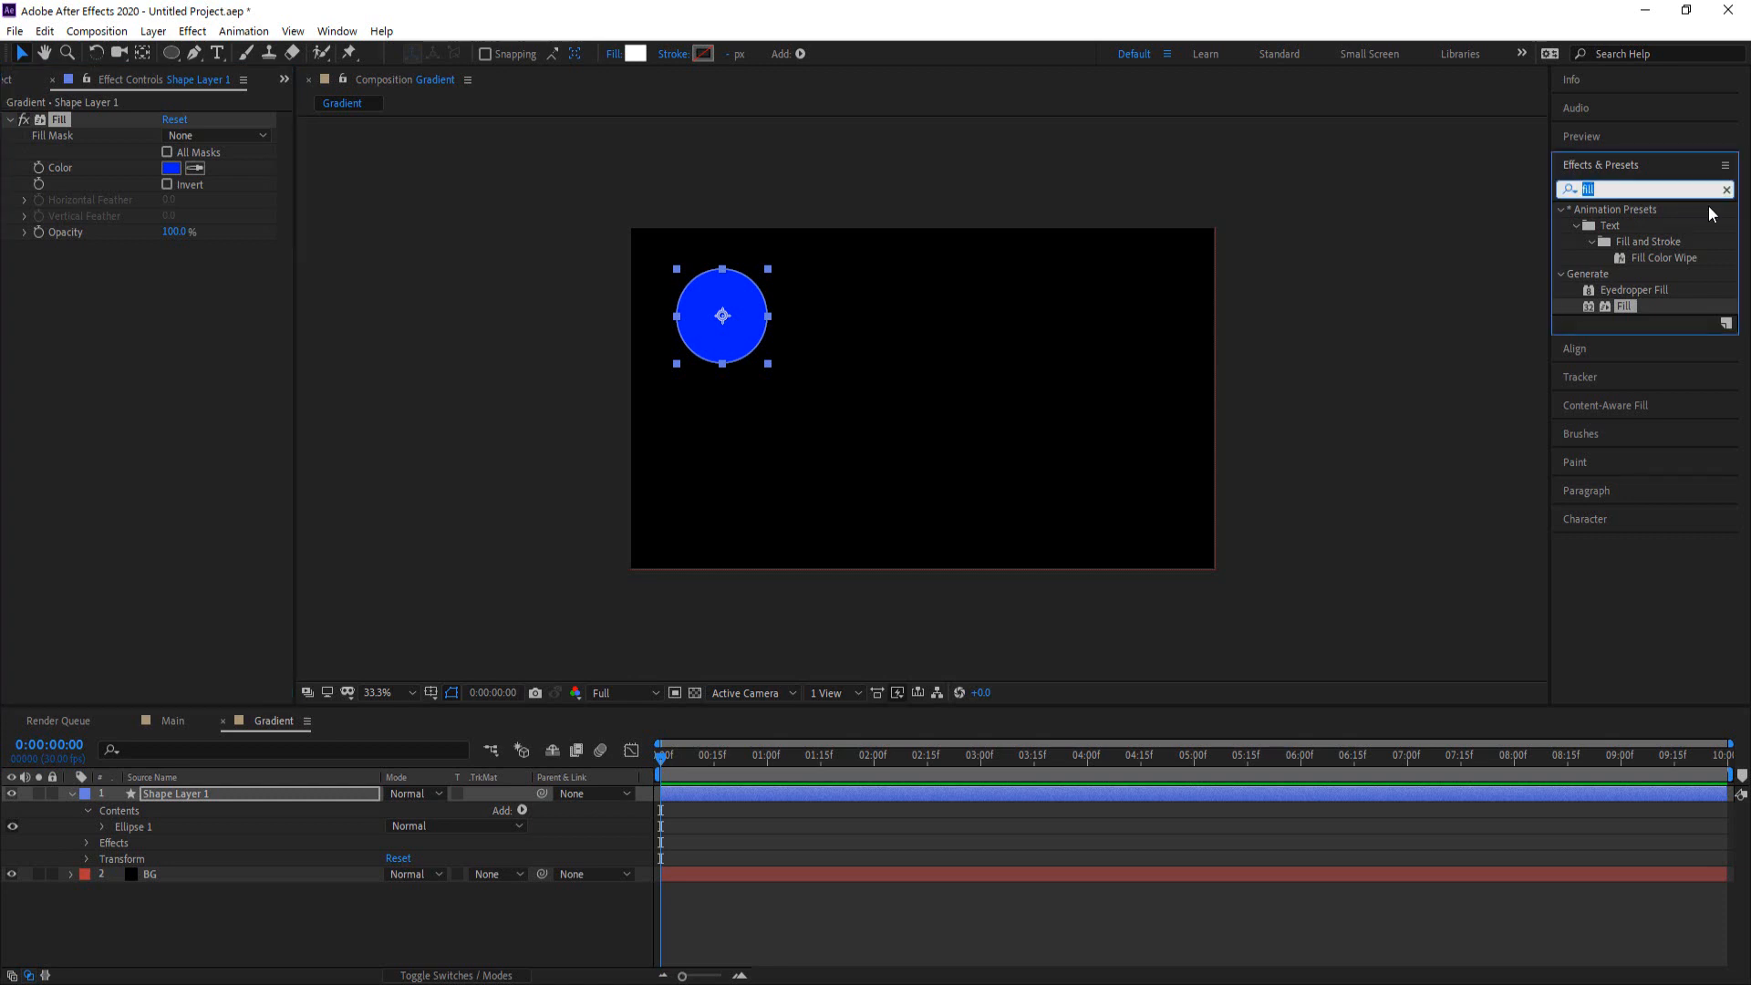
text(drop)
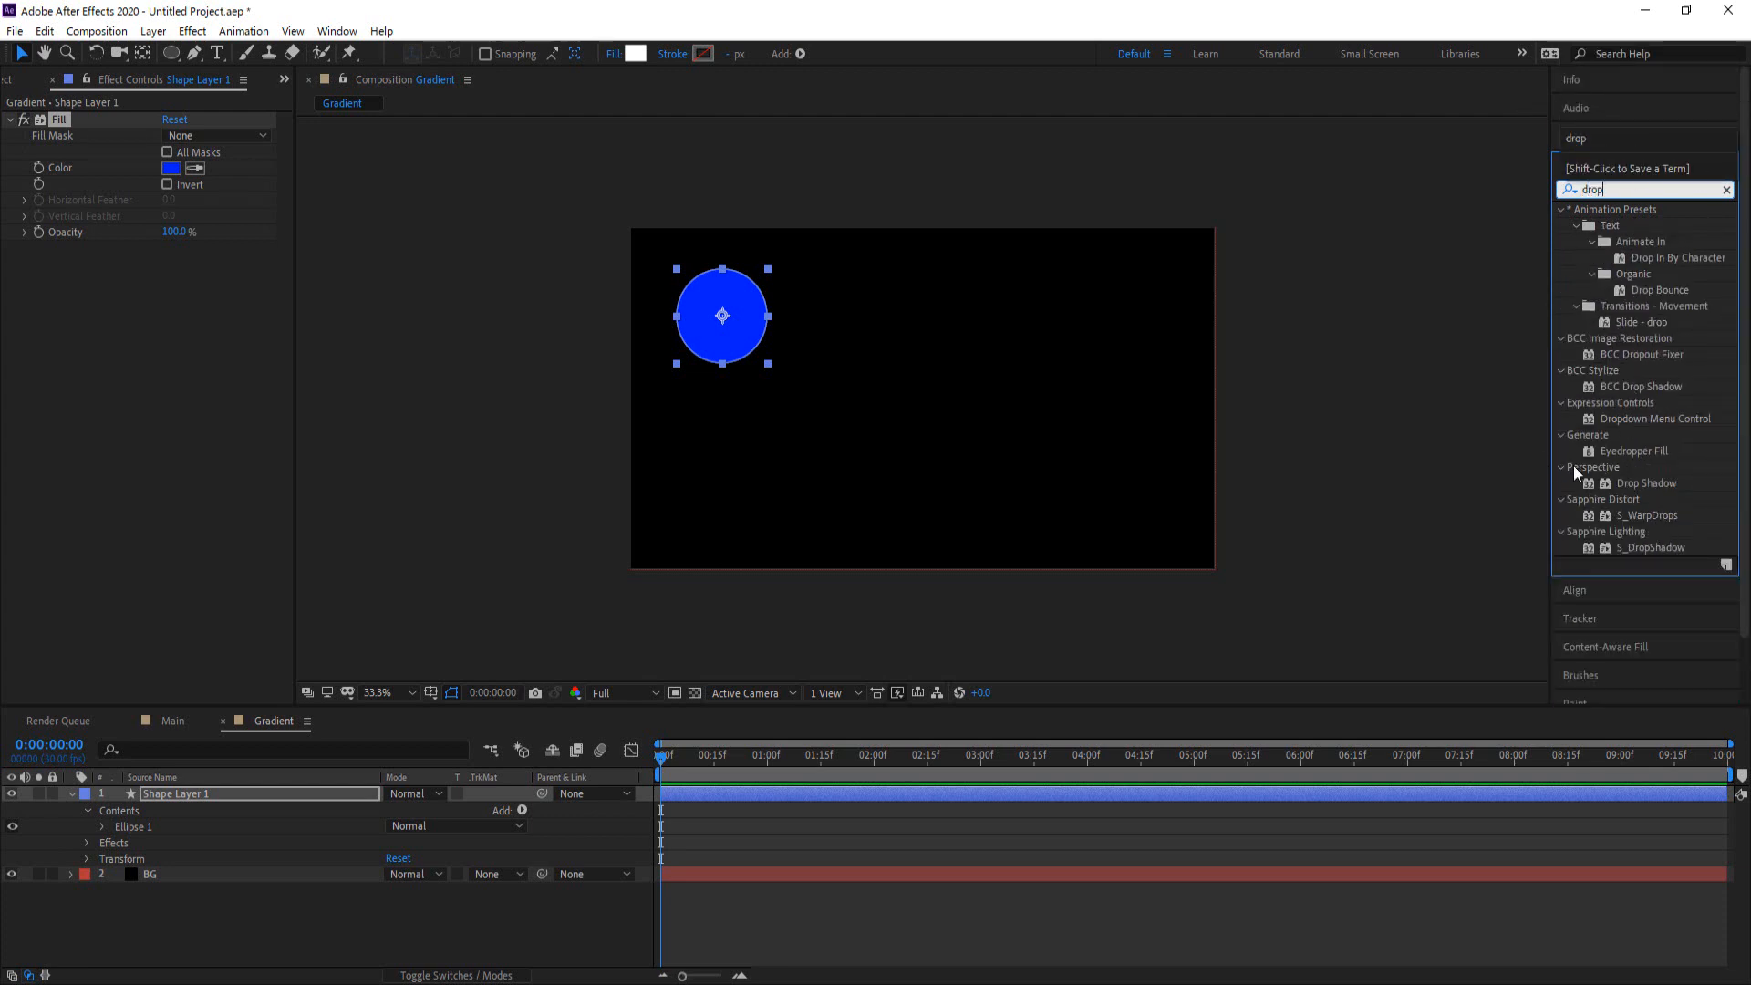
drag(1632, 481, 1108, 511)
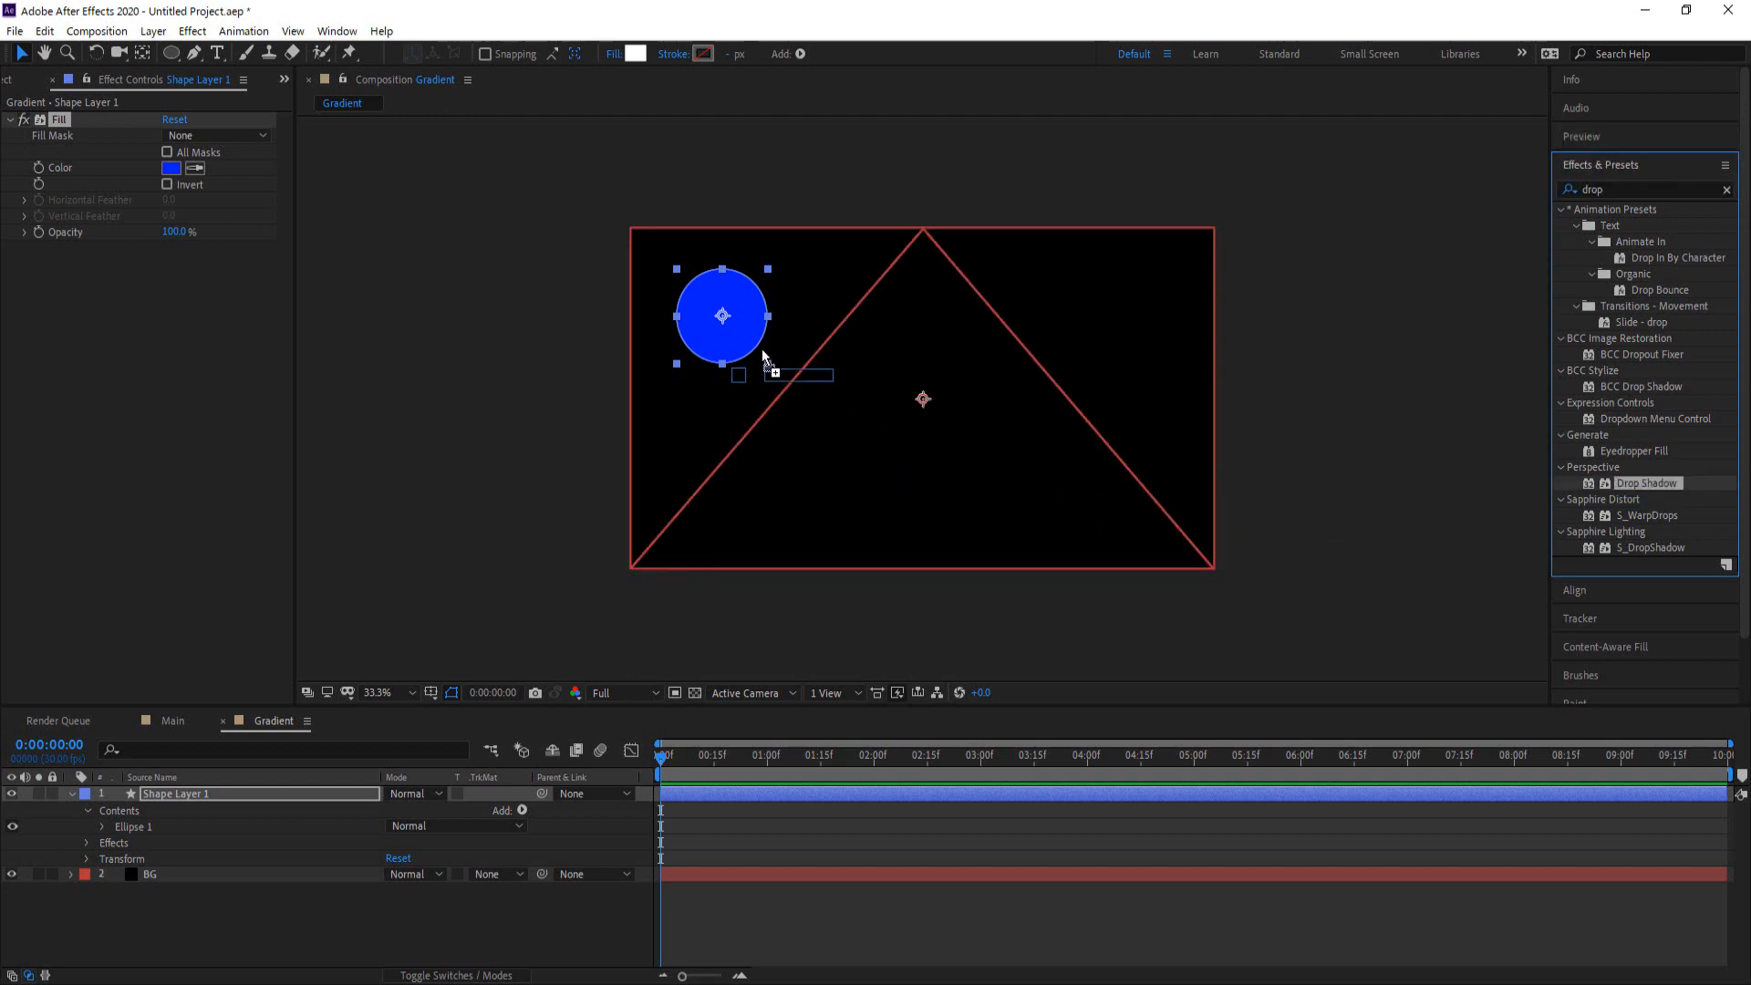
drag(762, 348, 763, 350)
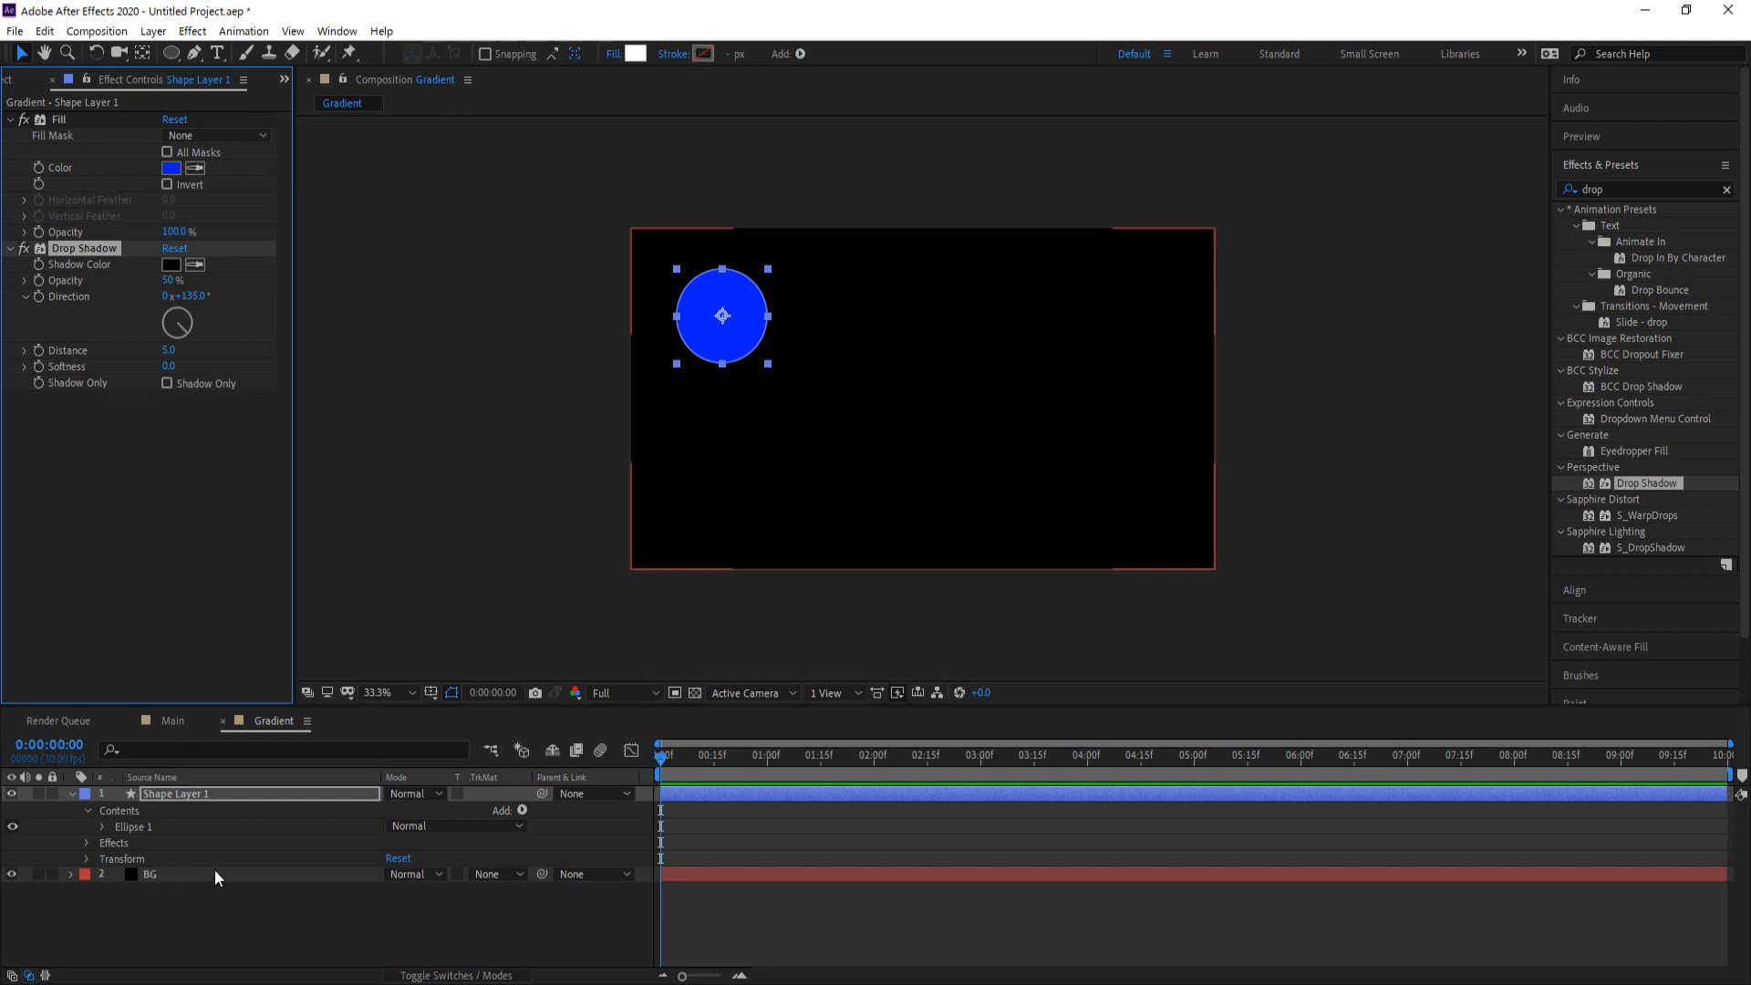
Set the circle's drop shadow colour to bright cyan and its distance to 109
click(171, 264)
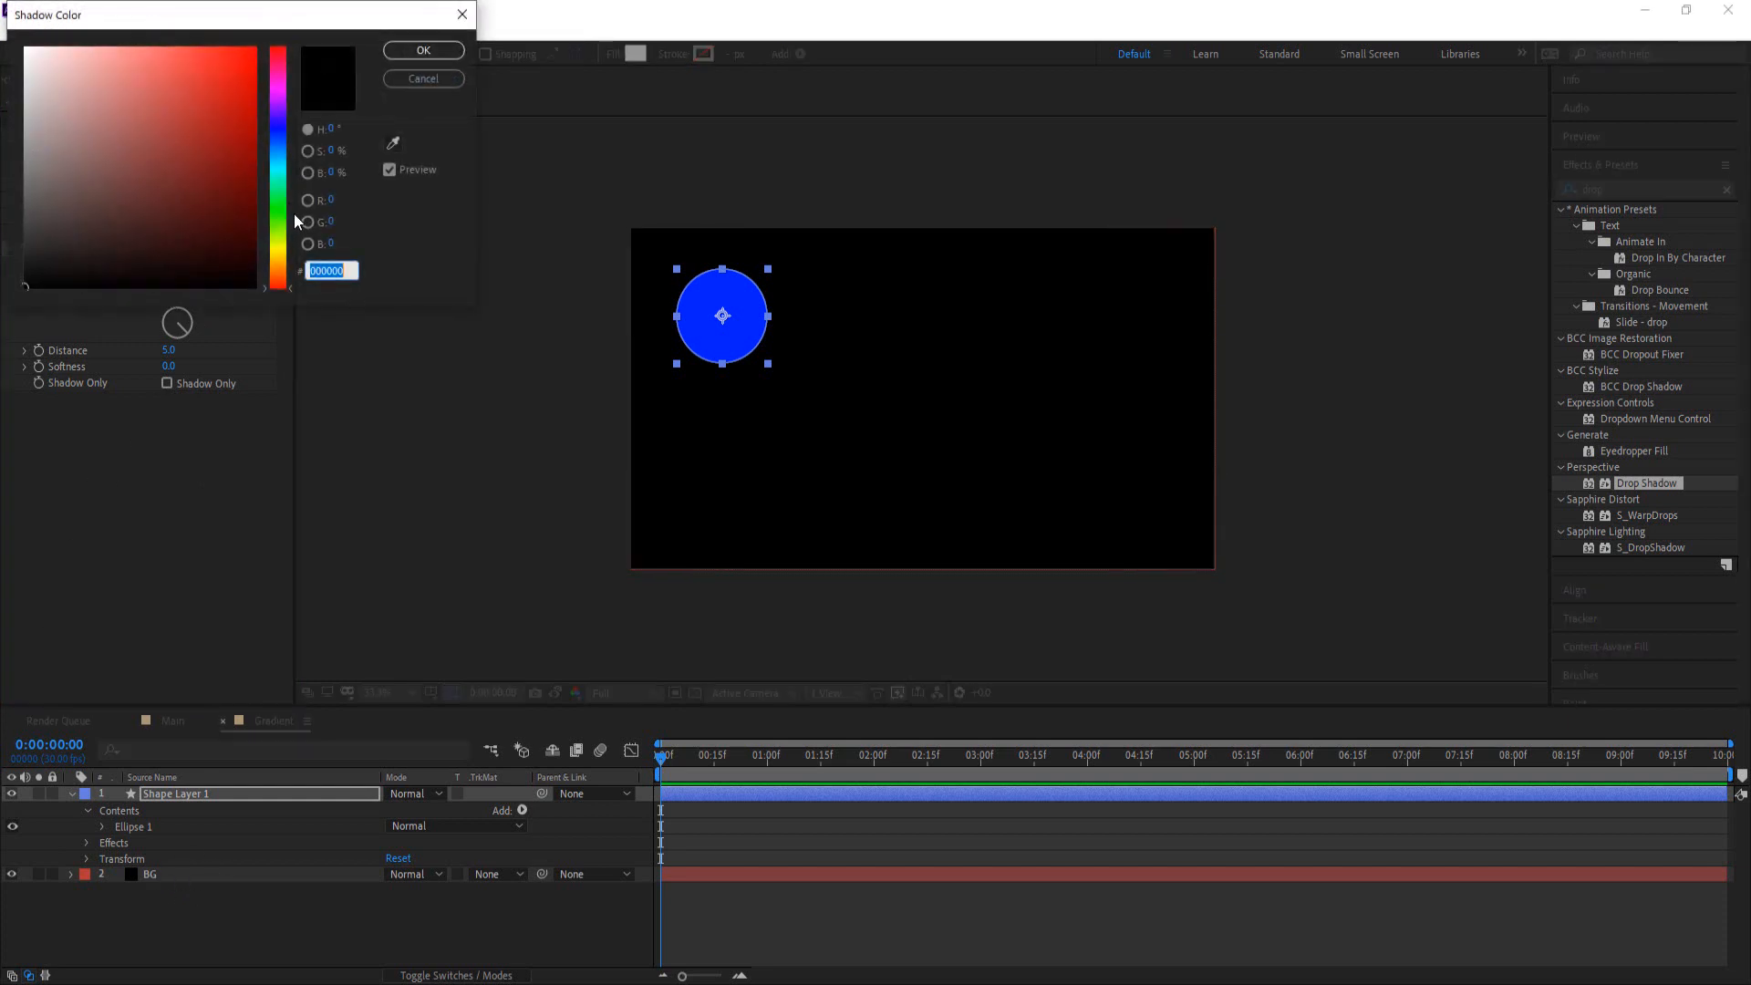
click(278, 166)
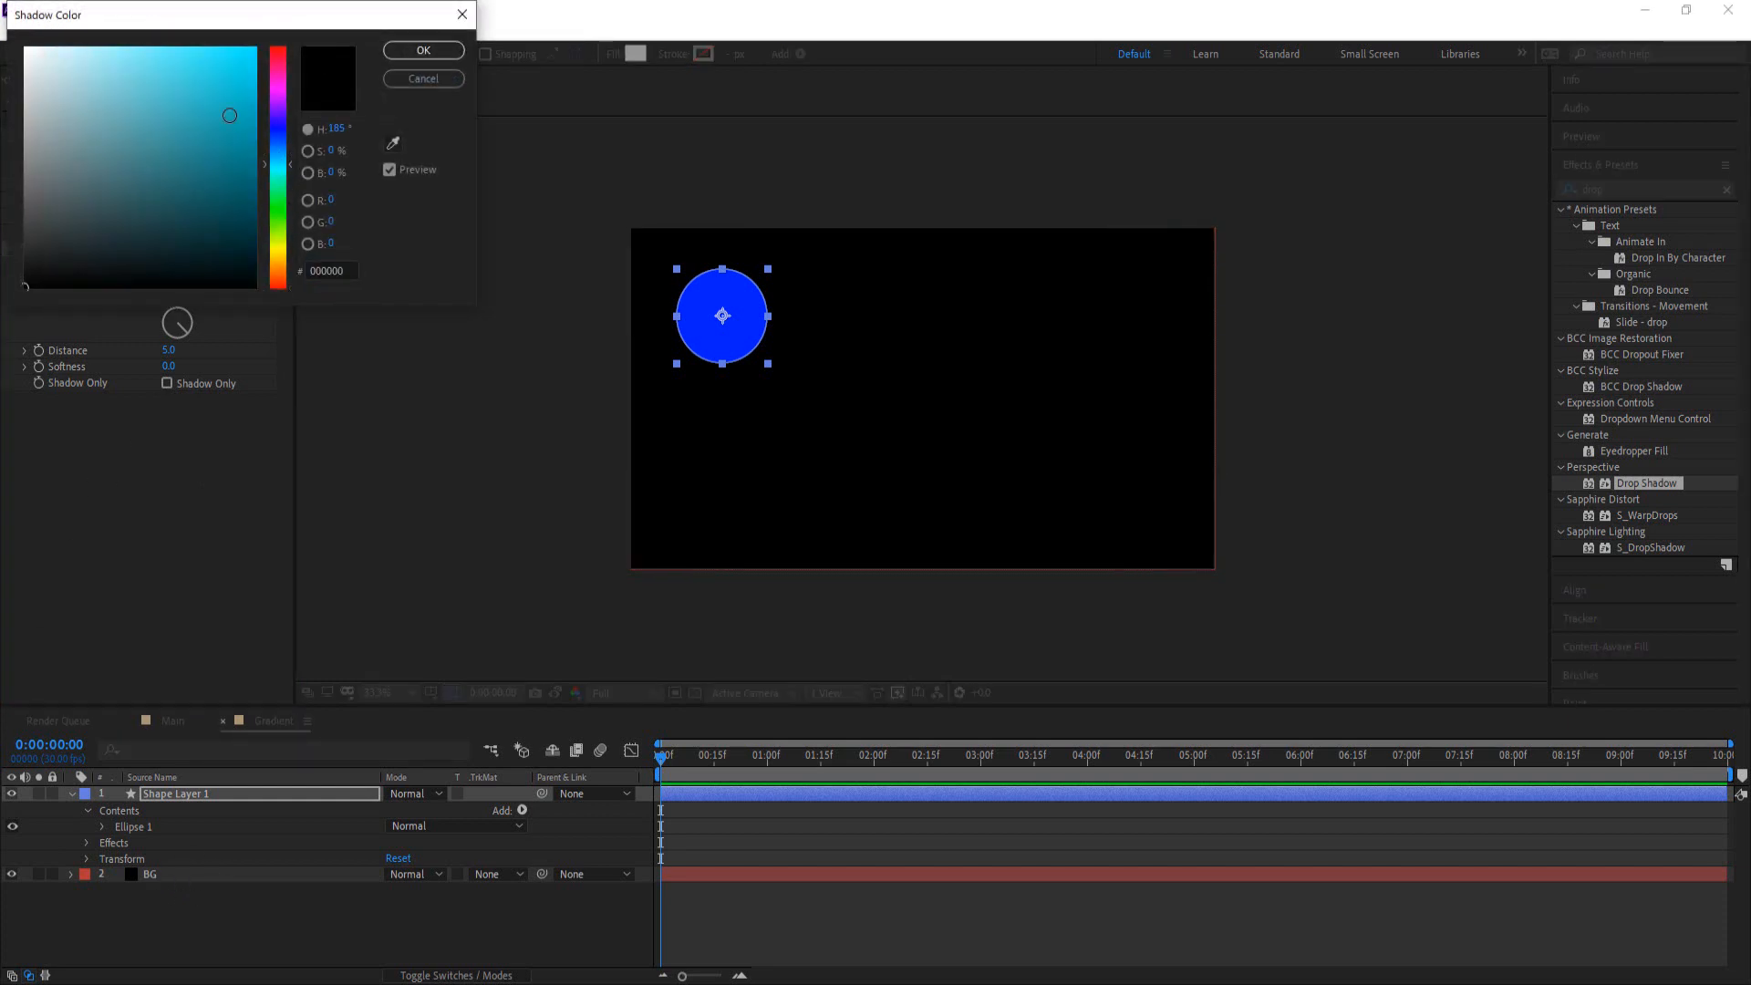
drag(230, 115, 260, 43)
click(401, 51)
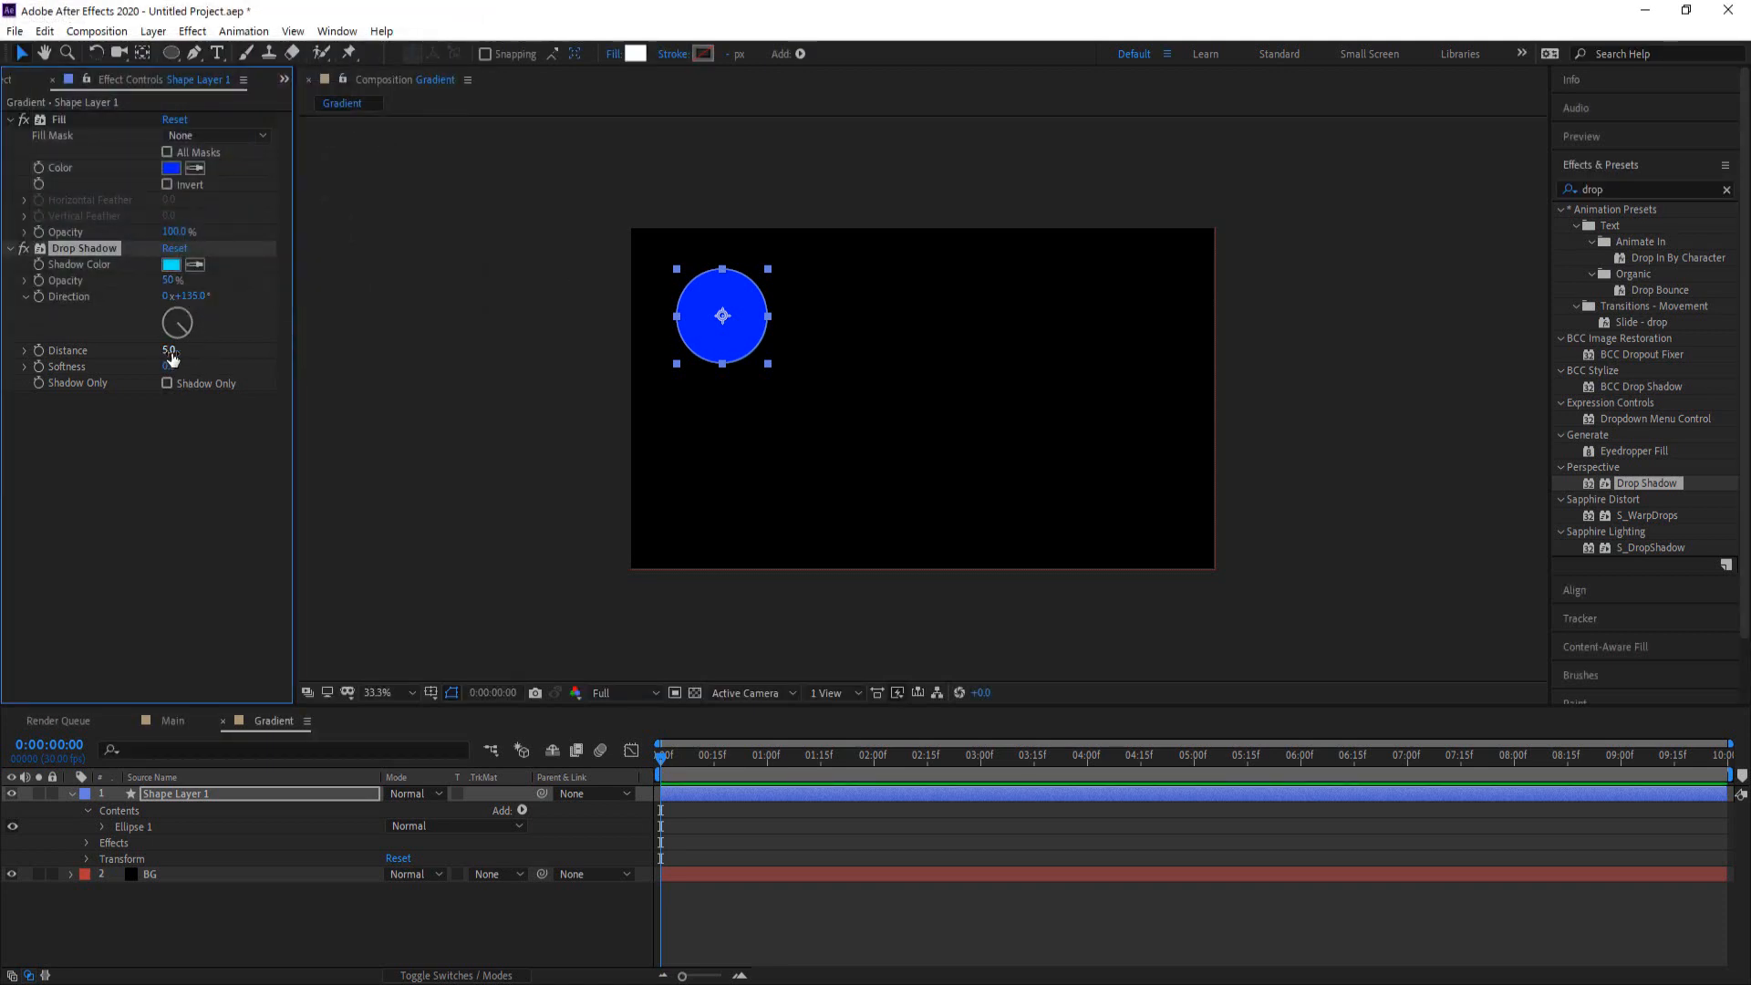
drag(169, 351, 268, 357)
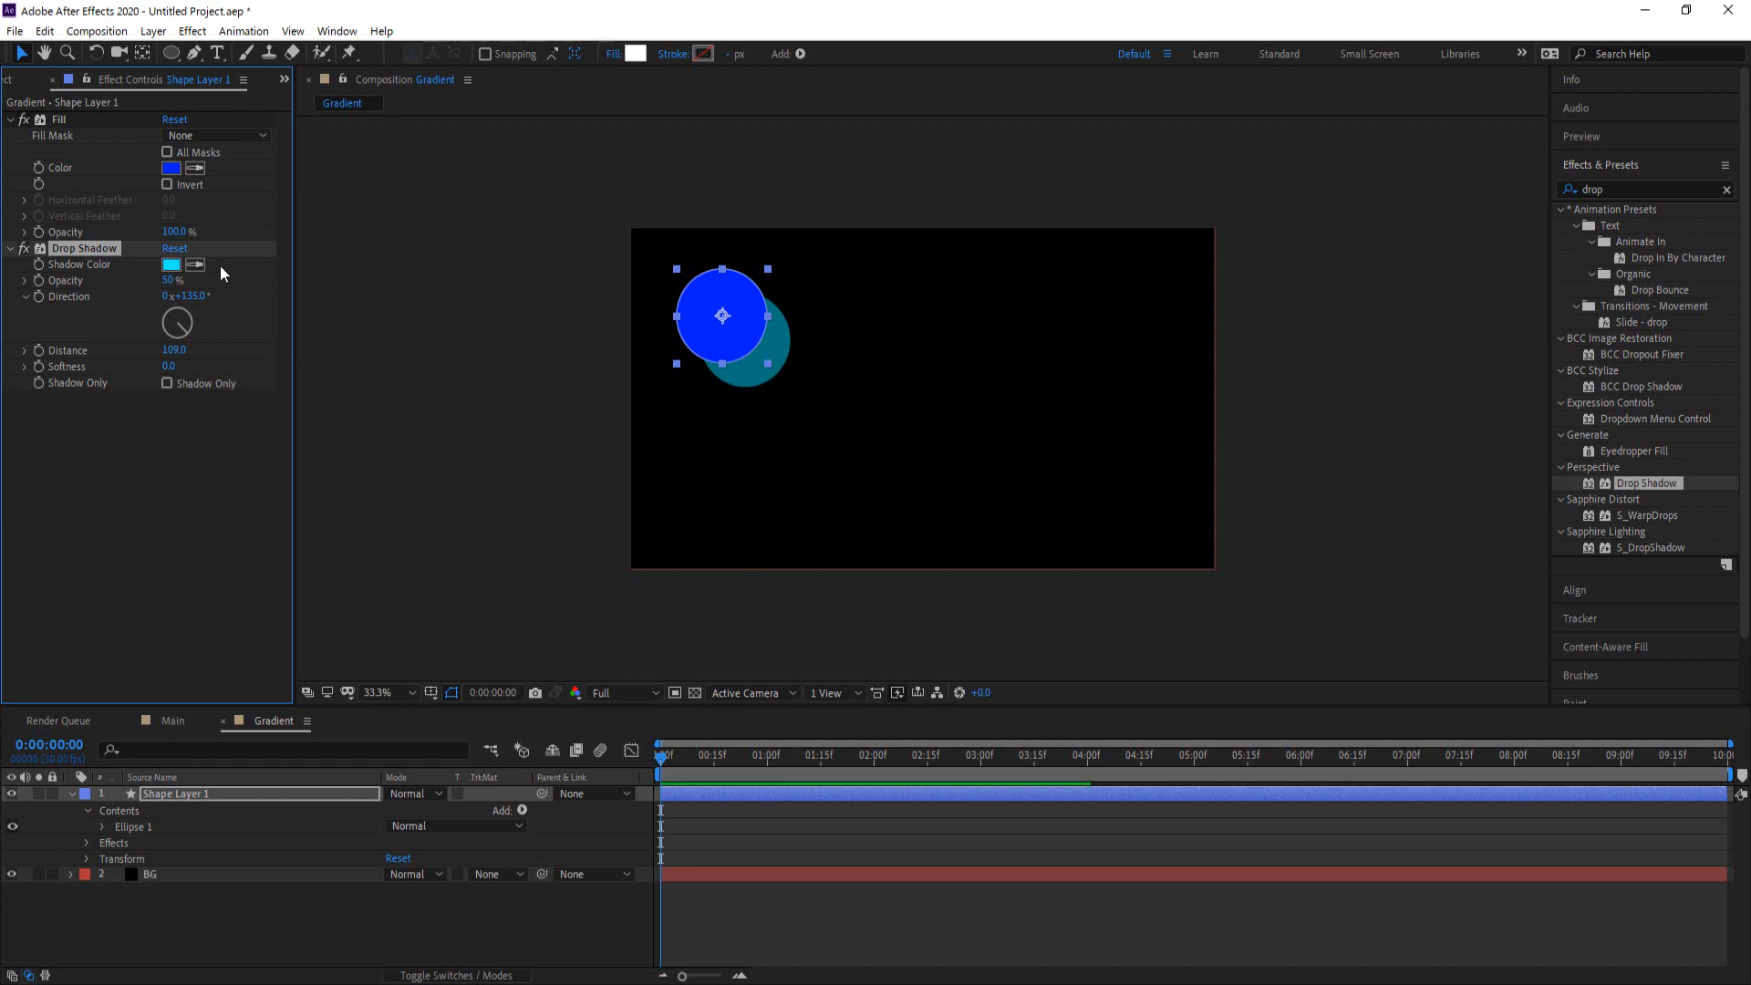
Set the blue circle's drop shadow opacity to 100% and its distance to 203
drag(170, 280, 400, 276)
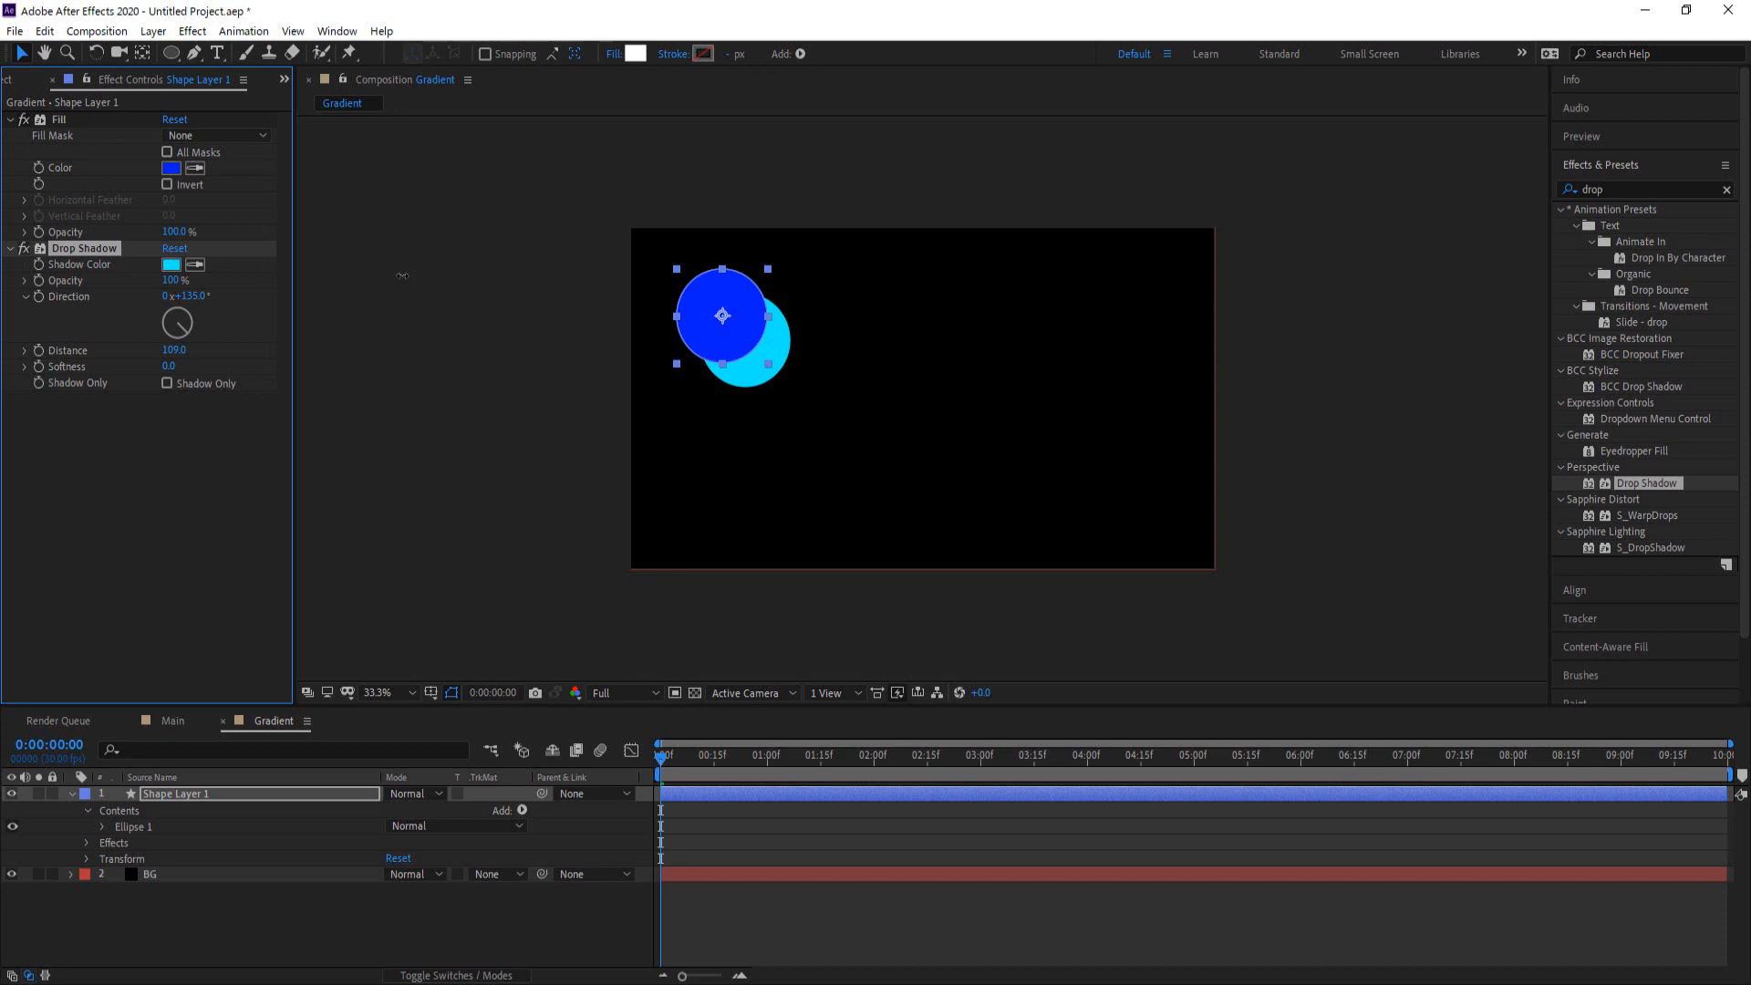
mouse_move(436, 280)
mouse_down()
mouse_move(338, 293)
mouse_move(460, 281)
mouse_up()
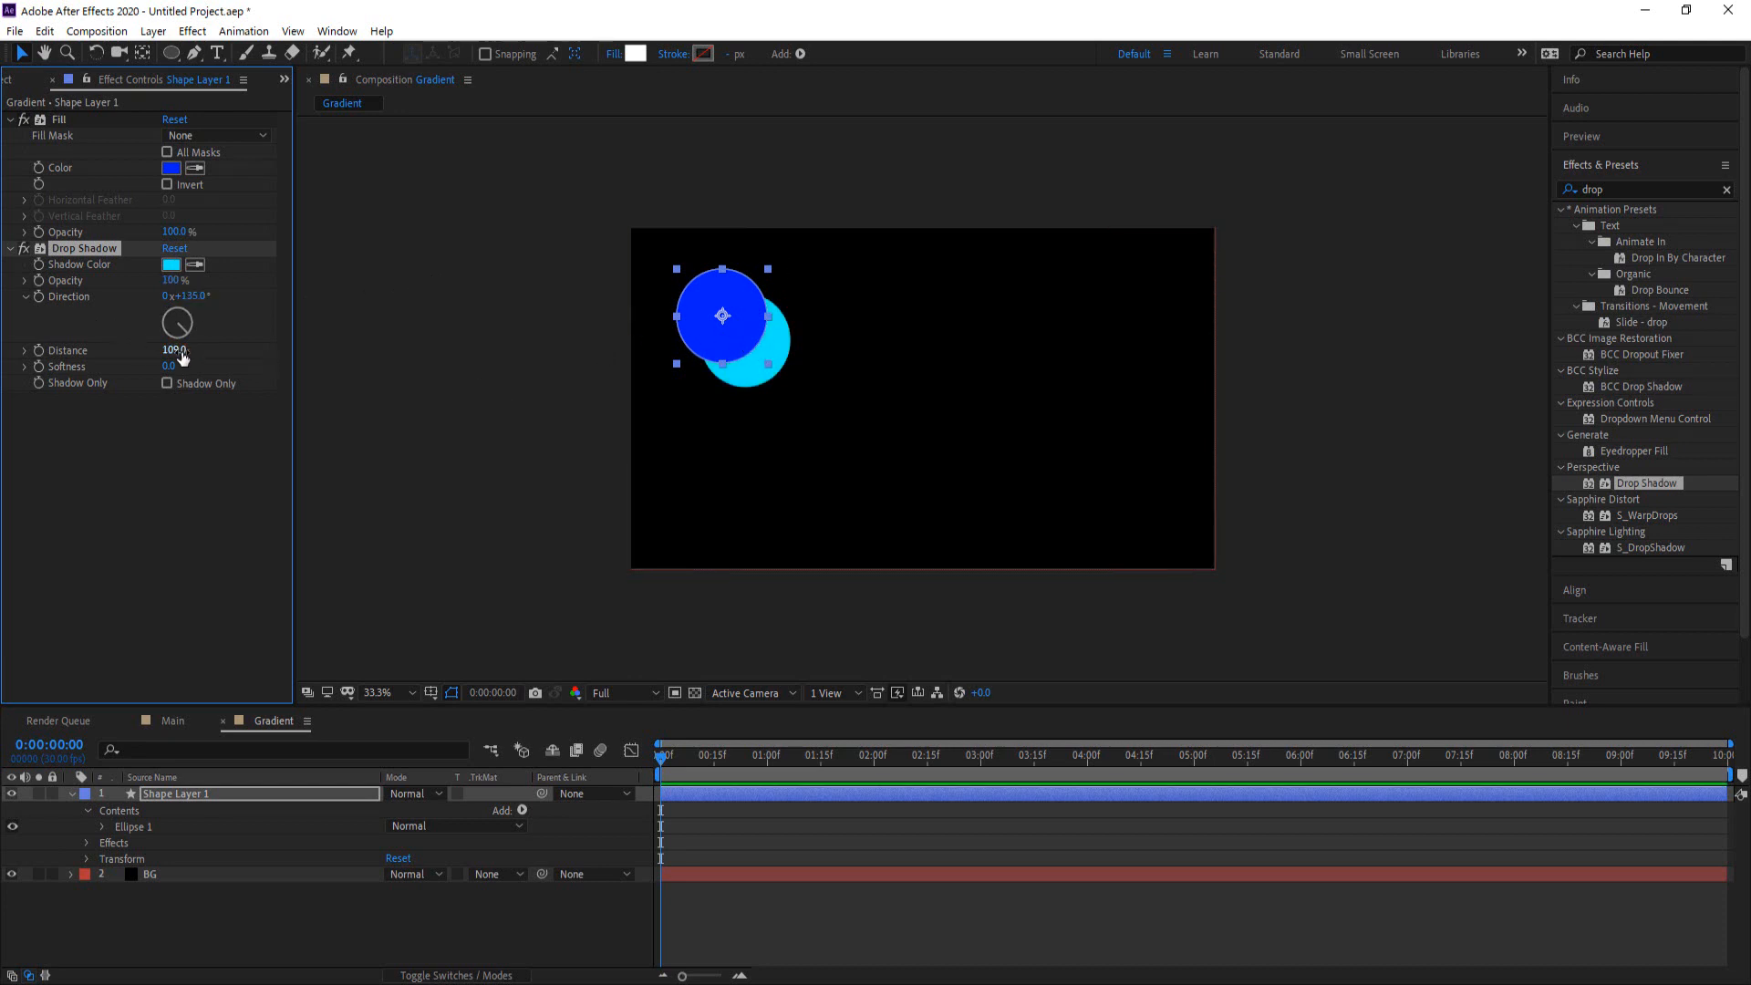
drag(178, 350, 270, 350)
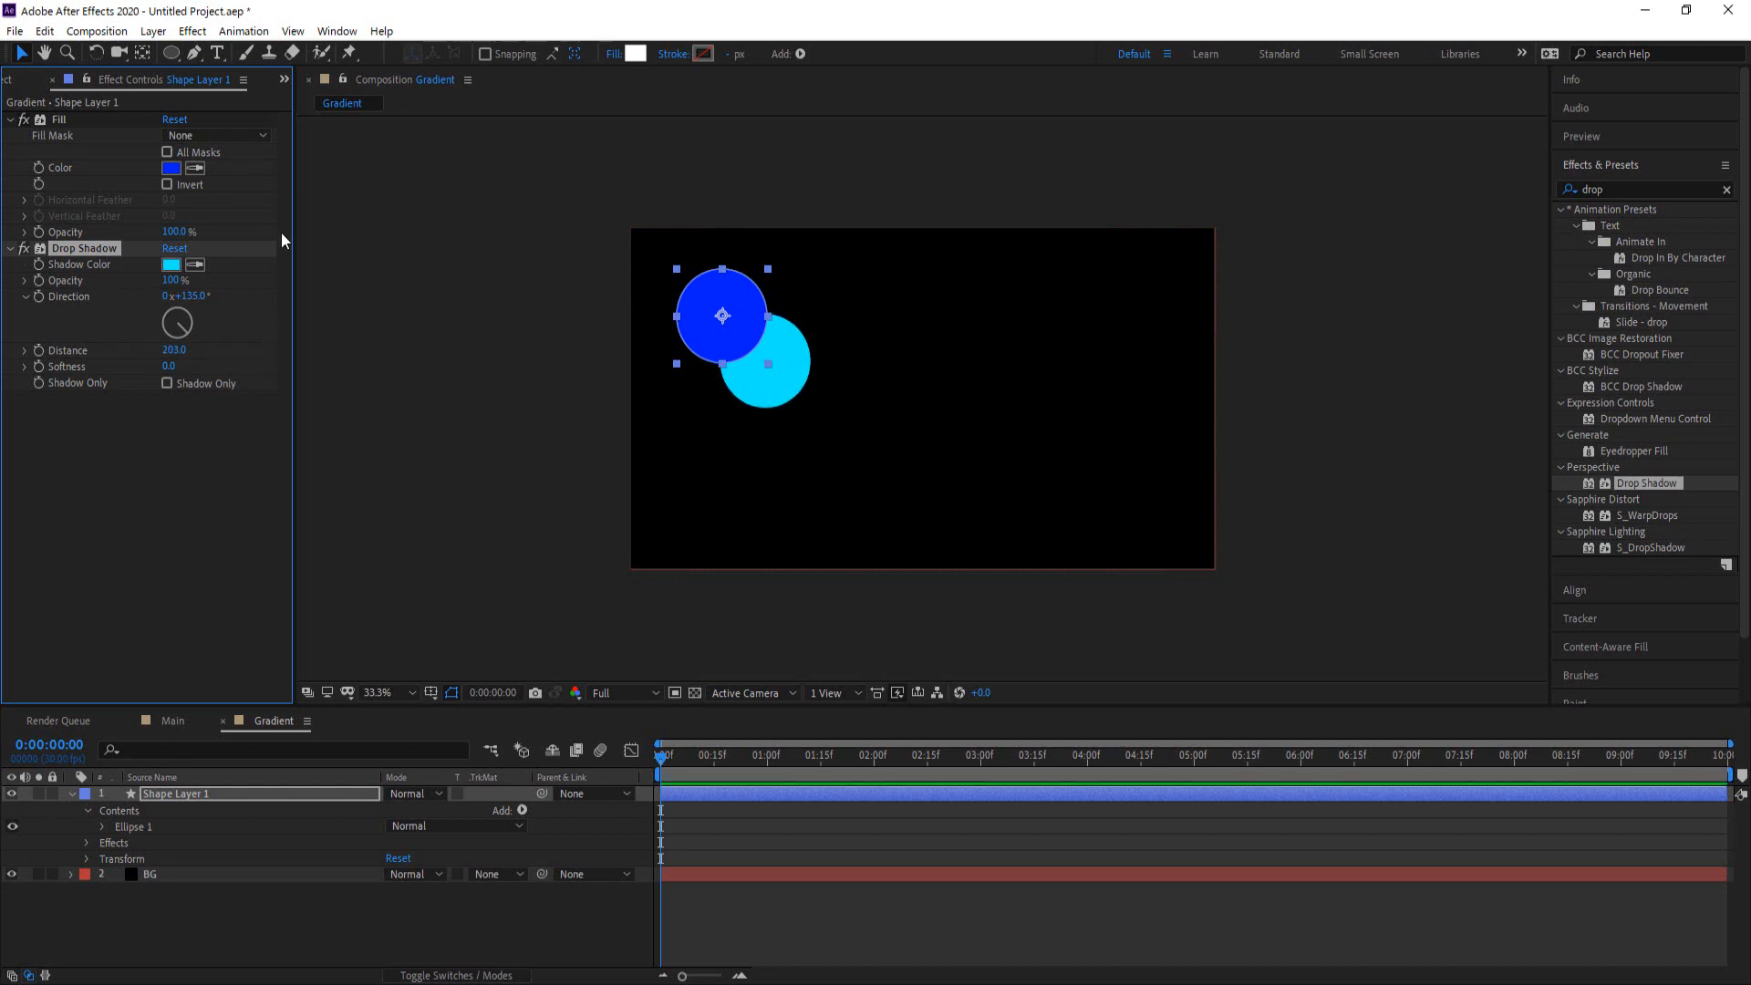
Duplicate the blue circle's layer, placing the copy just below the original and shrinking it proportionally to about half size
click(148, 796)
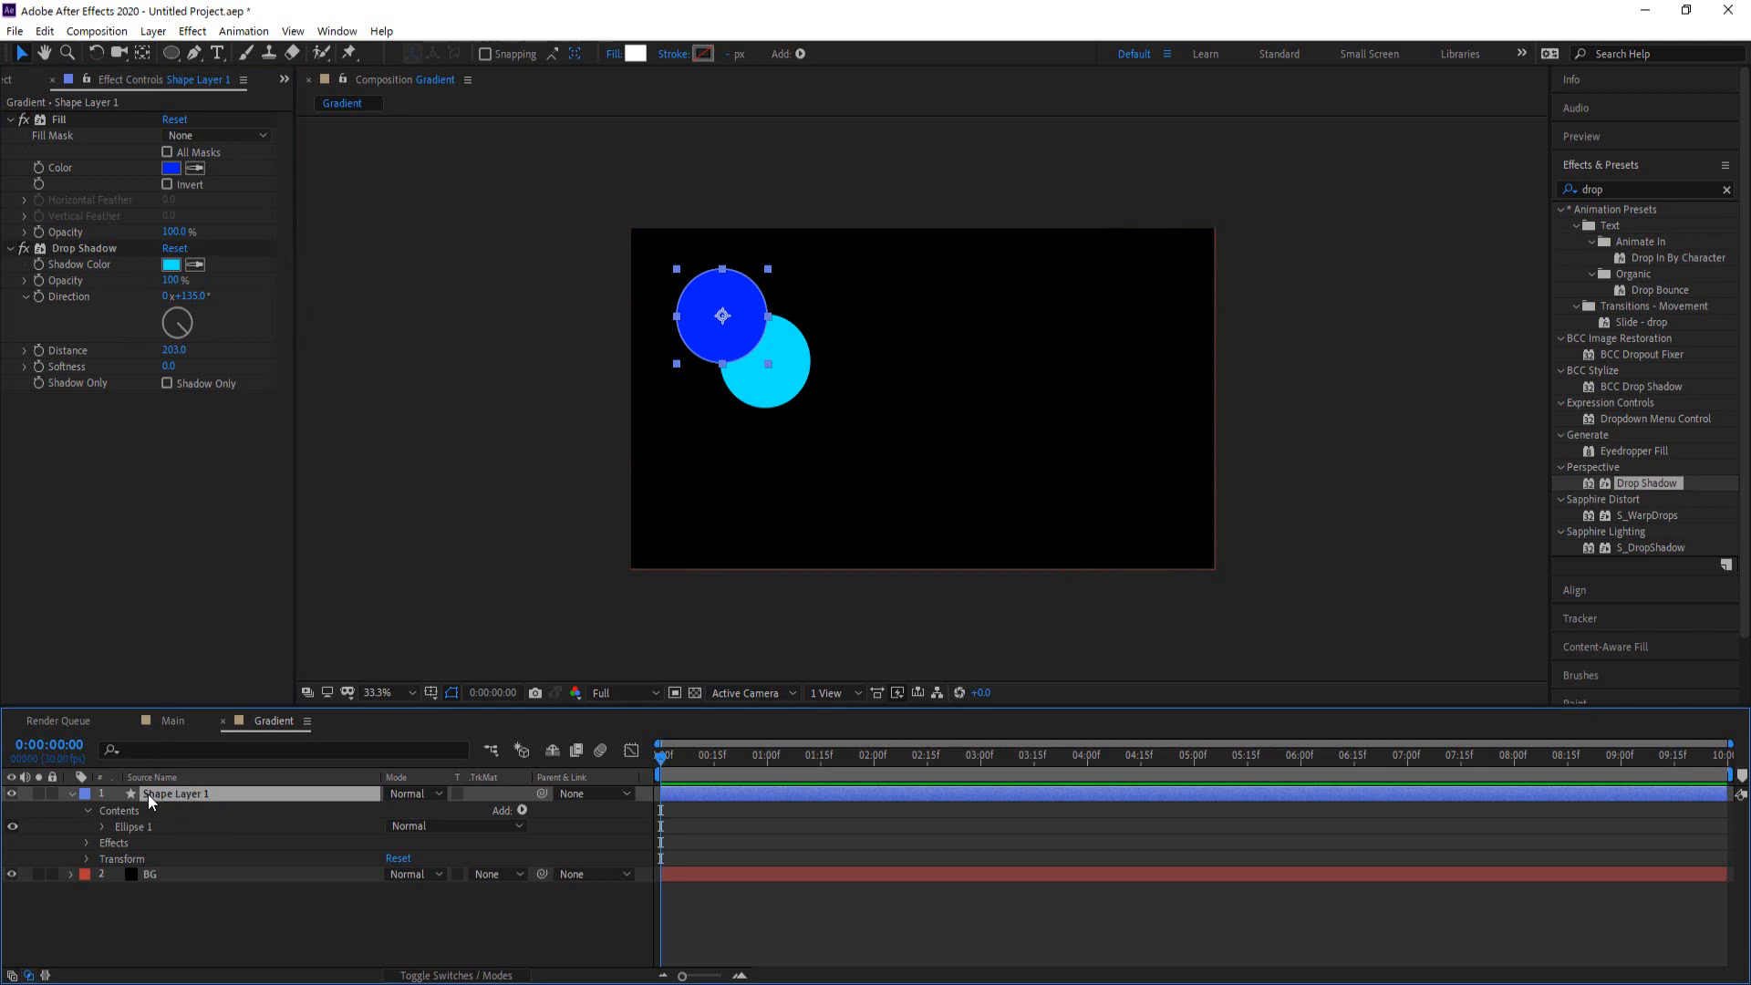
key(ctrl+d)
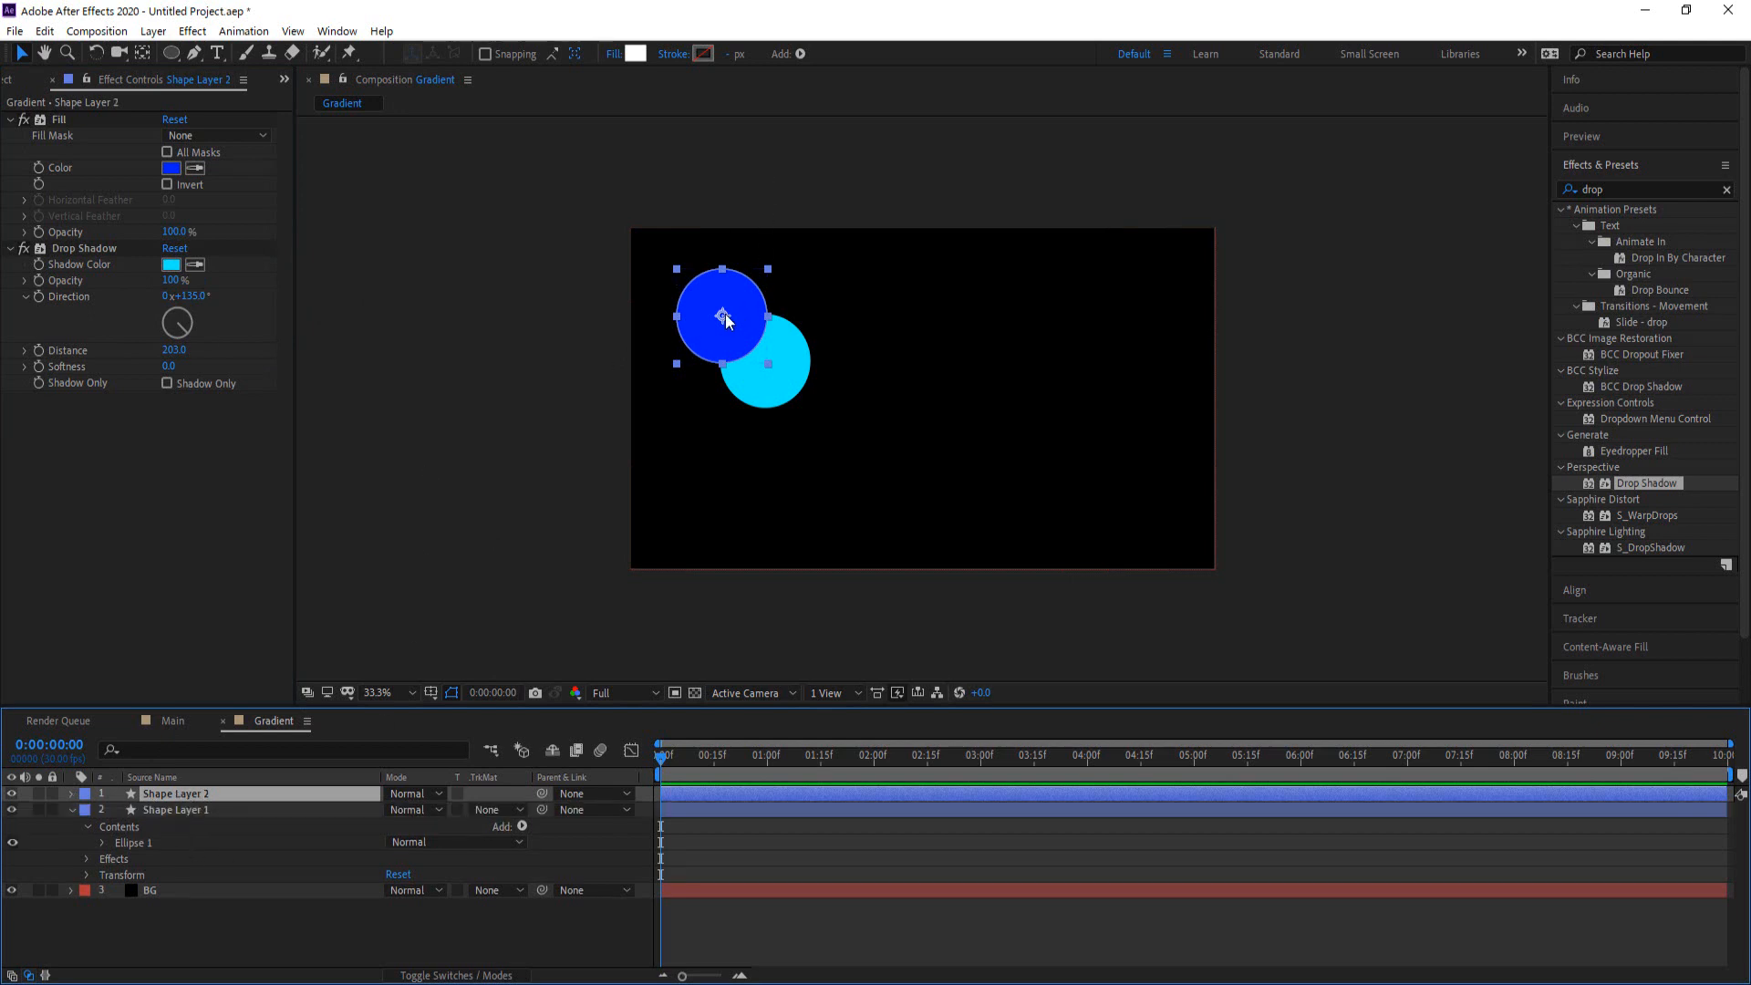
drag(728, 321, 705, 408)
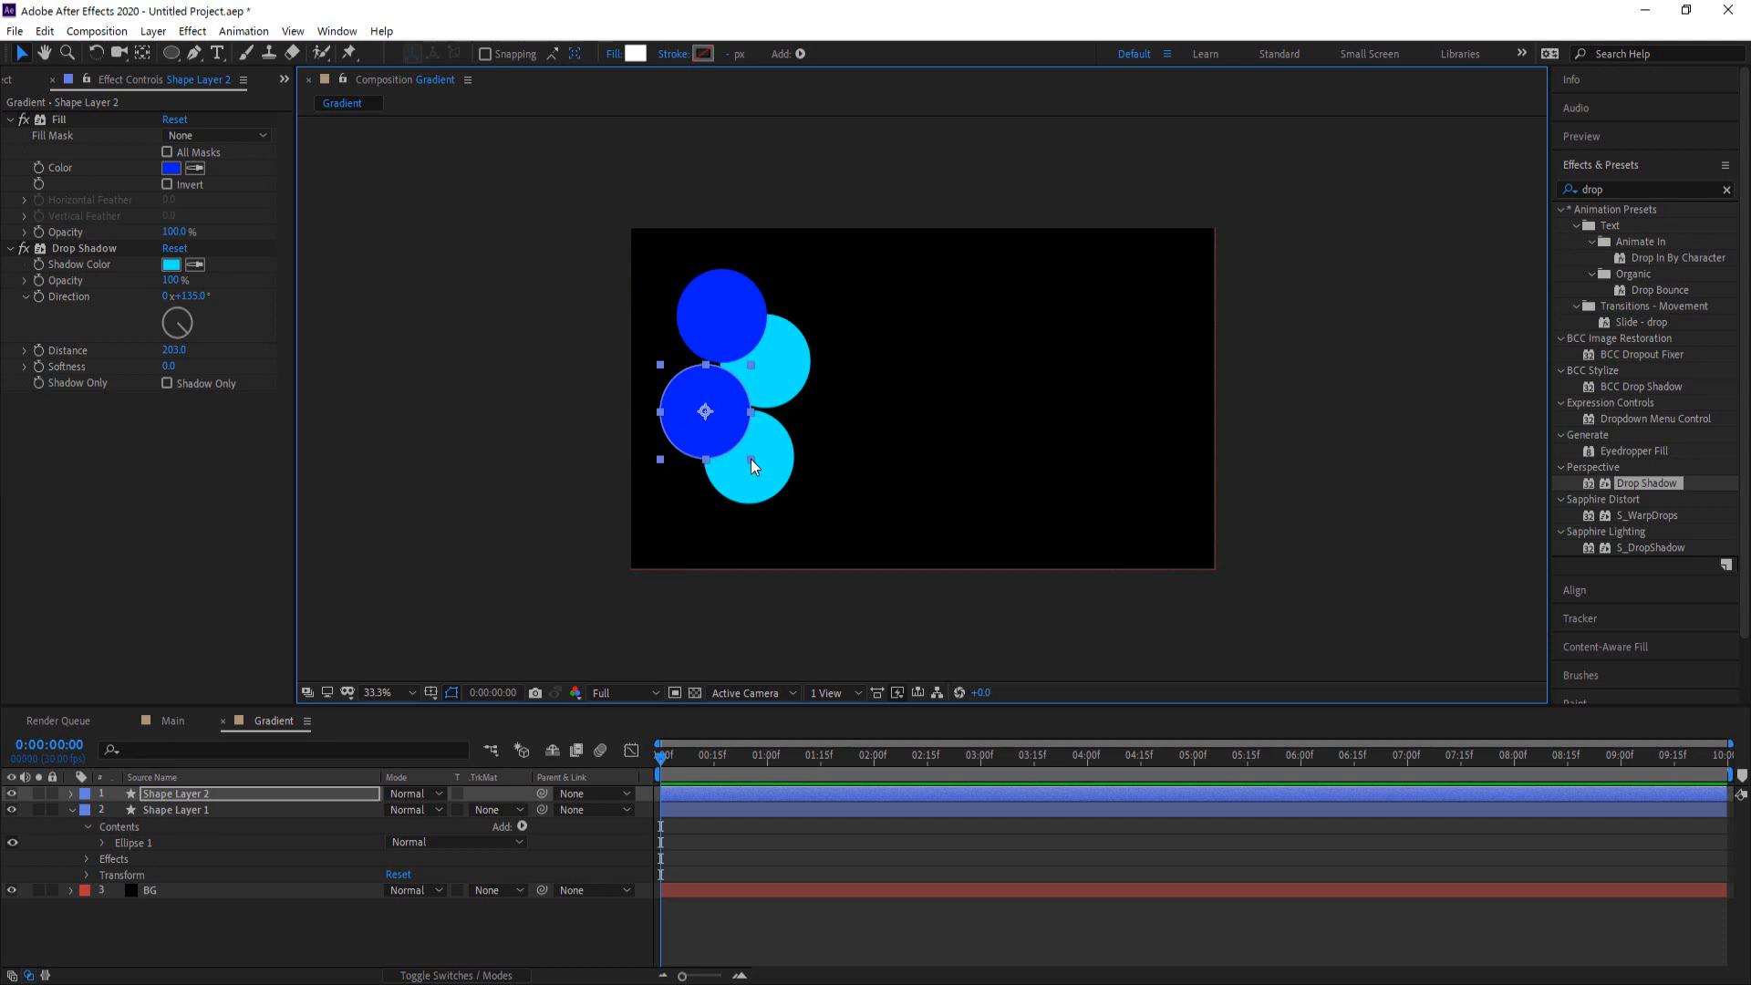
drag(752, 459, 730, 443)
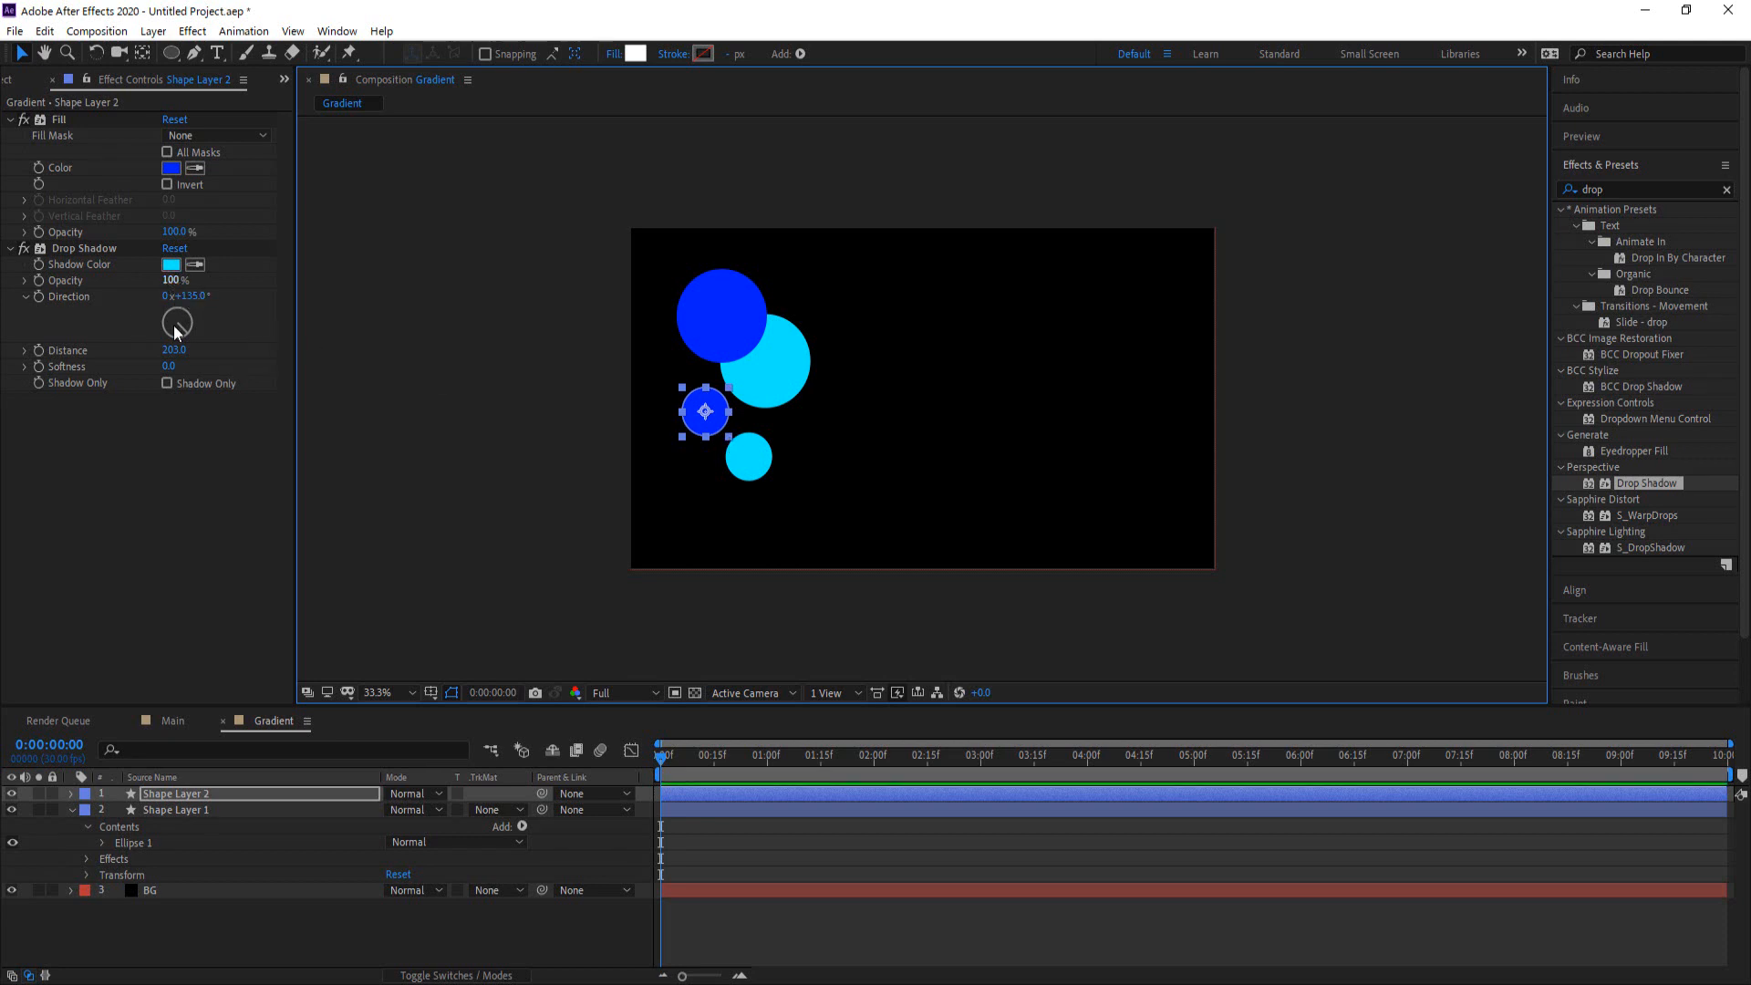
Set the small lower circle's drop shadow distance to 105 and its fill colour to bright green 24FF00
drag(173, 350, 67, 329)
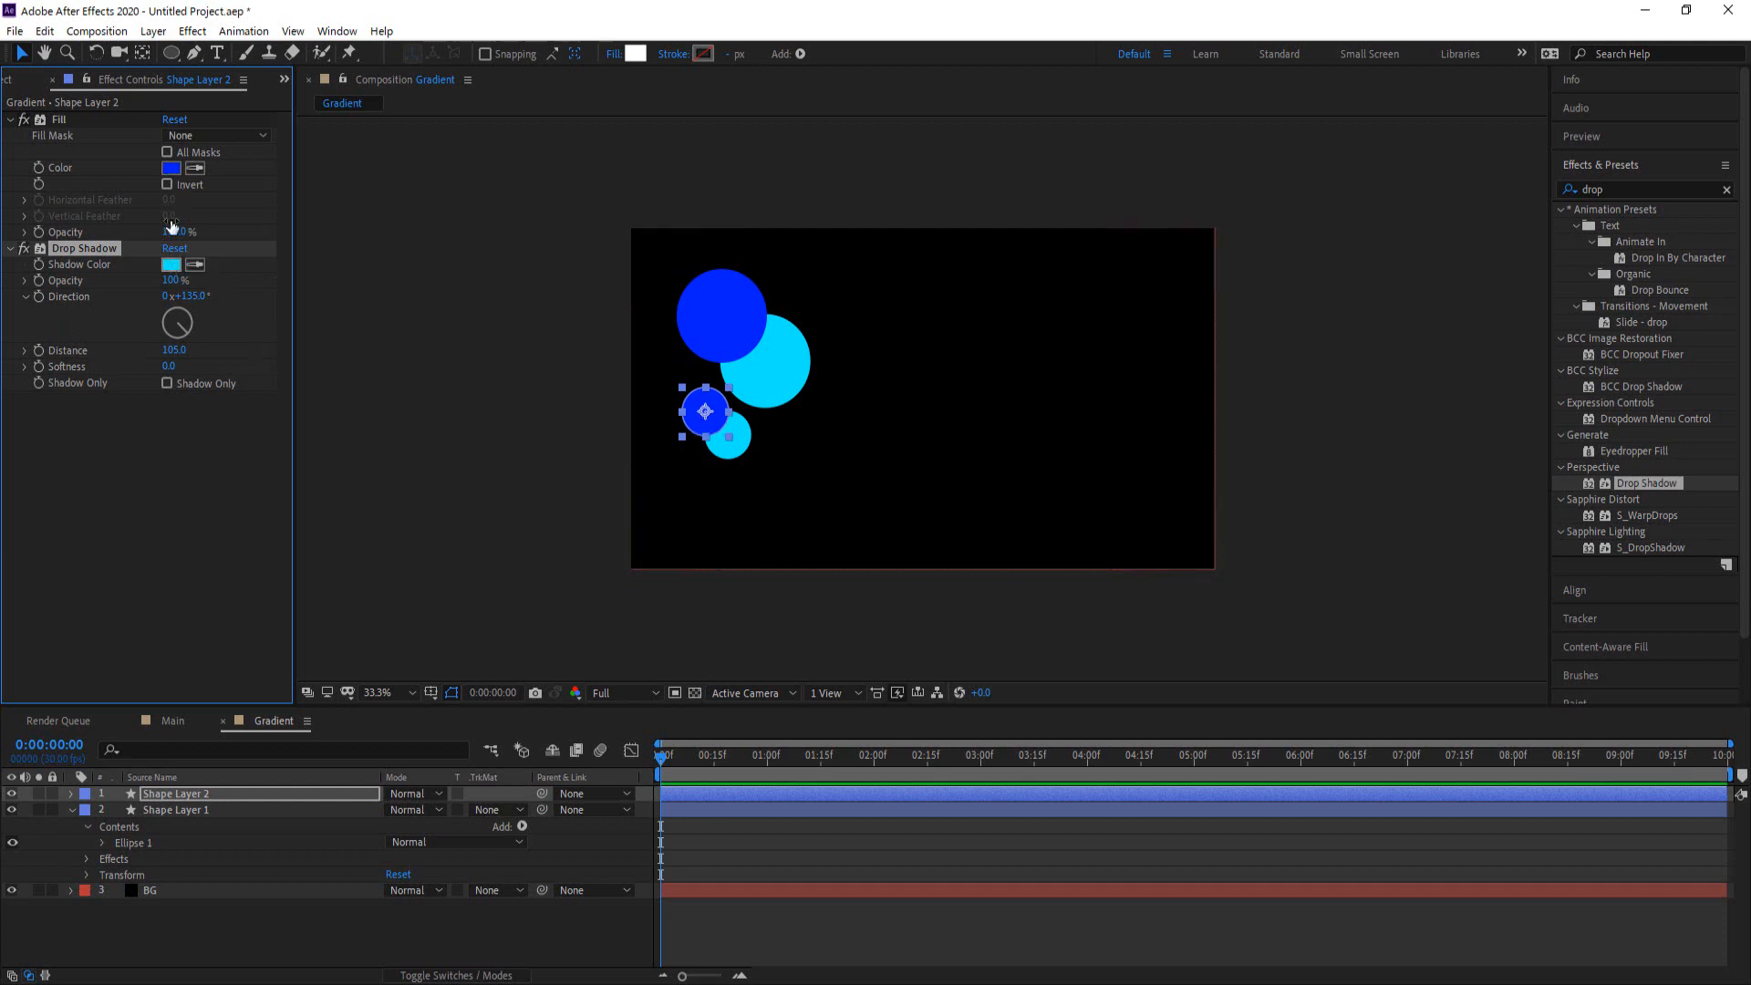
click(170, 168)
text(24FF00)
key(Tab)
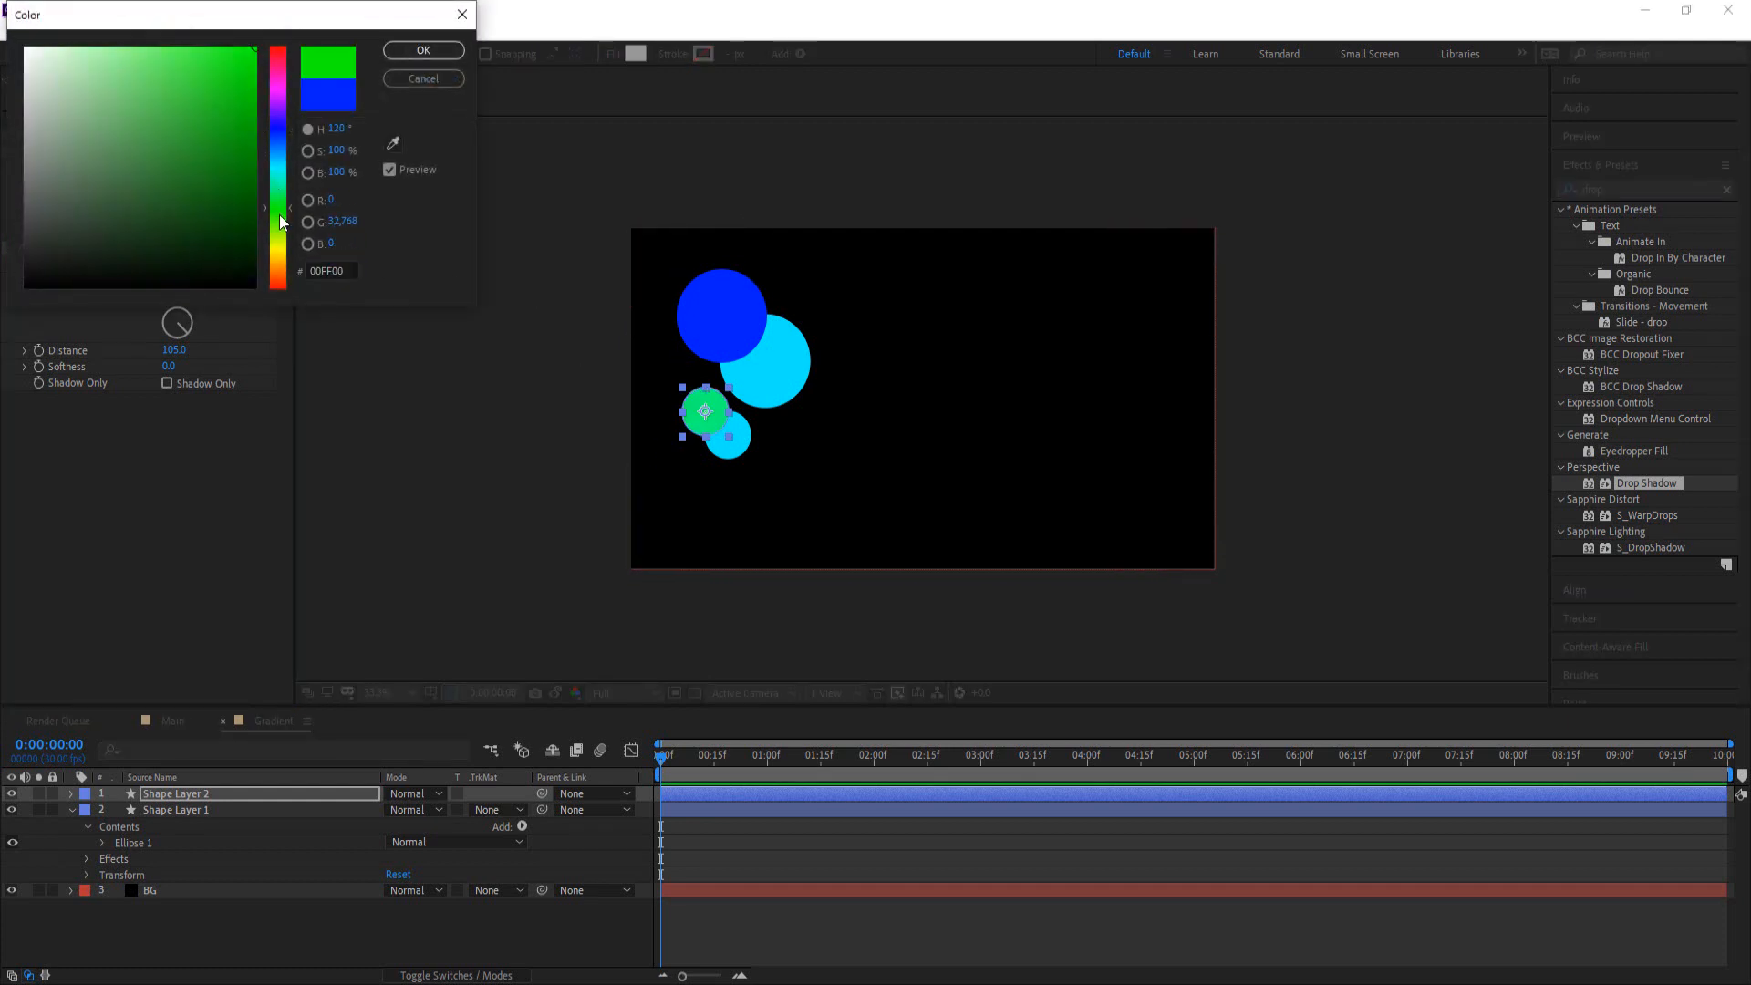
click(423, 50)
Change the small green circle's drop shadow colour to dark green 01B359
click(171, 265)
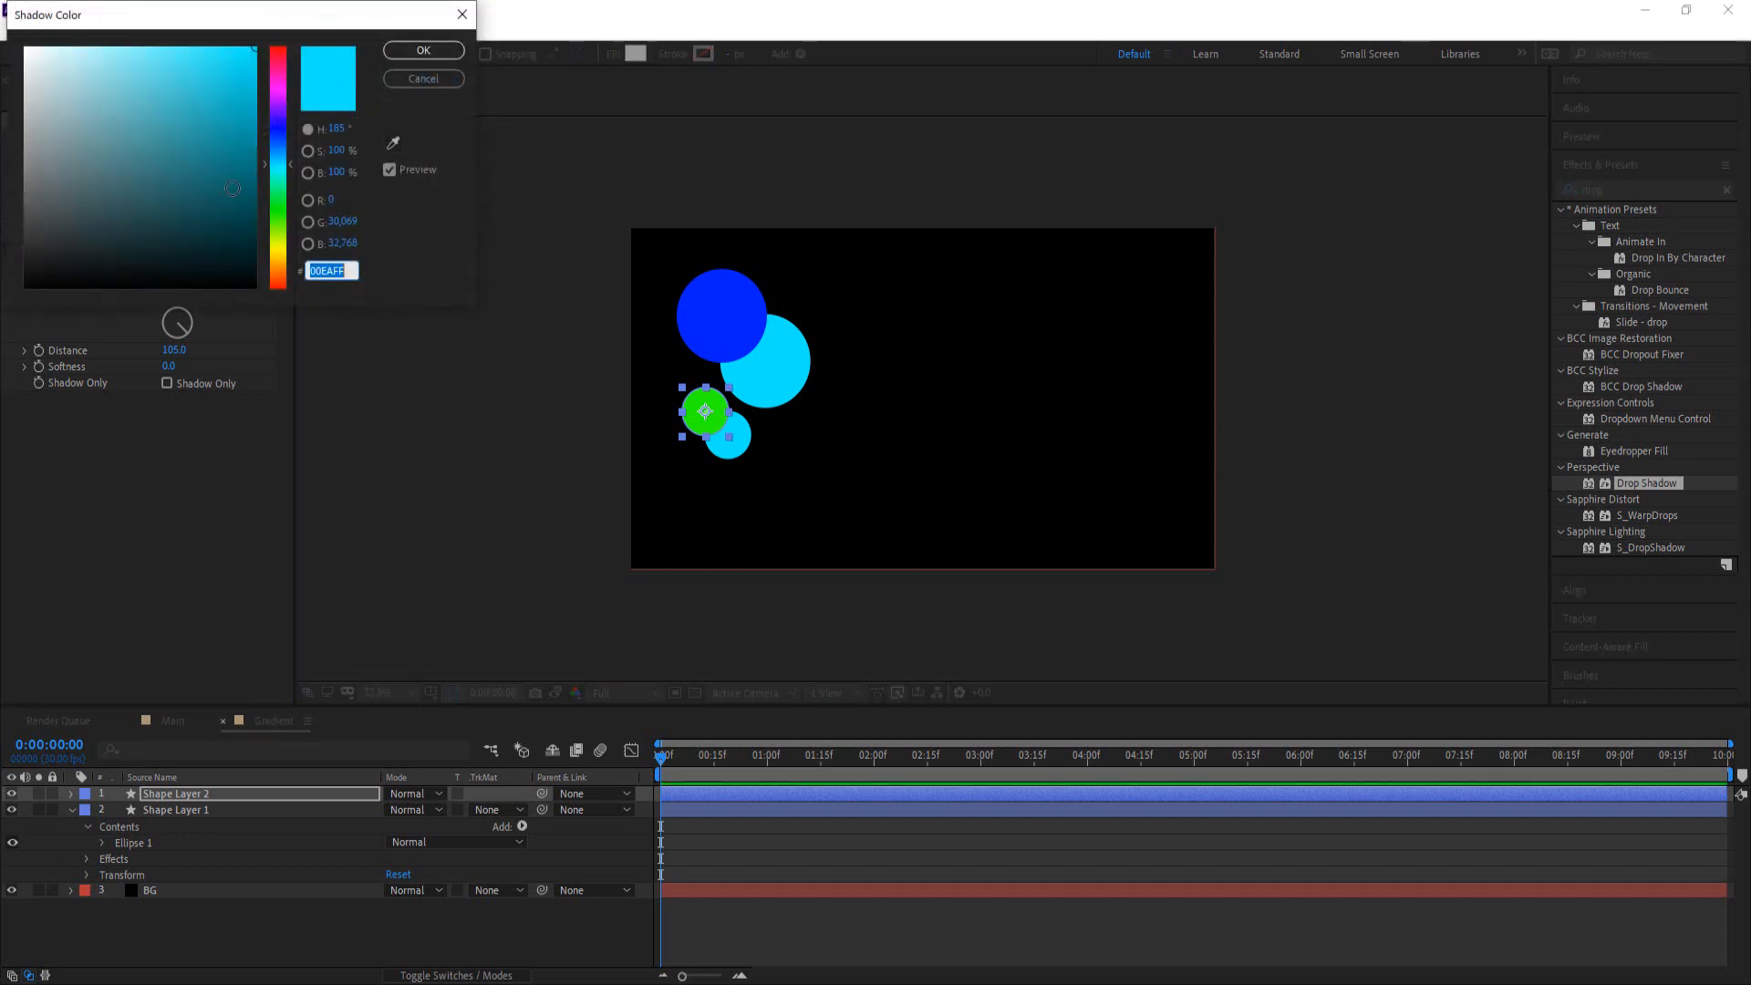
click(280, 174)
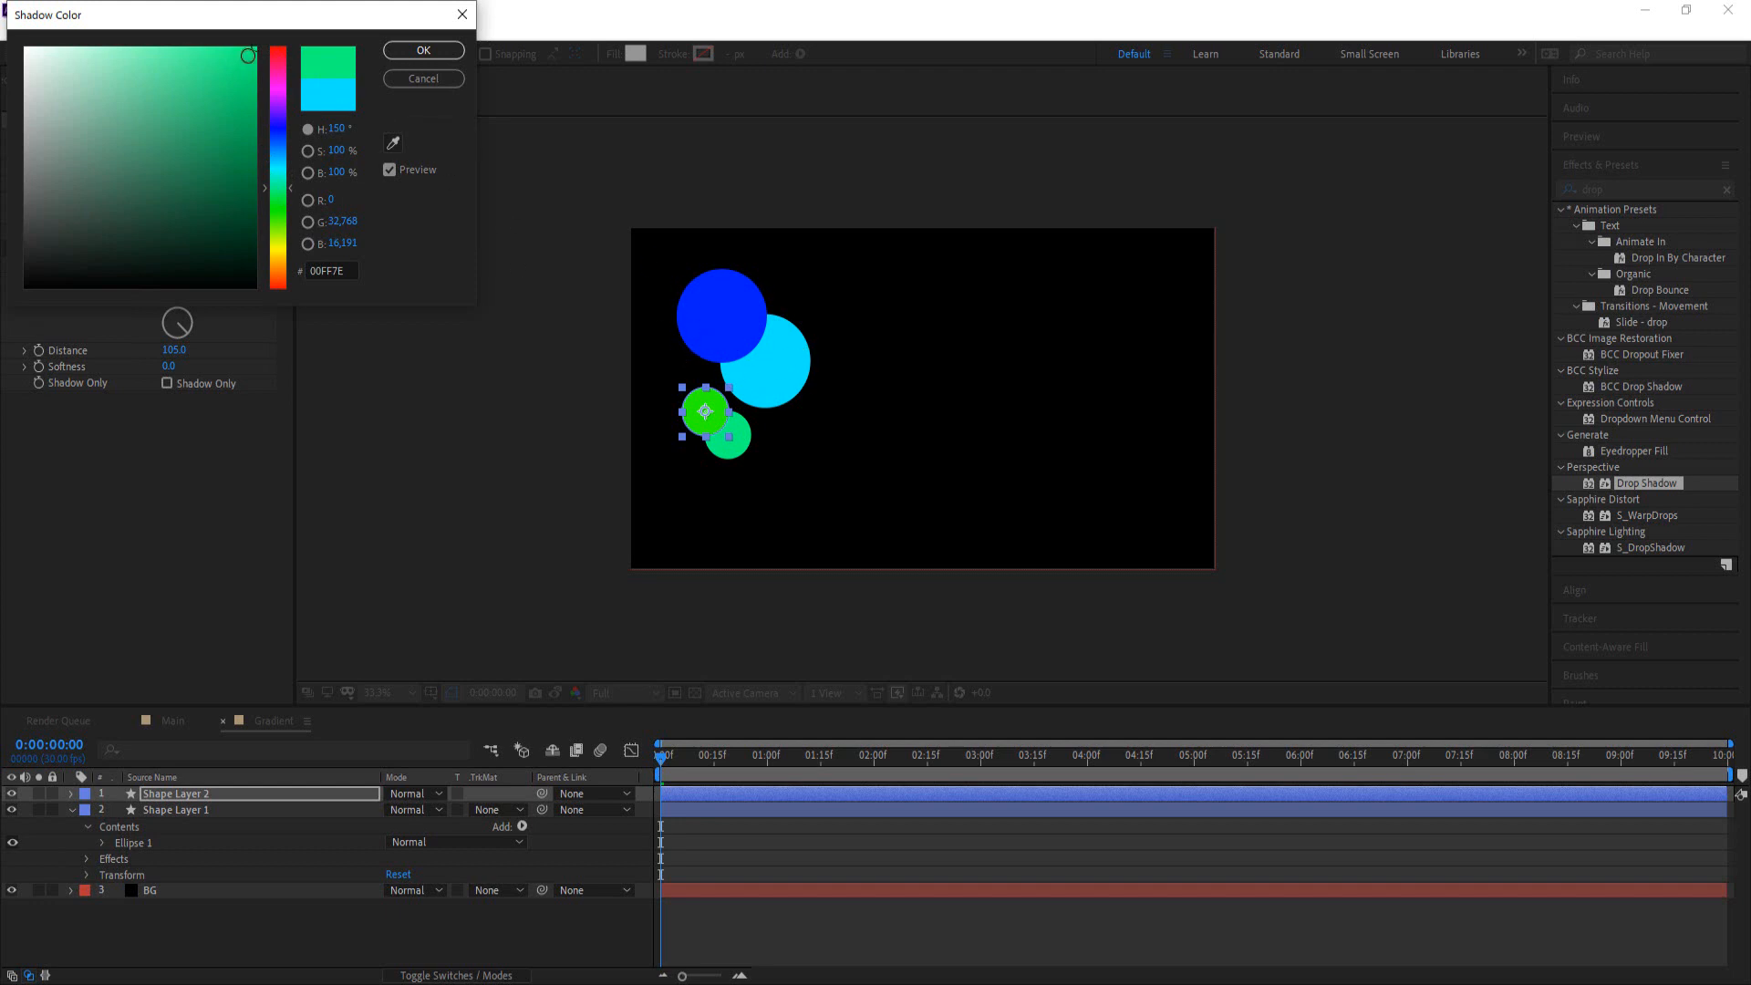
mouse_move(247, 56)
mouse_down()
mouse_move(254, 160)
mouse_move(255, 119)
mouse_up()
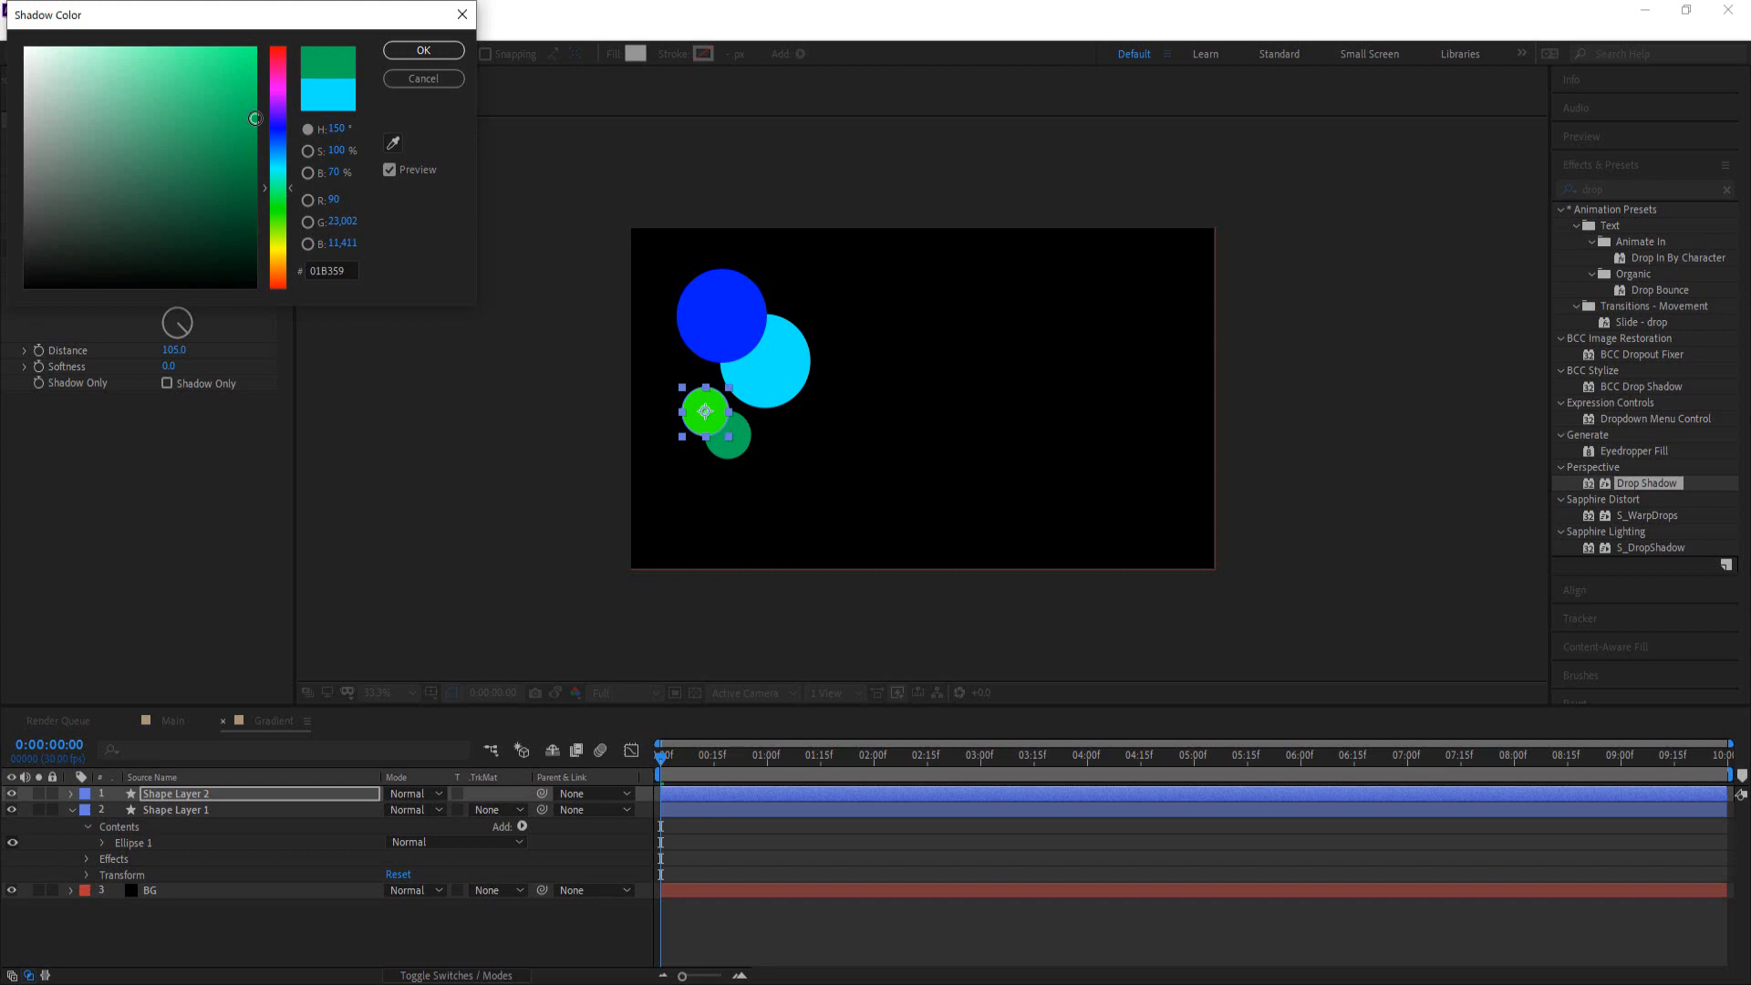
click(419, 52)
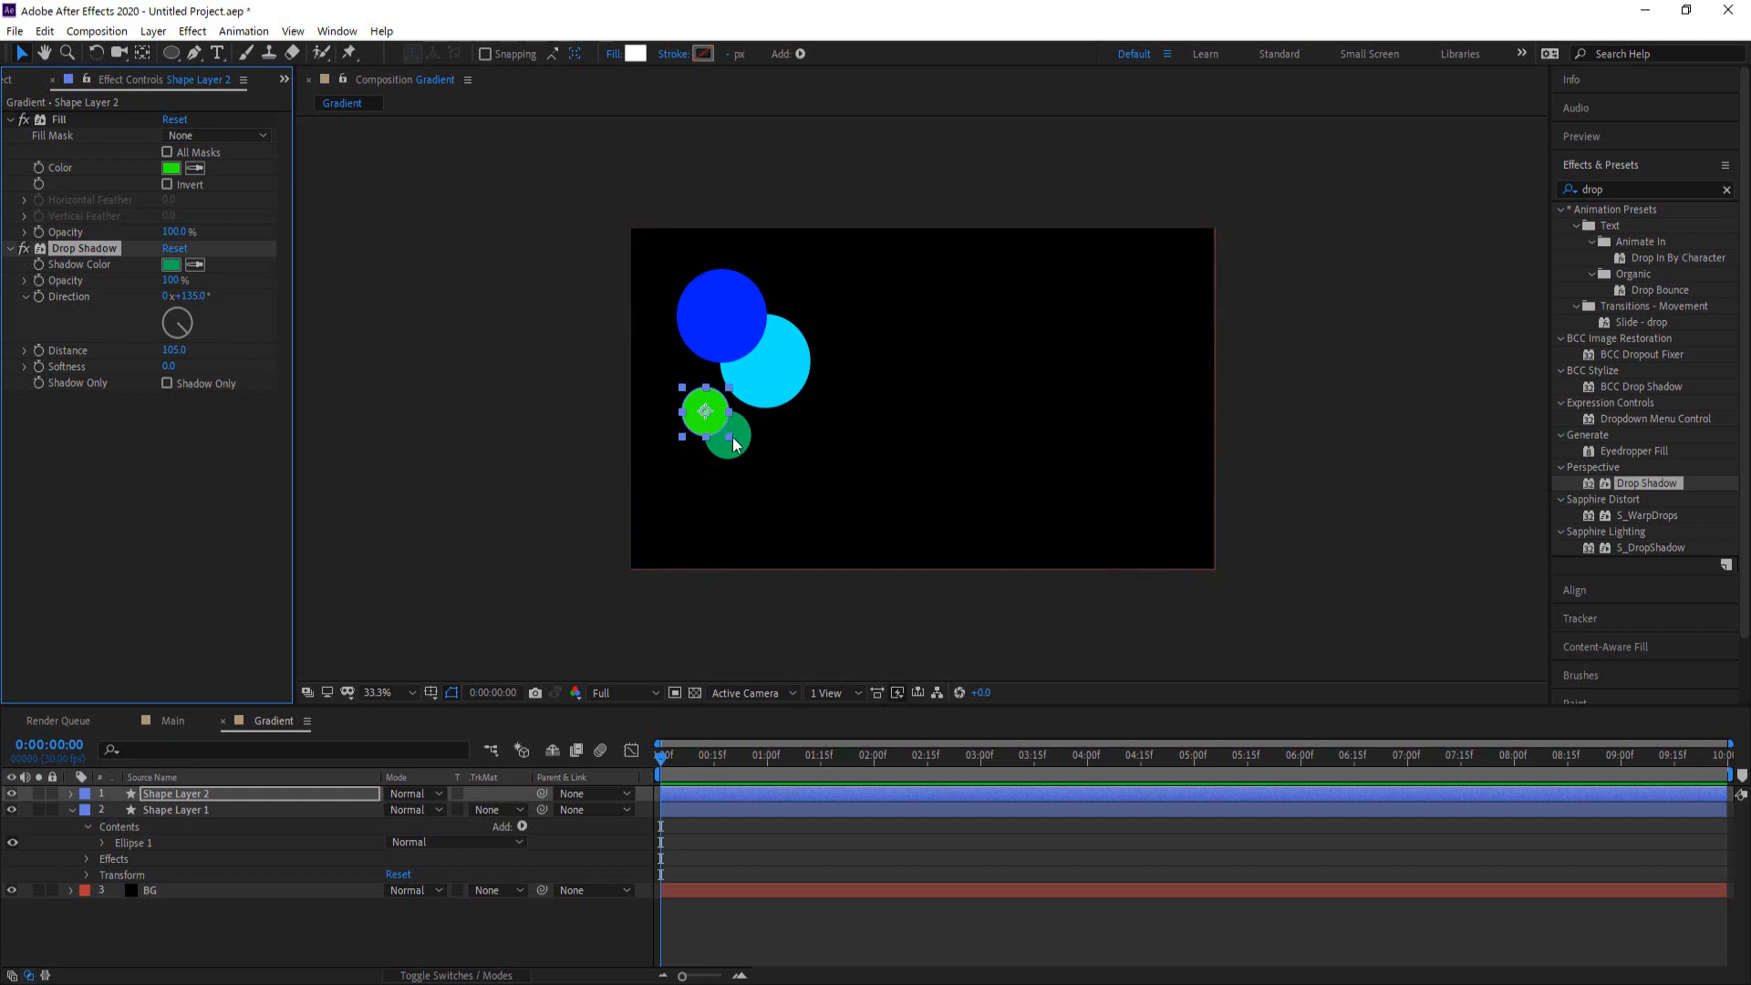
Duplicate Shape Layer 1, placing the copy to the right of the original circle's shadow and scaling it to about 85% size
click(185, 812)
click(72, 810)
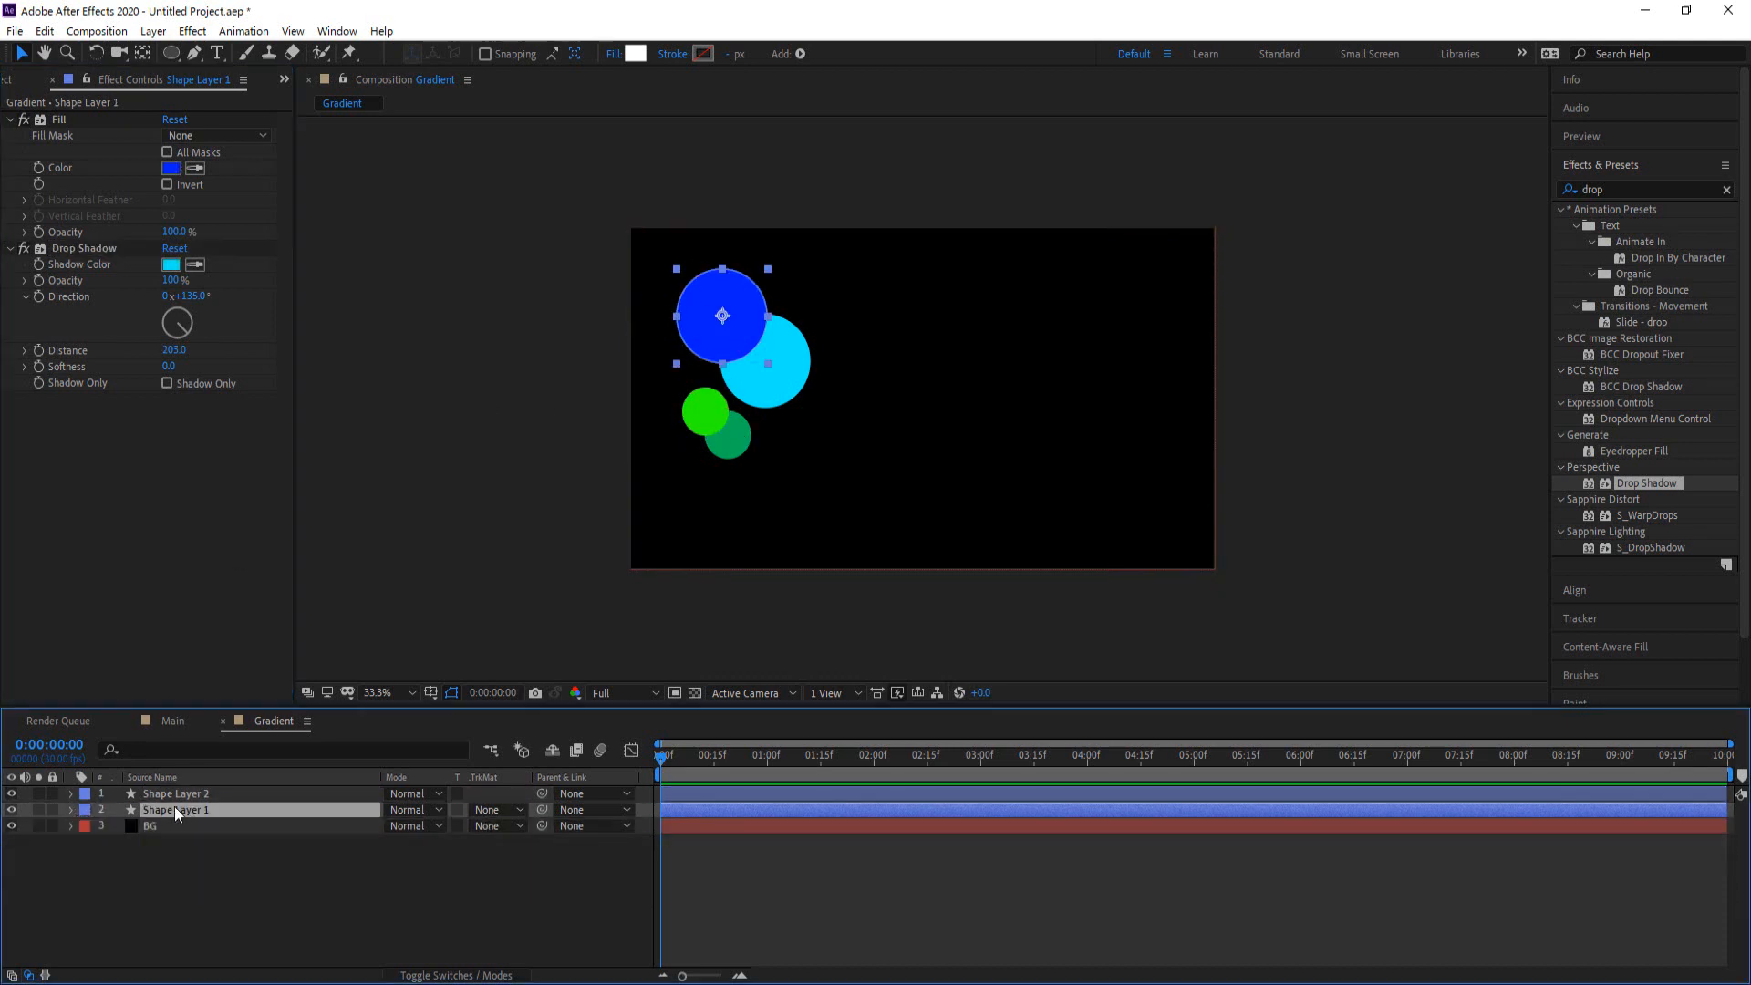
key(ctrl+d)
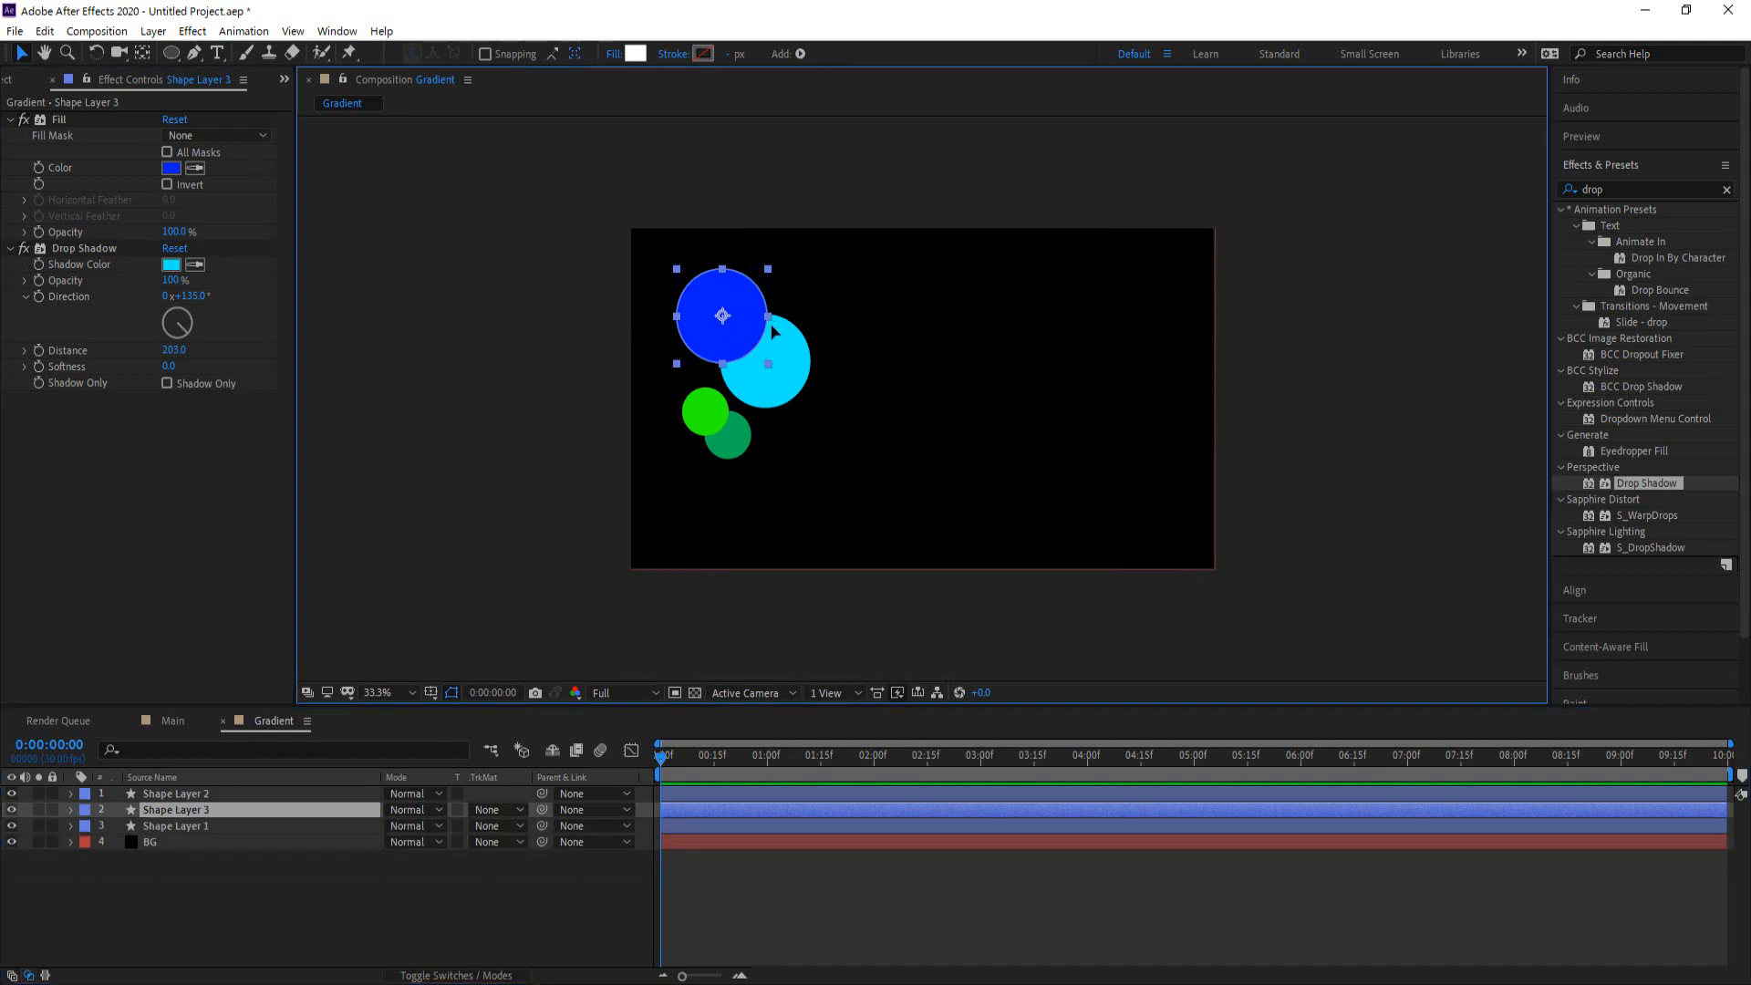
drag(726, 317, 890, 394)
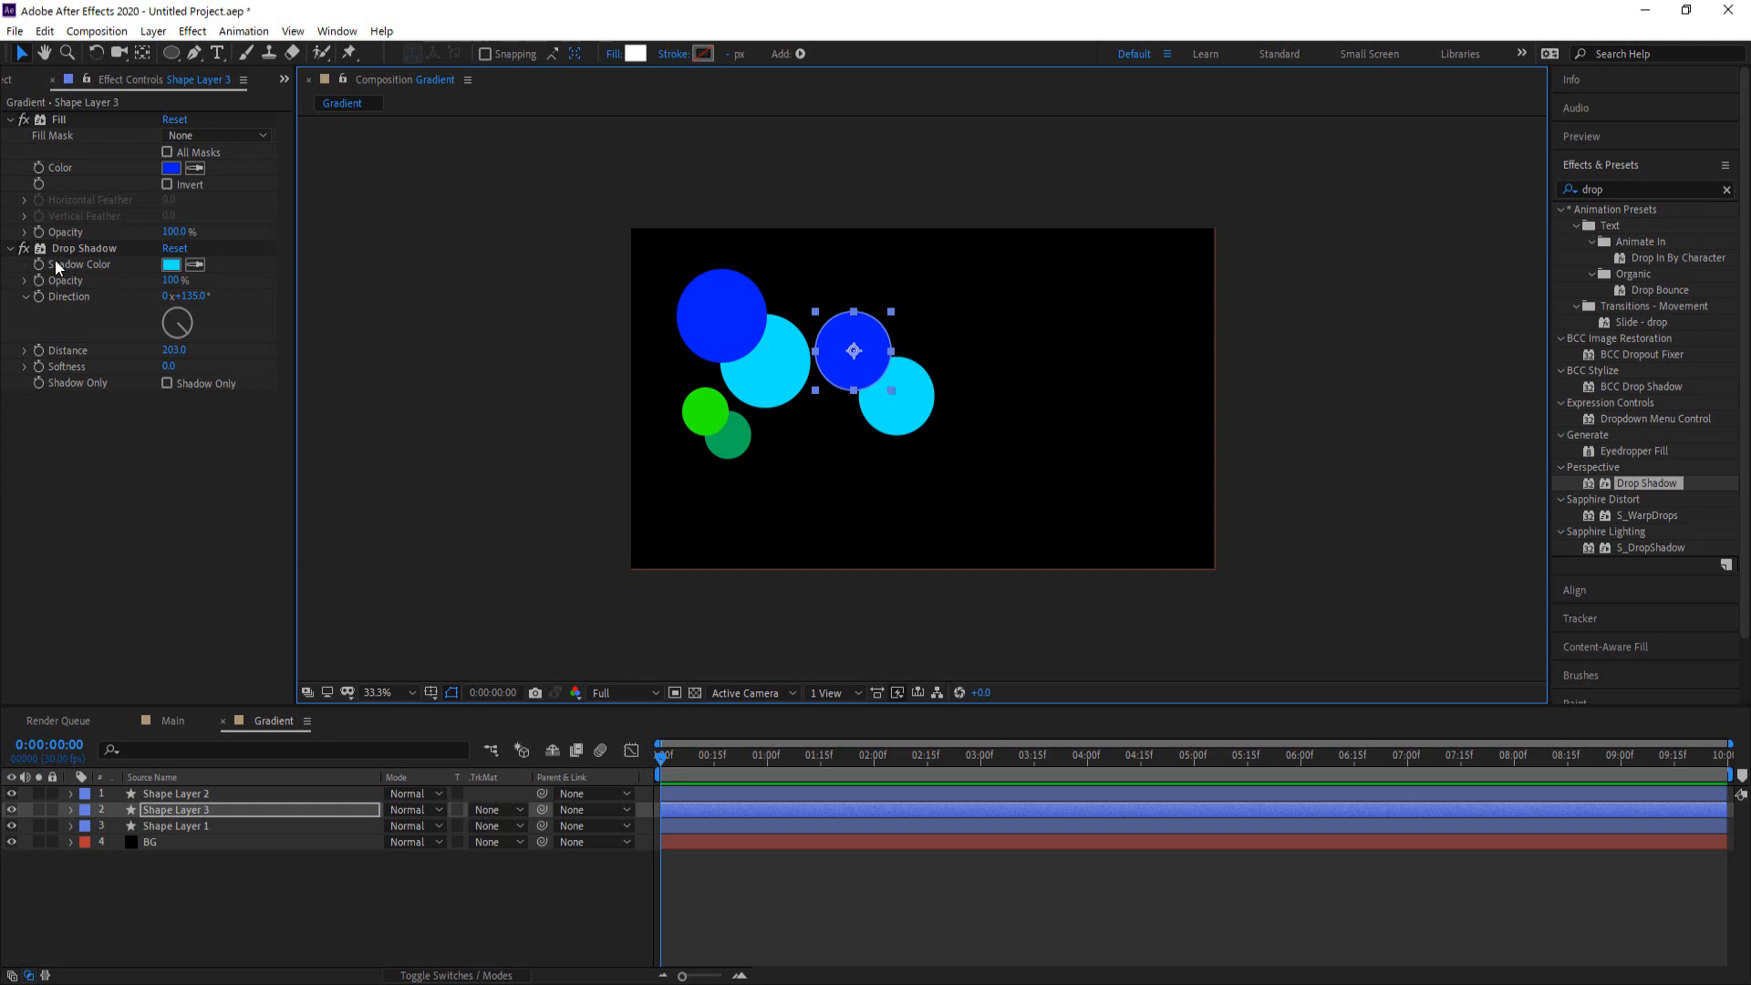
Set the new right-hand circle's drop shadow distance to 145 and its fill colour to blue 004EFF
drag(179, 351, 122, 349)
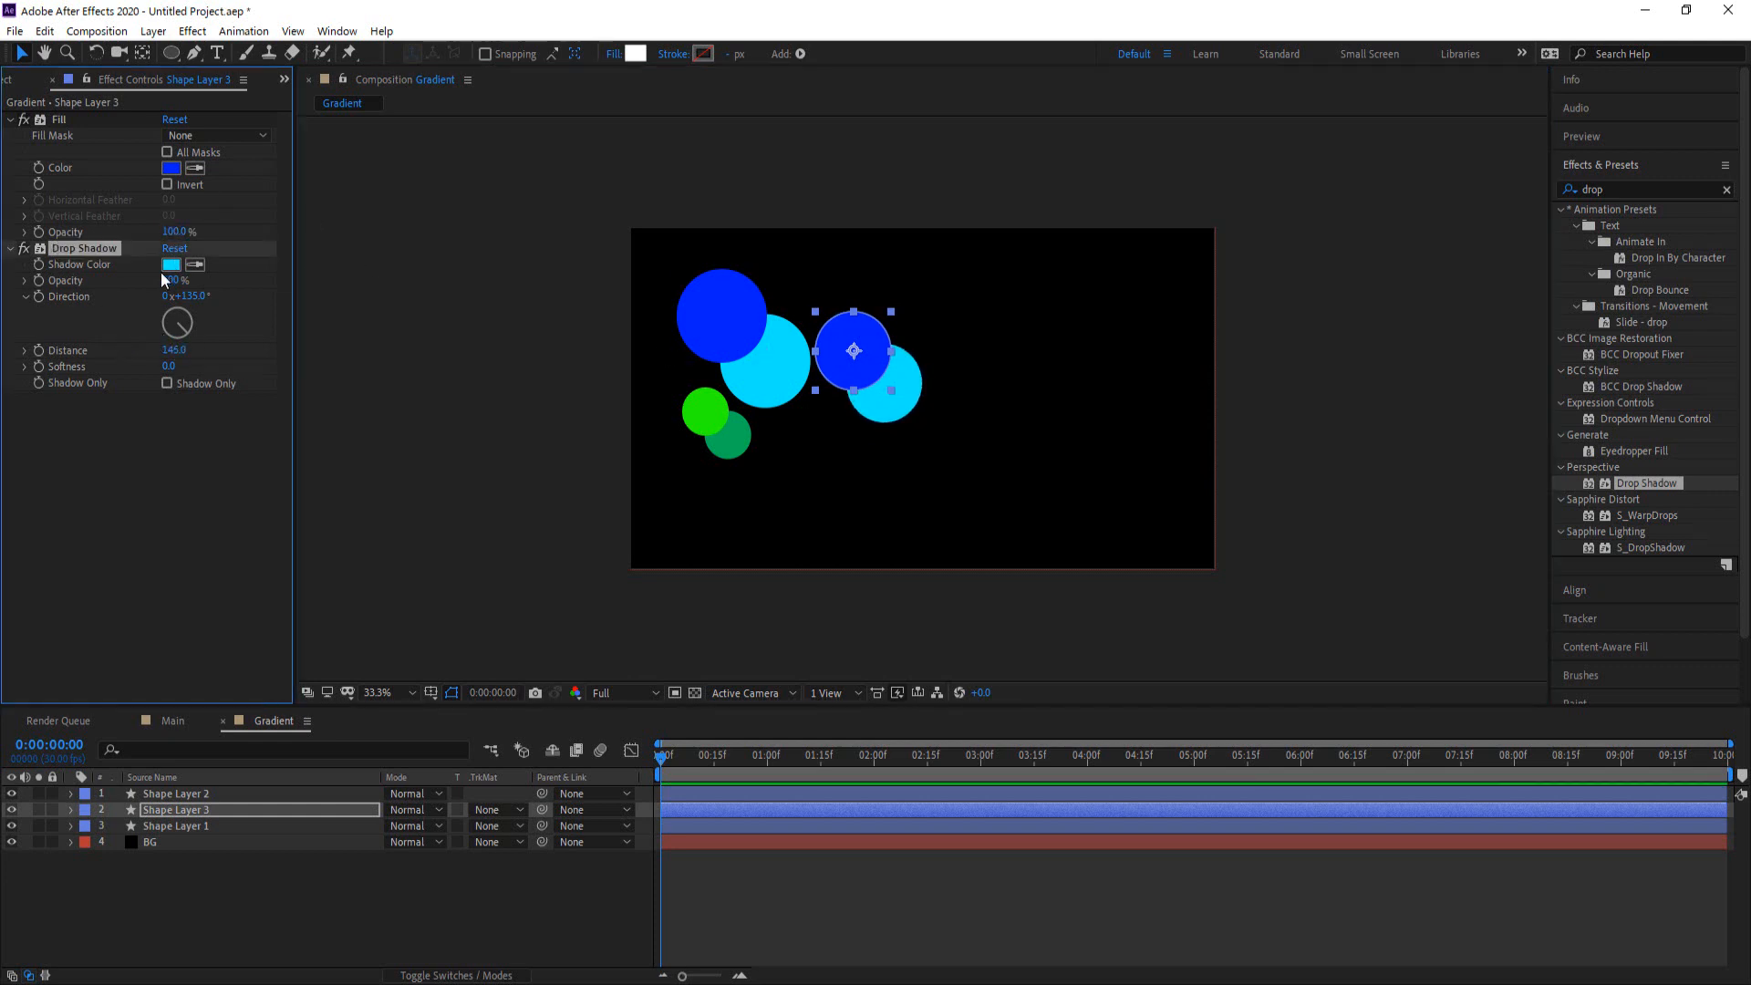
click(170, 172)
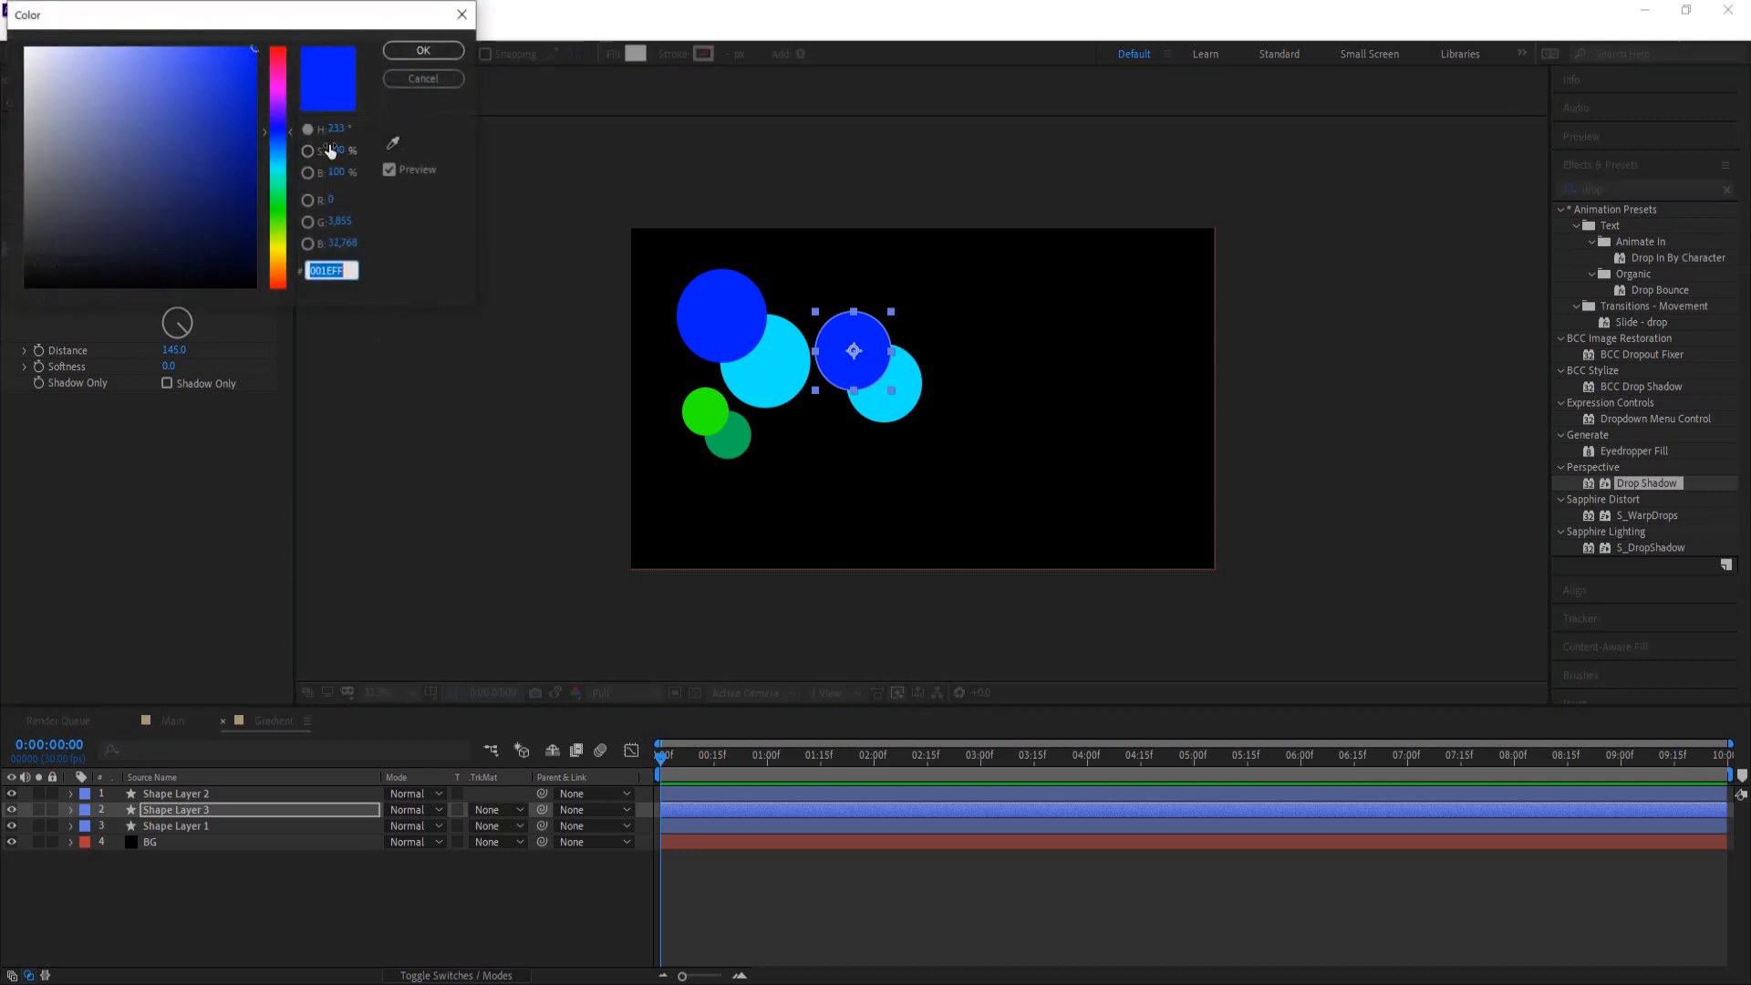
drag(281, 149, 276, 139)
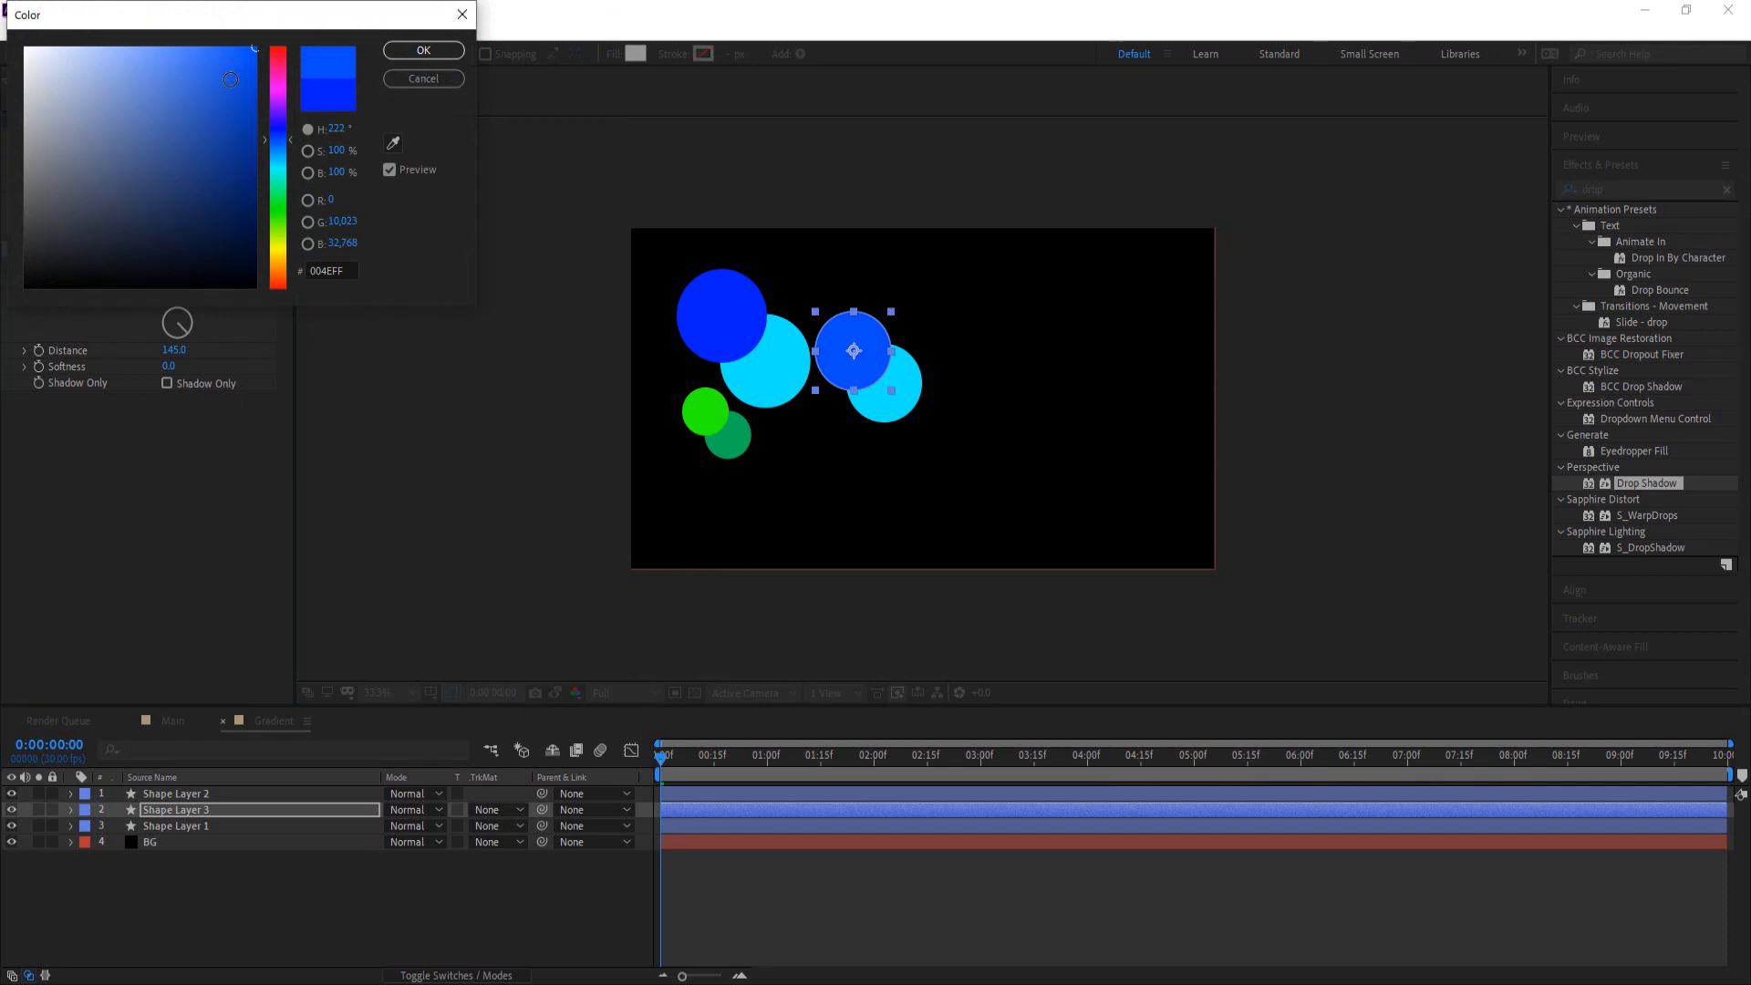
click(425, 51)
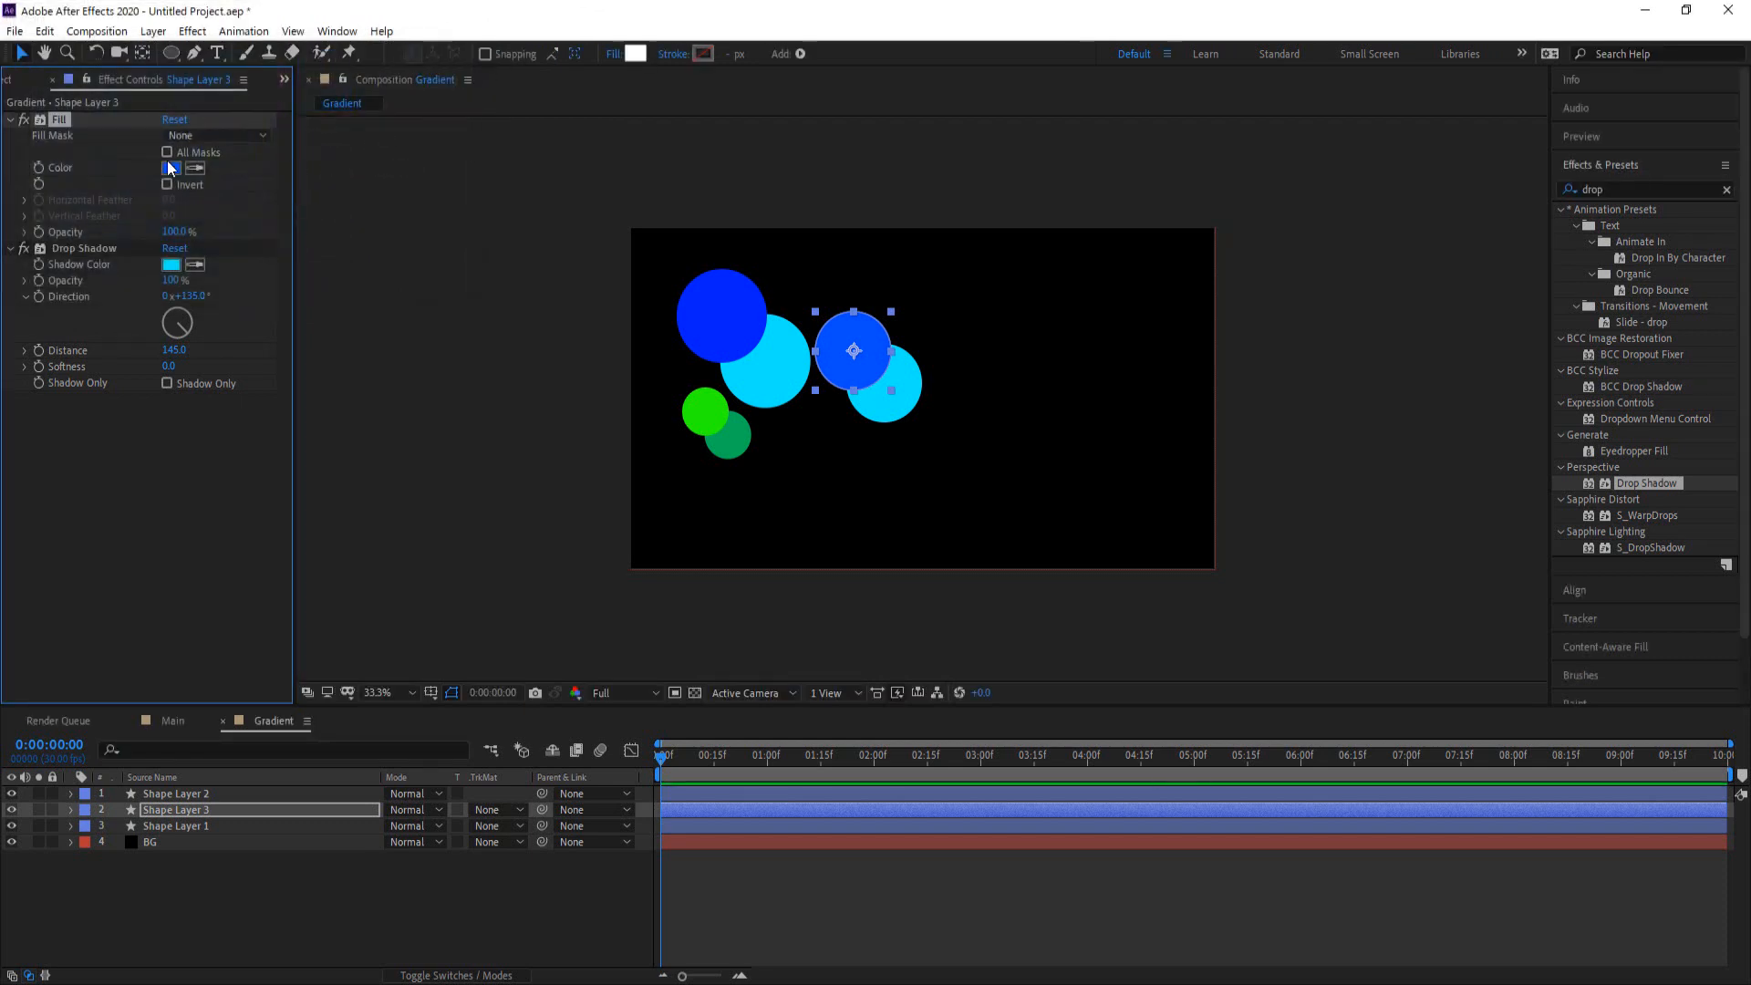
Change the right-hand circle's drop shadow colour to light blue 00AEFF
click(169, 265)
drag(280, 173, 286, 162)
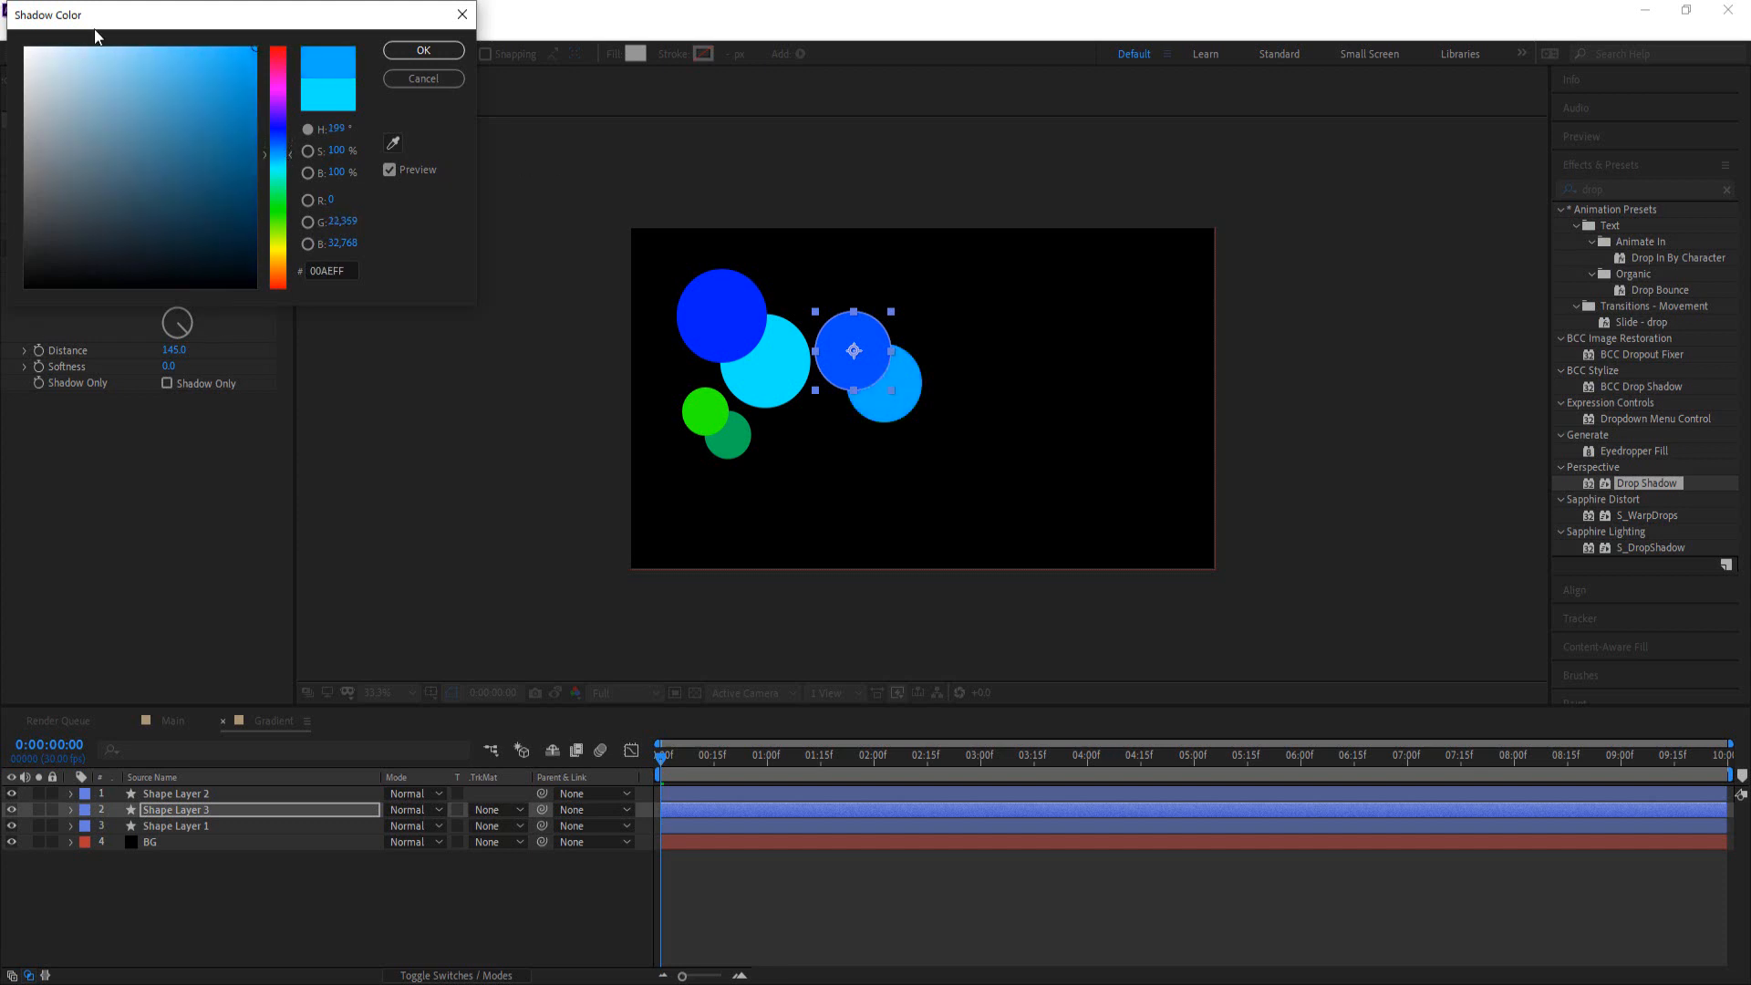
click(423, 51)
Duplicate Shape Layer 1 again, placing the copy between the green and right-hand circles and shrinking it to about two-thirds size
click(719, 315)
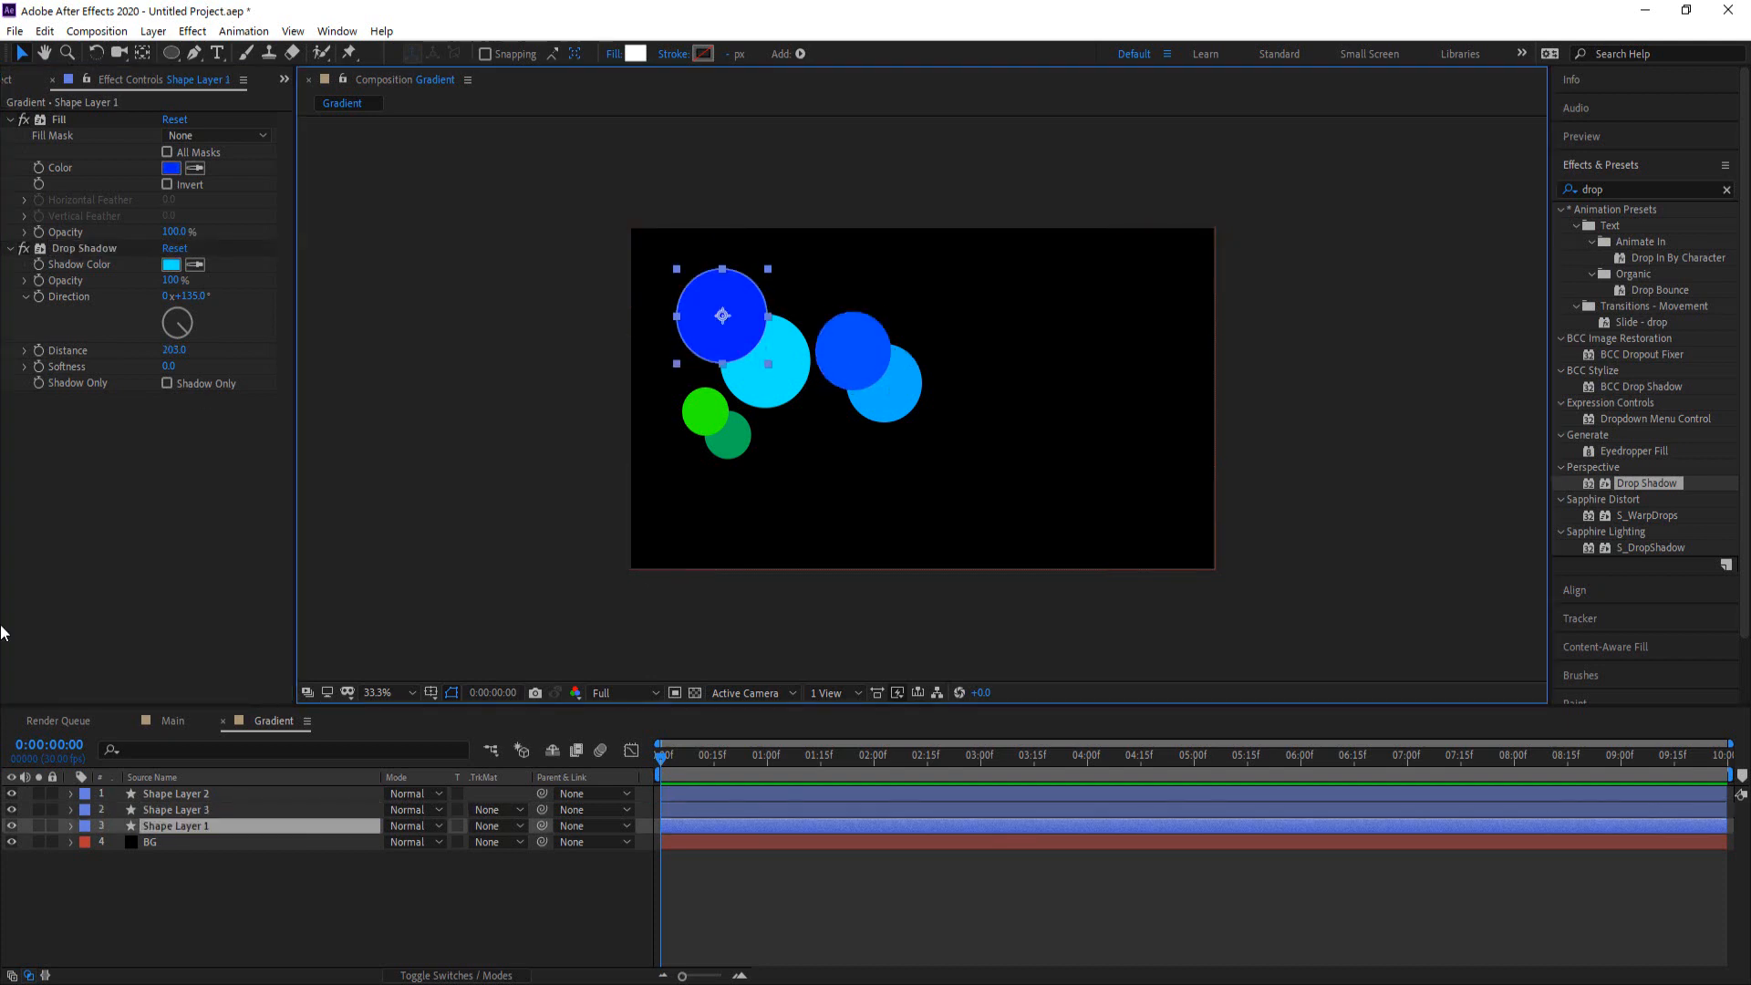
click(160, 828)
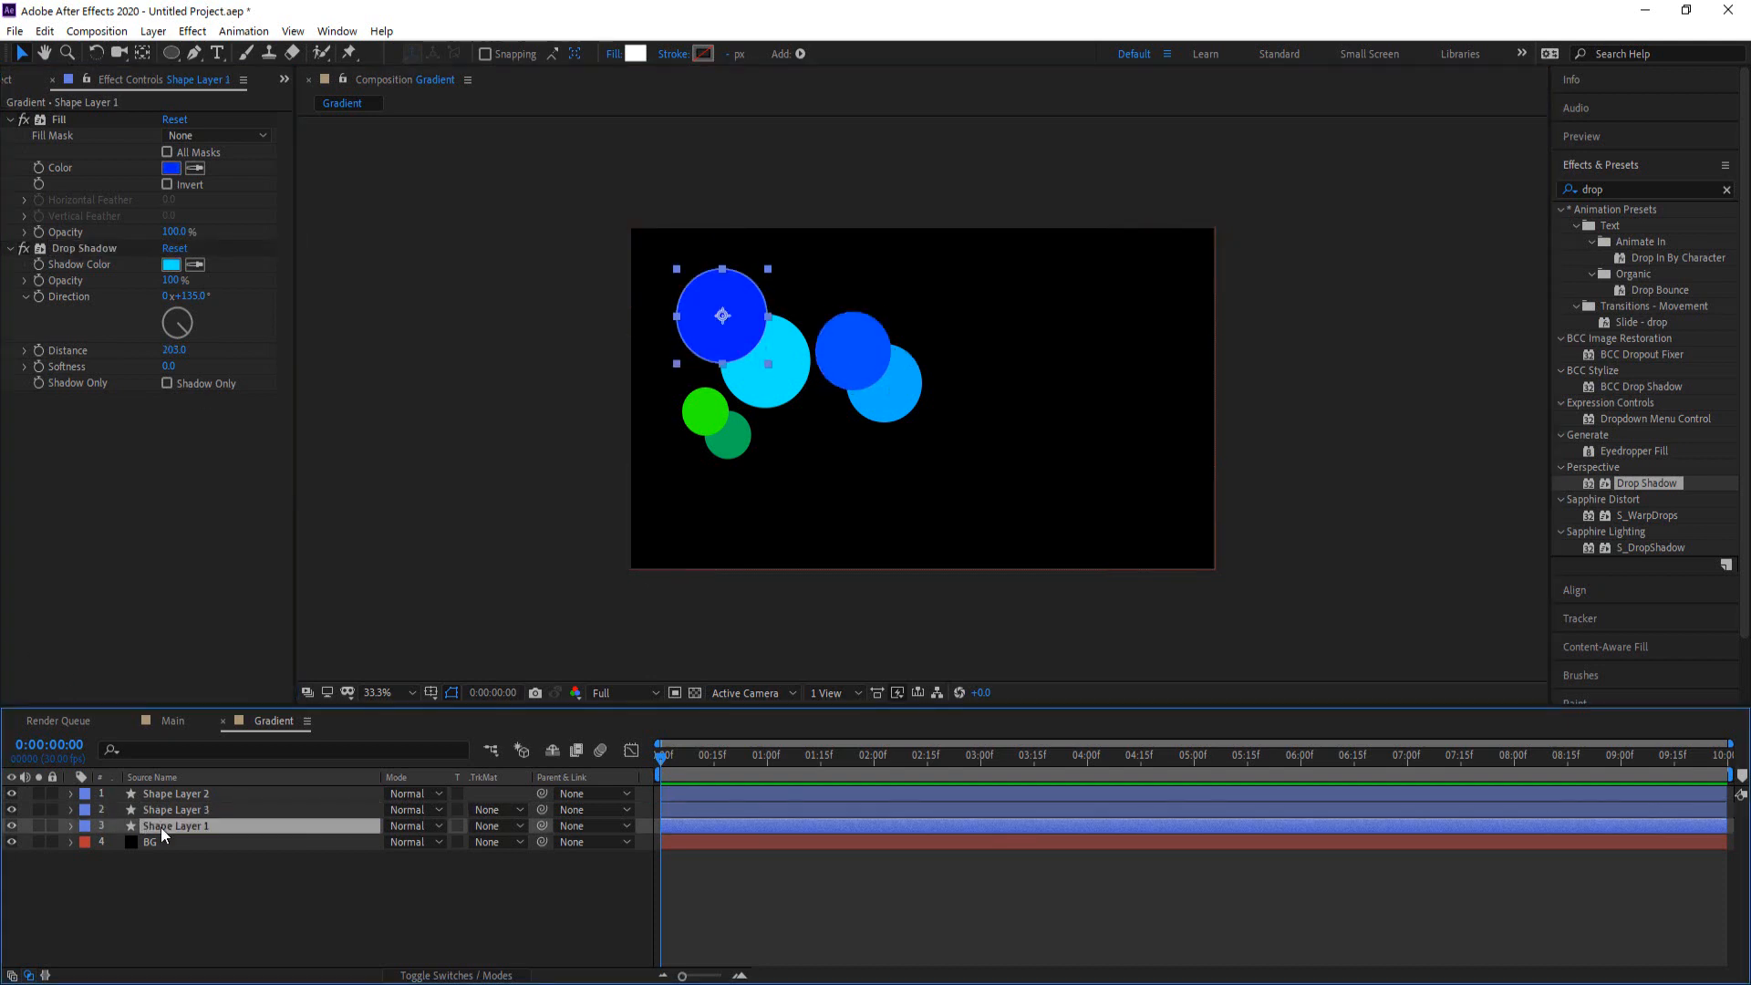
key(ctrl+d)
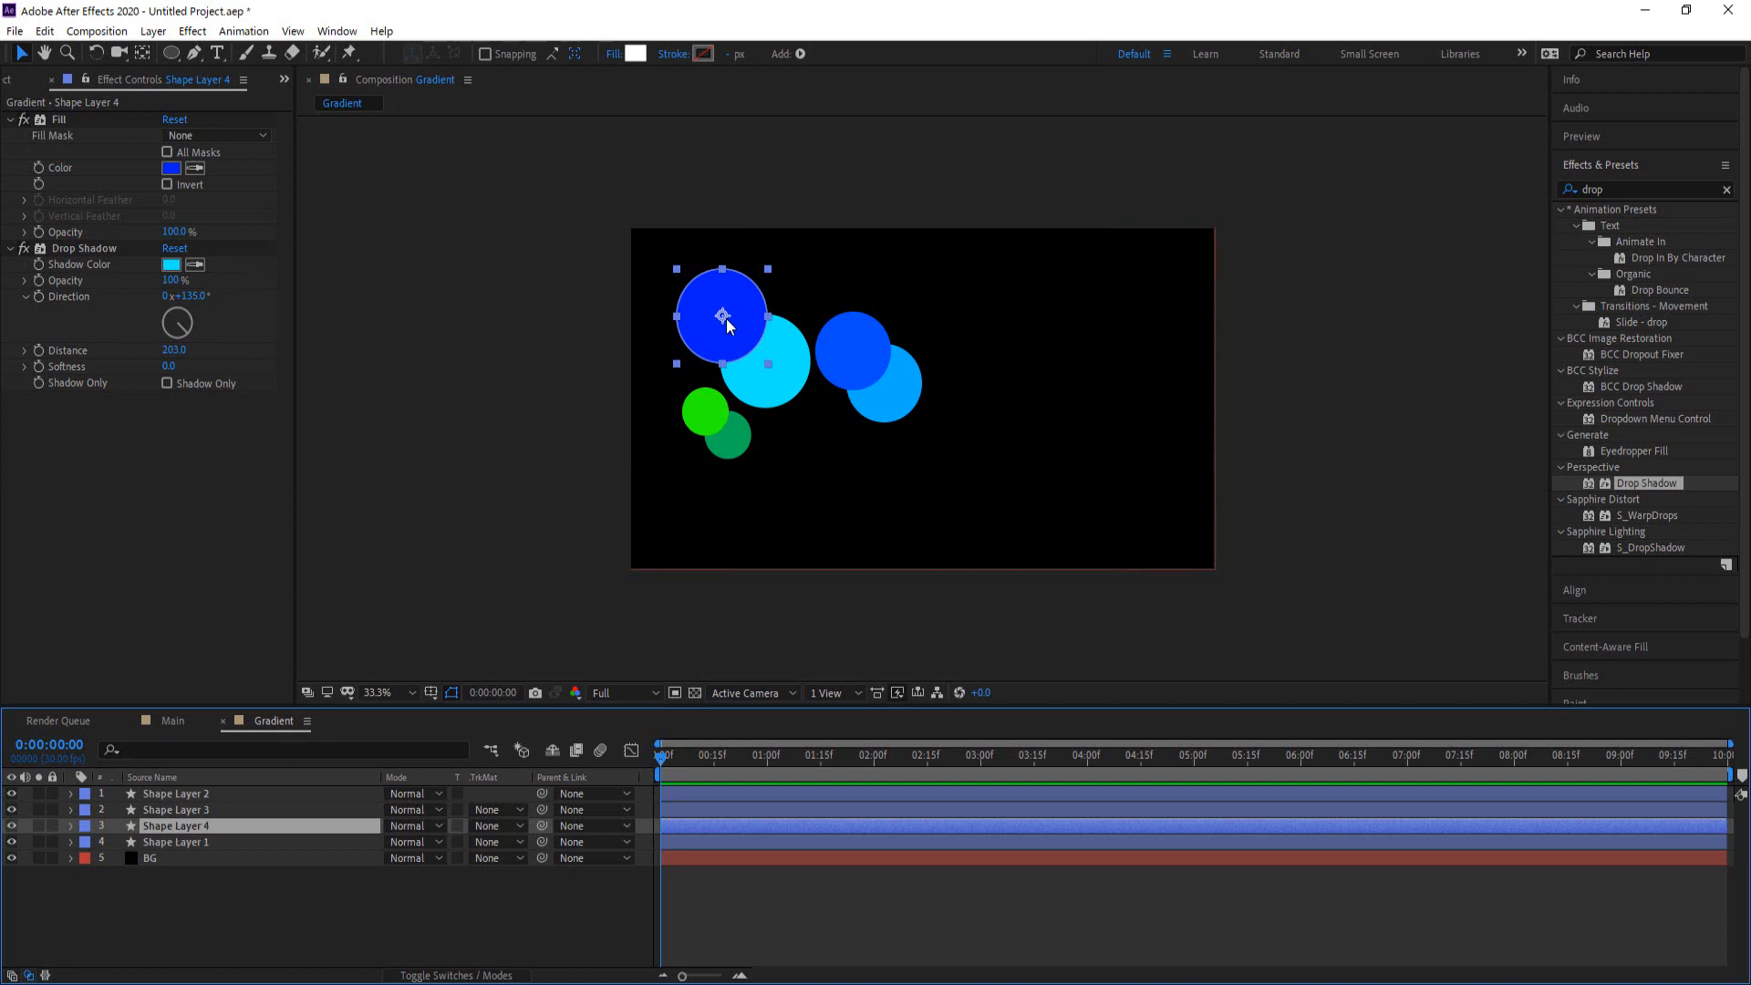
drag(726, 319, 810, 440)
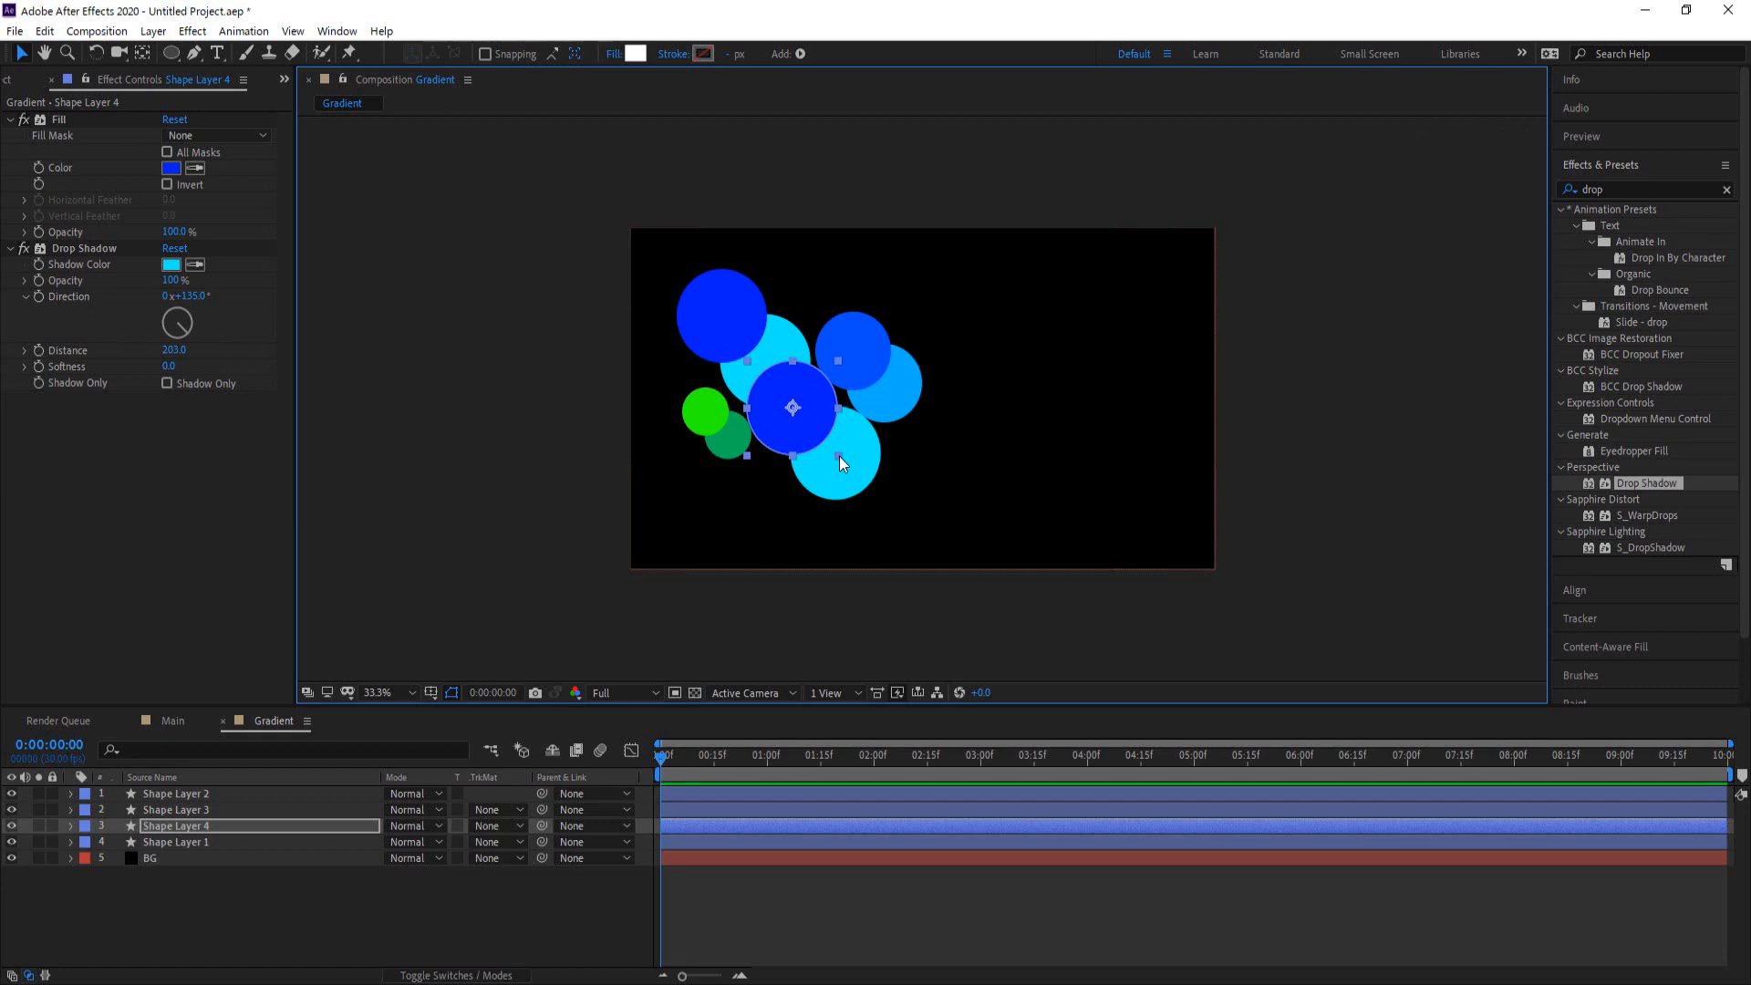
drag(839, 456, 824, 441)
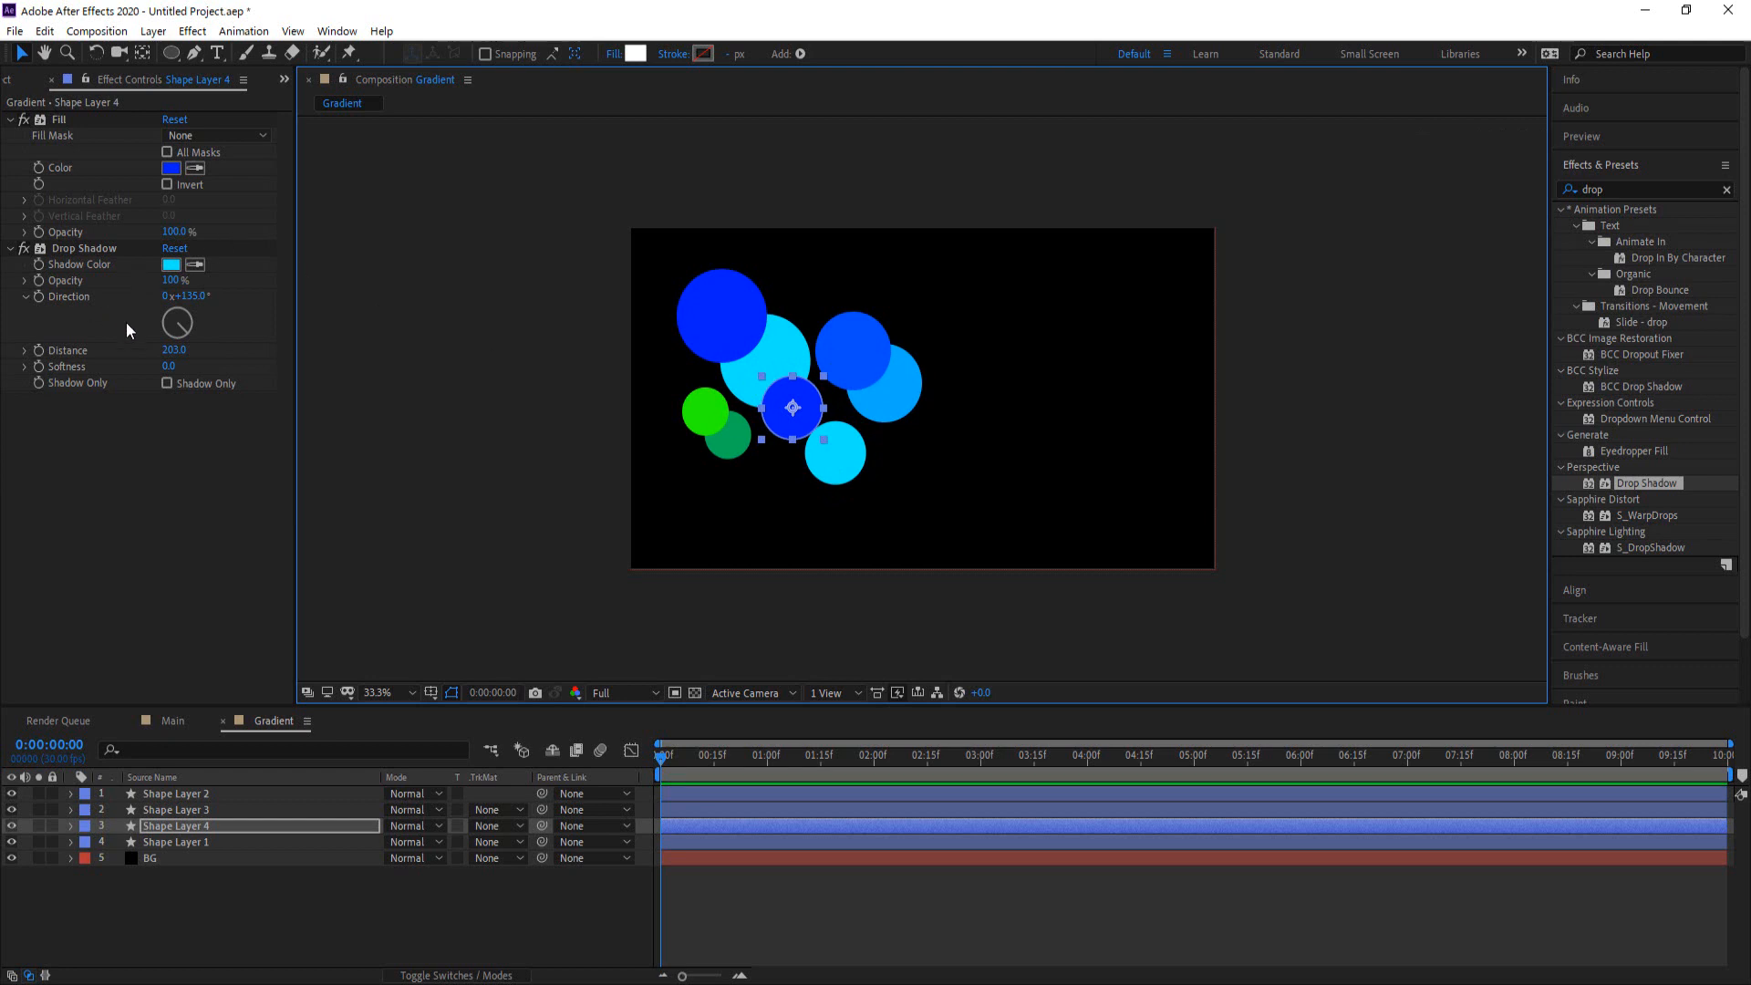
Set the new middle circle's drop shadow distance to 106 and its fill colour to dark green 08A001
drag(180, 355, 69, 326)
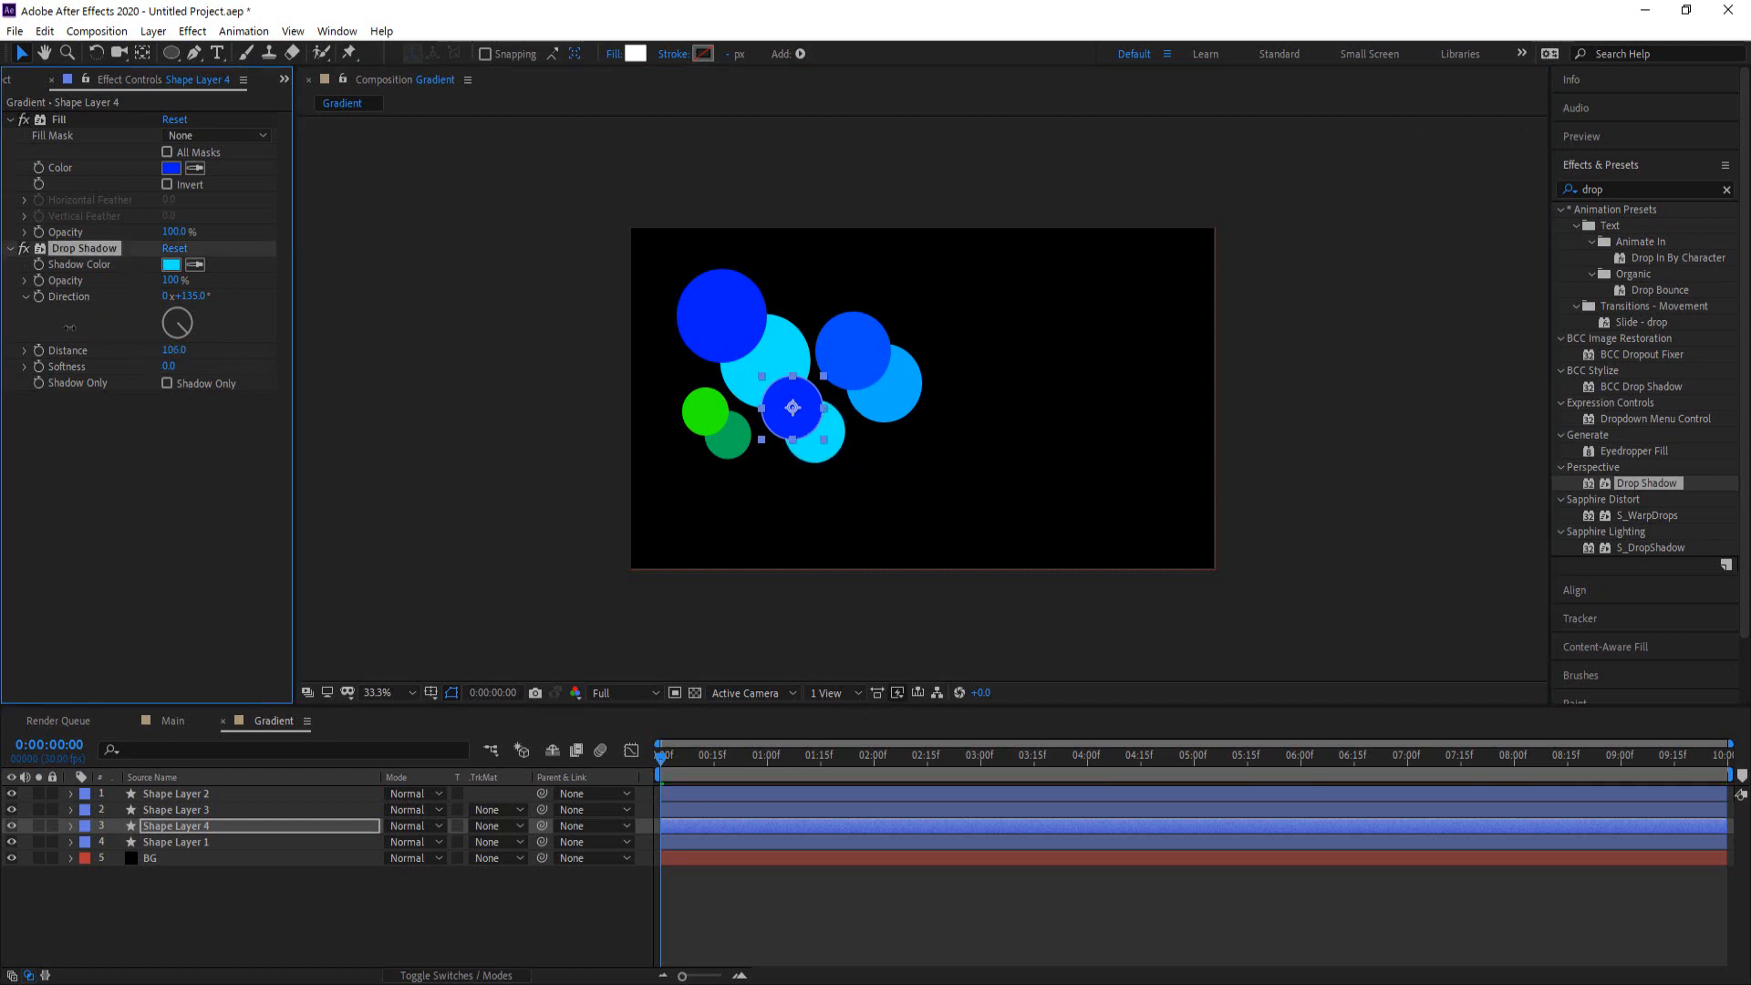
click(171, 168)
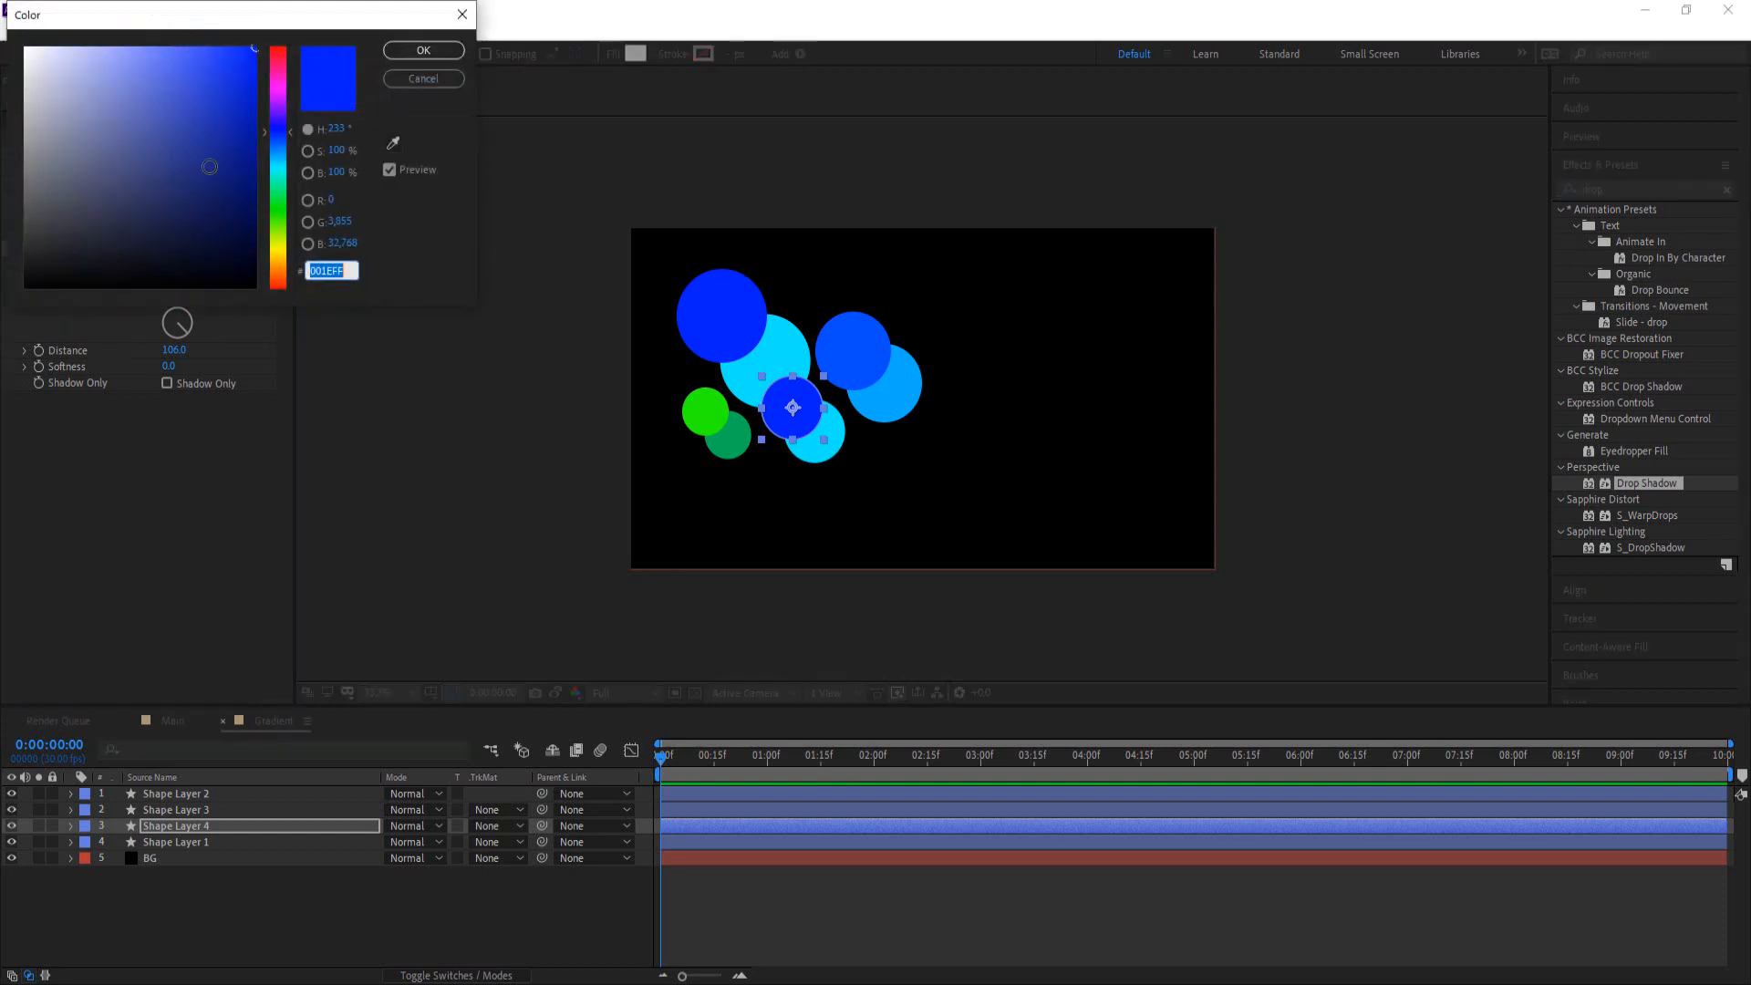
click(277, 211)
drag(277, 222, 275, 217)
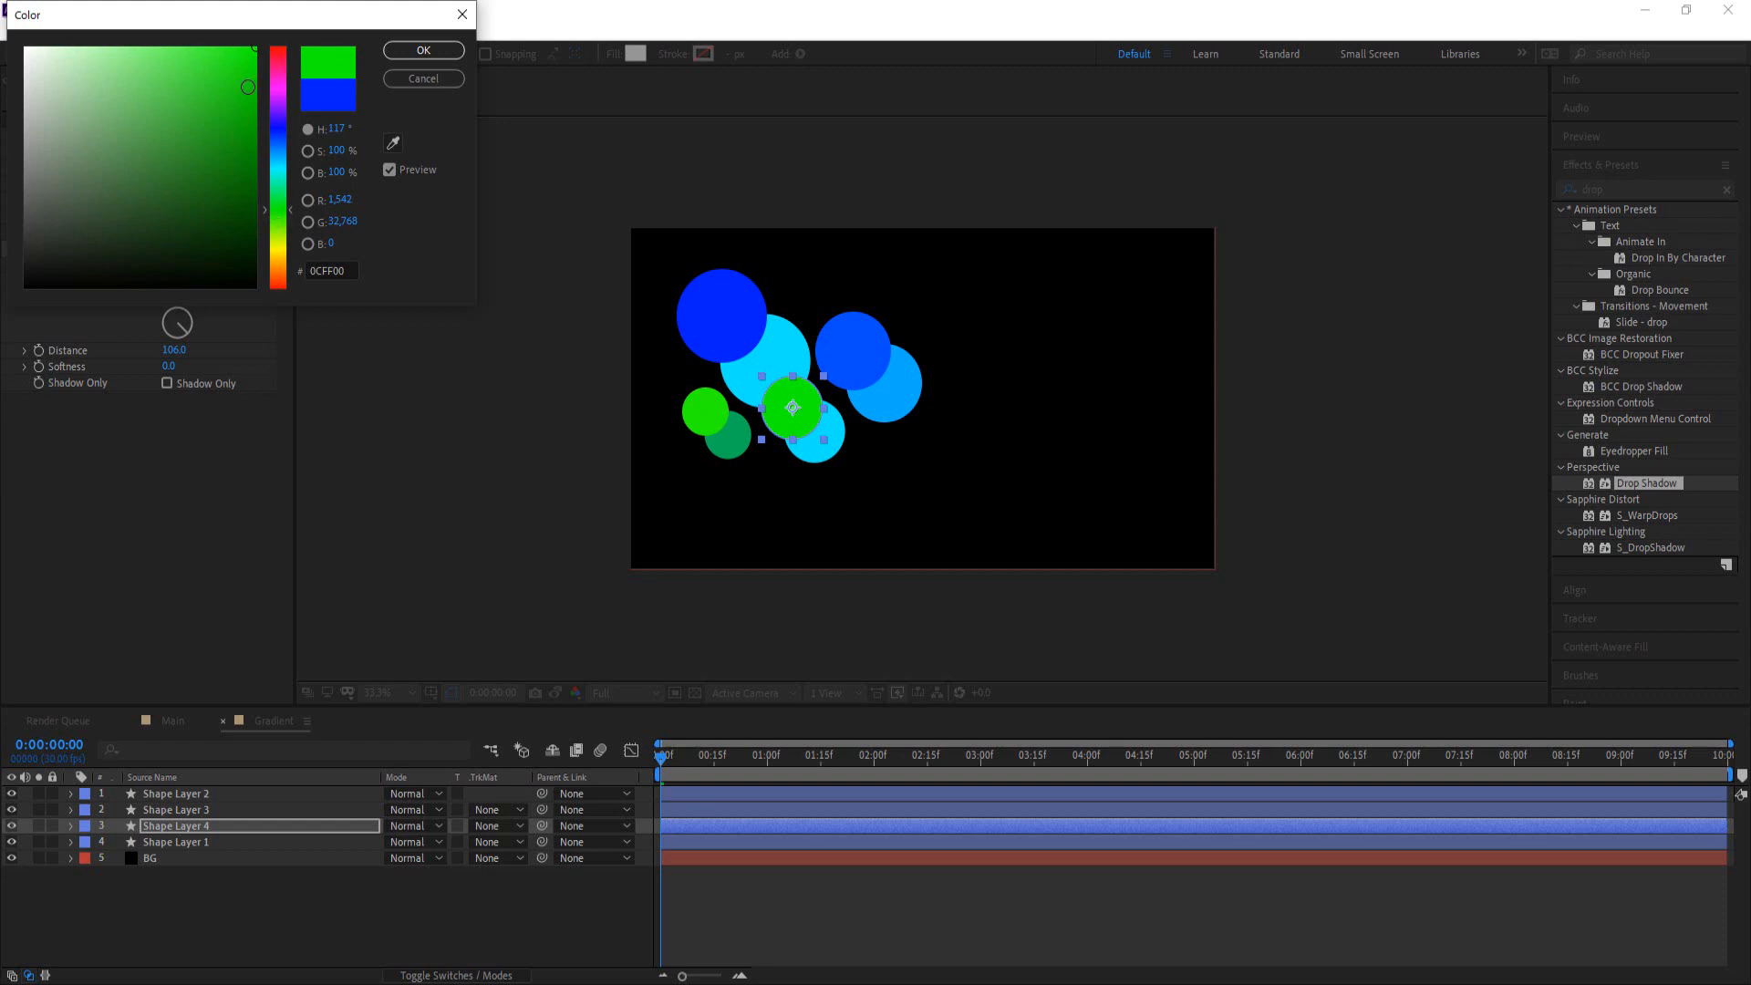
drag(253, 127, 255, 136)
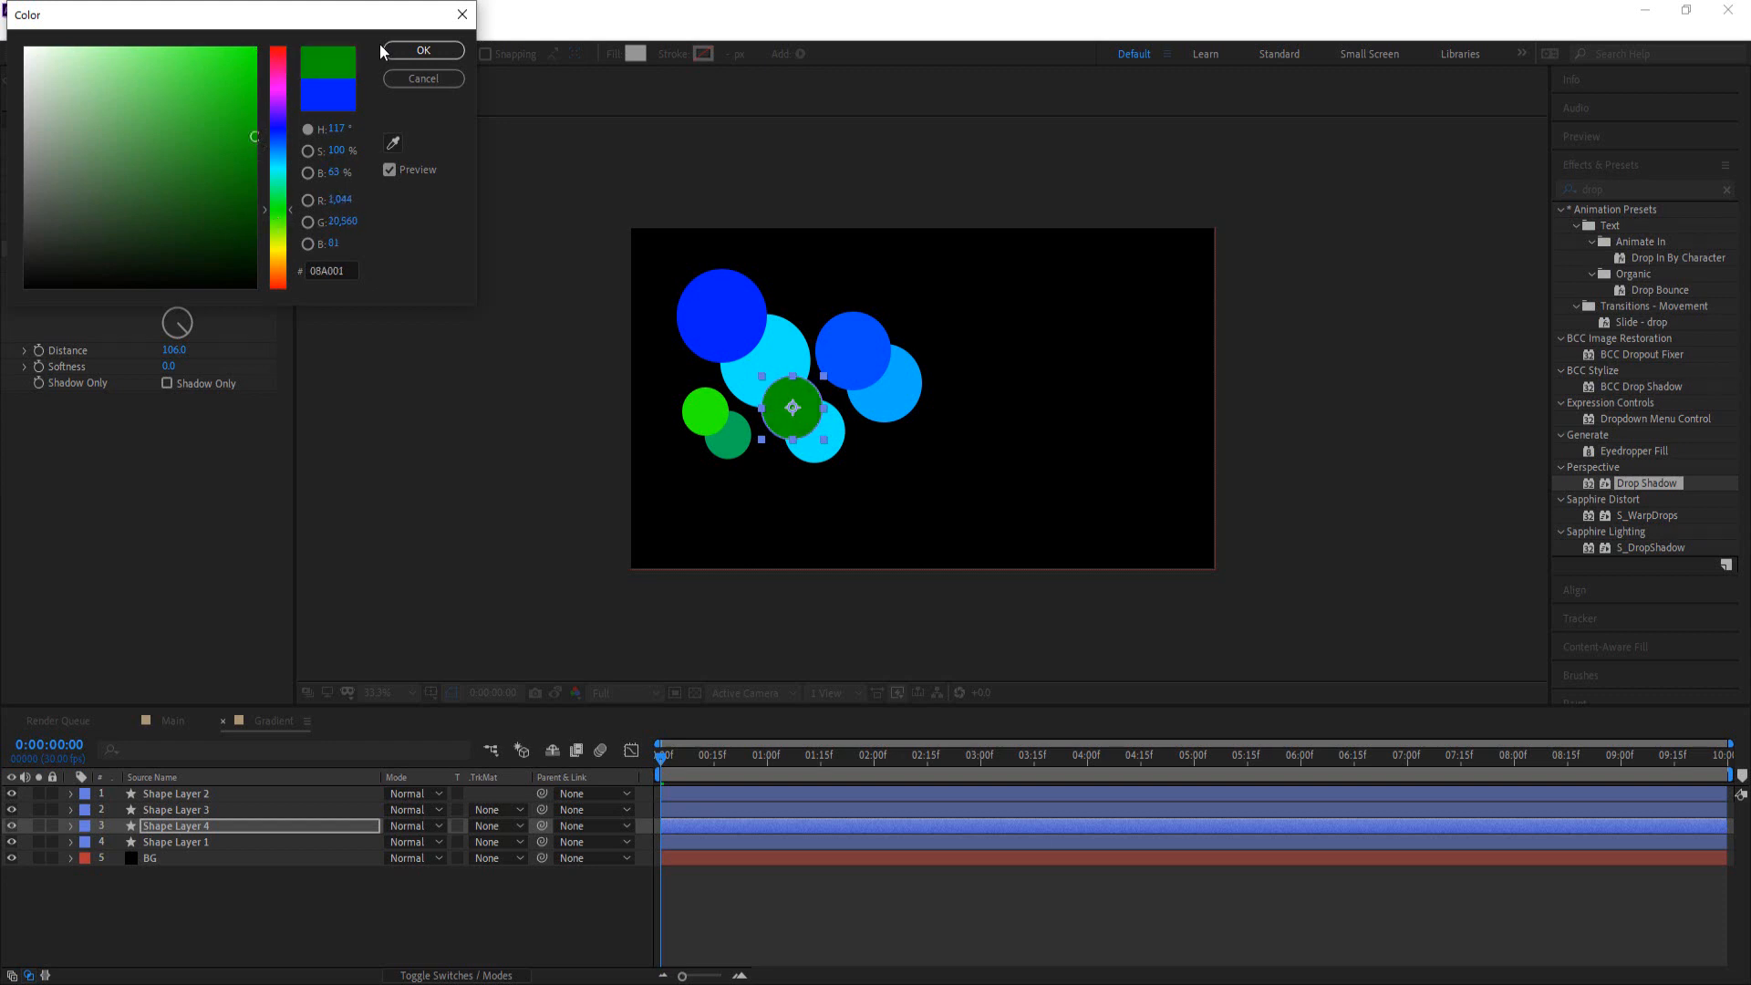
click(424, 50)
Change the middle dark green circle's drop shadow colour to green 01B545
click(171, 264)
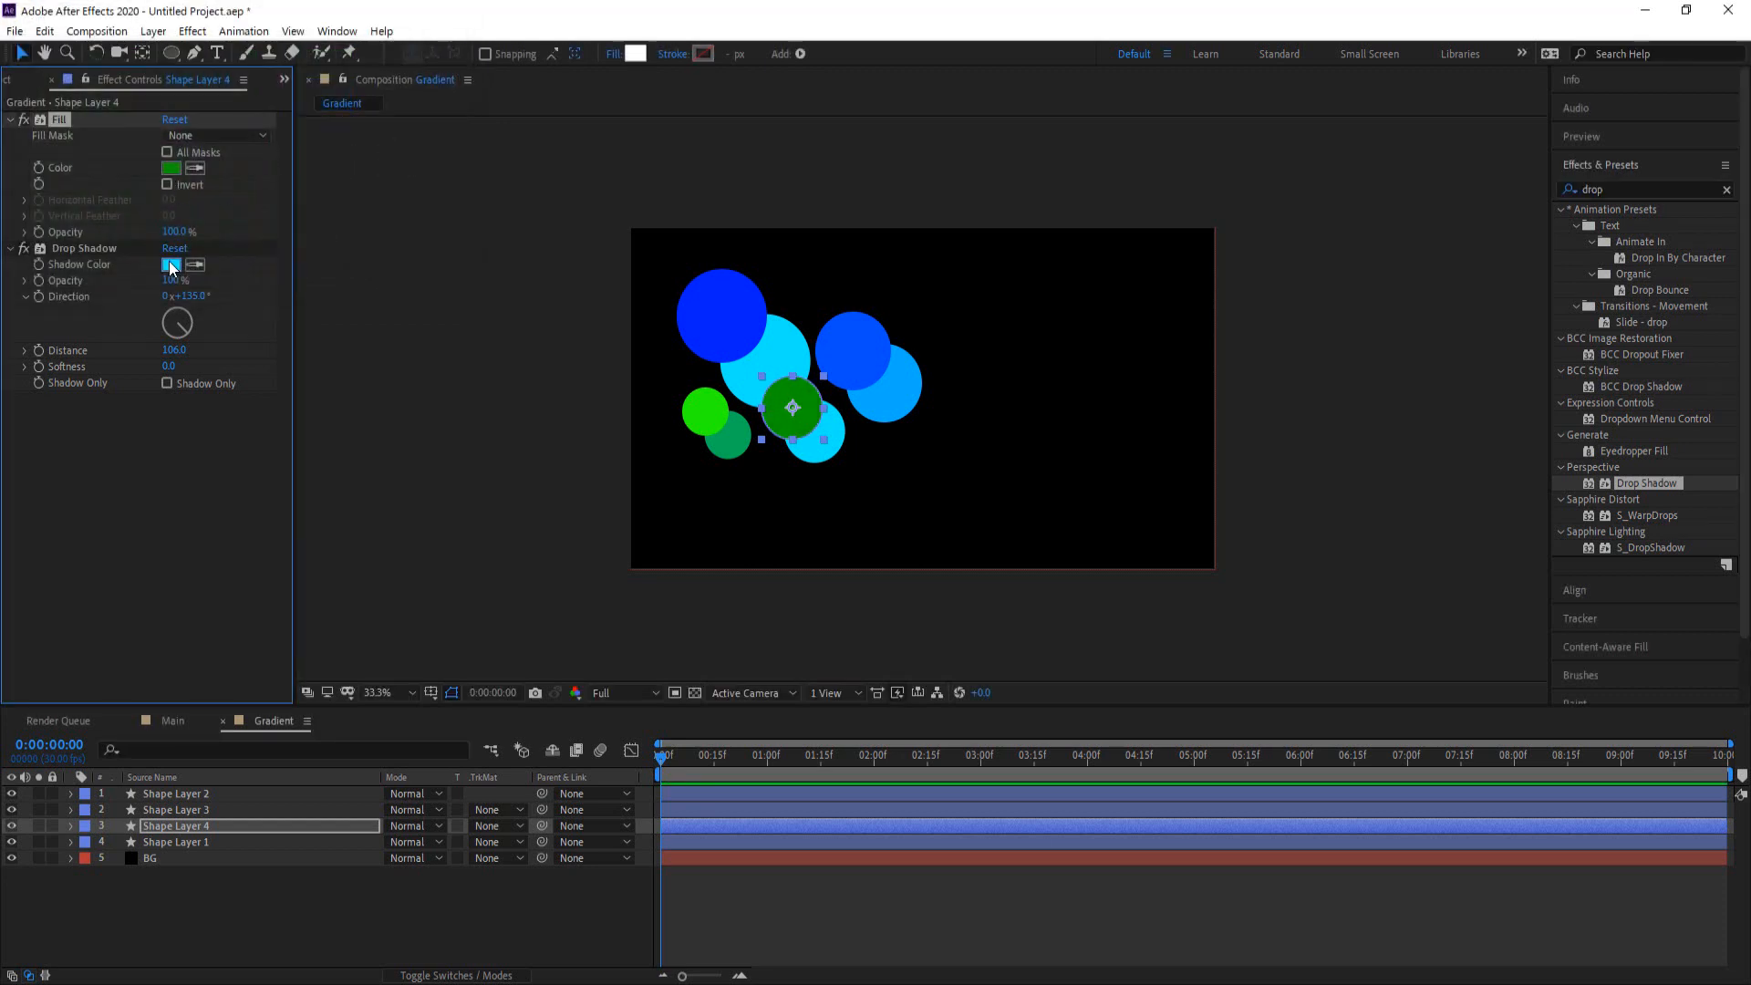
click(271, 198)
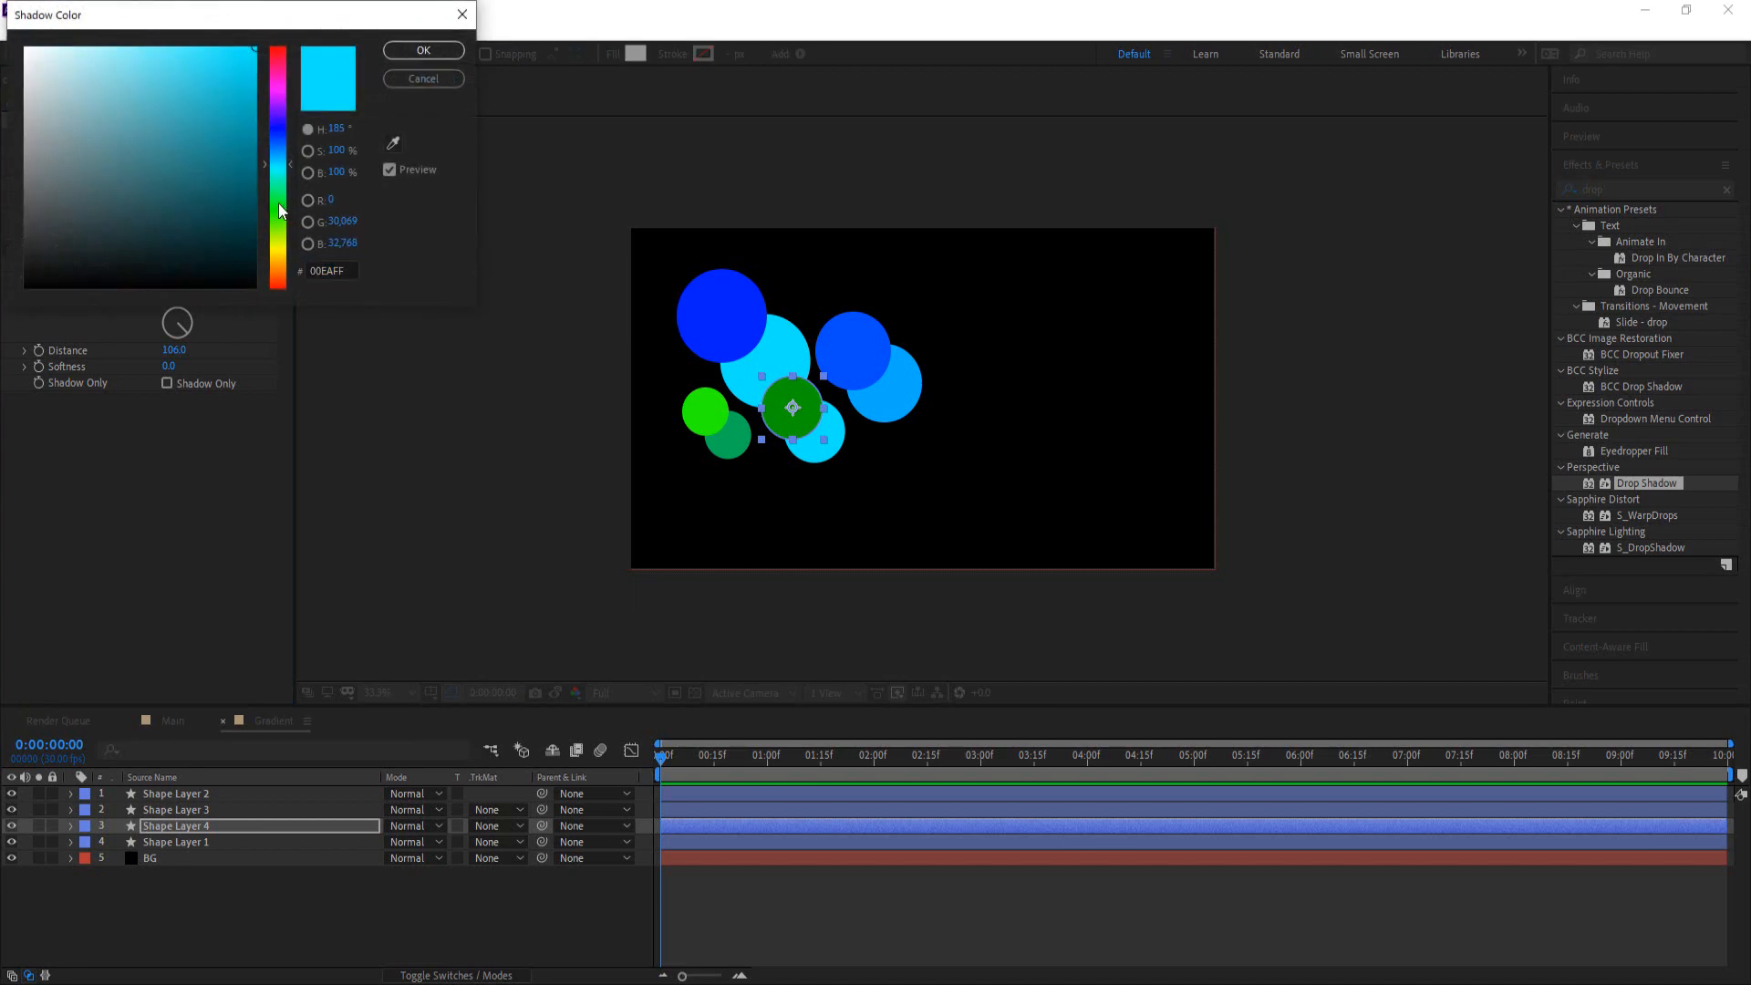
drag(272, 202, 272, 197)
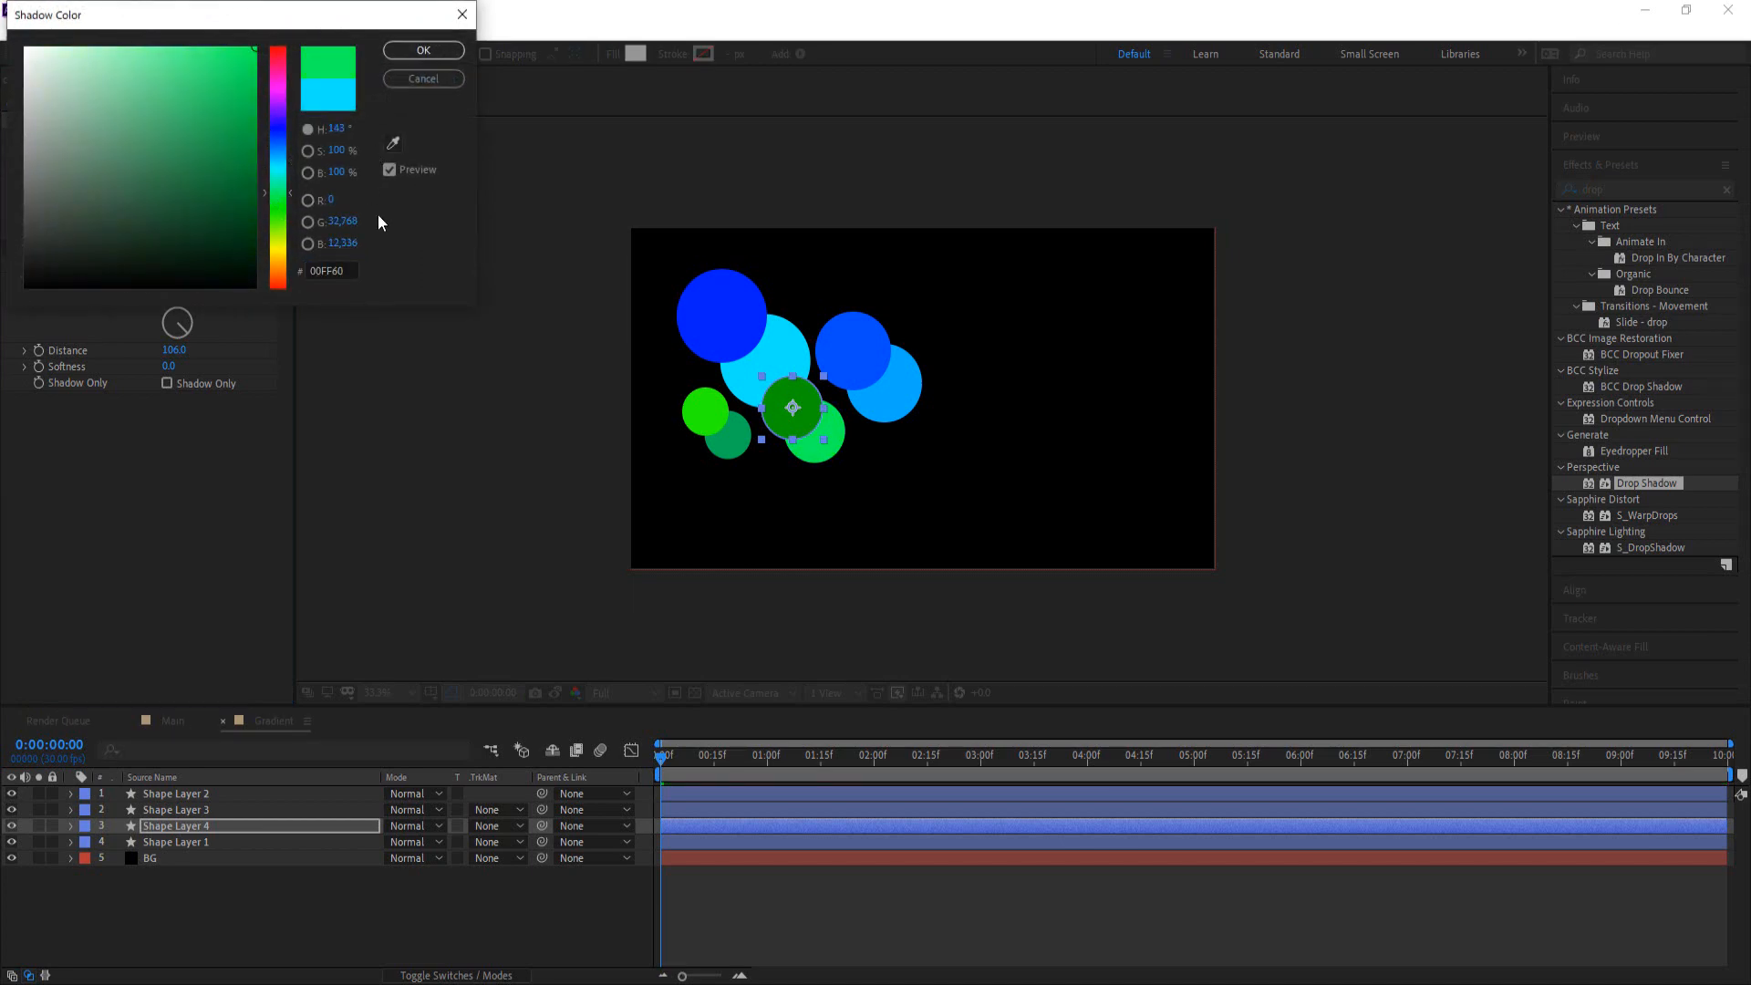
drag(244, 88, 254, 116)
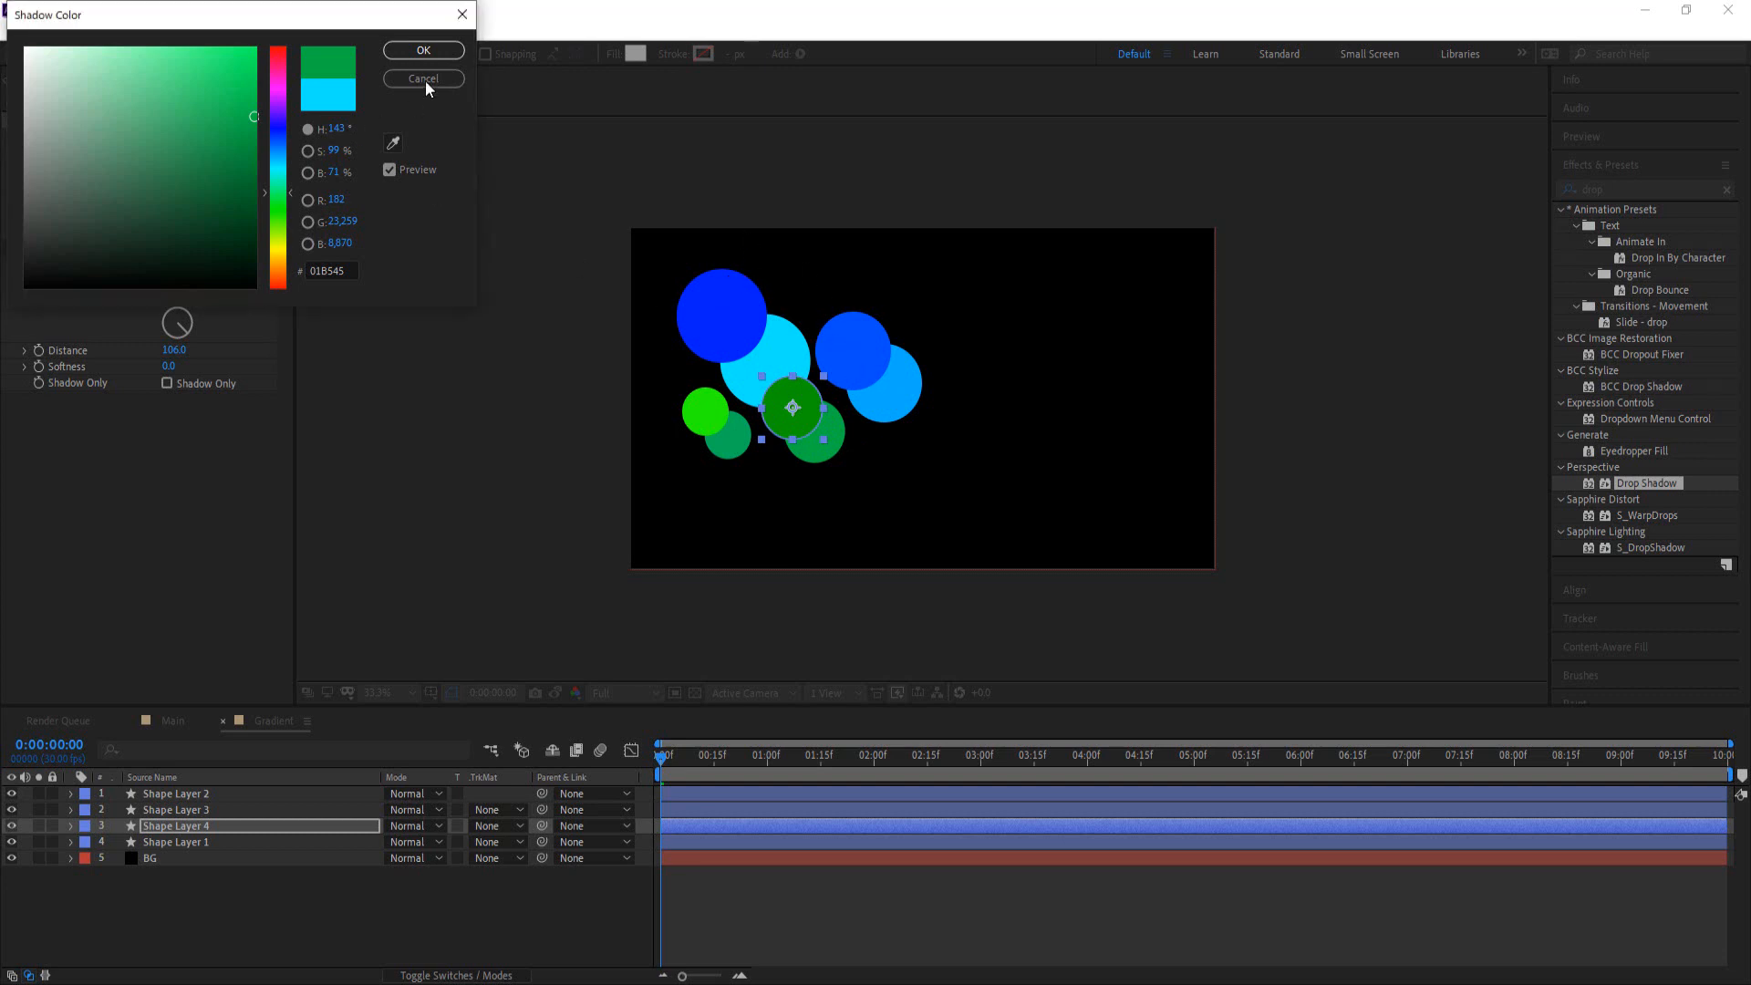
click(442, 51)
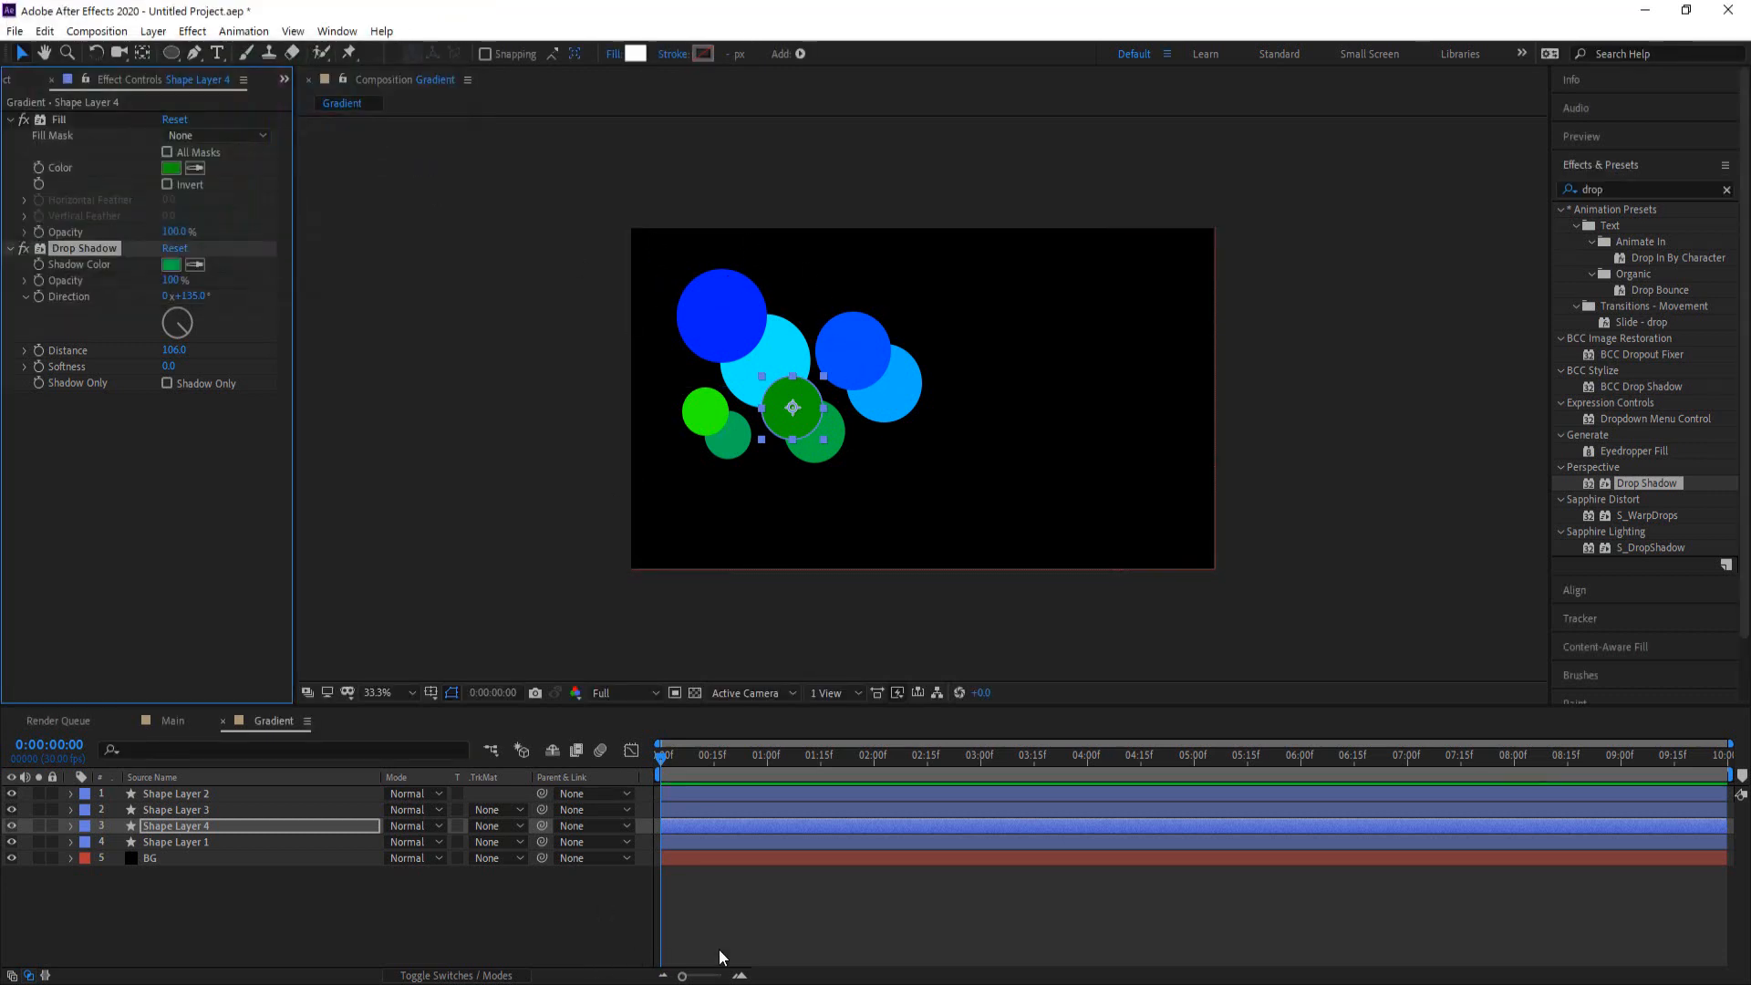
Move the medium-blue circle to the right of the large blue one slightly up and to the left
click(850, 349)
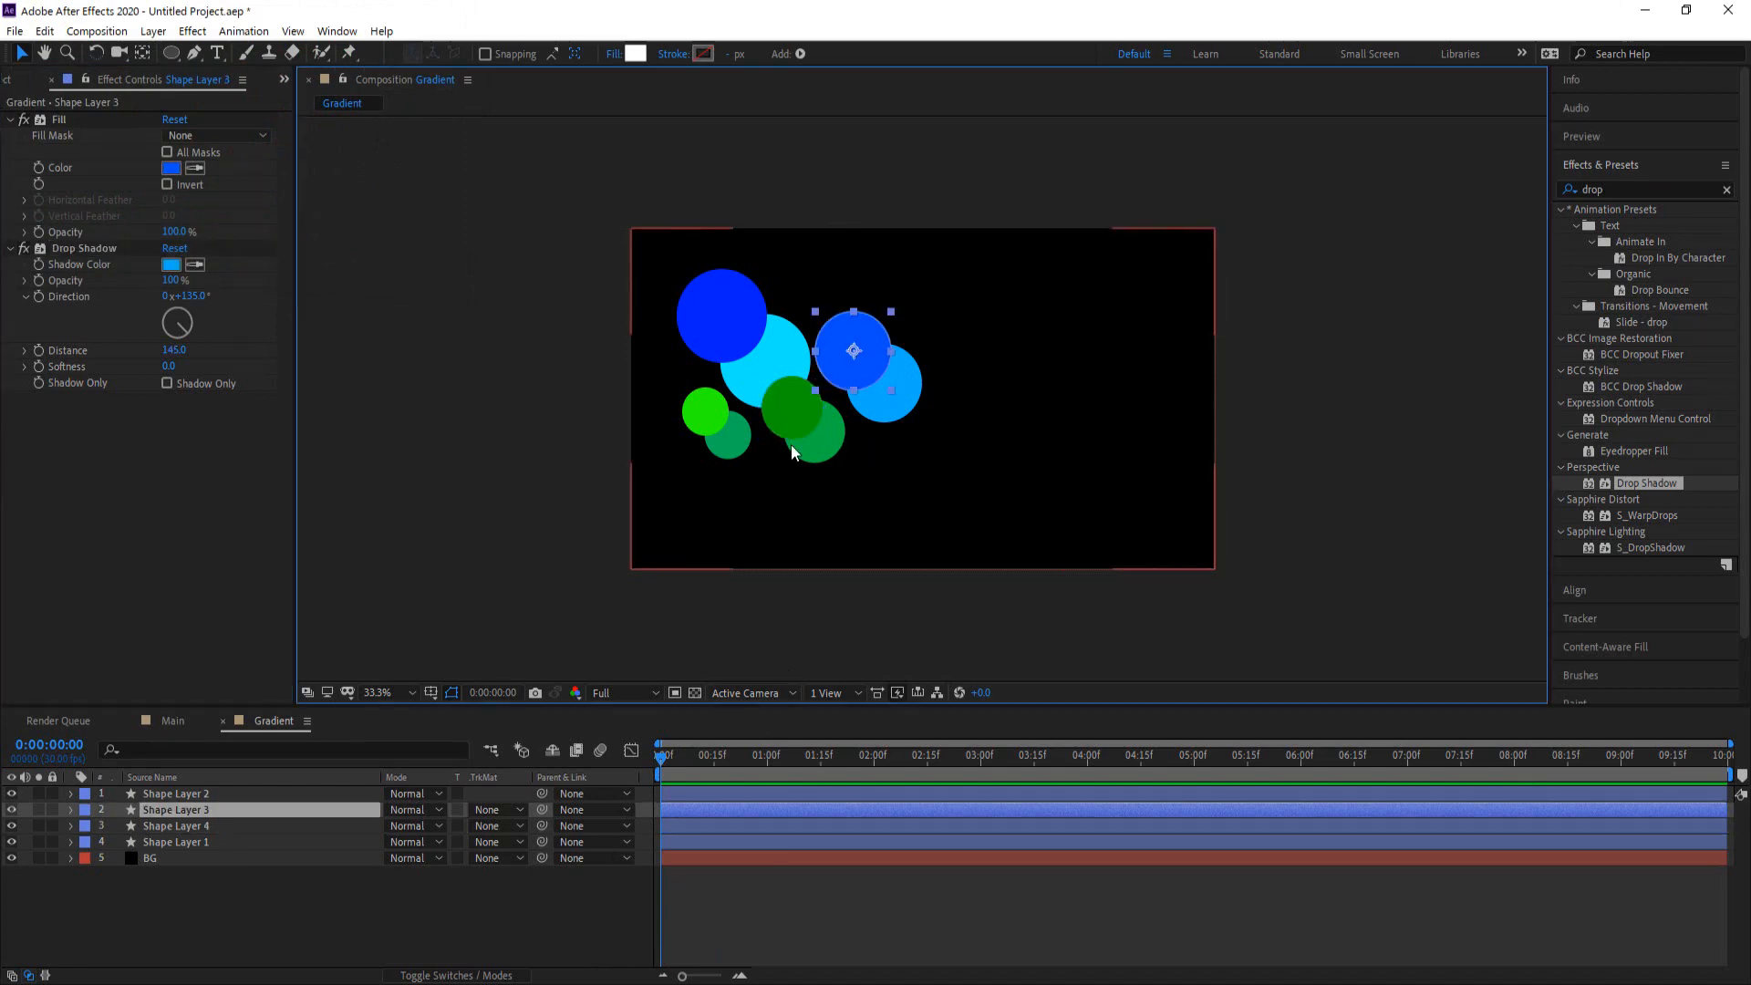
drag(854, 357, 846, 341)
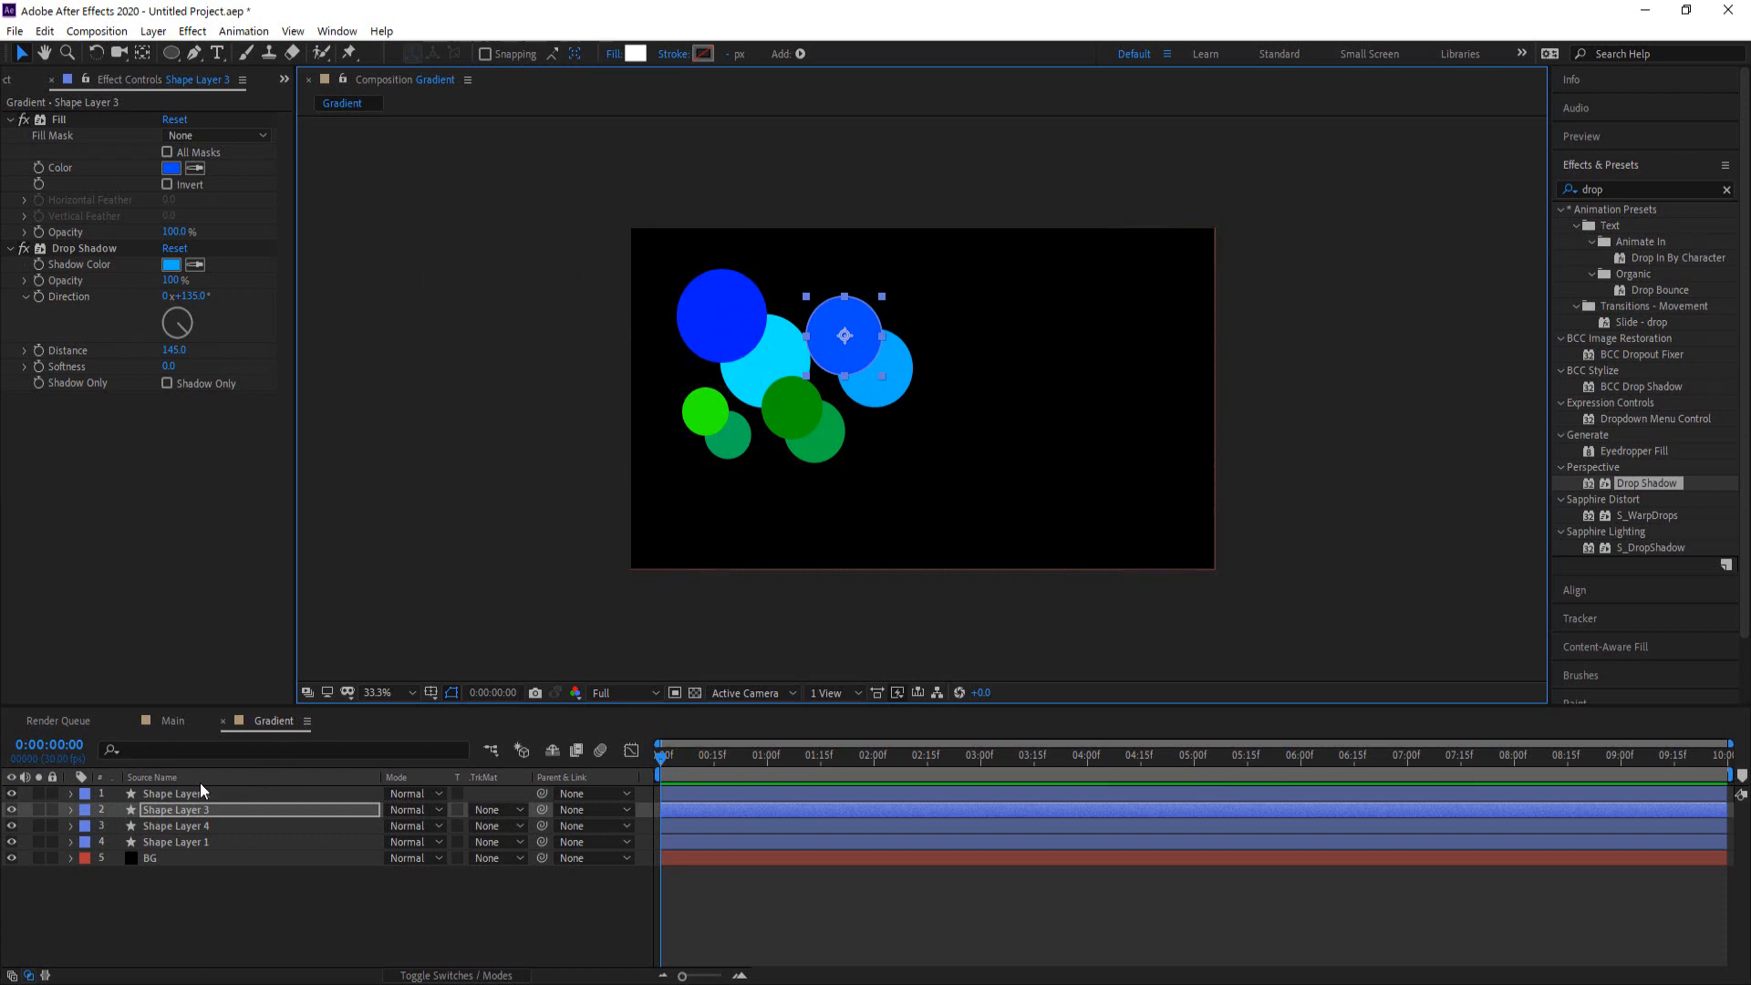
Move the BG layer from the Gradient composition into Main, and add the Gradient composition to Main above it
click(166, 858)
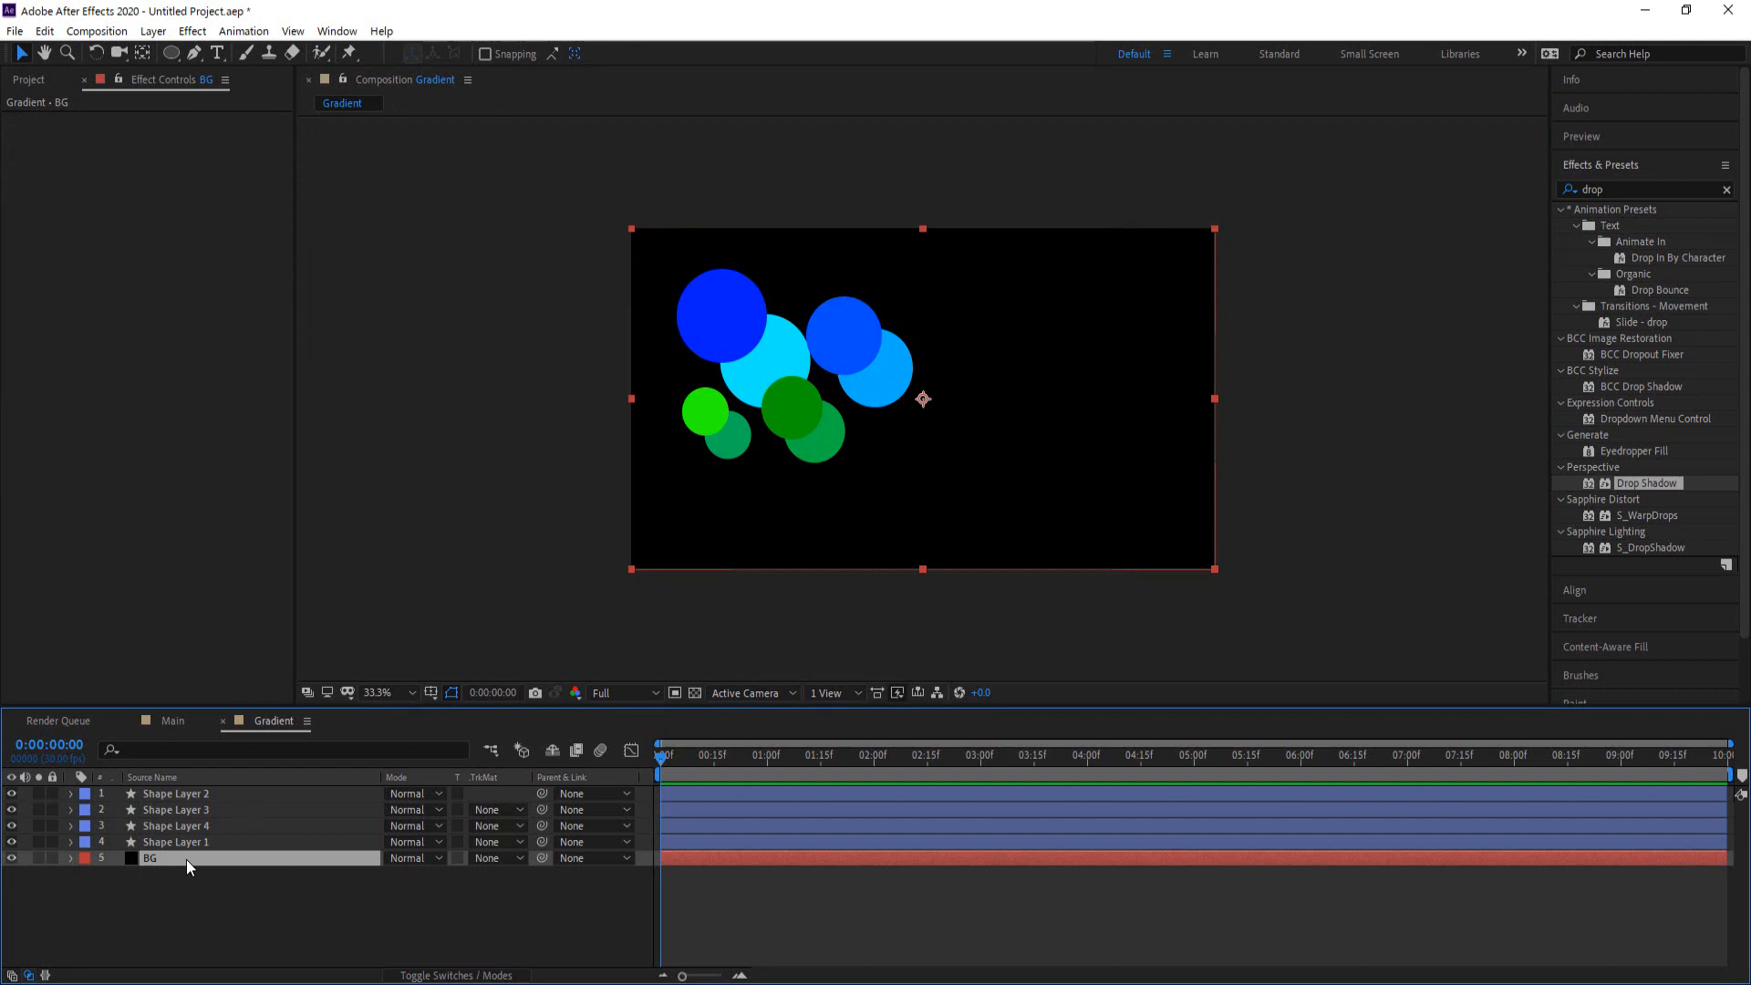
key(Delete)
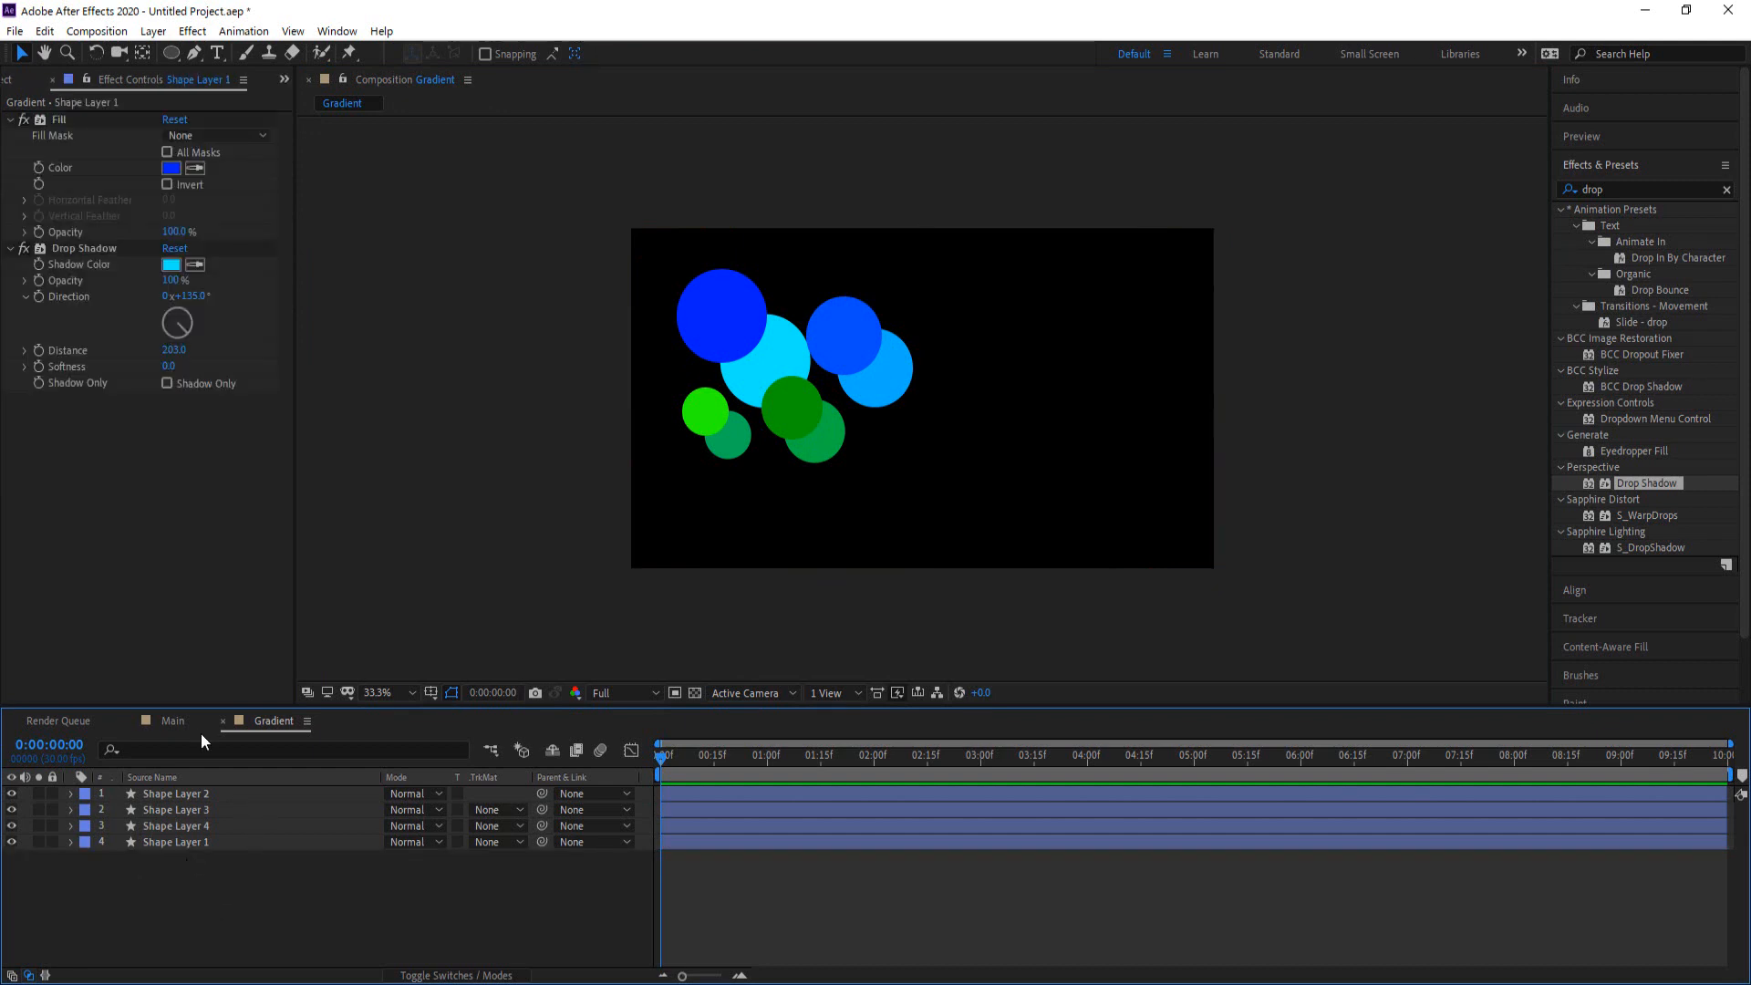
click(179, 722)
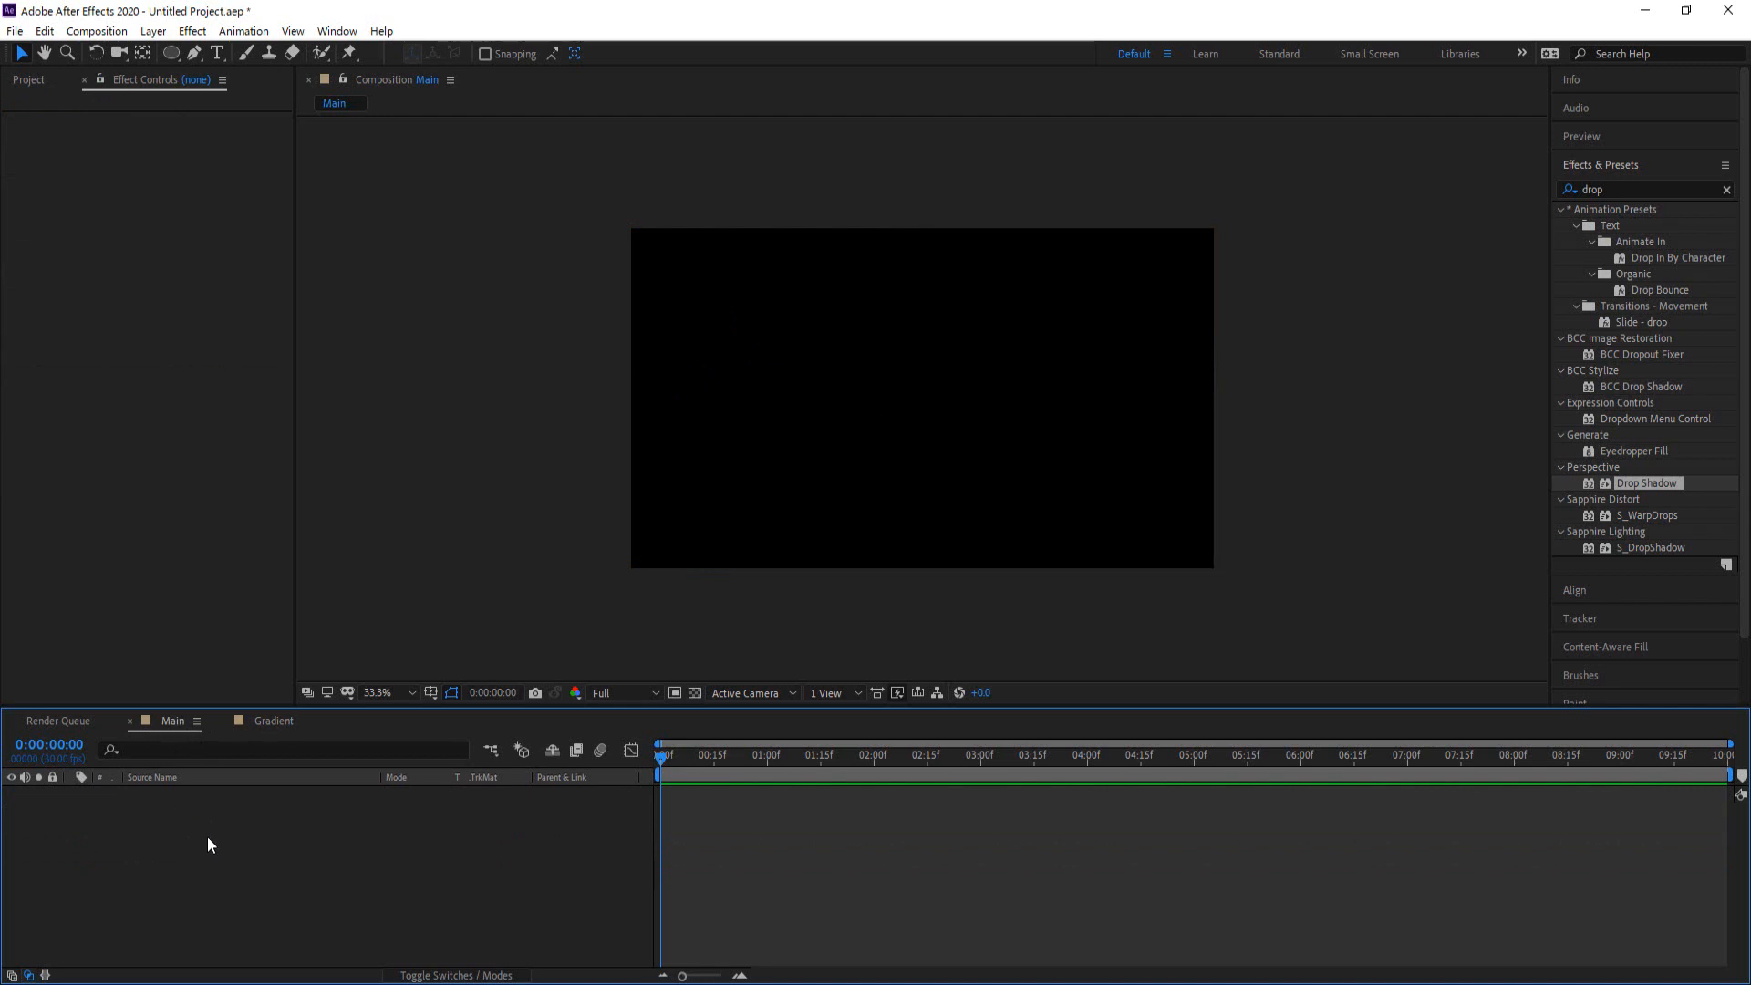
key(ctrl+v)
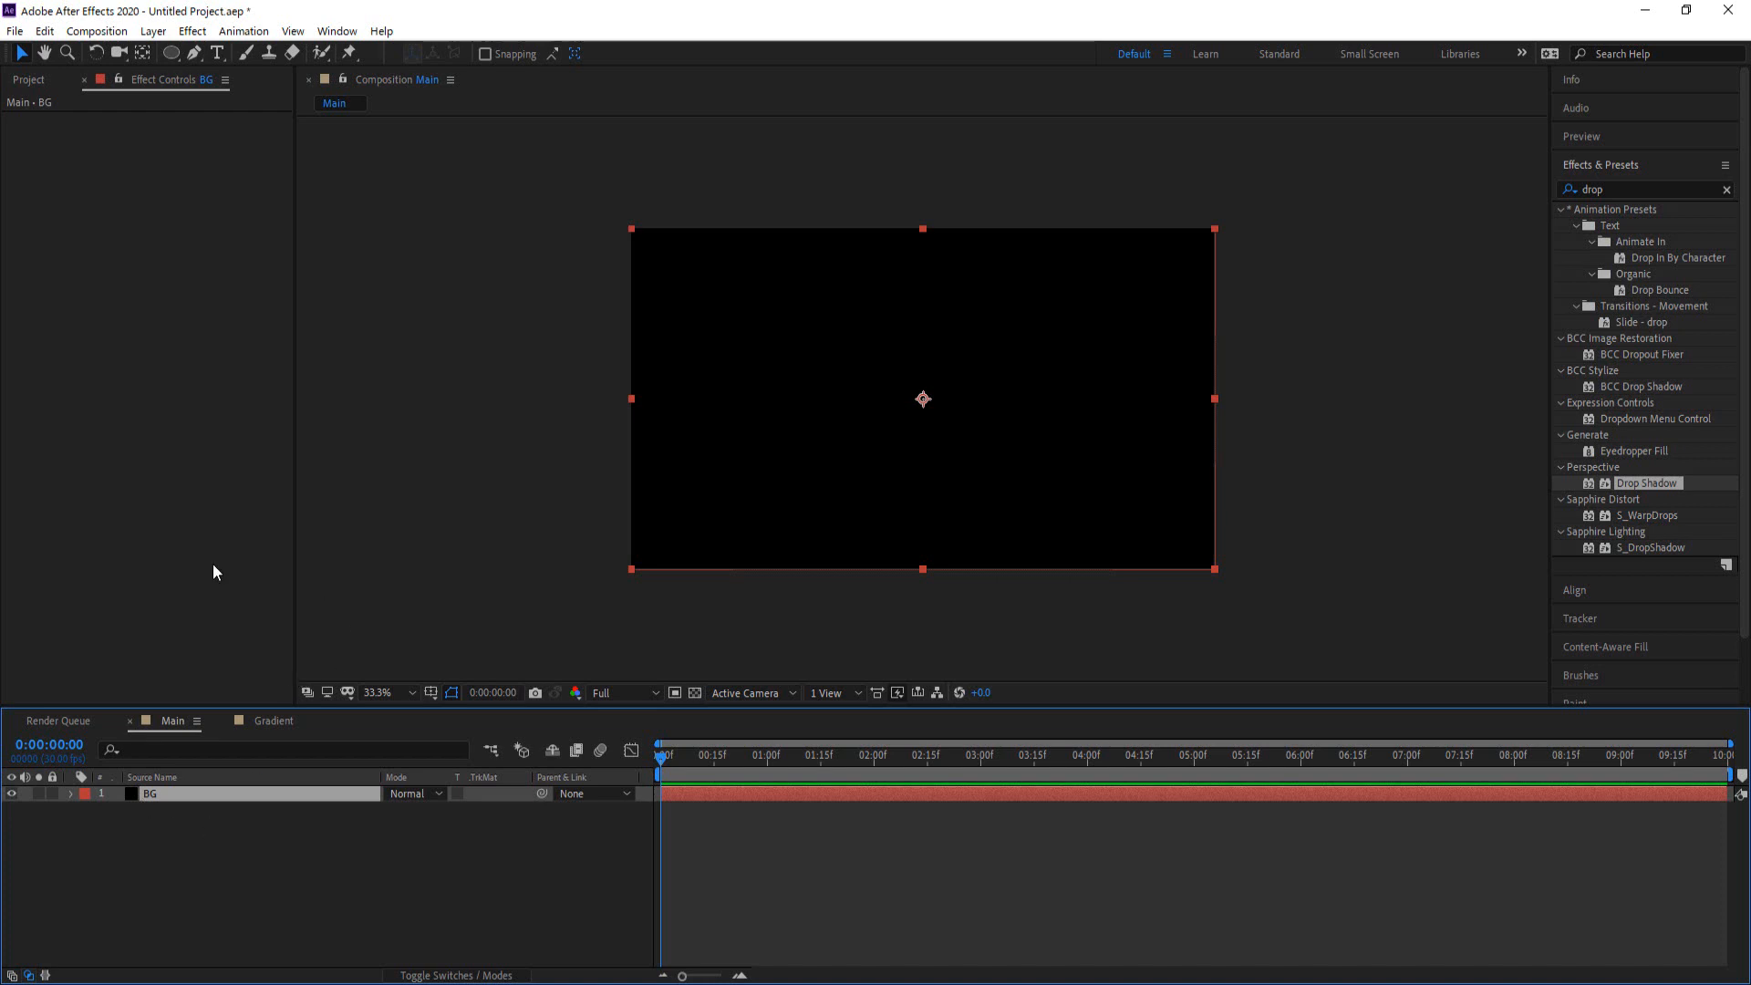
click(30, 81)
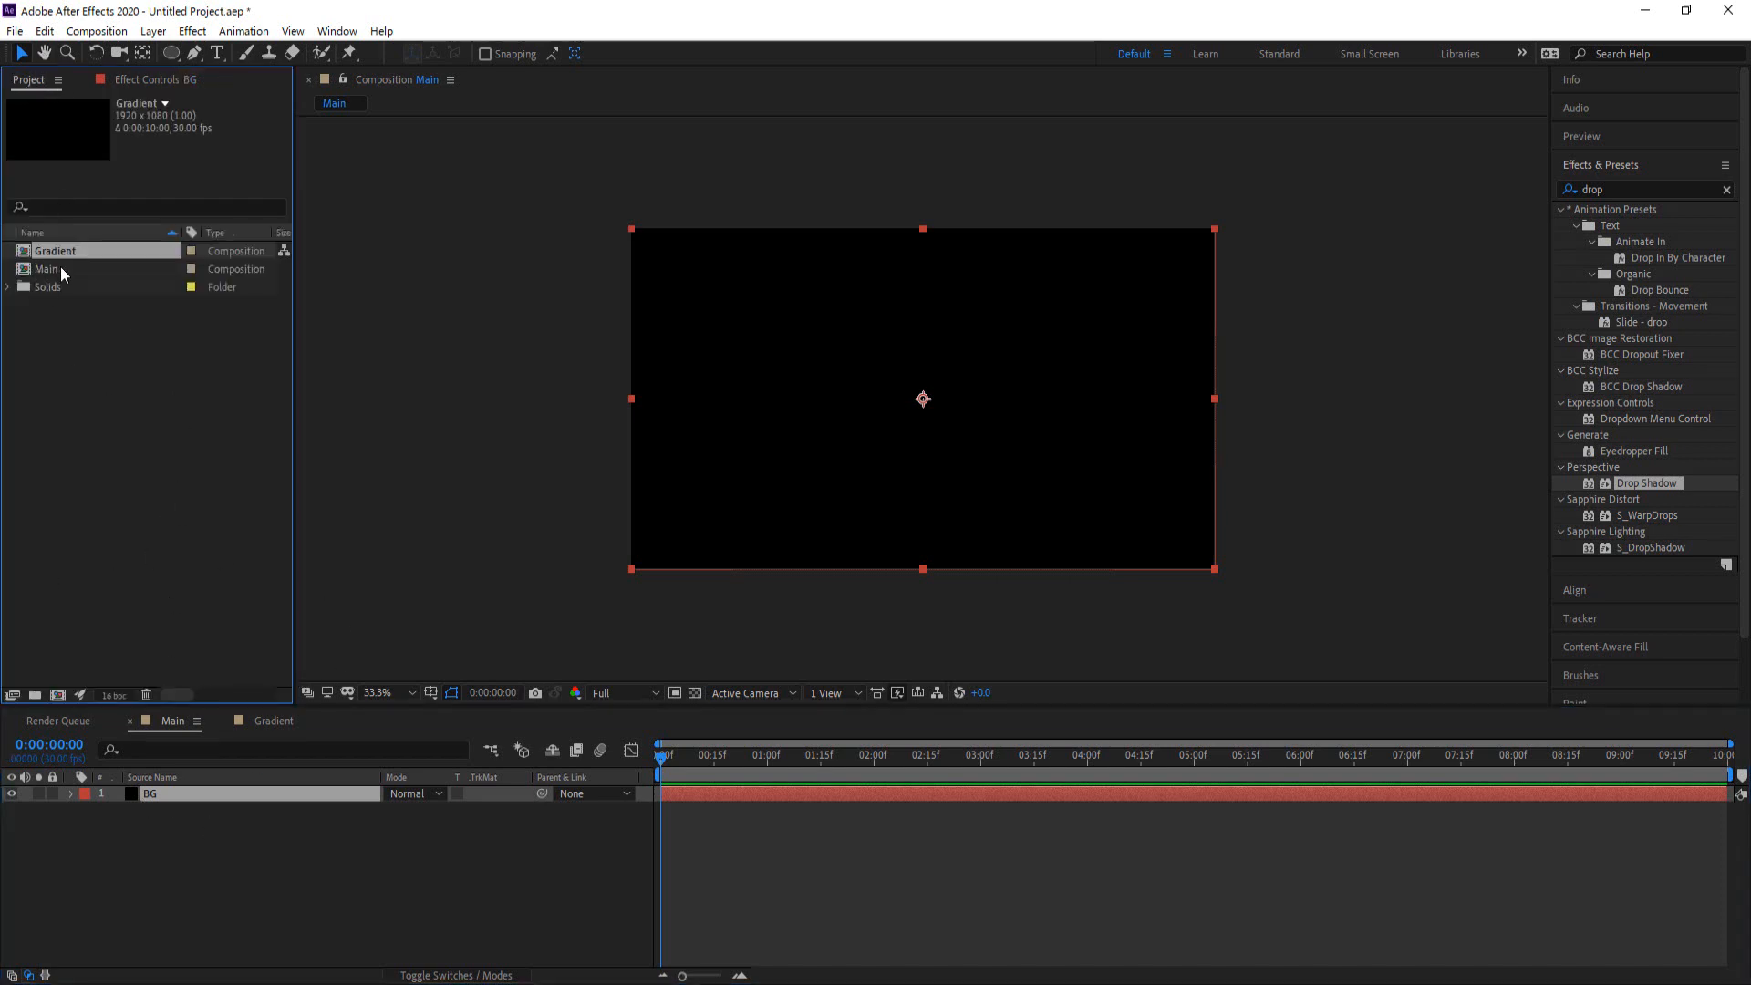
drag(63, 250, 193, 791)
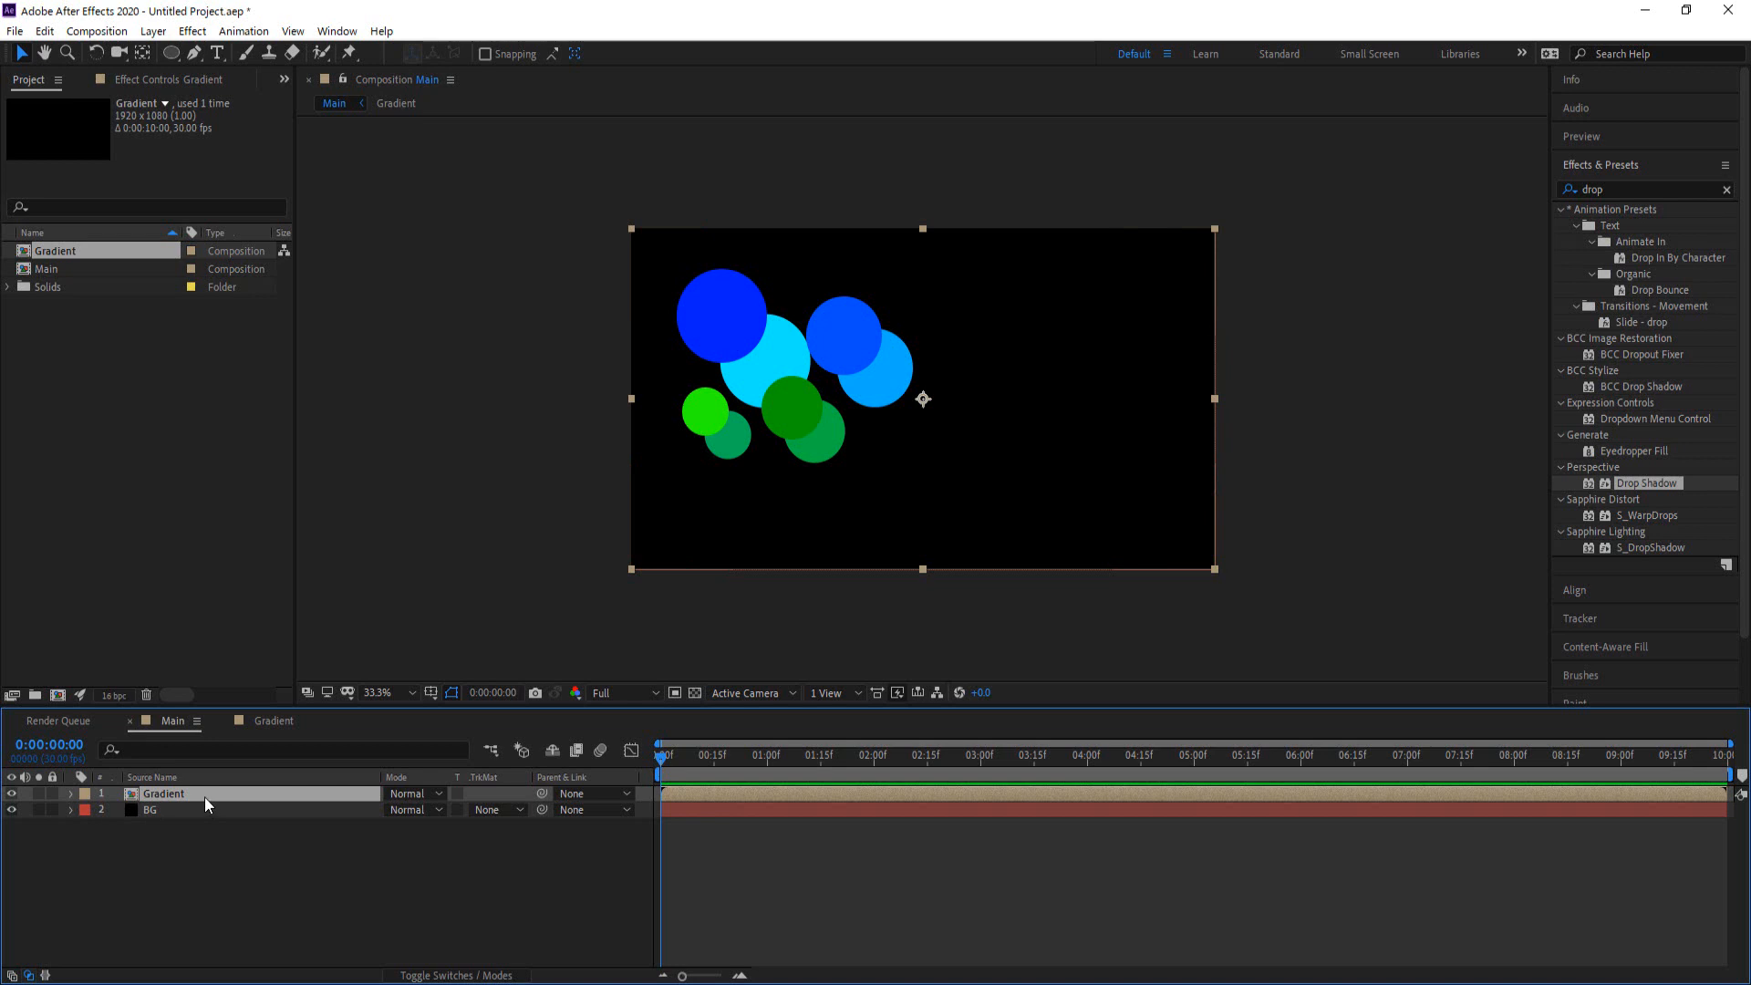
Apply Turbulent Displace to the Gradient layer in Main, with Amount 19 and Complexity 2
click(1611, 187)
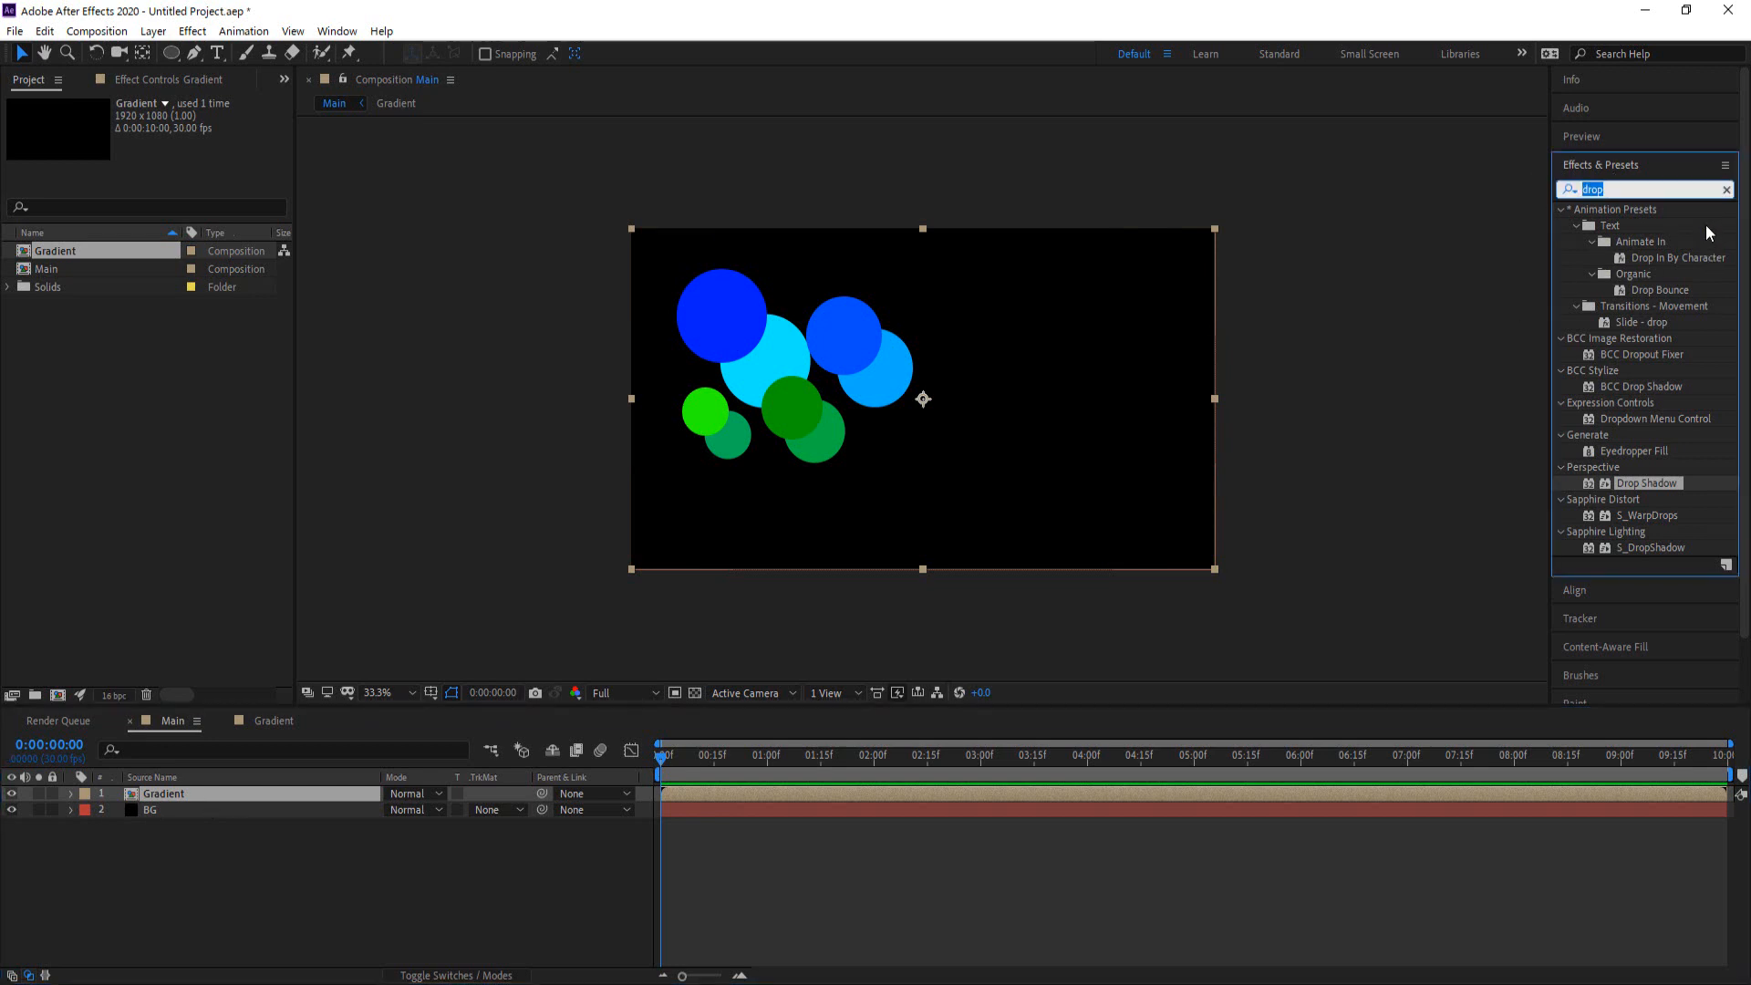
text(turb)
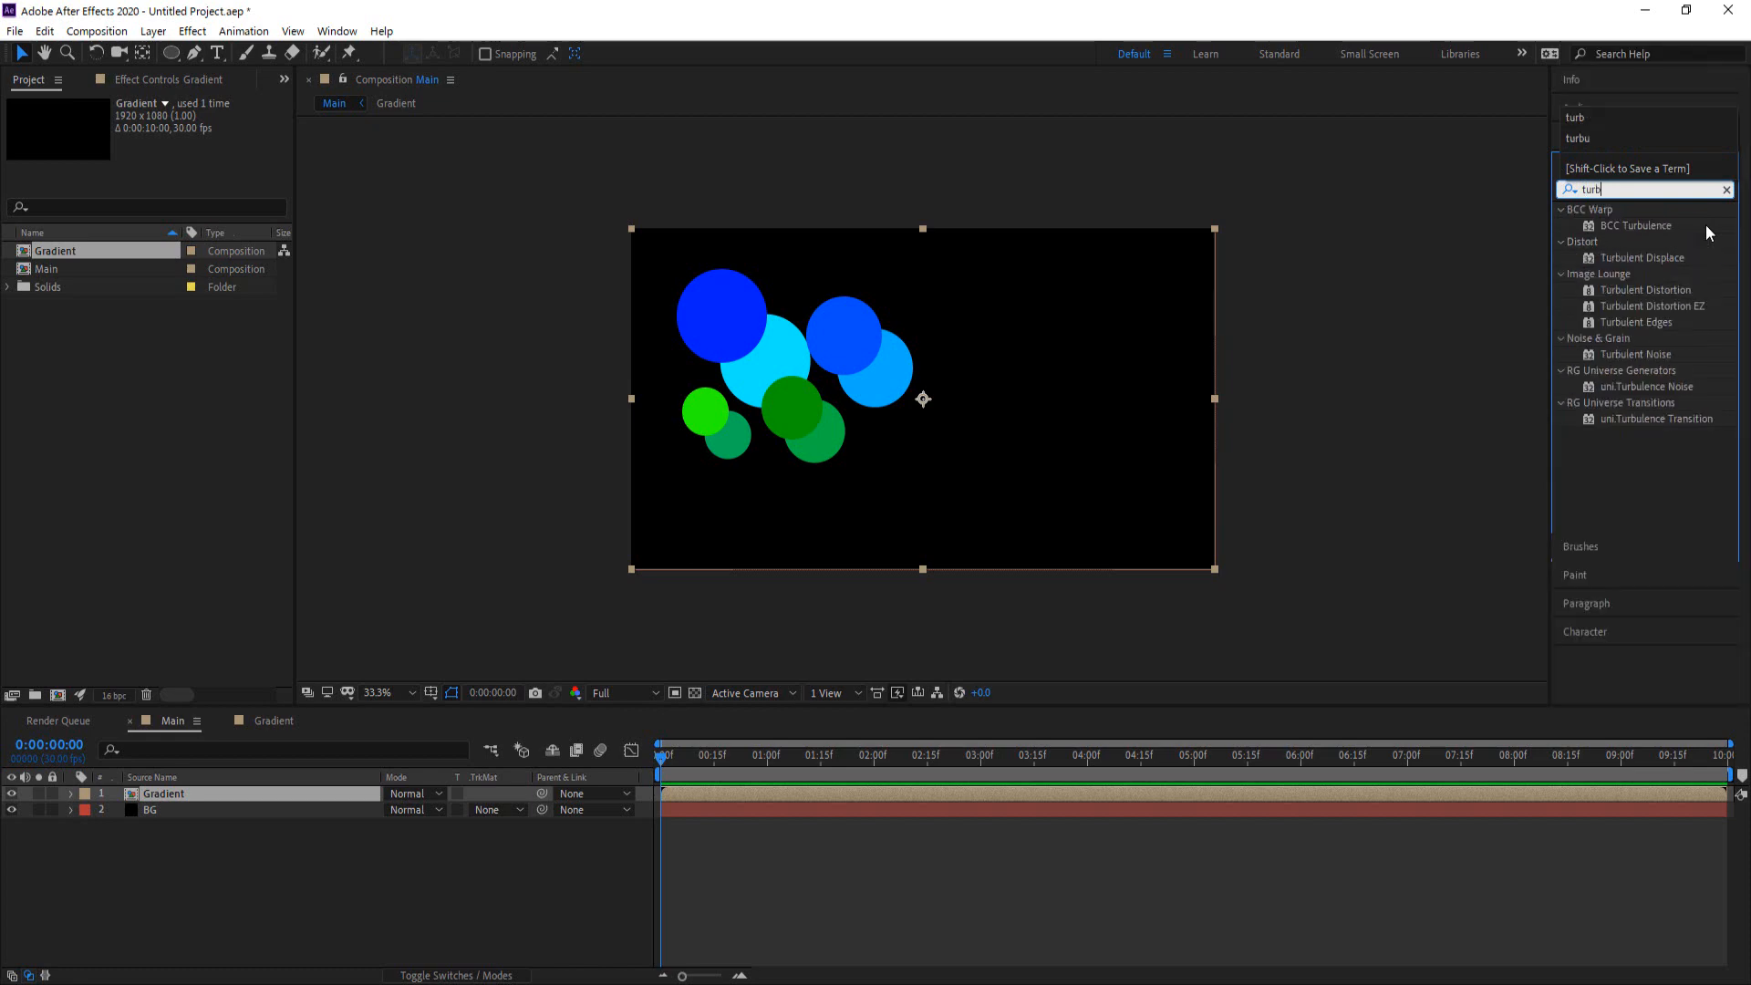
text(e)
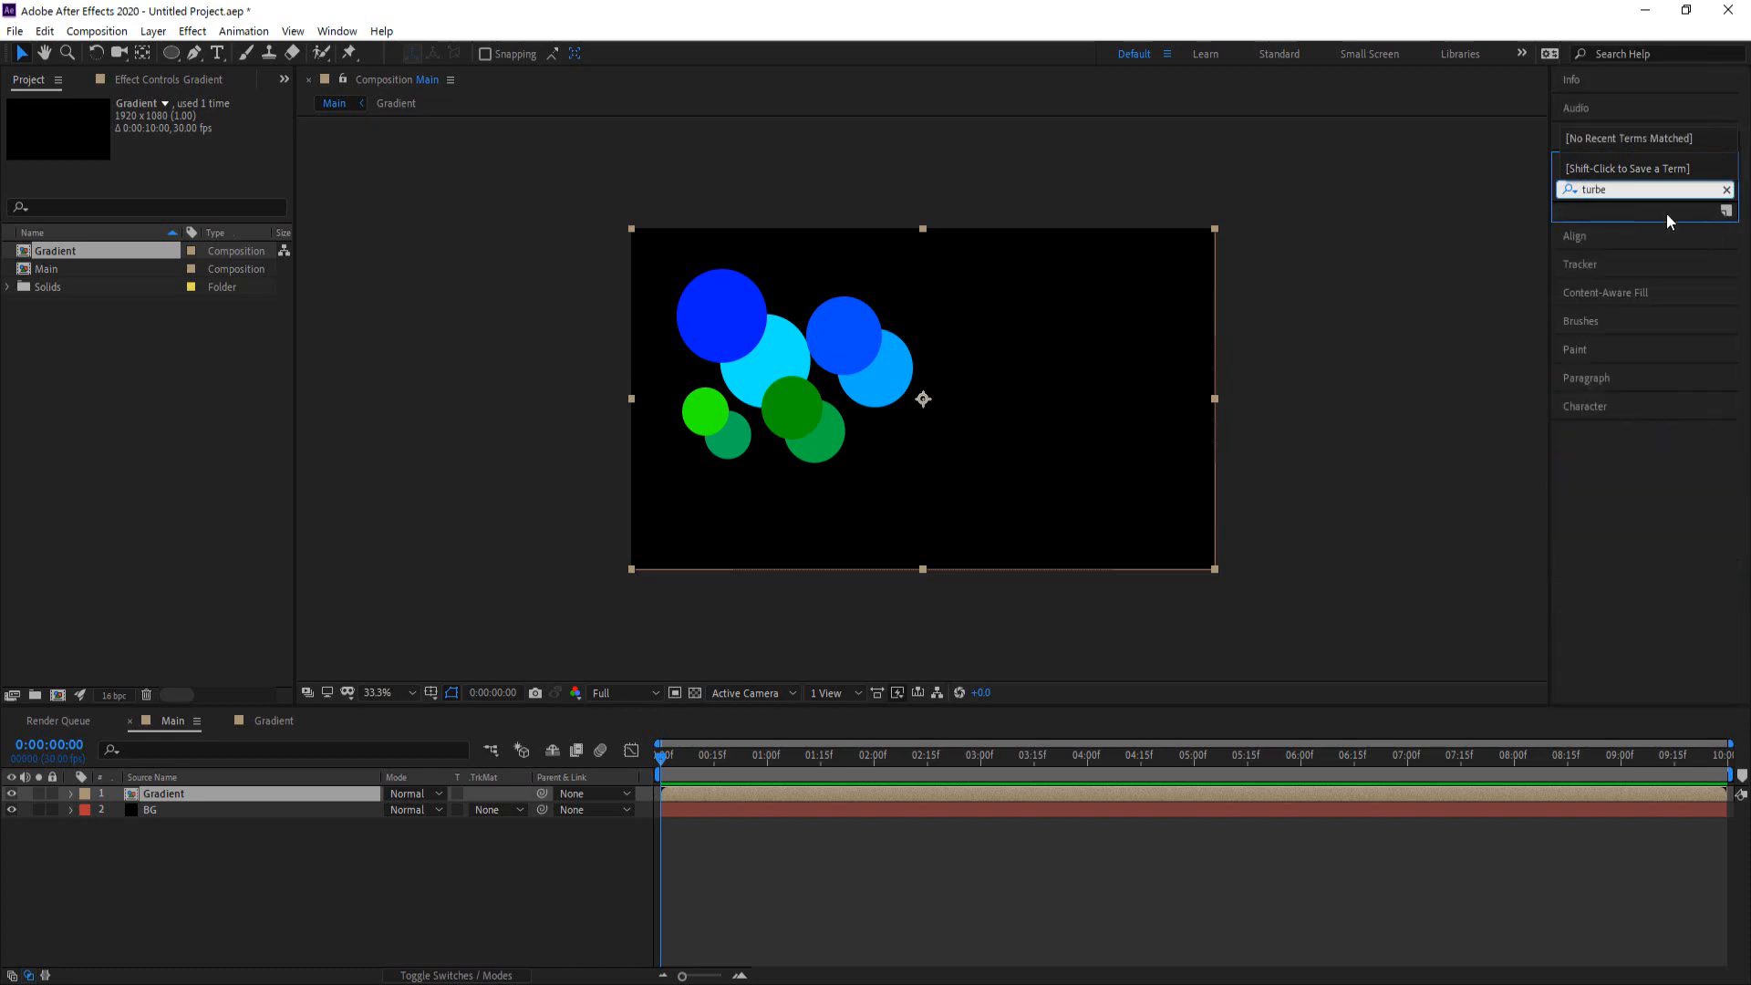
key(BackSpace)
click(1657, 255)
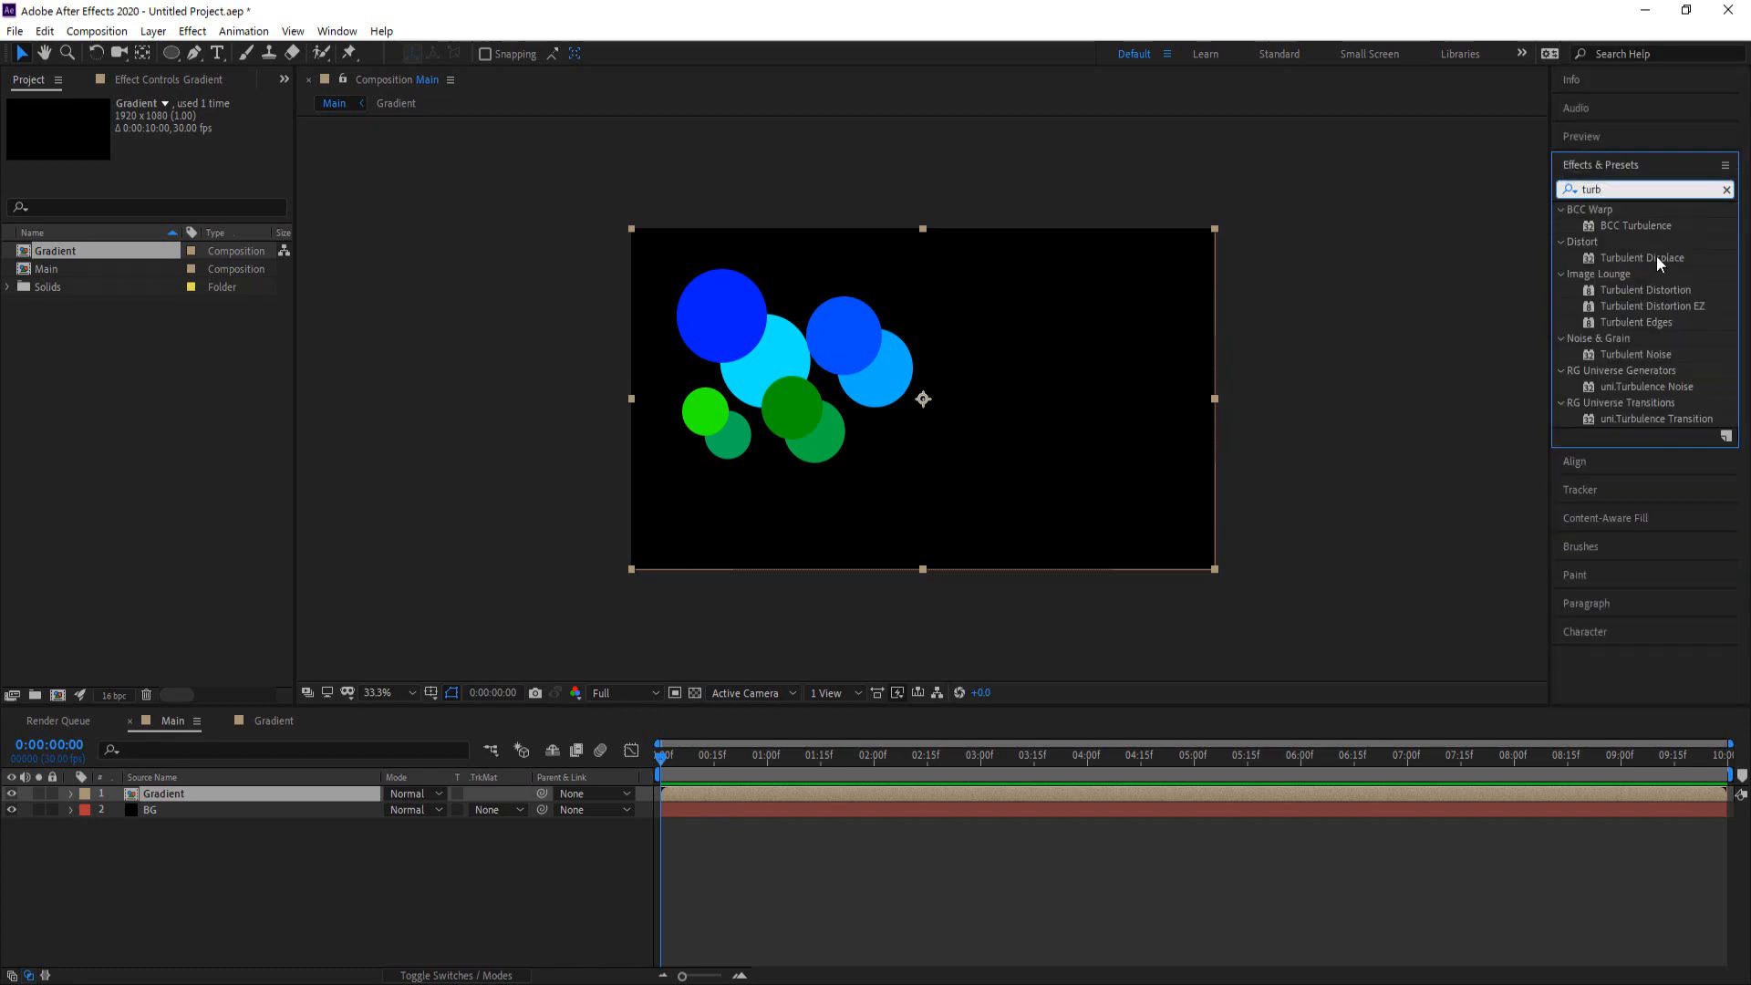
drag(1641, 258, 197, 793)
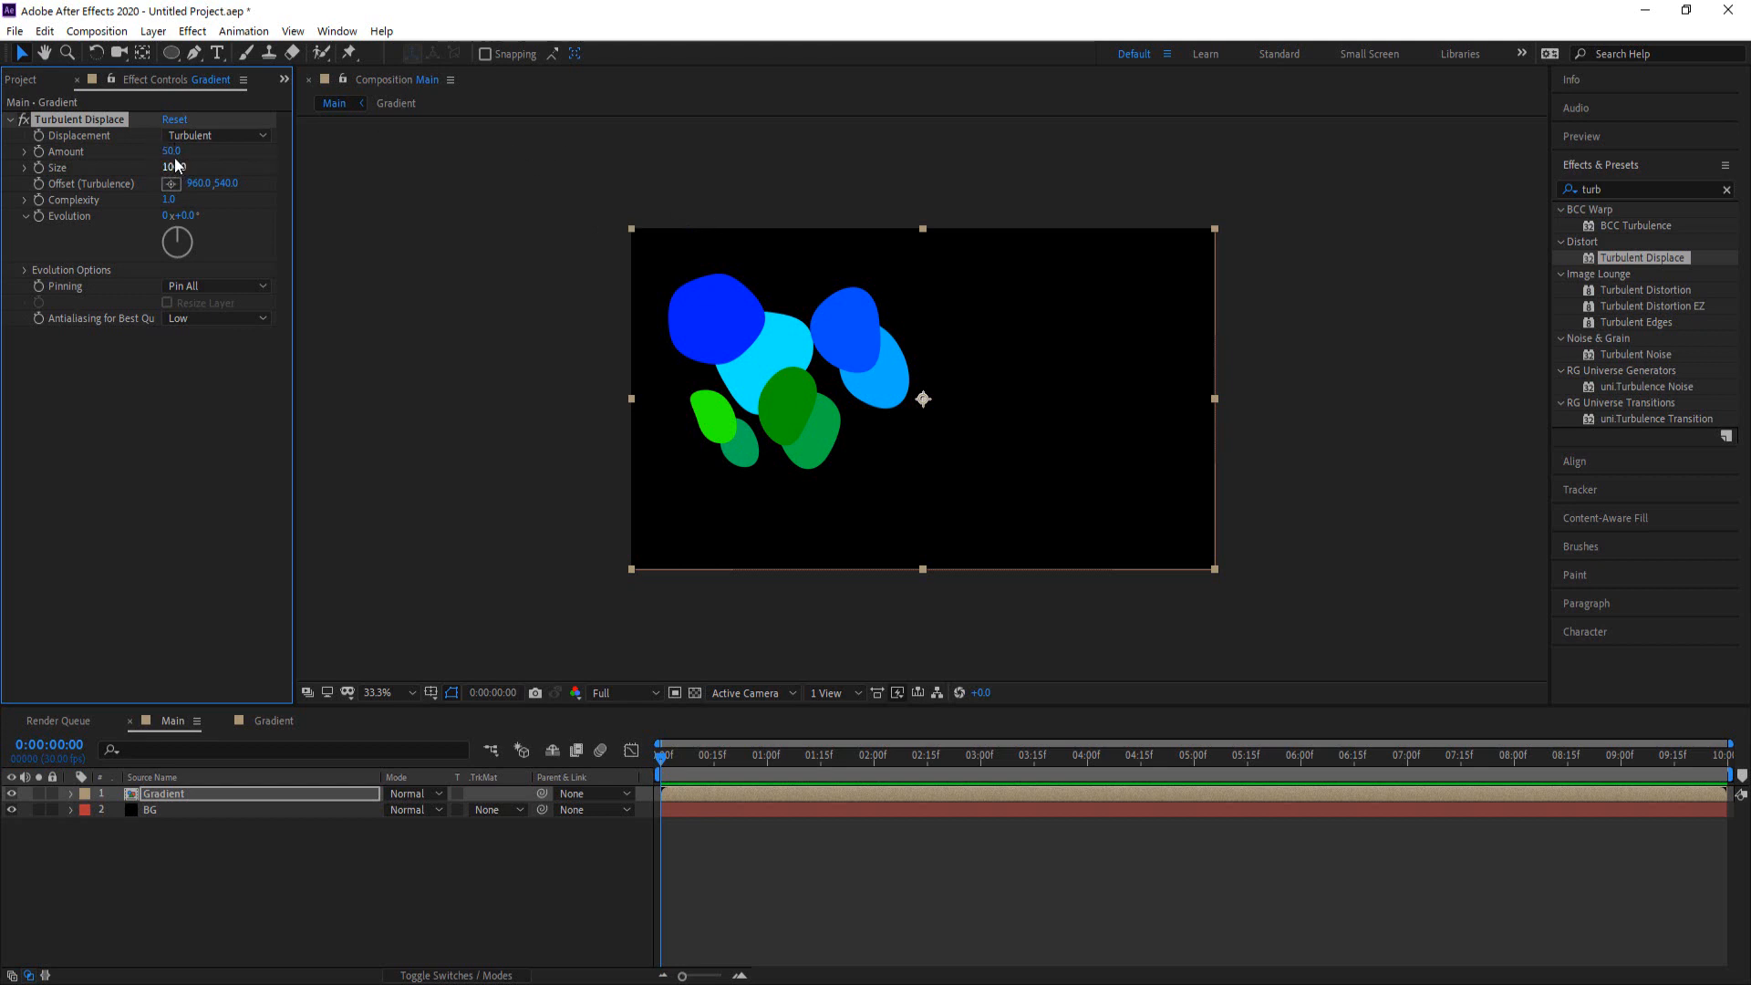
drag(168, 153, 142, 153)
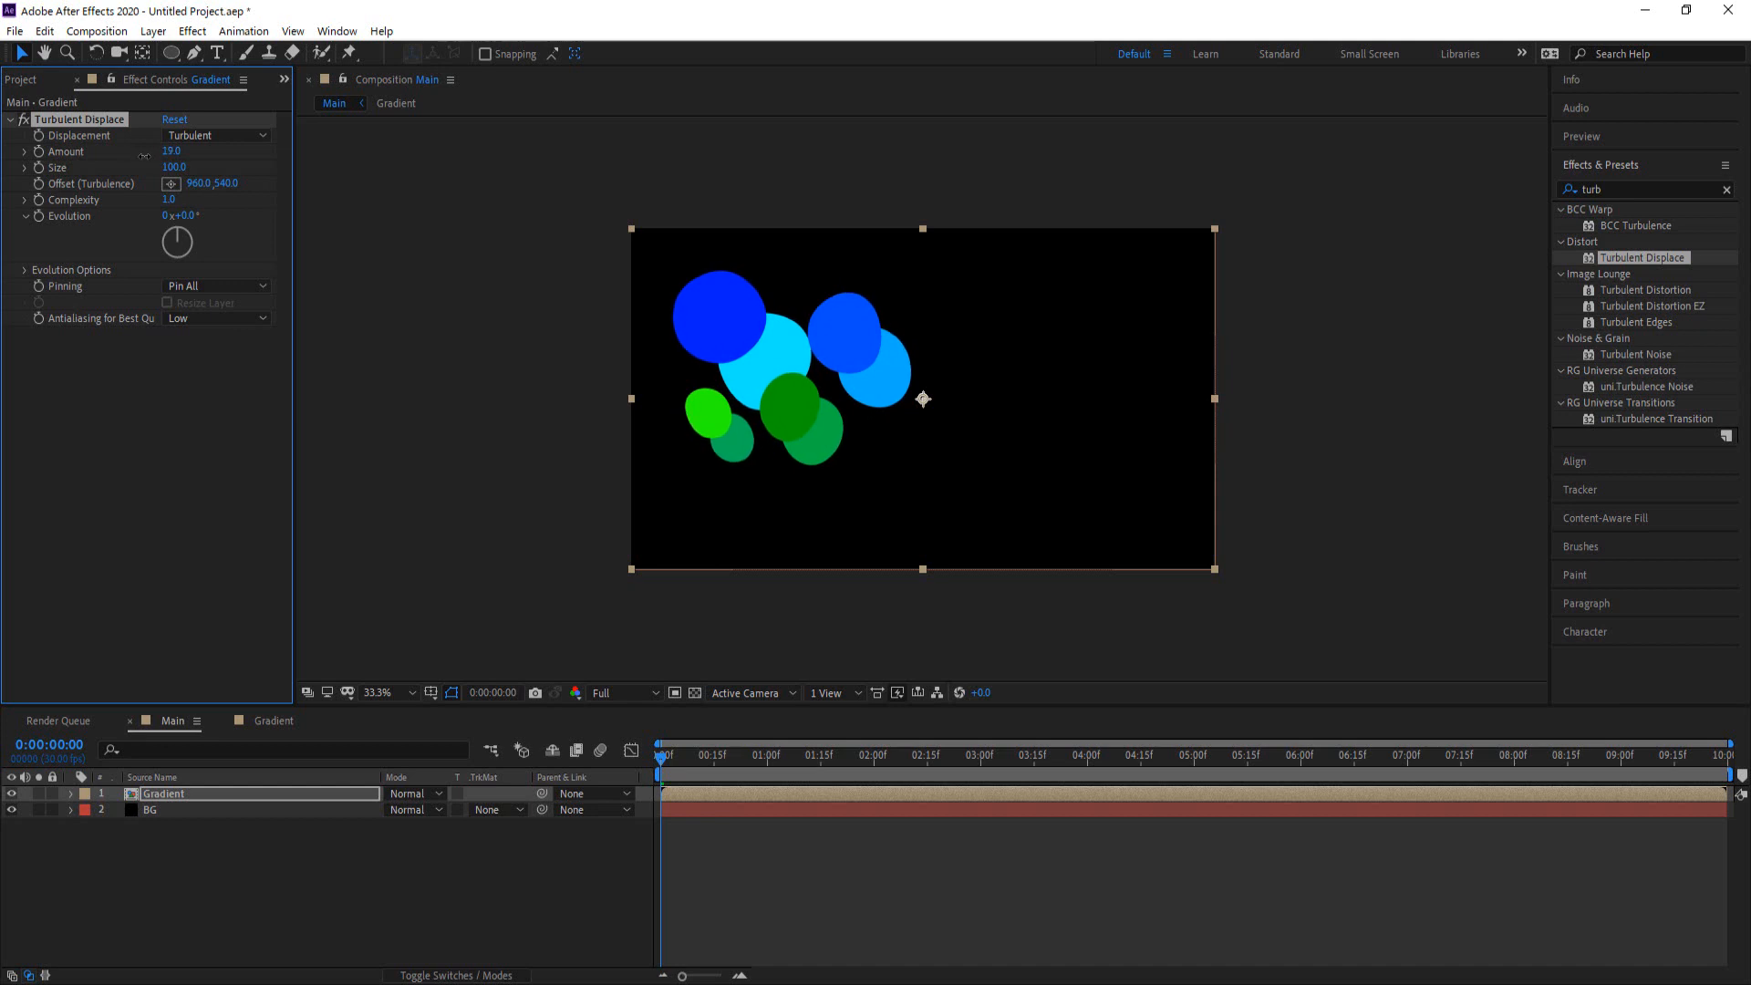
drag(171, 208, 246, 203)
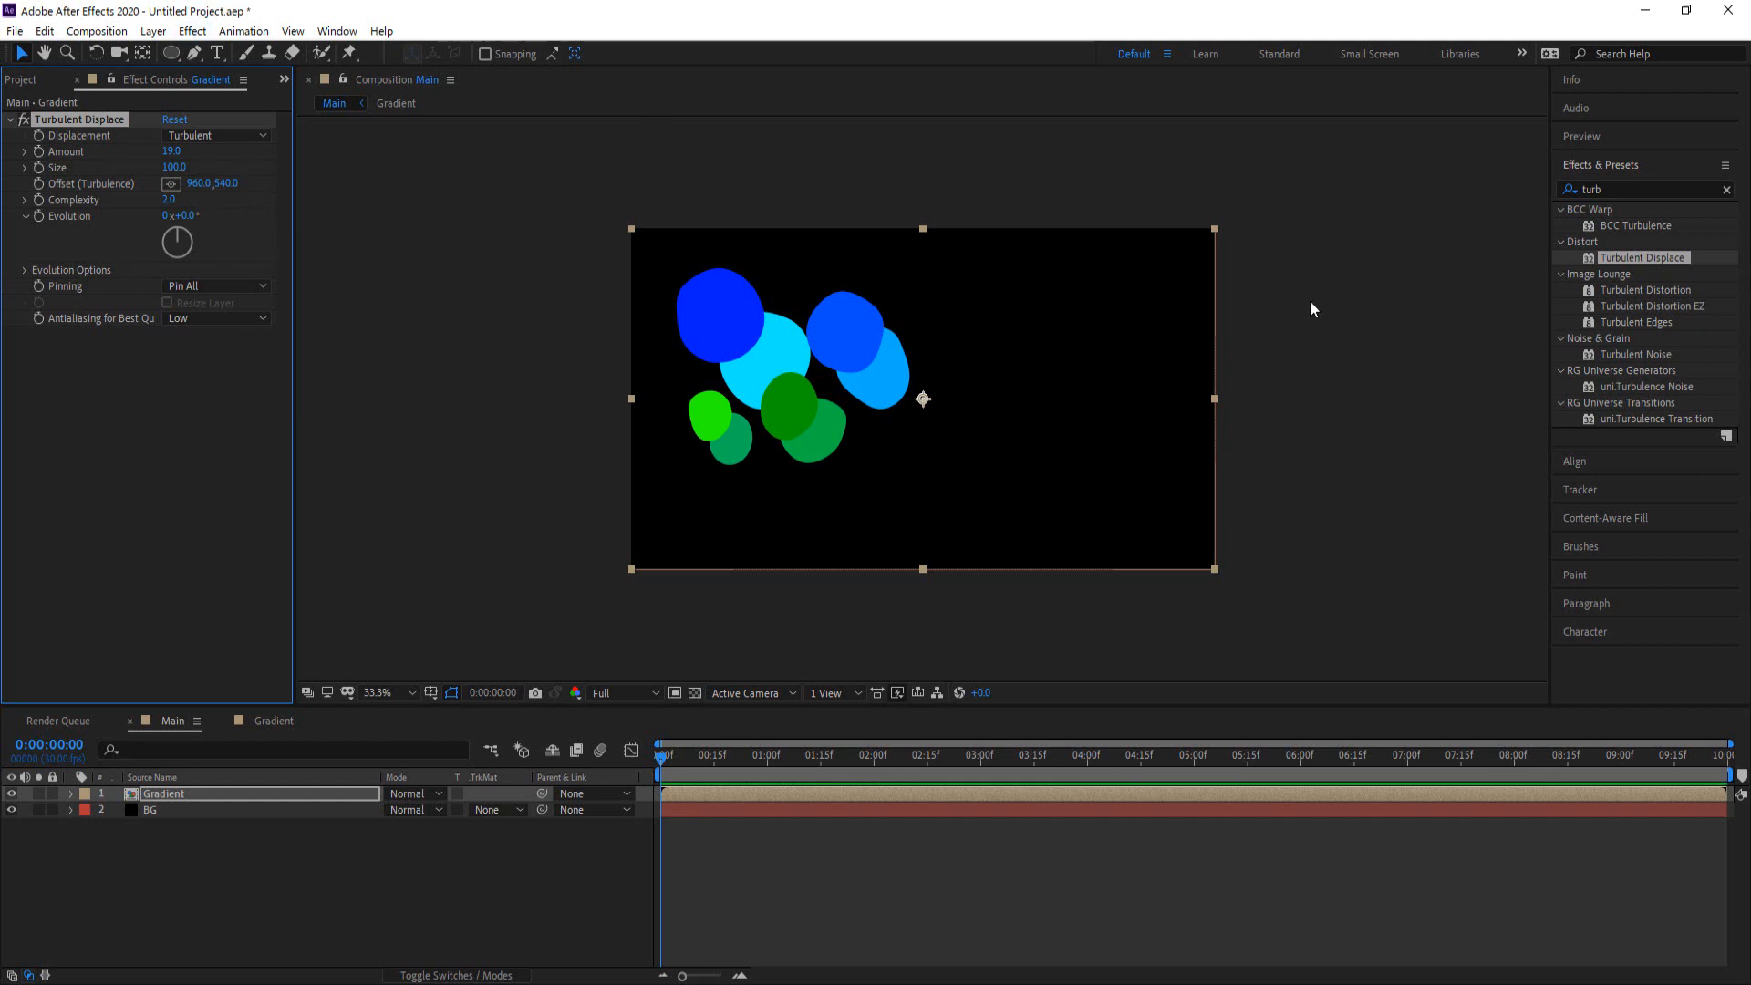
Find the Twirl distort effect and apply it to the Gradient layer after Turbulent Displace
click(1613, 186)
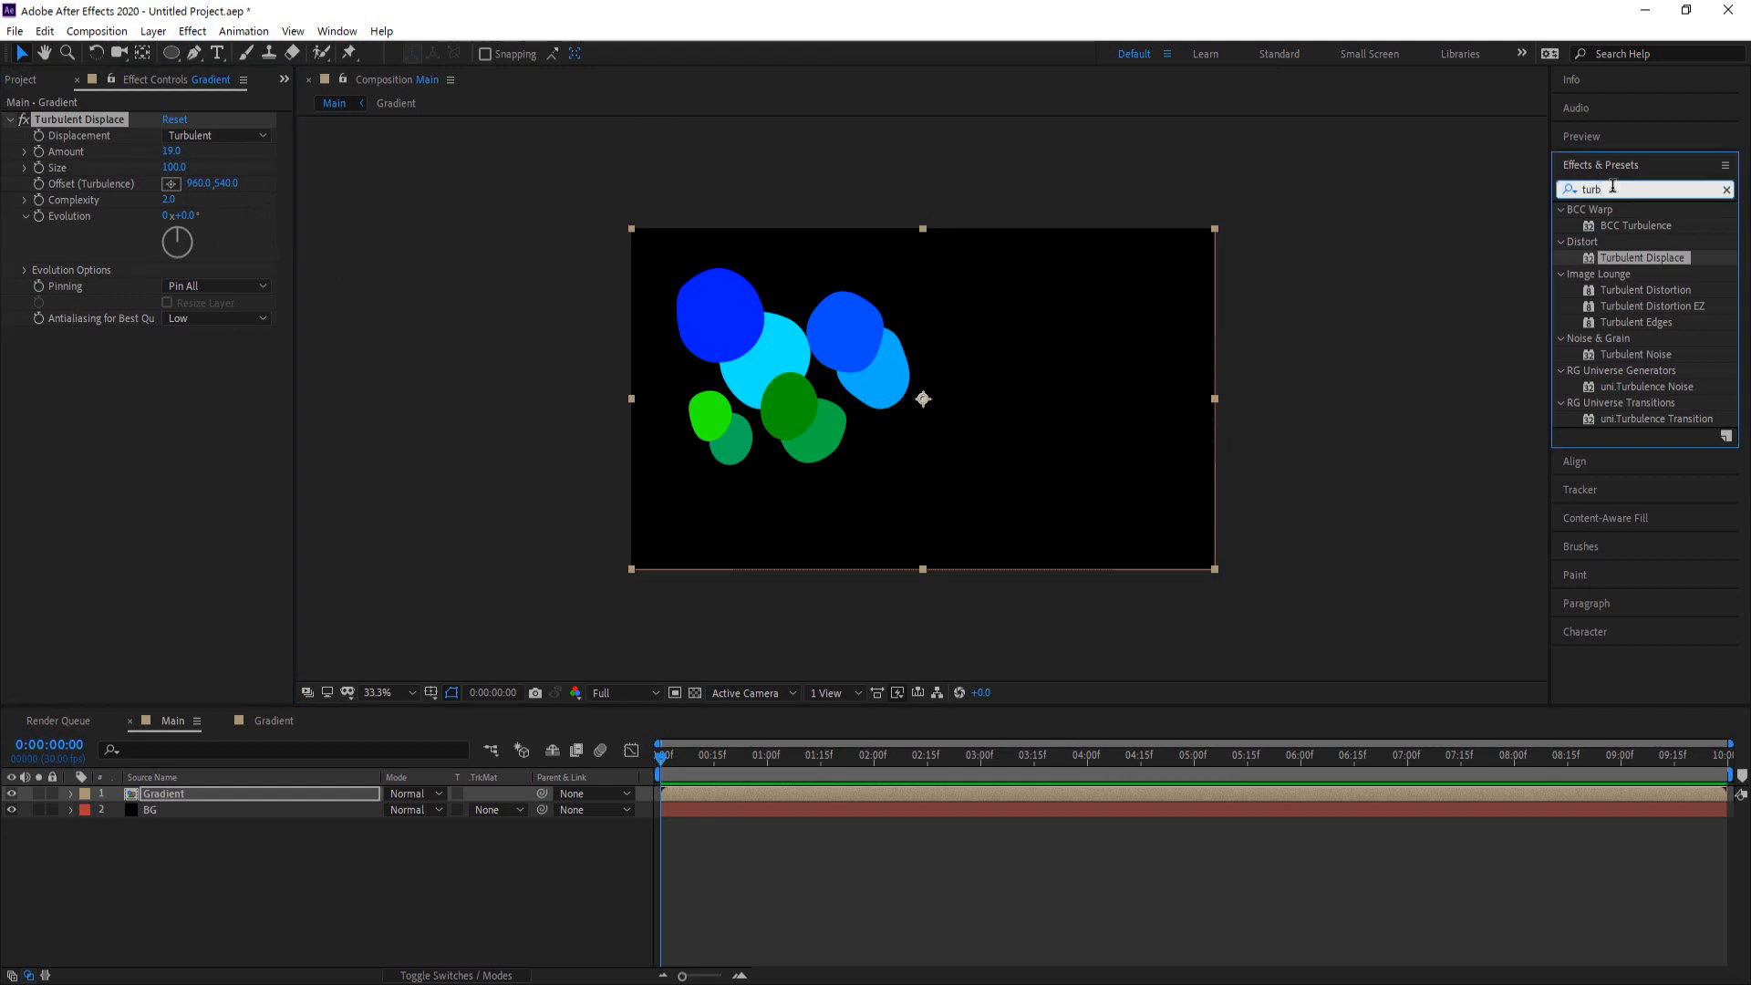
double_click(1613, 187)
text(twirl)
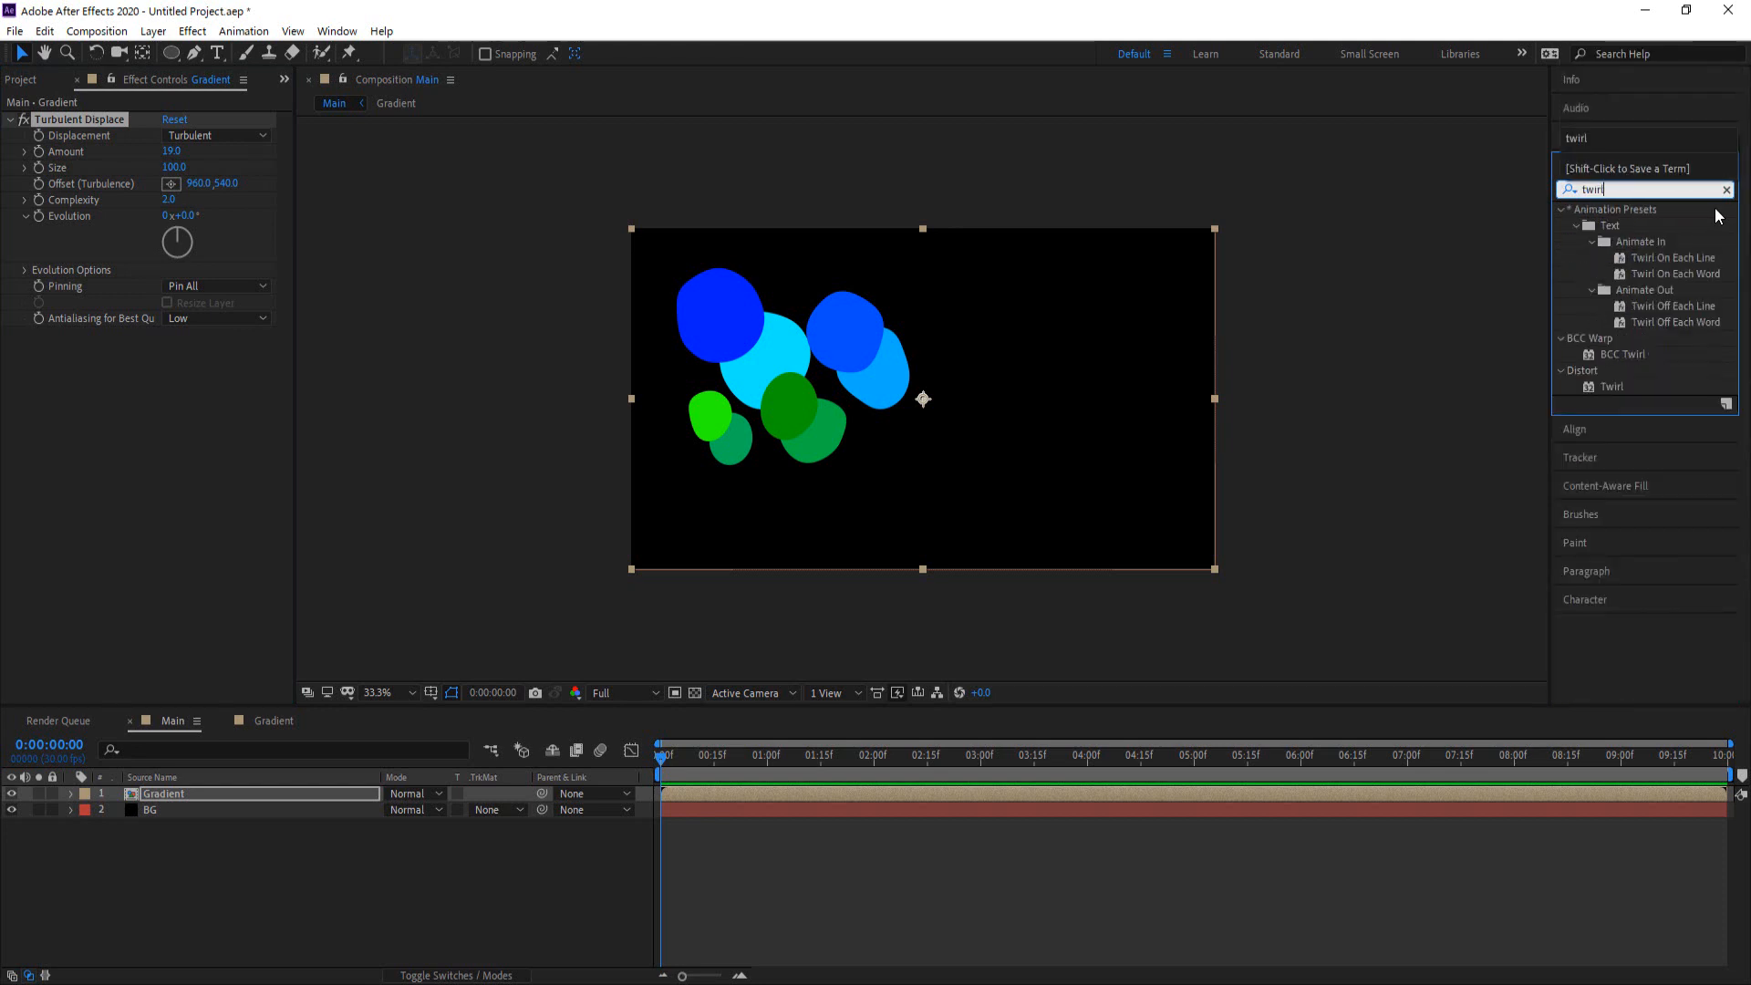
drag(1612, 386, 63, 419)
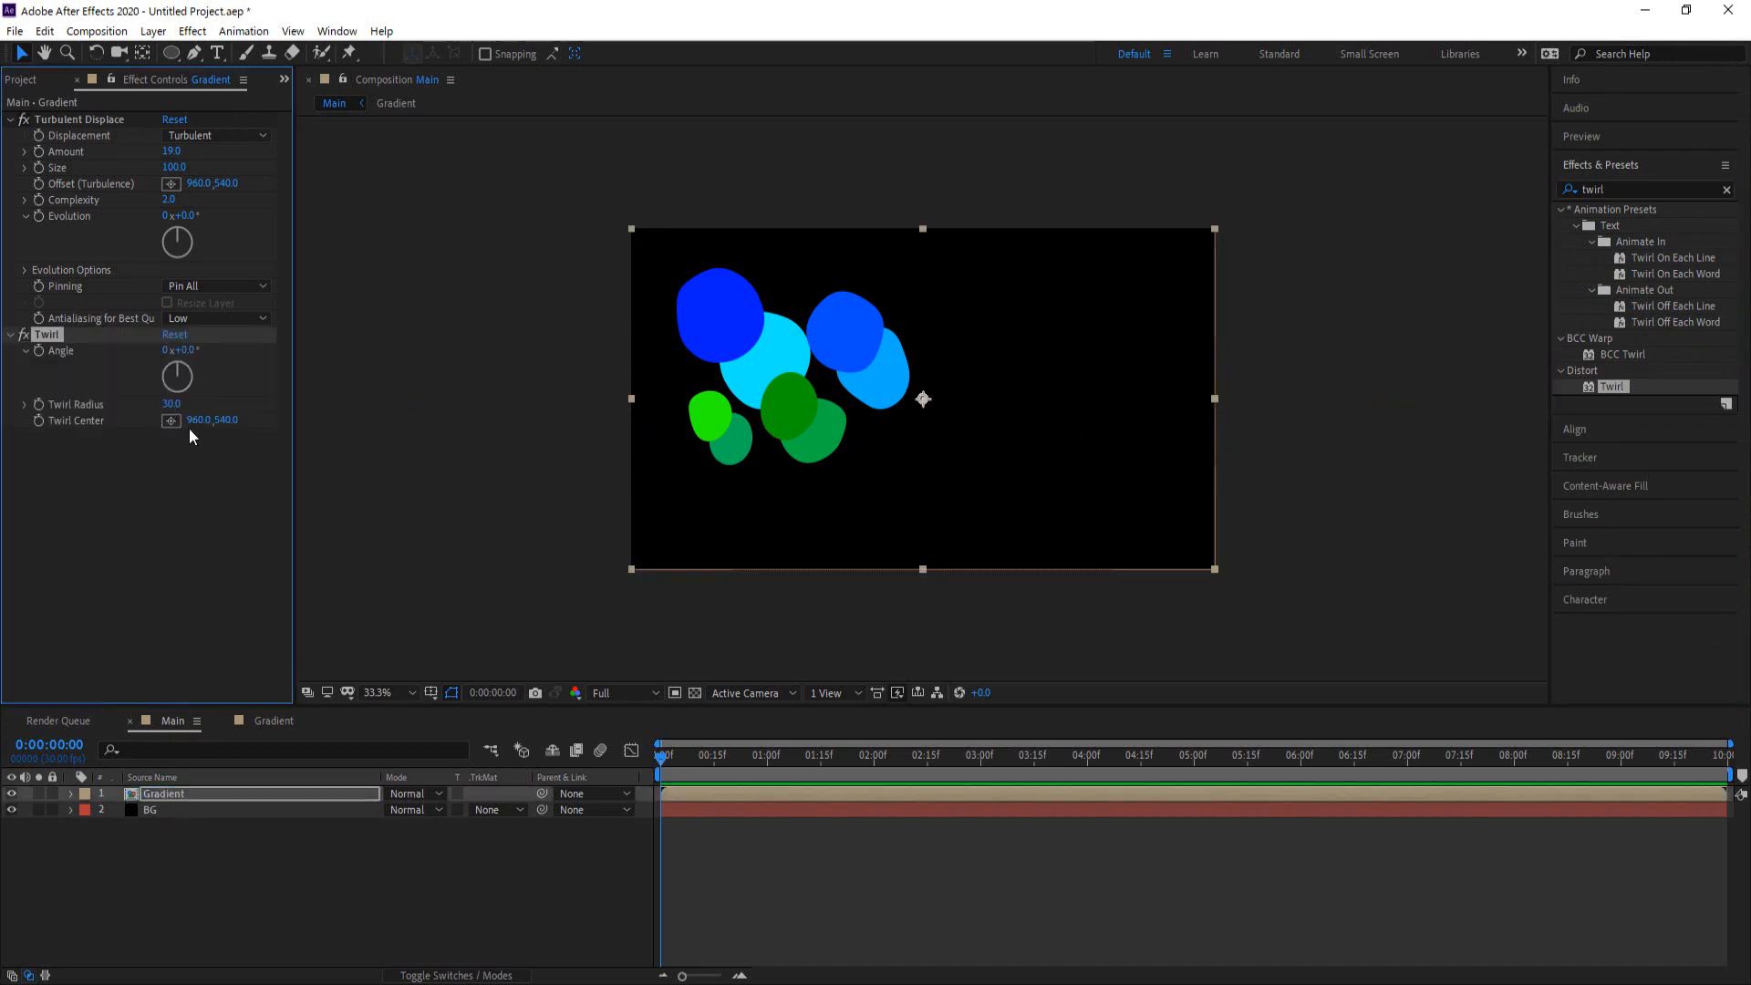
Apply the standard Directional Blur effect to the Gradient layer and place it between Turbulent Displace and Twirl
click(1619, 189)
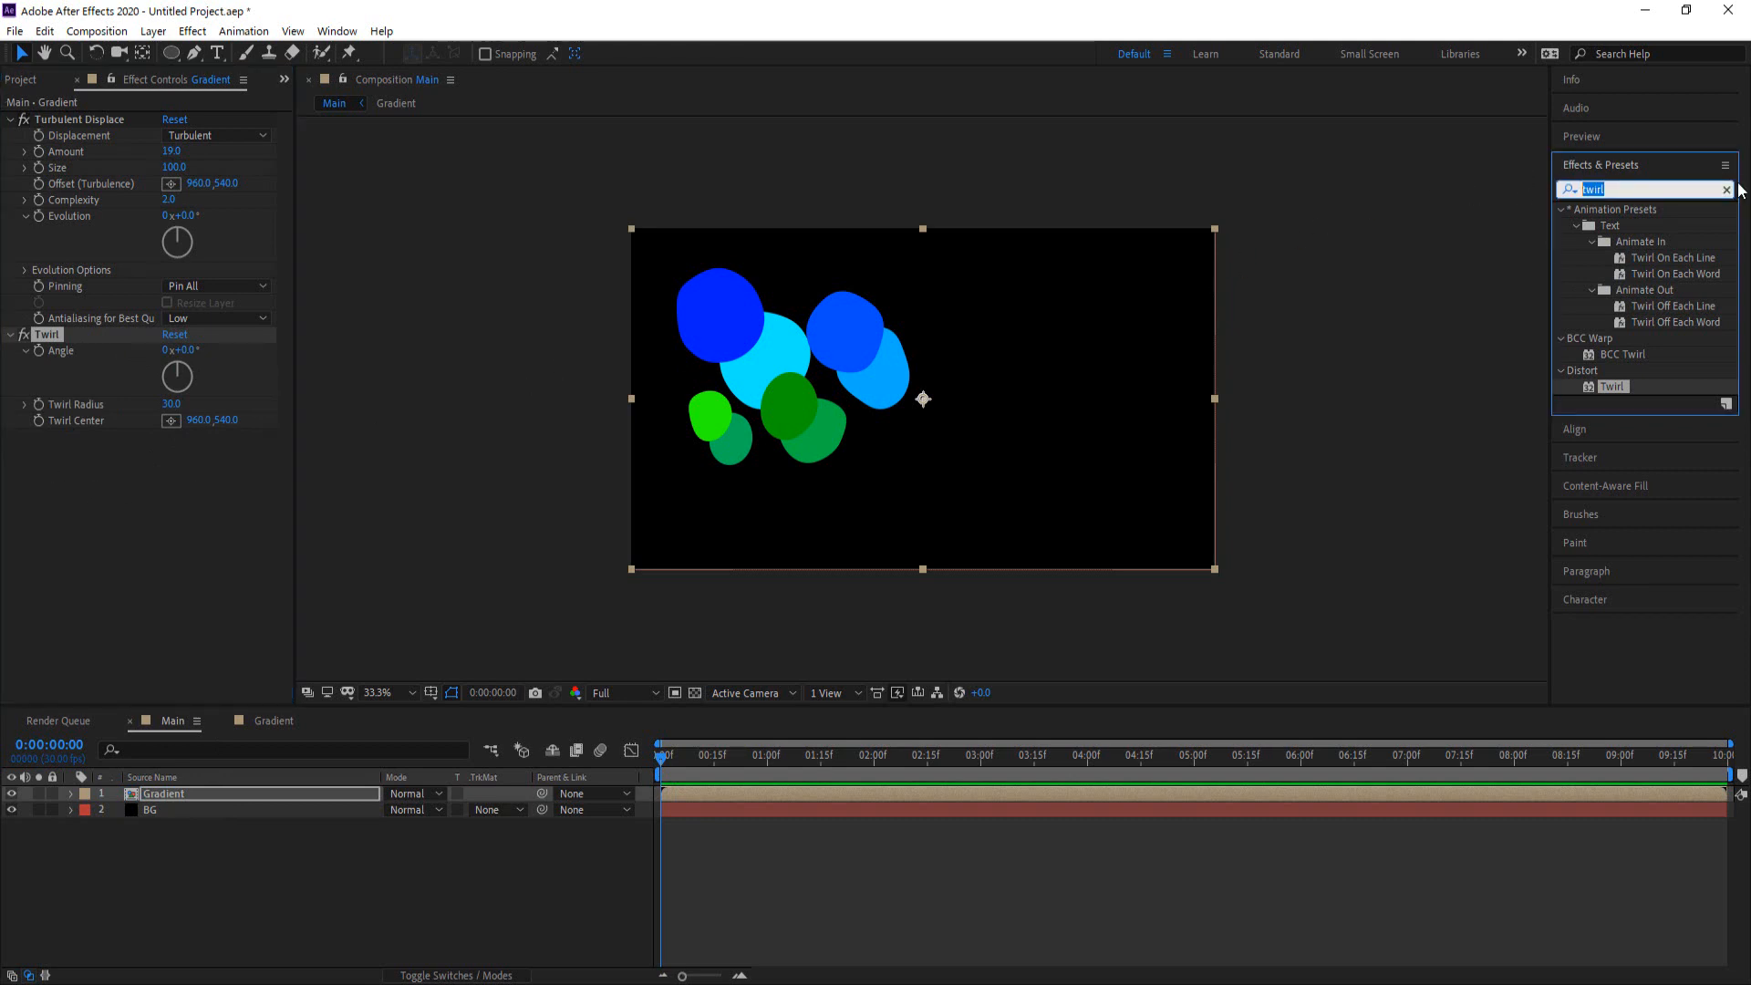
text(directio)
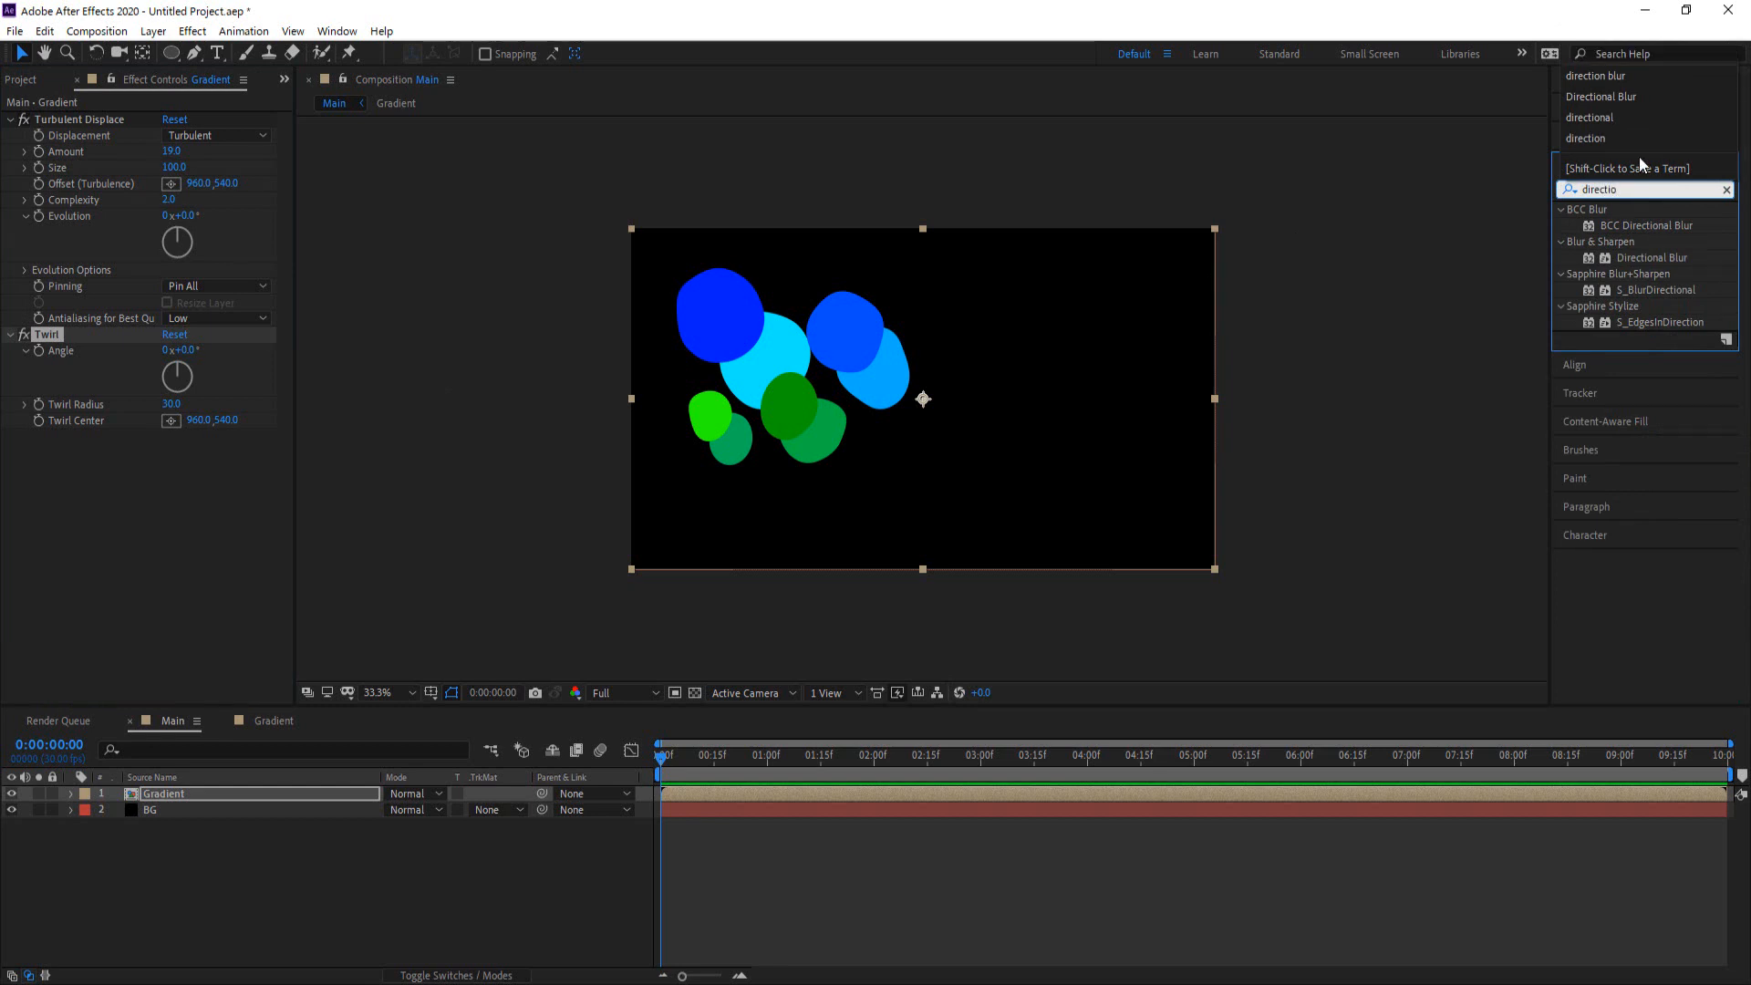
drag(1671, 226, 190, 795)
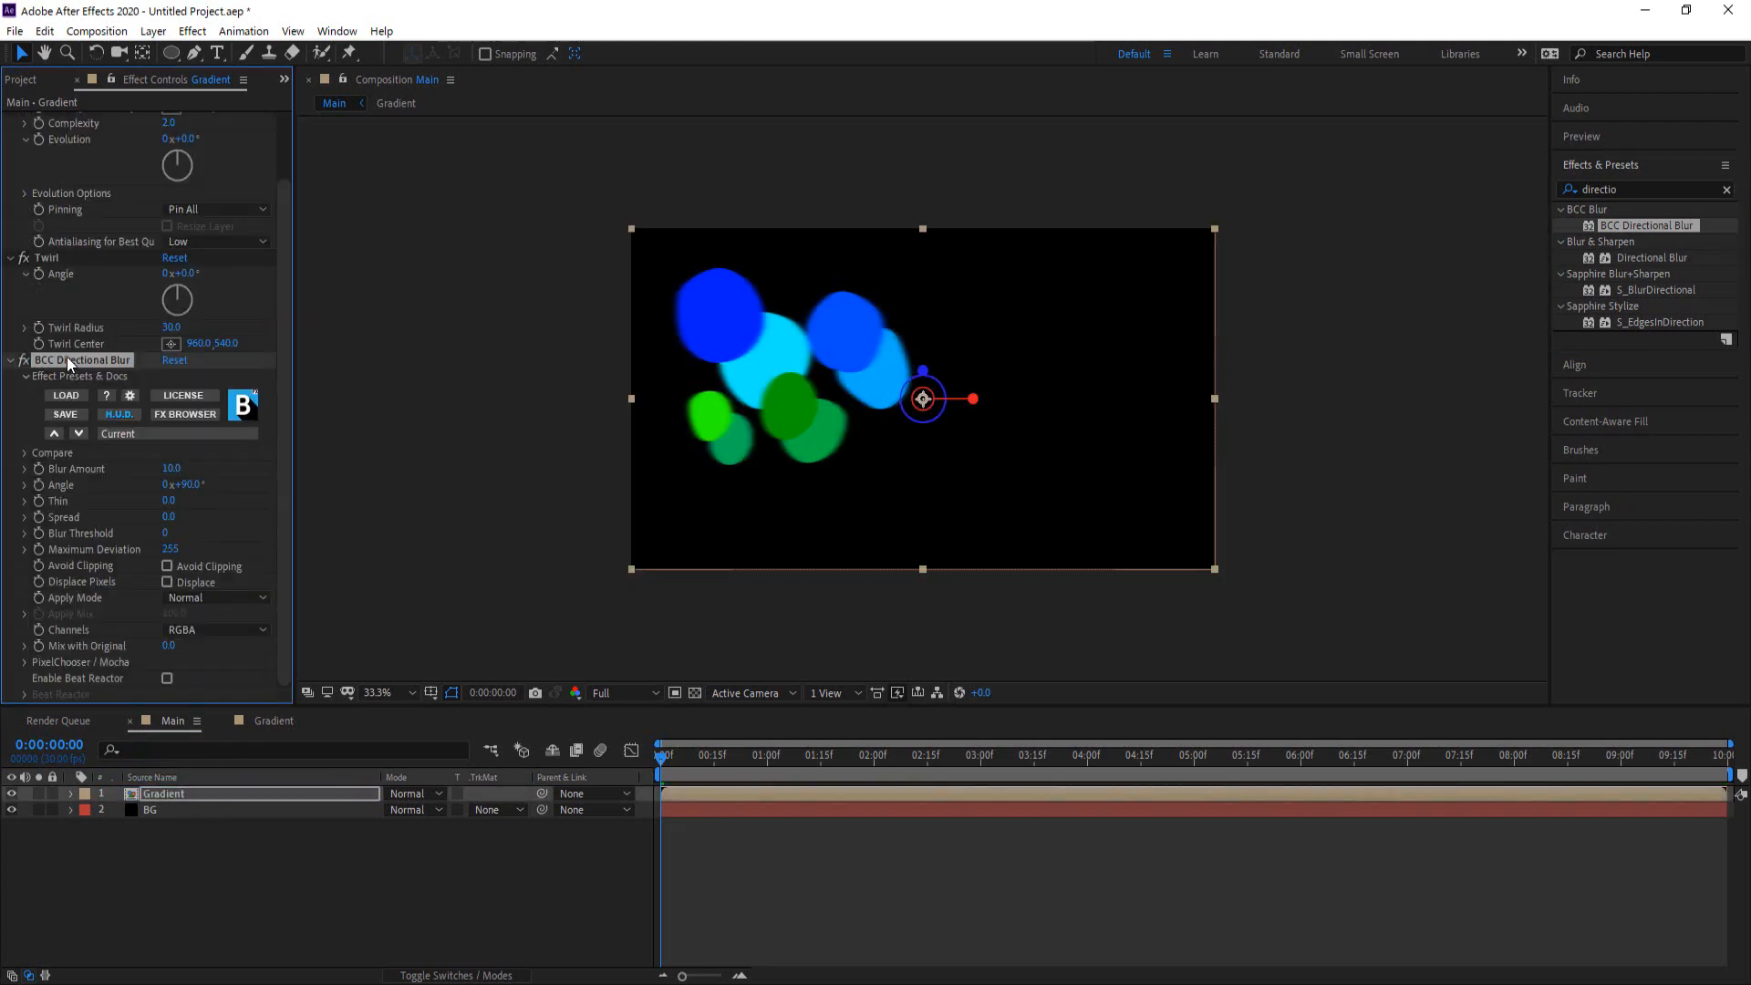
key(Delete)
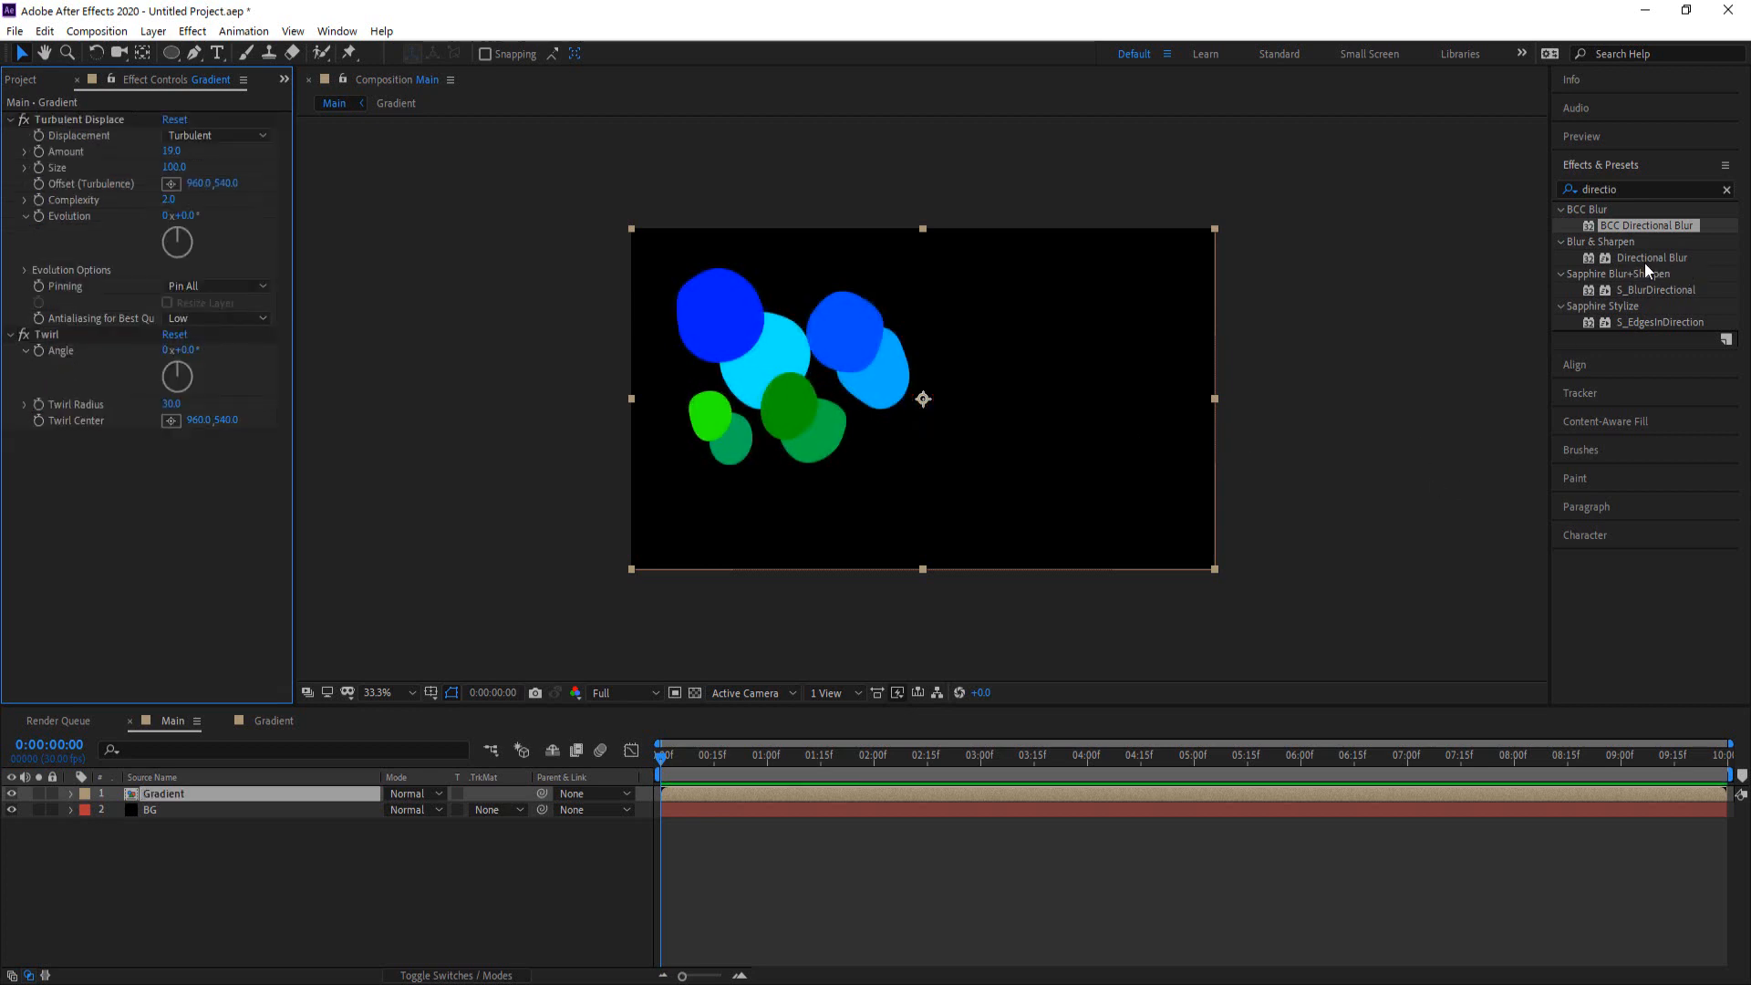
drag(1645, 260, 179, 790)
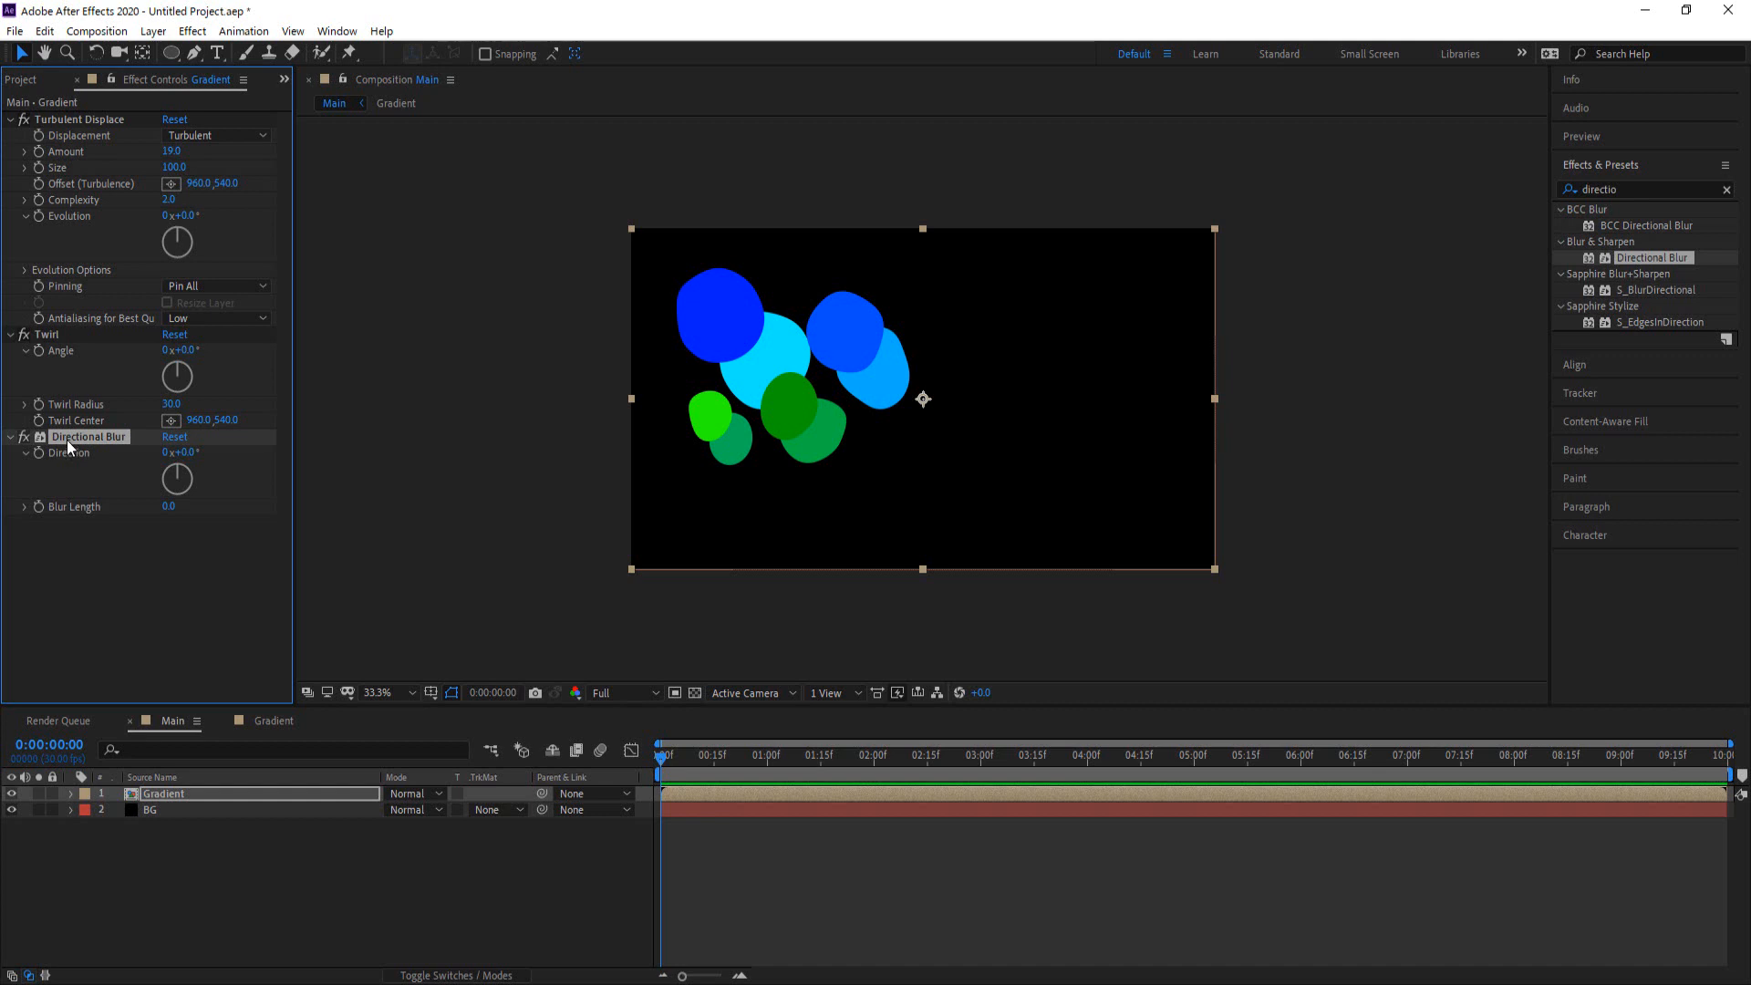
drag(85, 436, 82, 326)
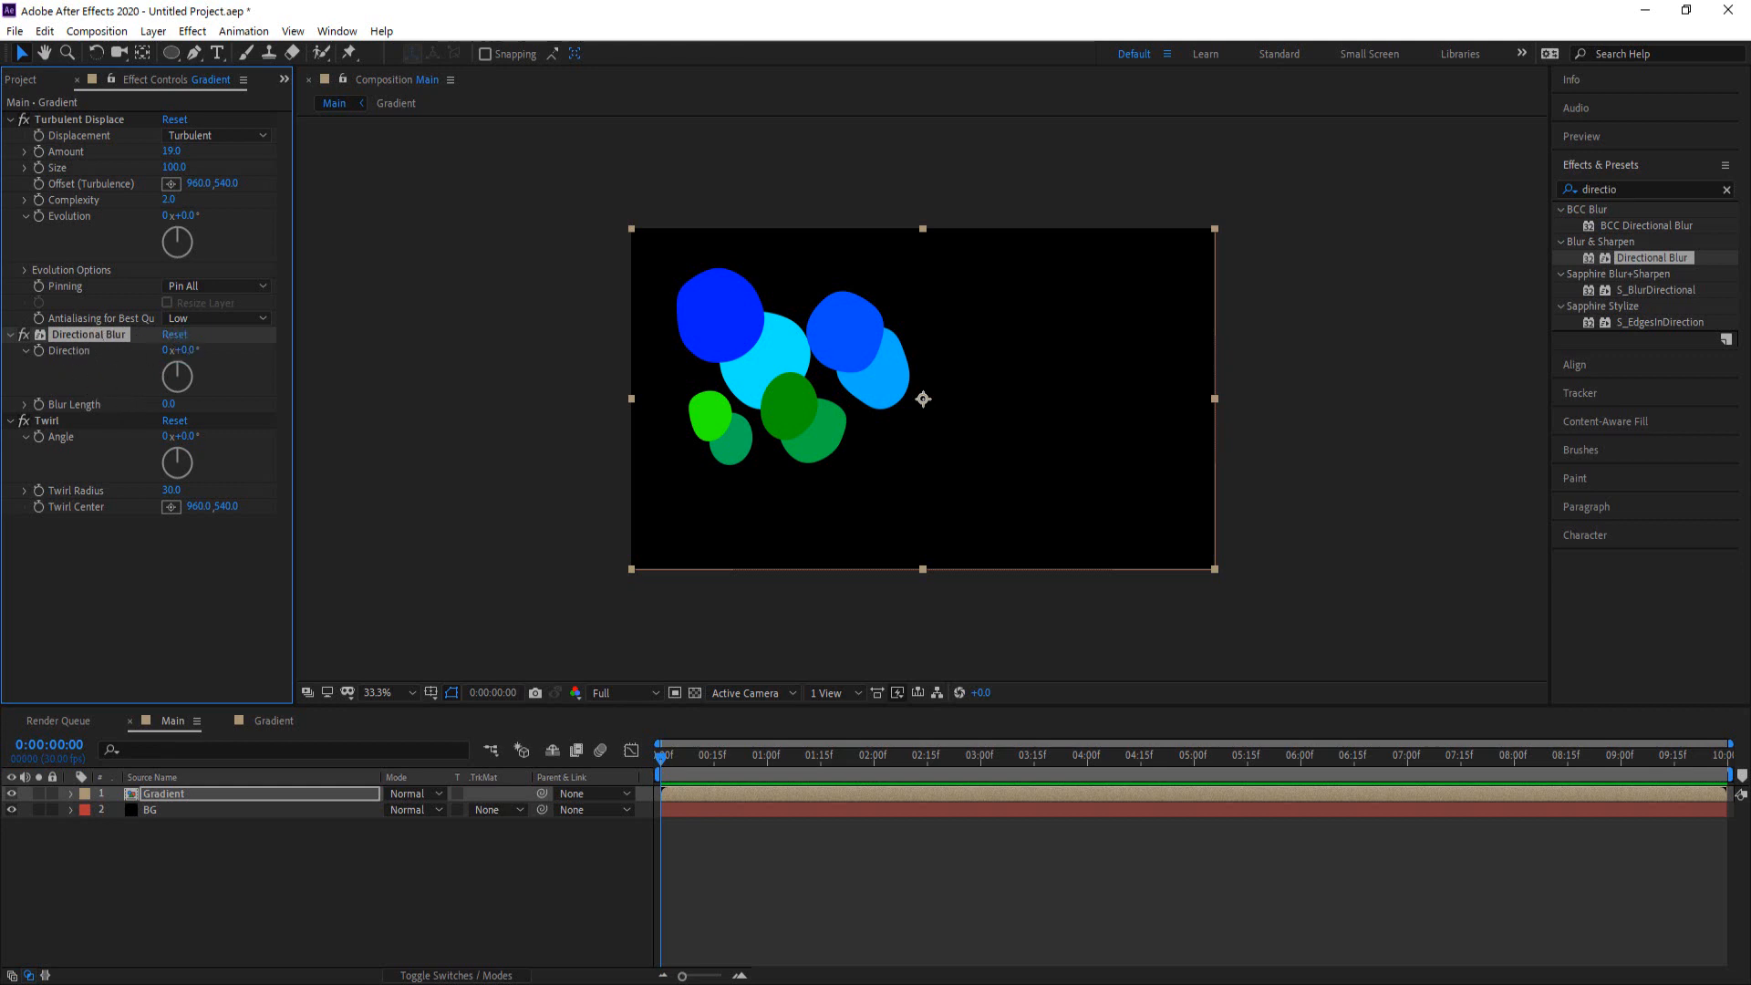
Try Directional Blur lengths of 500 and 600 on the Gradient layer
click(166, 405)
text(500)
key(Return)
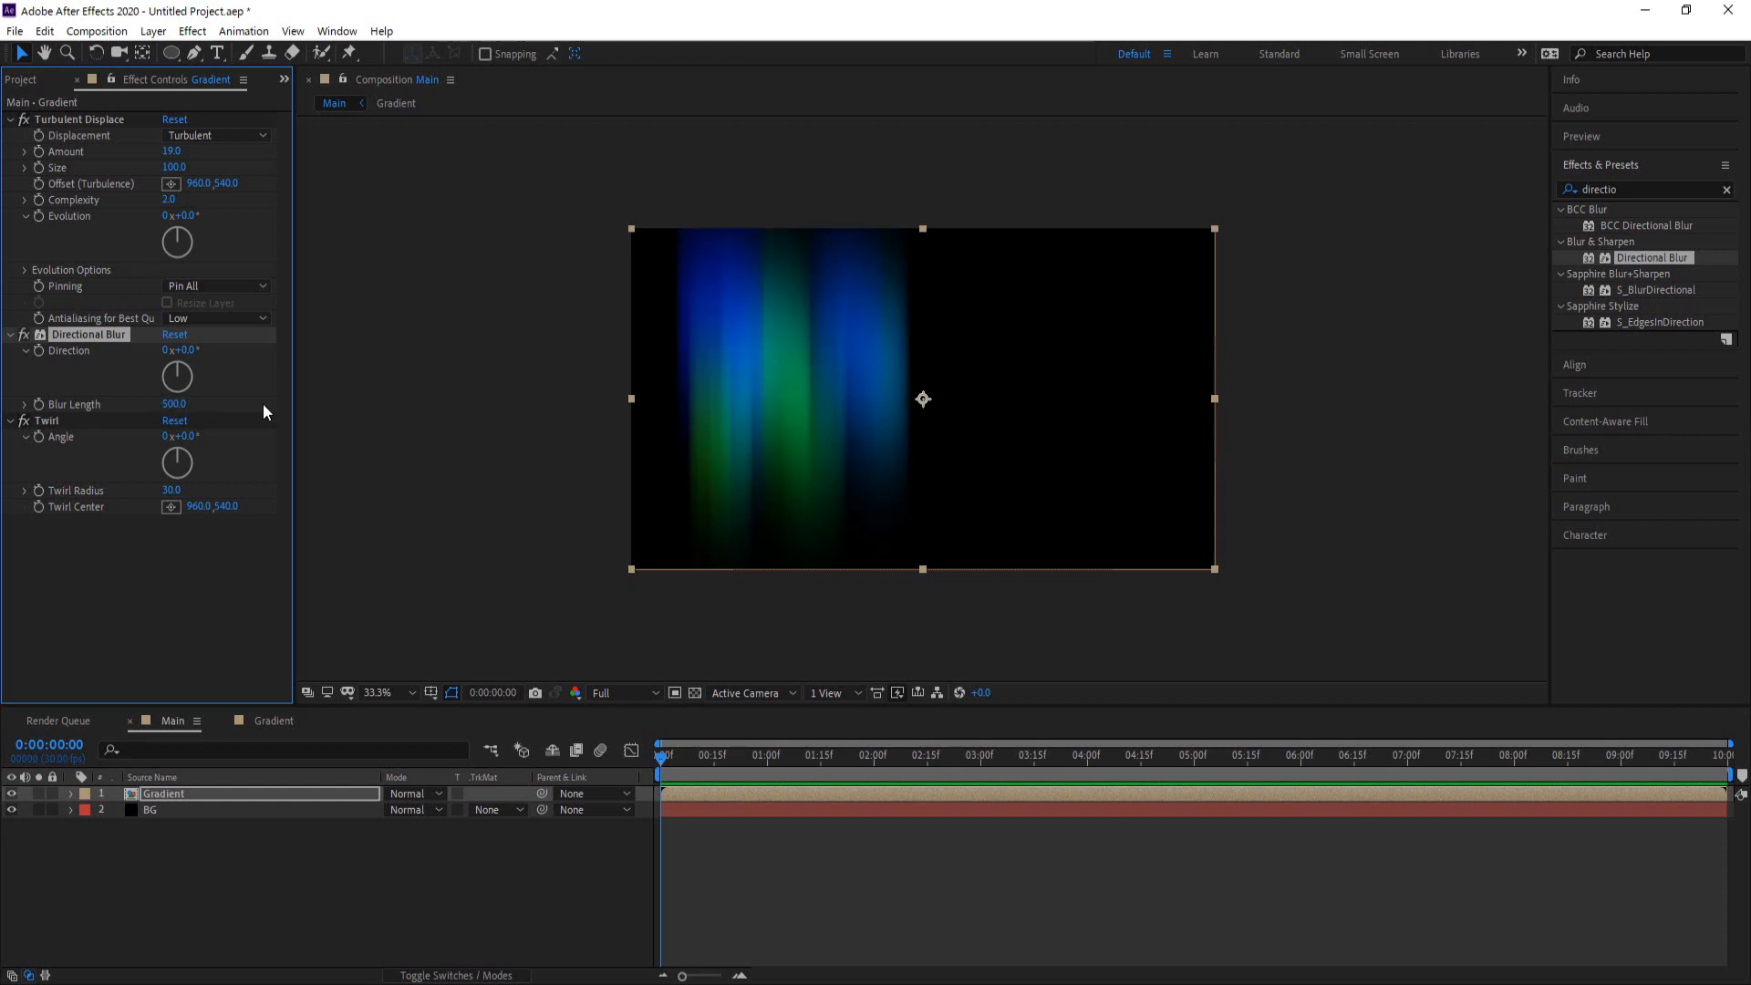
click(174, 405)
text(600)
key(Return)
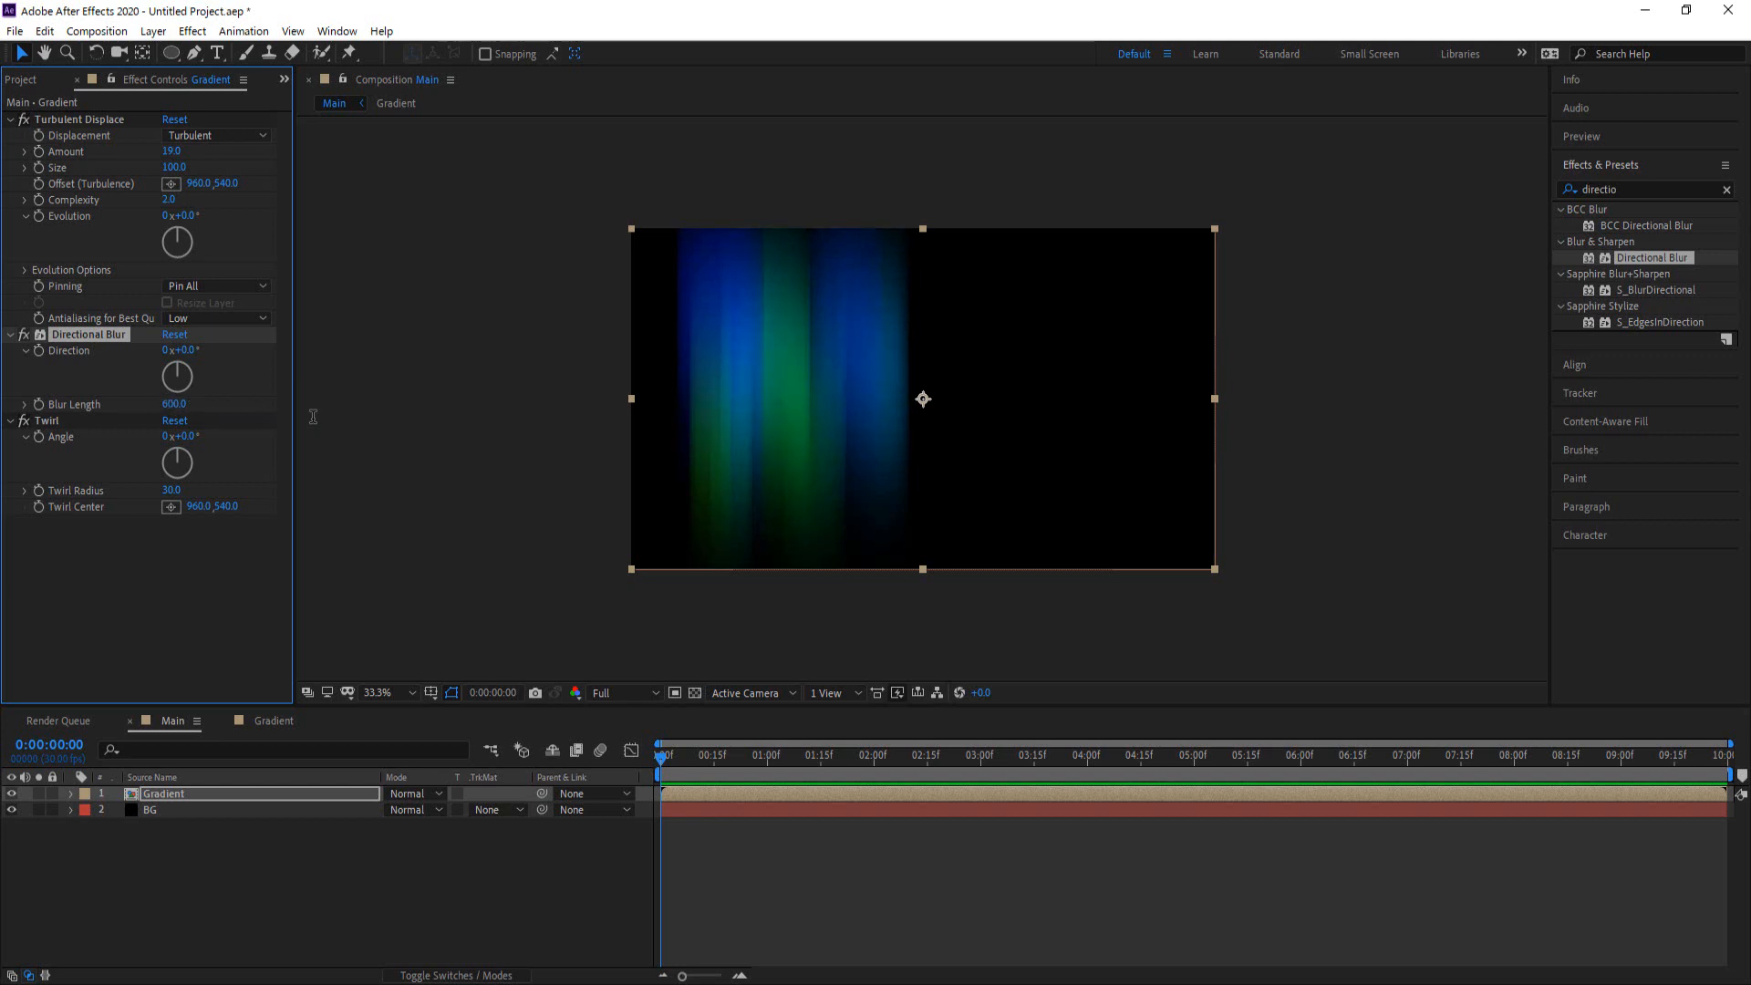
key(Delete)
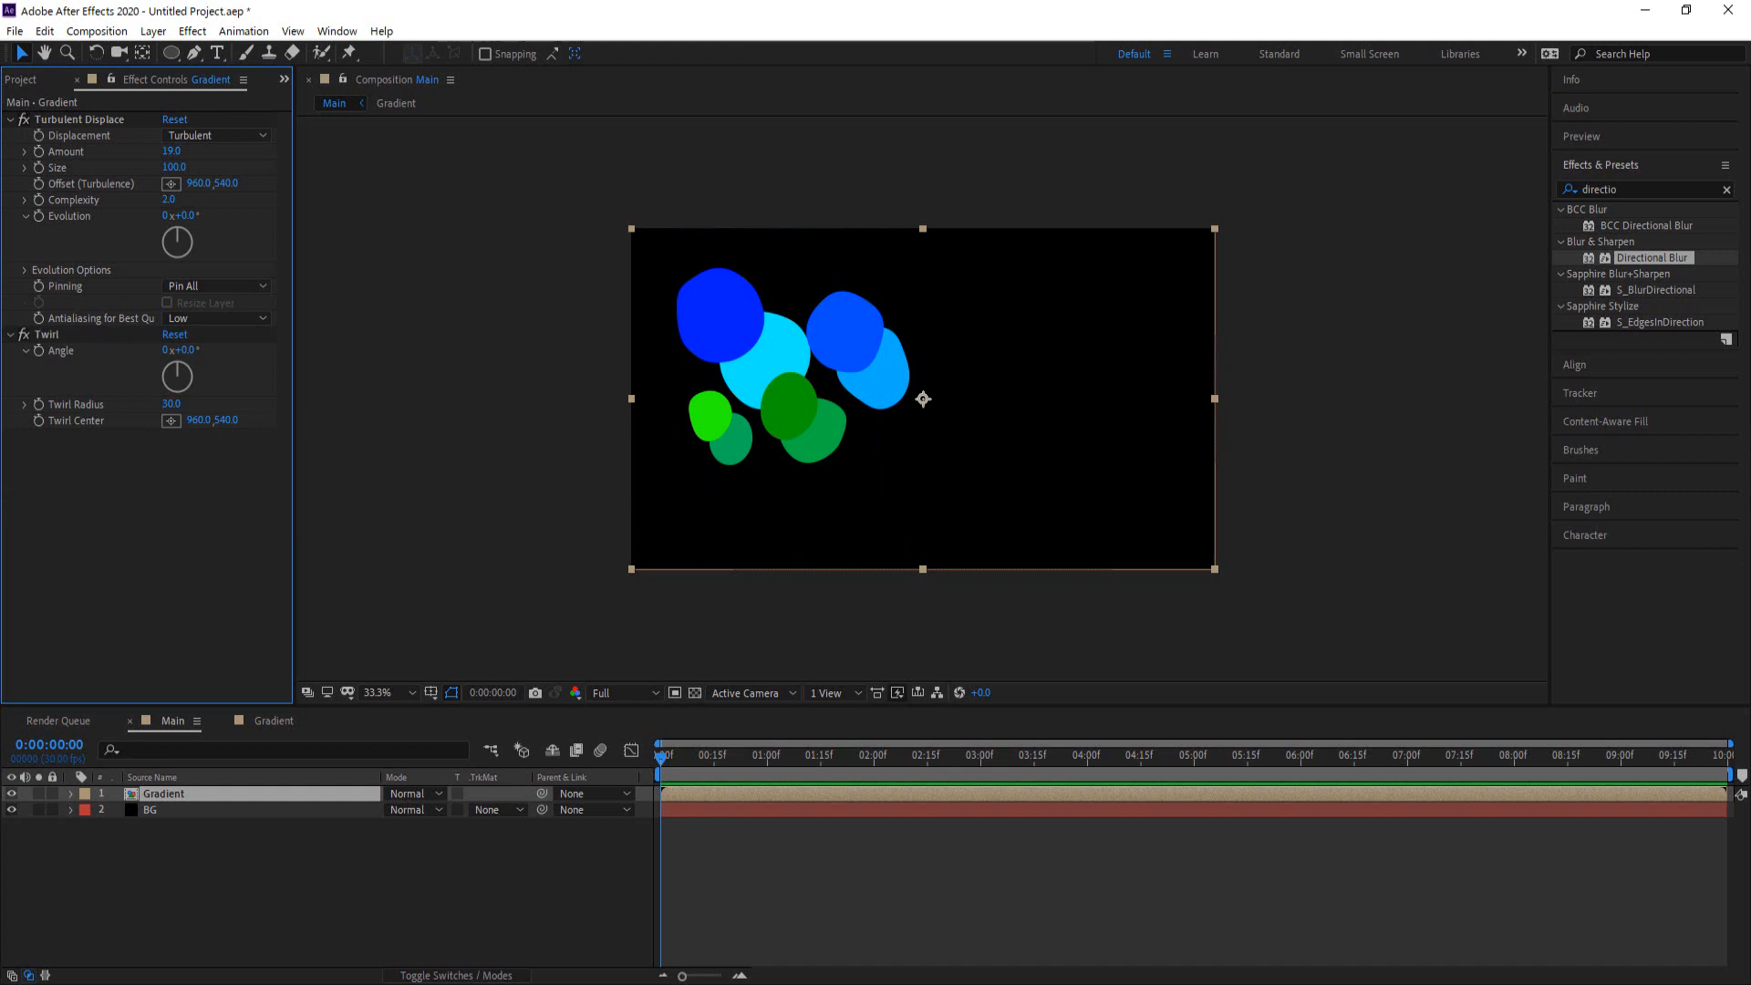
click(172, 403)
text(700)
key(BackSpace)
key(BackSpace)
key(BackSpace)
key(Return)
click(175, 335)
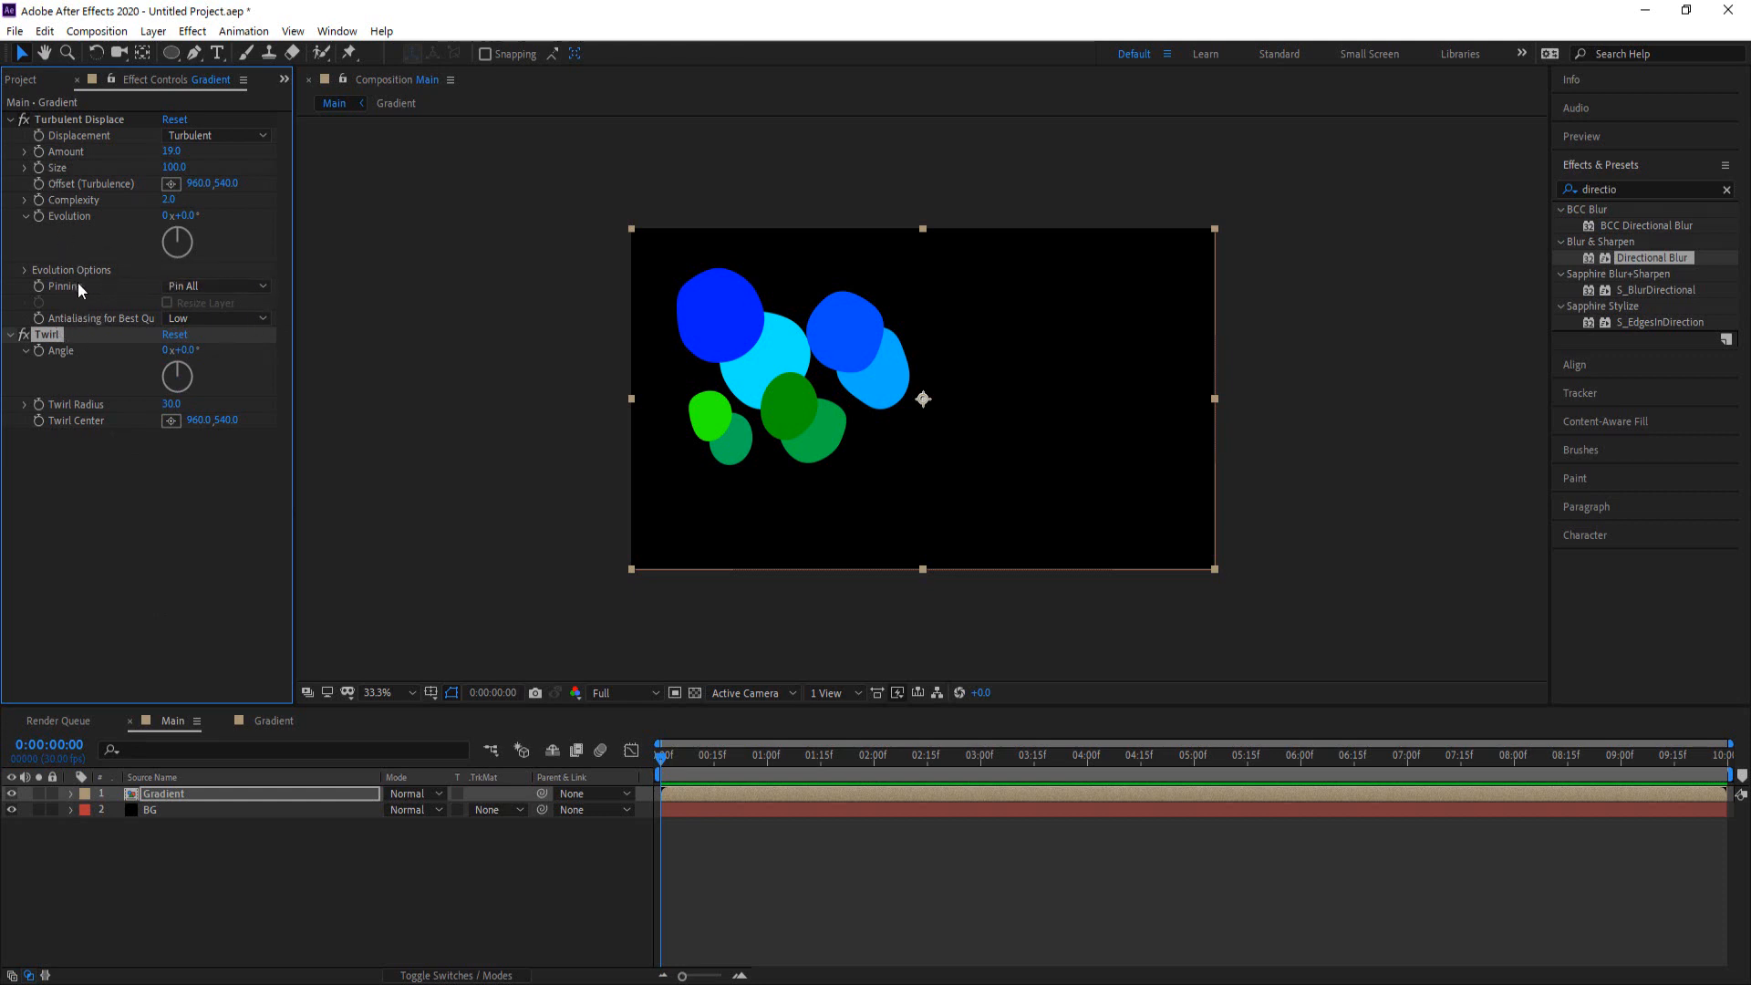
Undo the Twirl reset, the Twirl value change and the deletion of Directional Blur
click(44, 33)
click(85, 57)
click(52, 35)
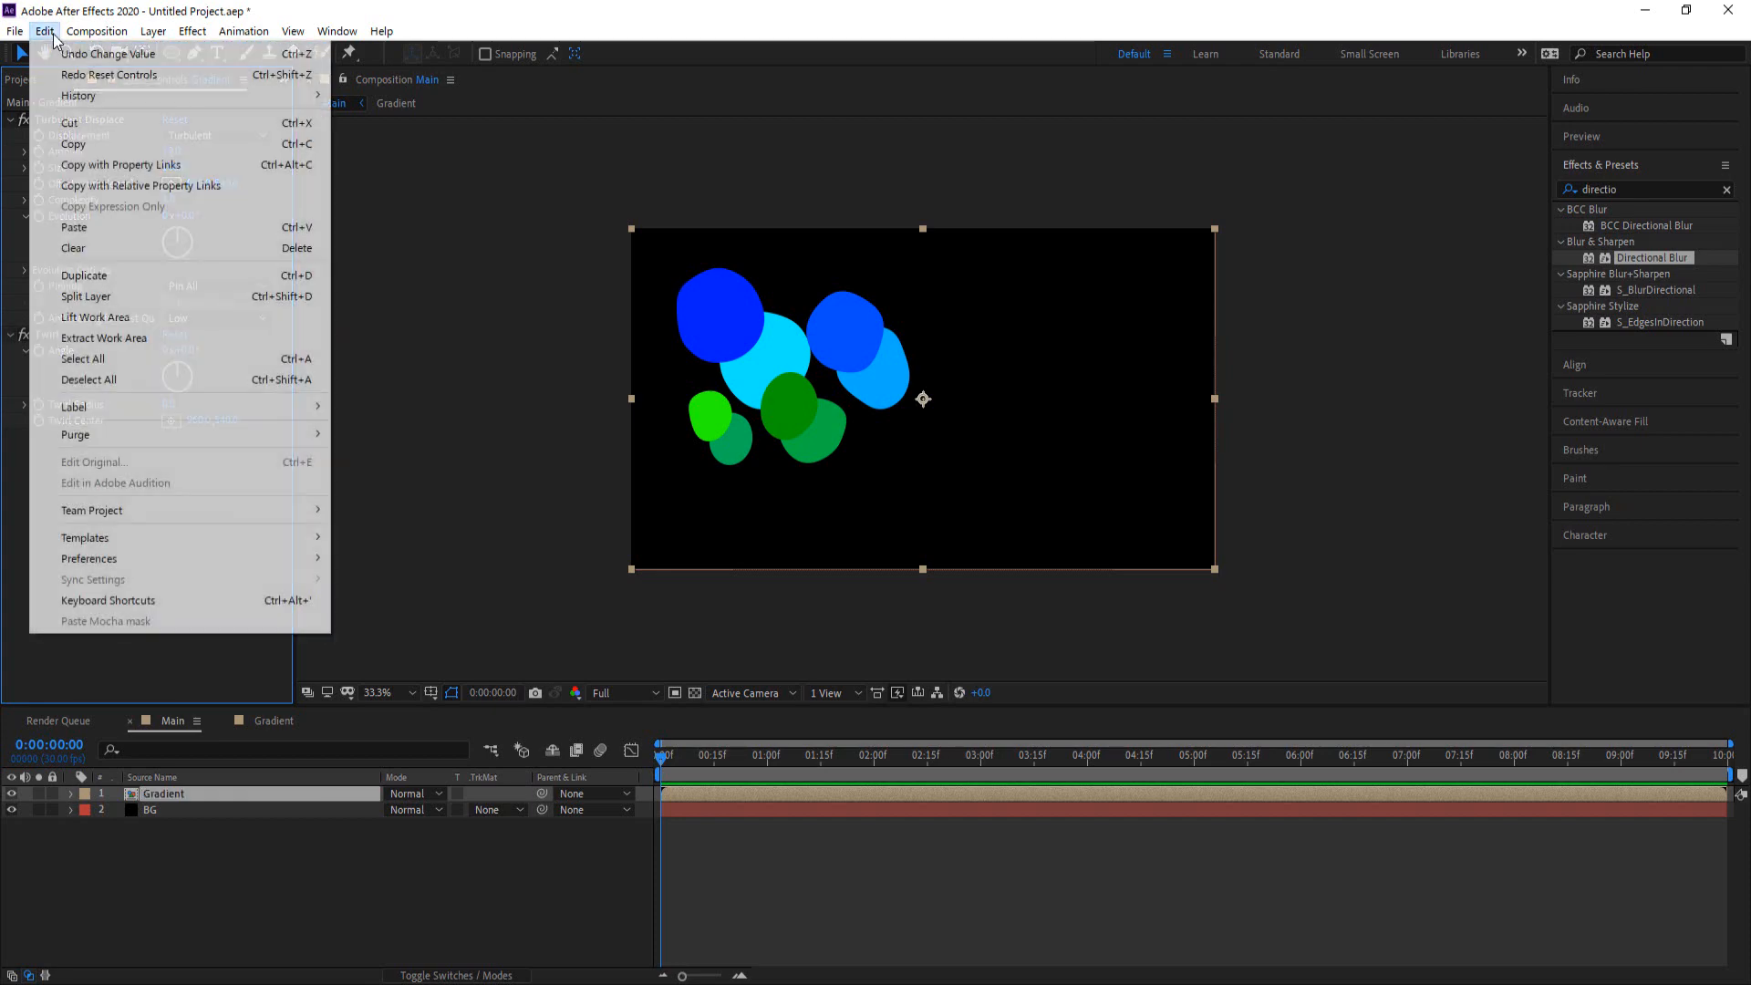
click(57, 54)
click(45, 32)
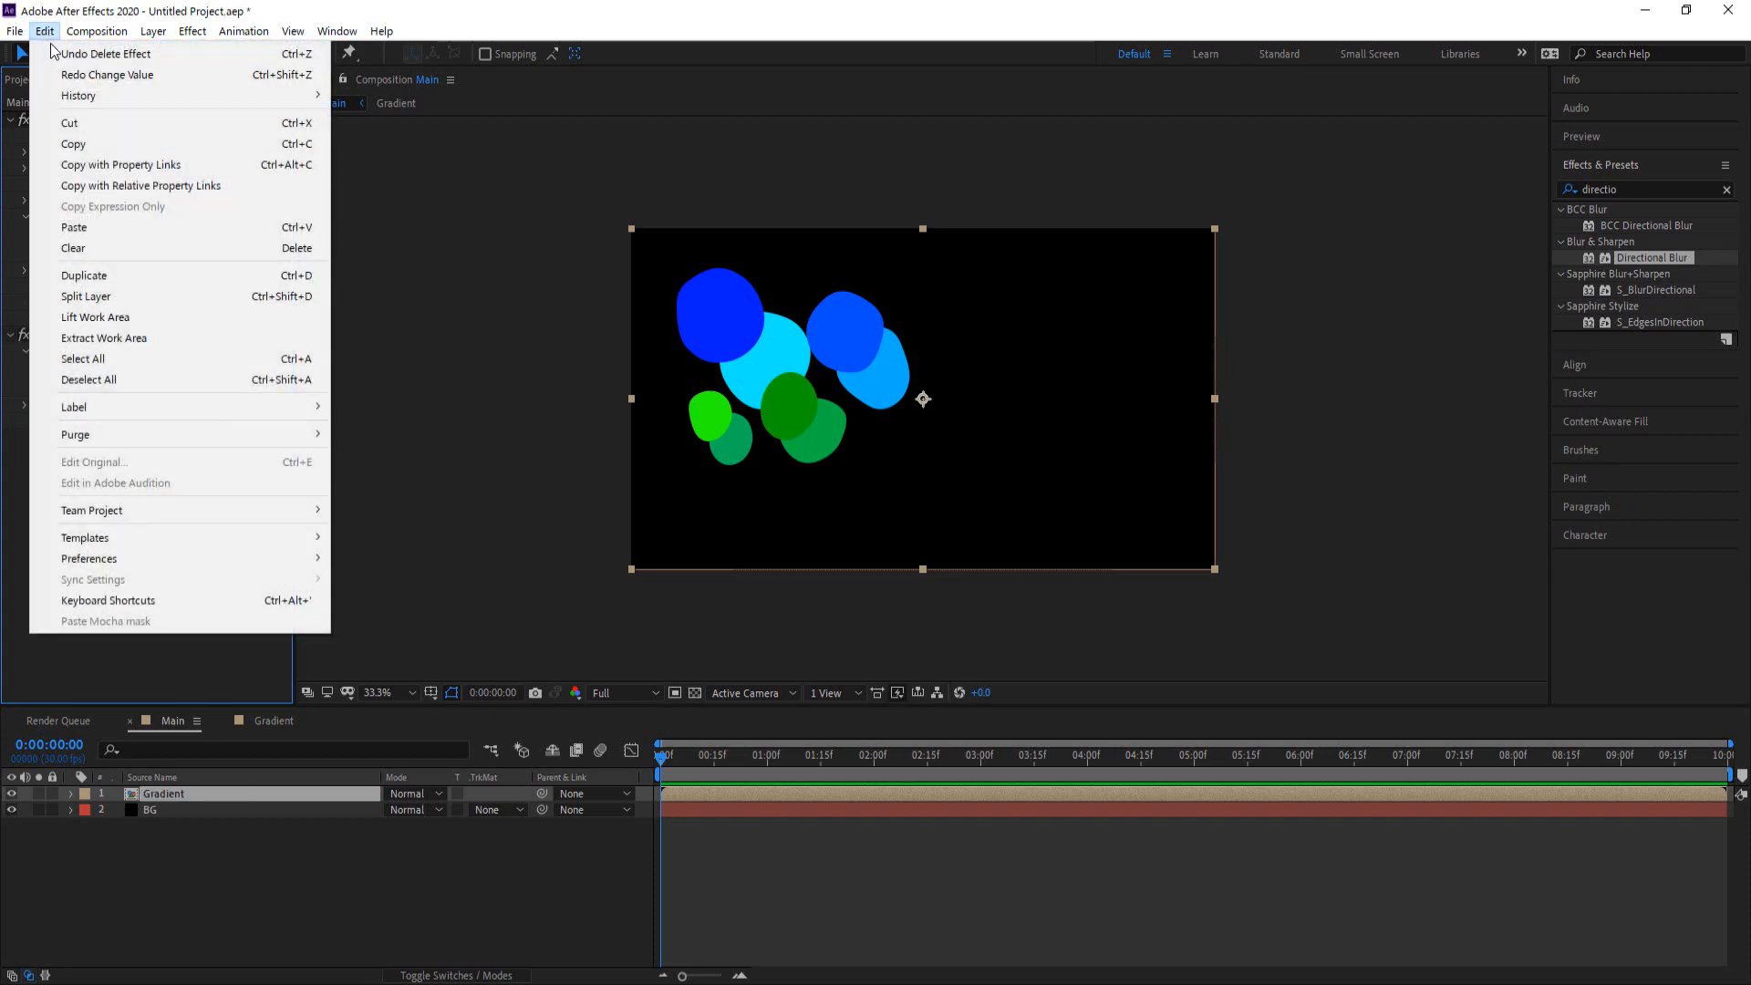
click(55, 53)
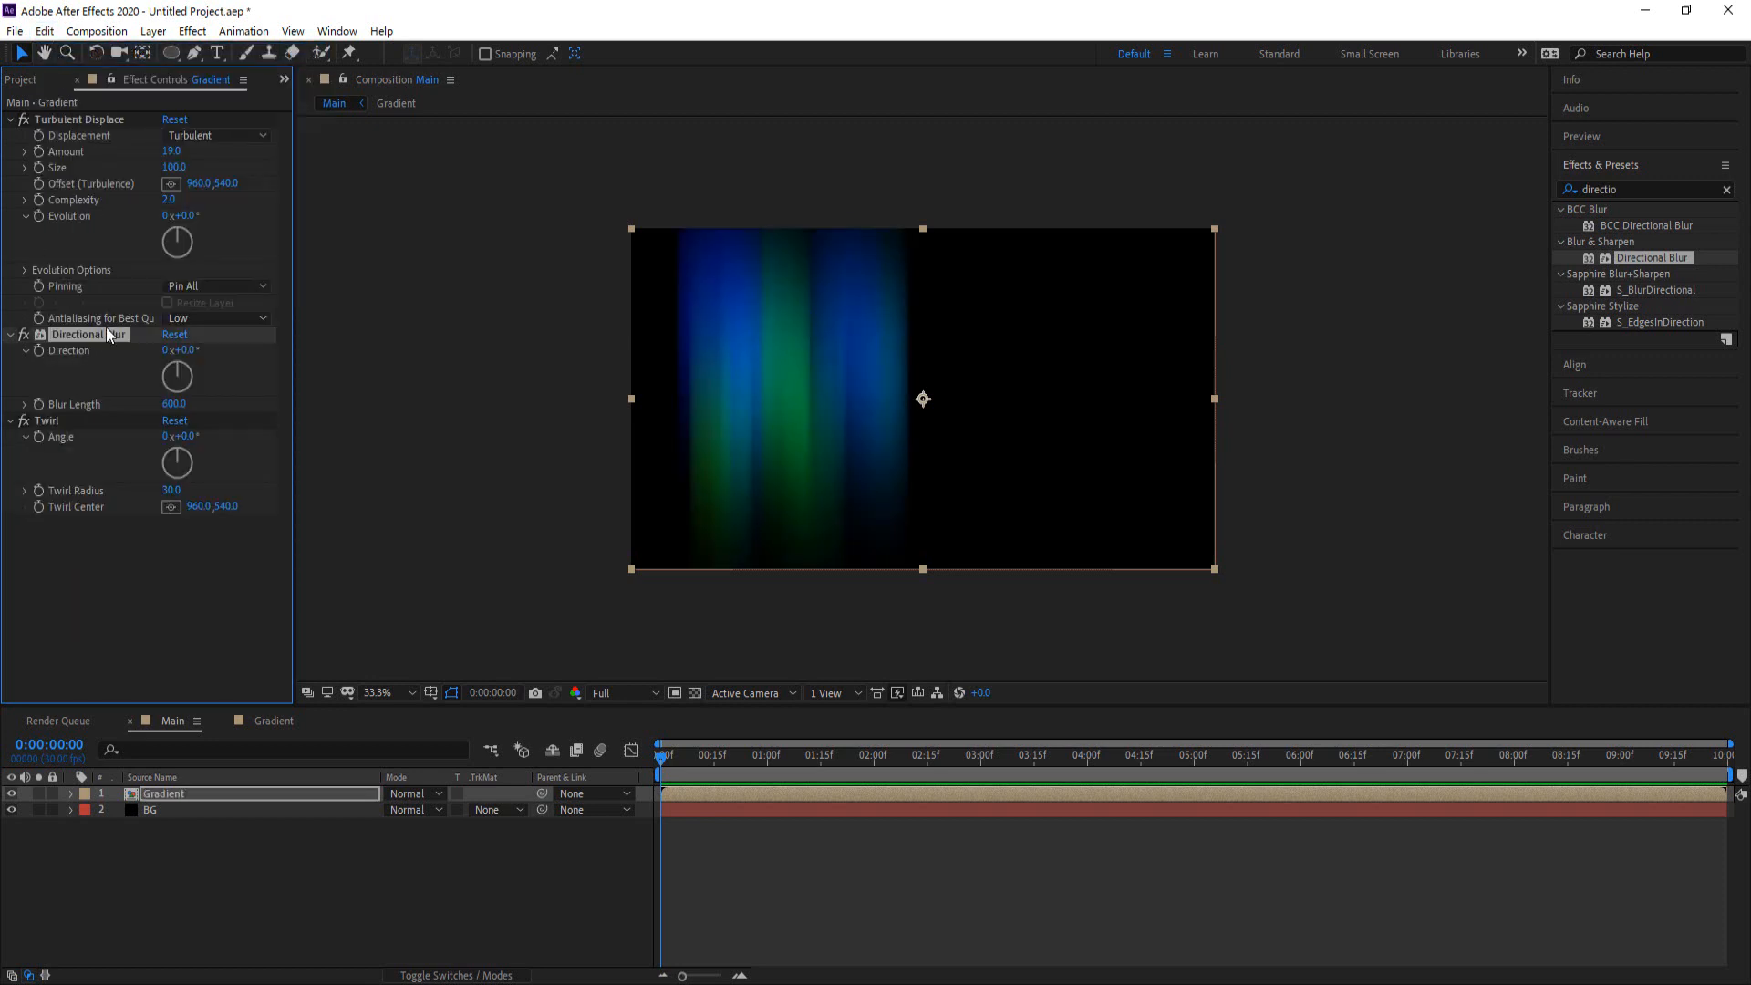
Set the Directional Blur's Blur Length to 700 on the Gradient layer
click(176, 404)
key(BackSpace)
text(700)
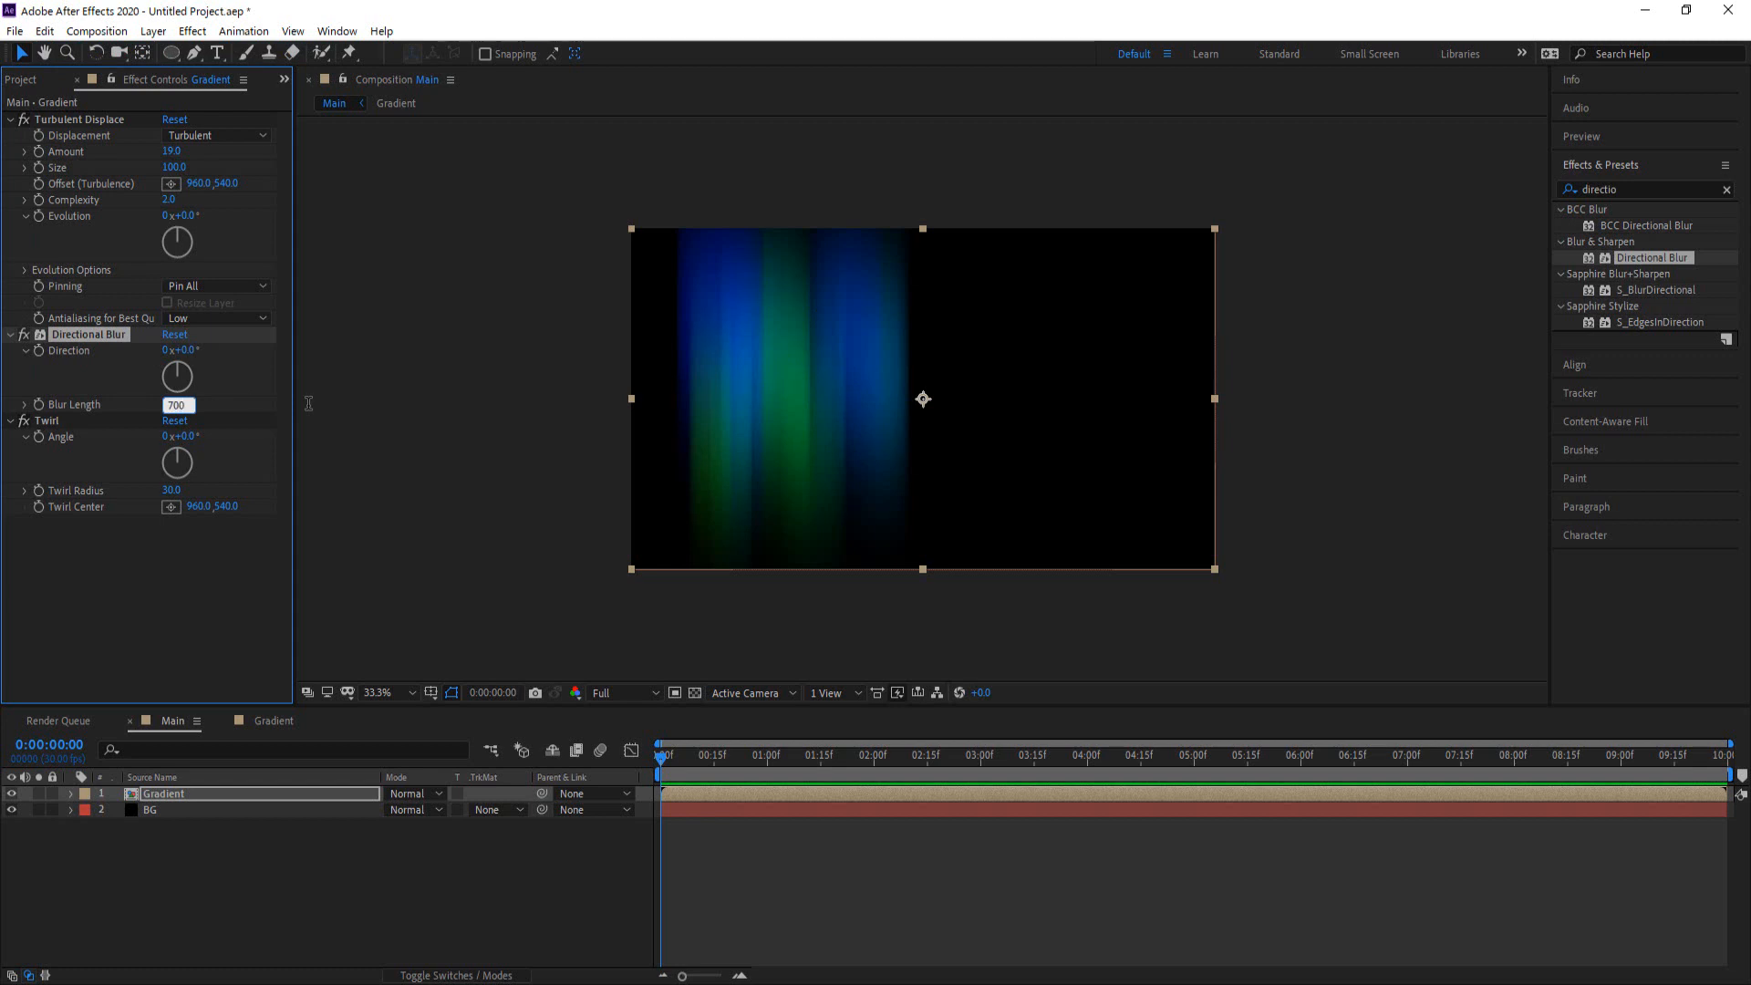
key(Return)
Set the Twirl effect's Twirl Radius to 100 and its Angle to about 219°
click(66, 424)
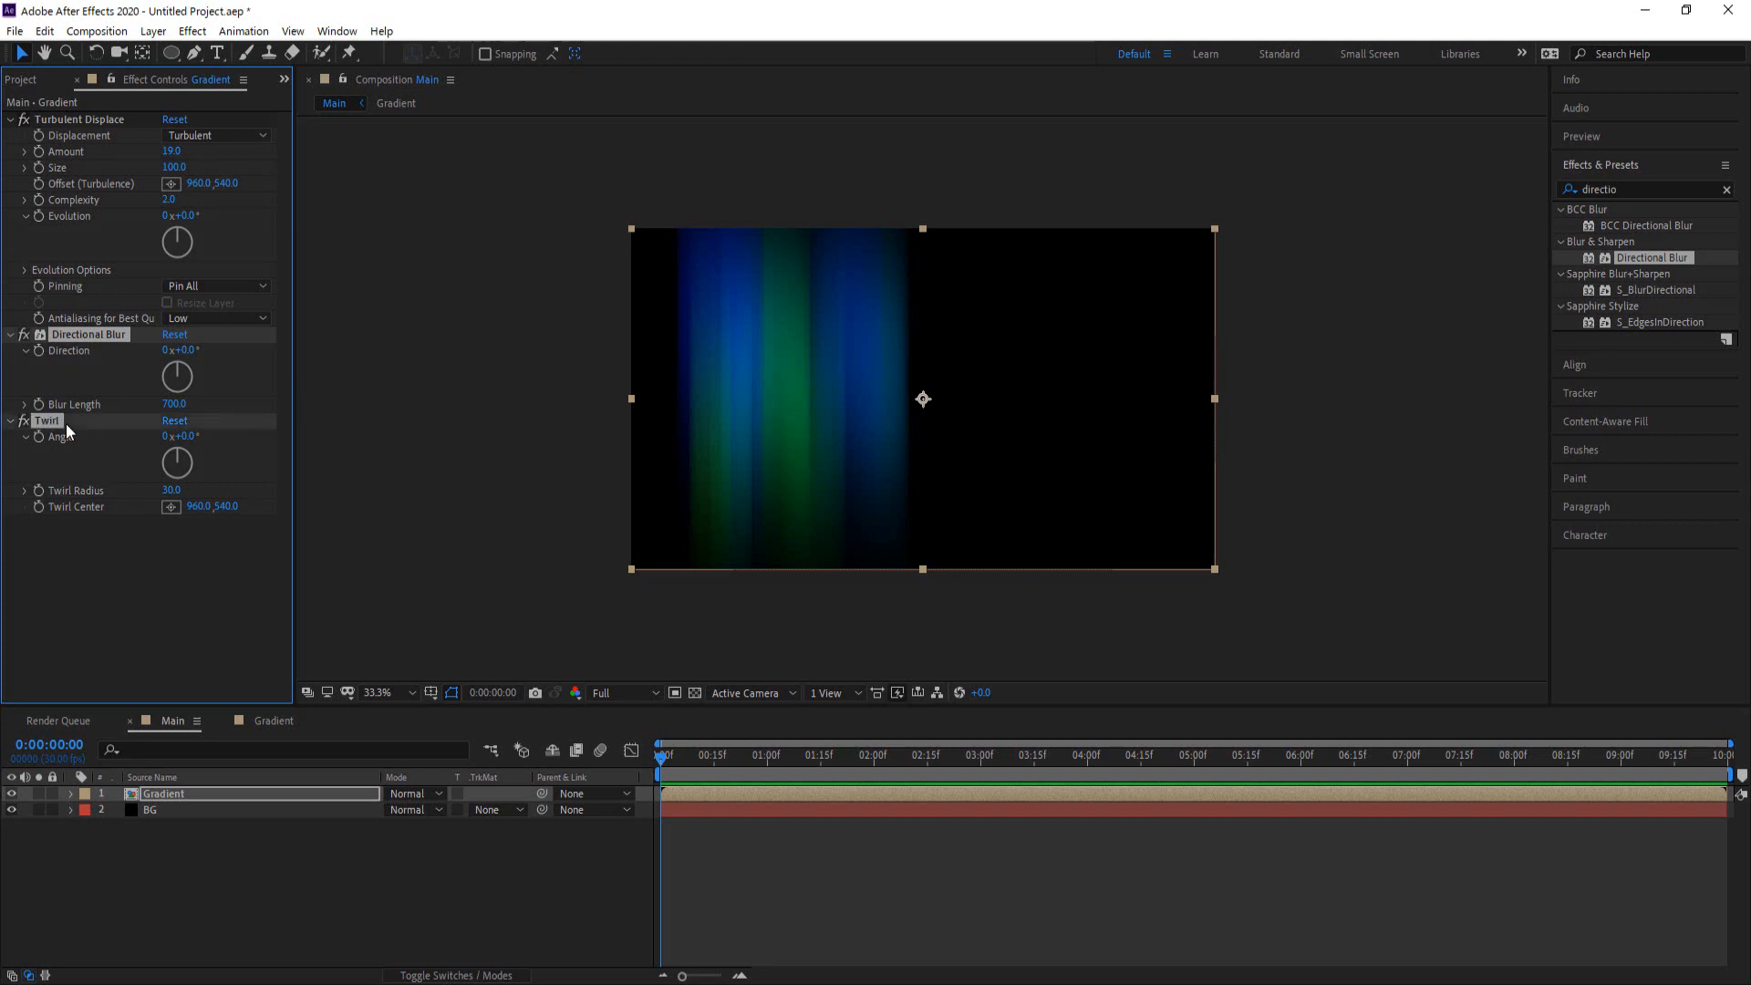
text(100)
key(Return)
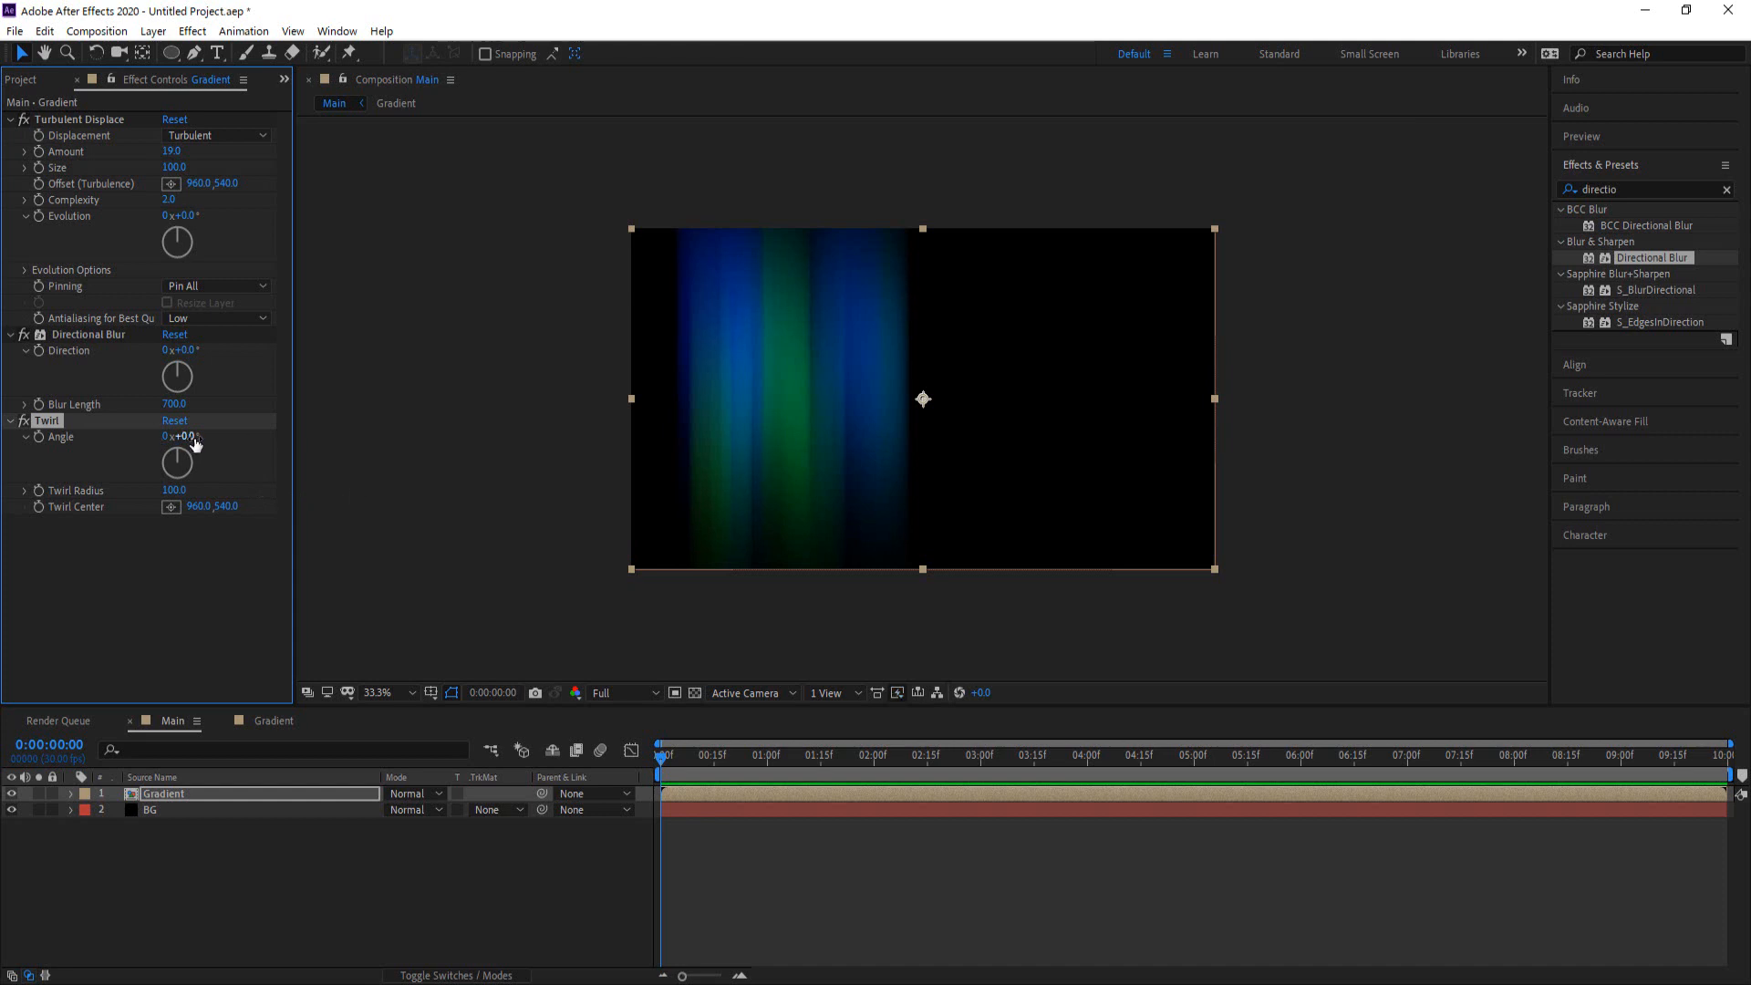
drag(187, 437, 419, 463)
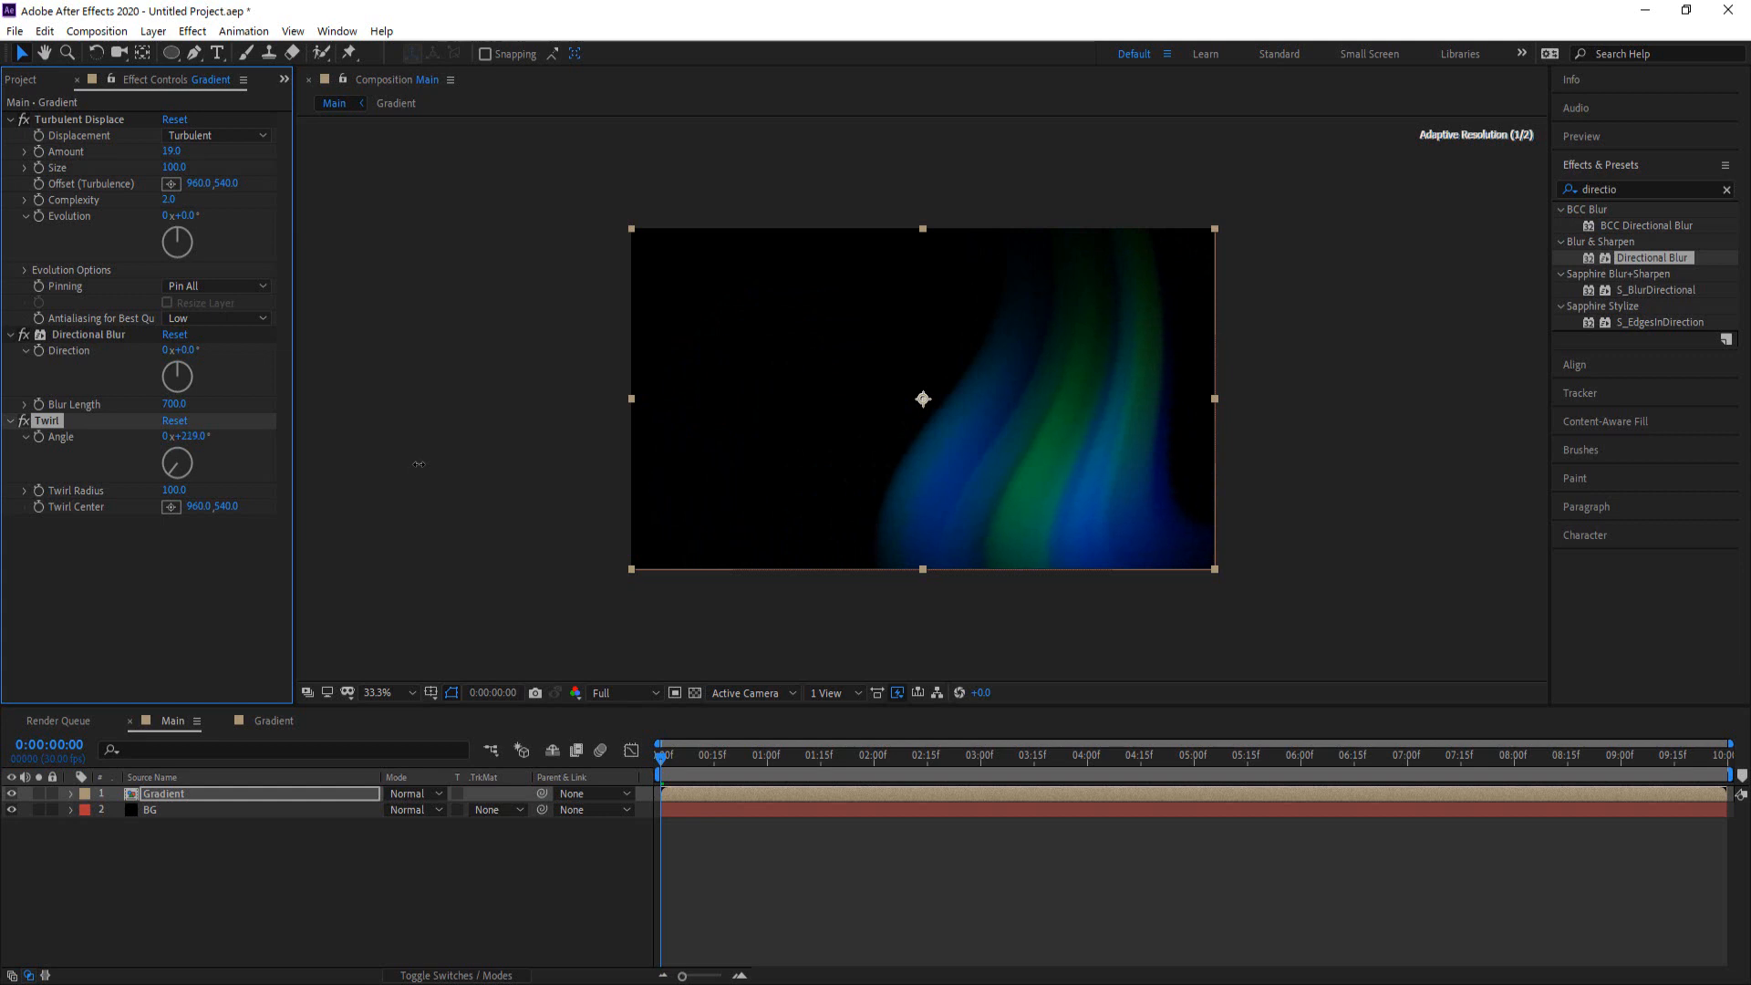
Set the Twirl's Angle to about 231° and its Twirl Center to 959, 540 on the Gradient layer
drag(419, 465, 430, 464)
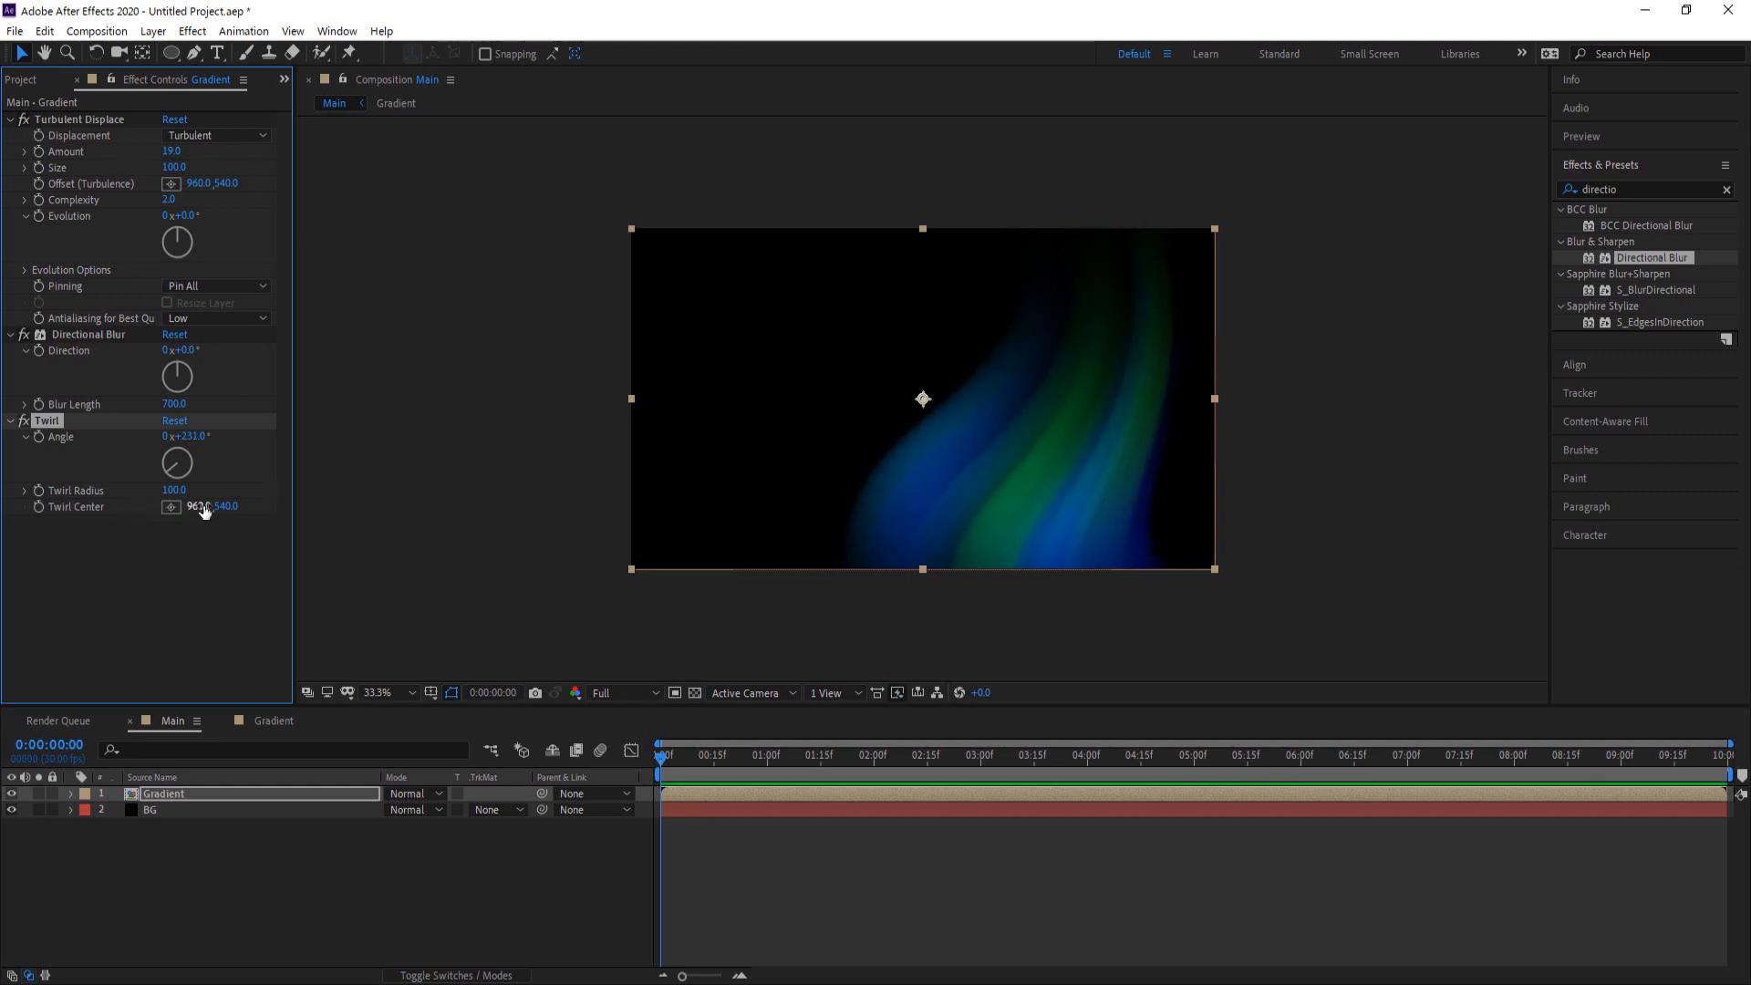
mouse_move(193, 511)
mouse_down()
mouse_move(277, 504)
mouse_move(187, 505)
mouse_up()
click(190, 901)
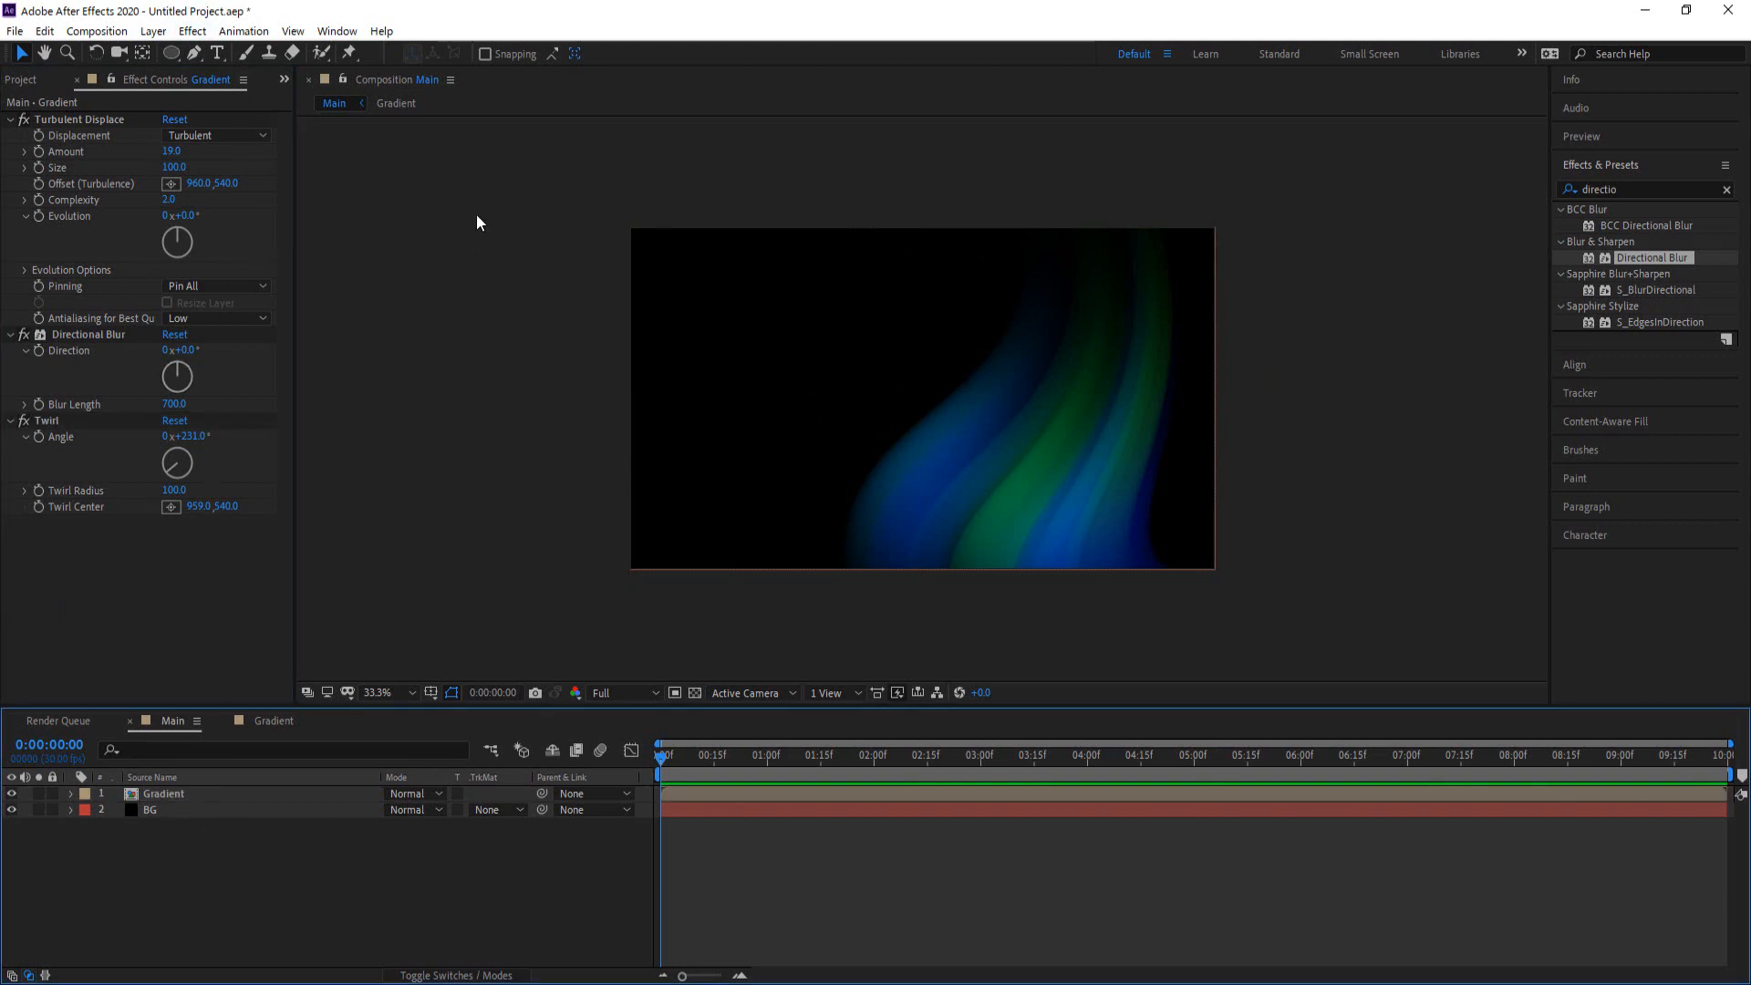
Add a second composition viewer beside the locked Main viewer and show the Gradient composition in it
click(345, 78)
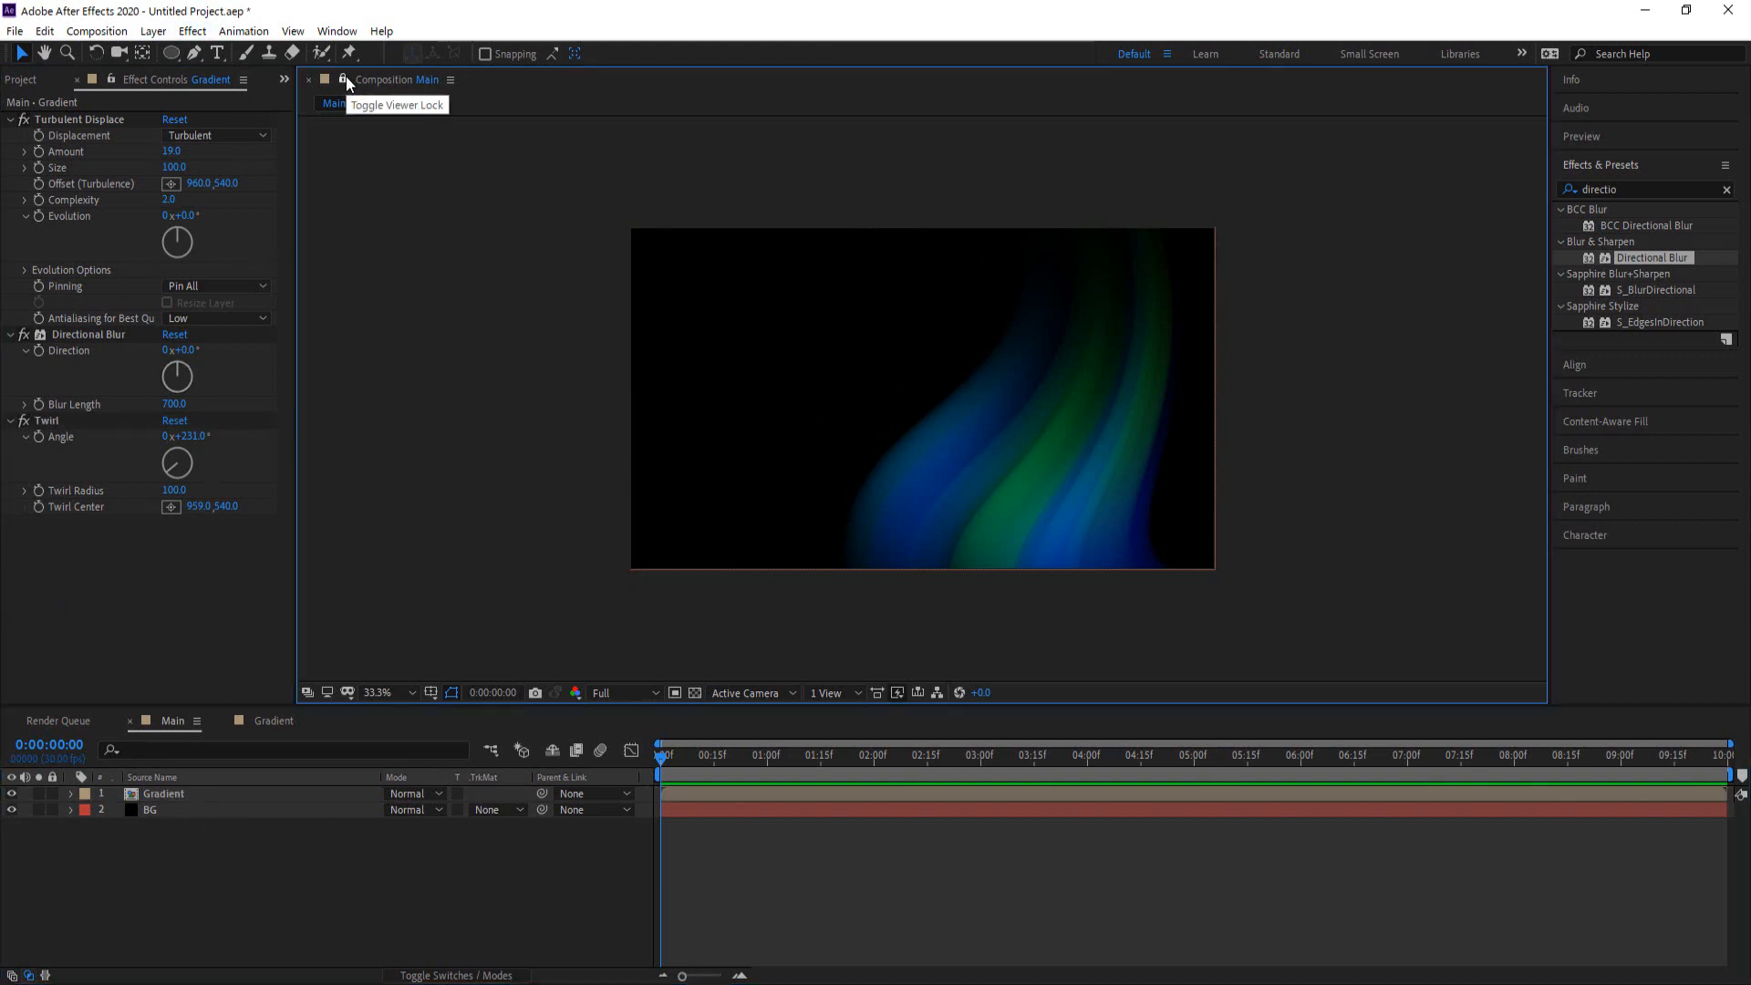
click(293, 31)
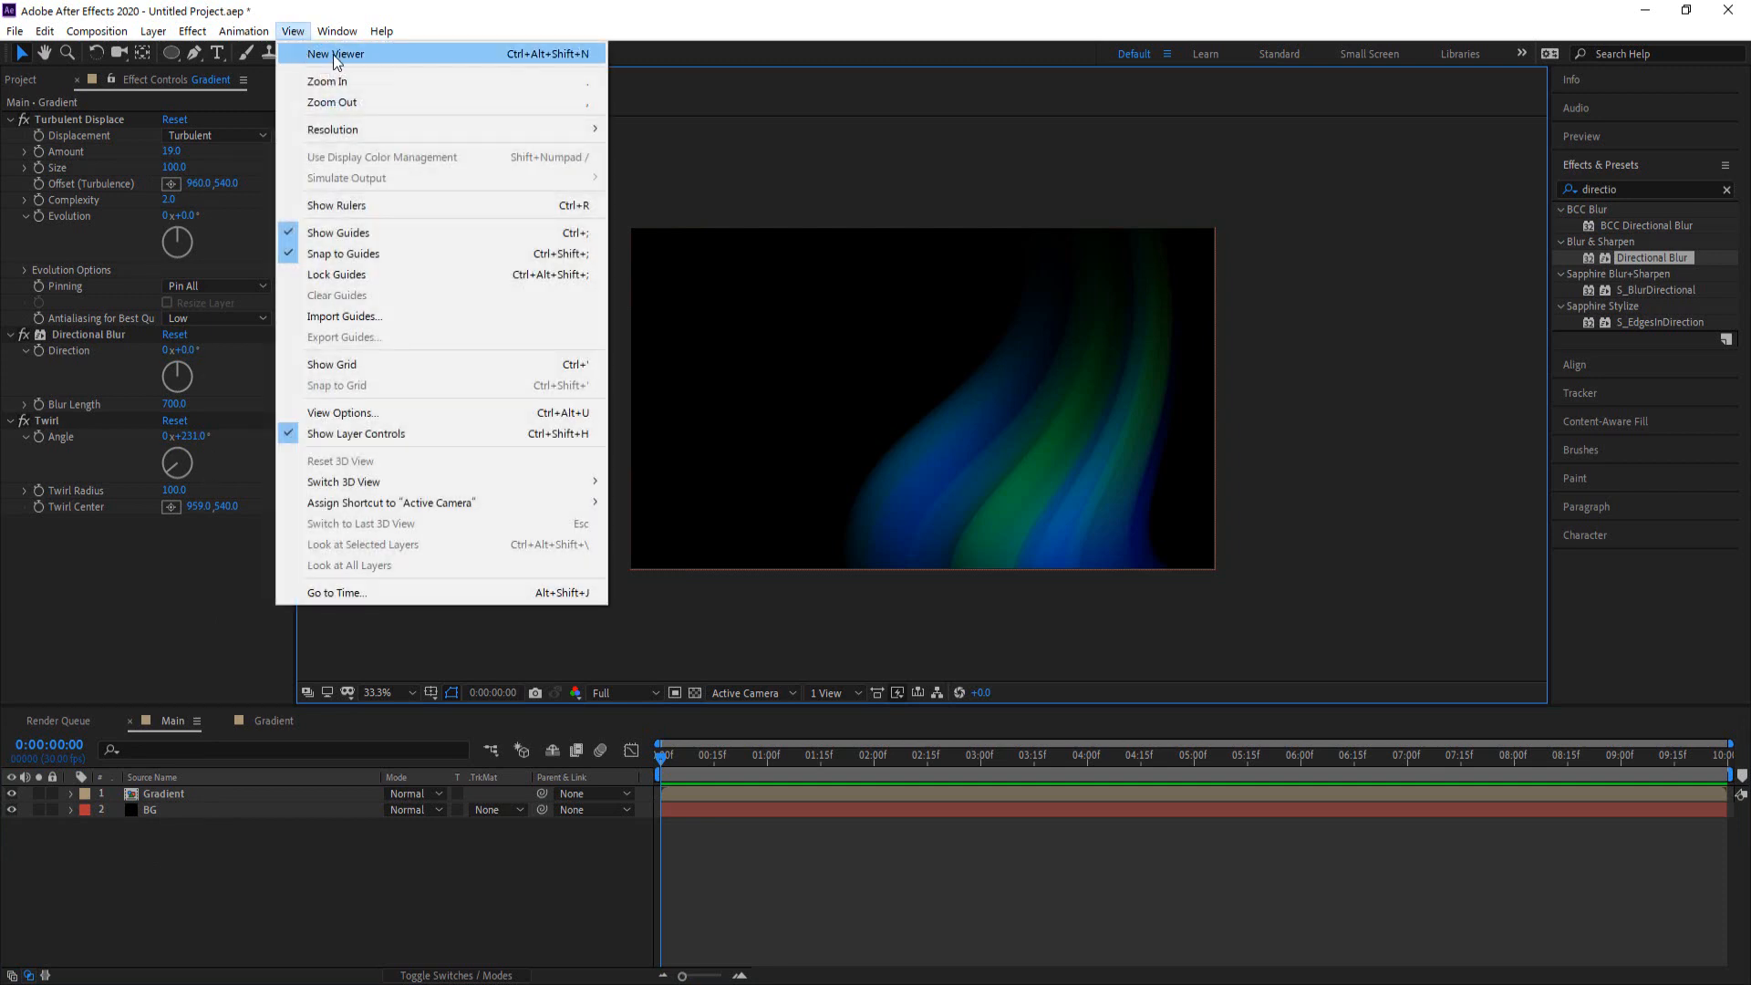
click(335, 56)
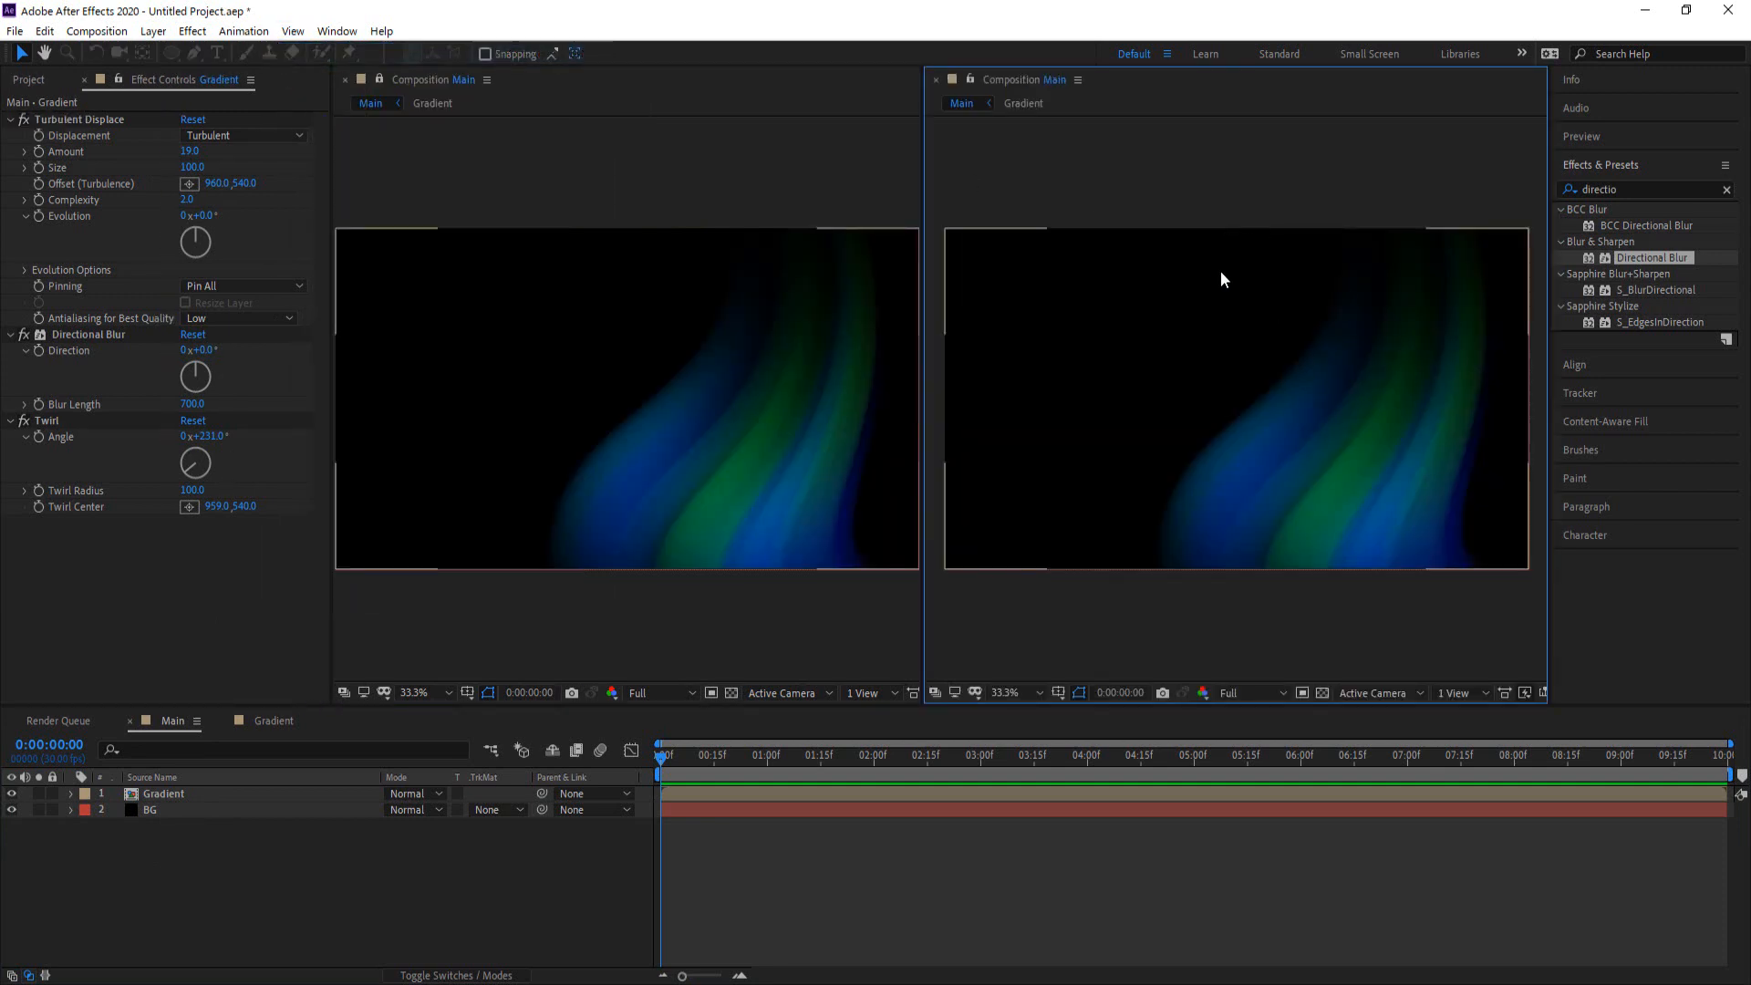
click(278, 720)
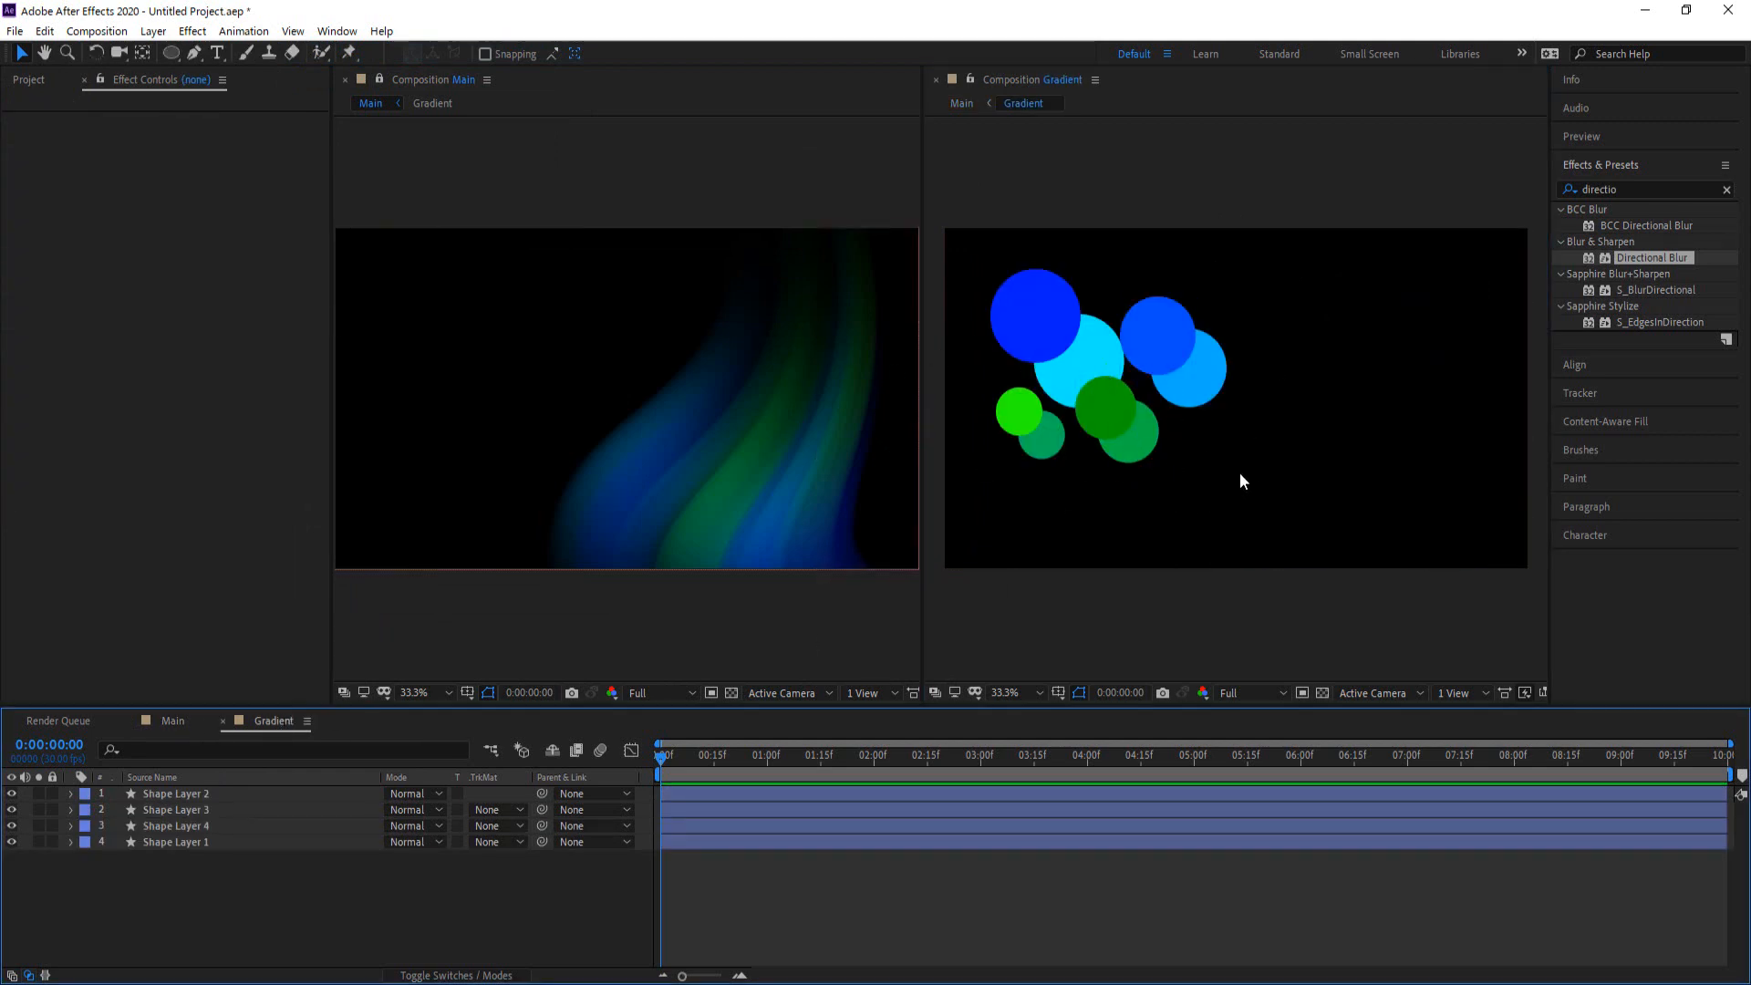
Duplicate all four circles in the Gradient composition and place the copies in the frame's upper-right area
drag(1240, 475, 927, 211)
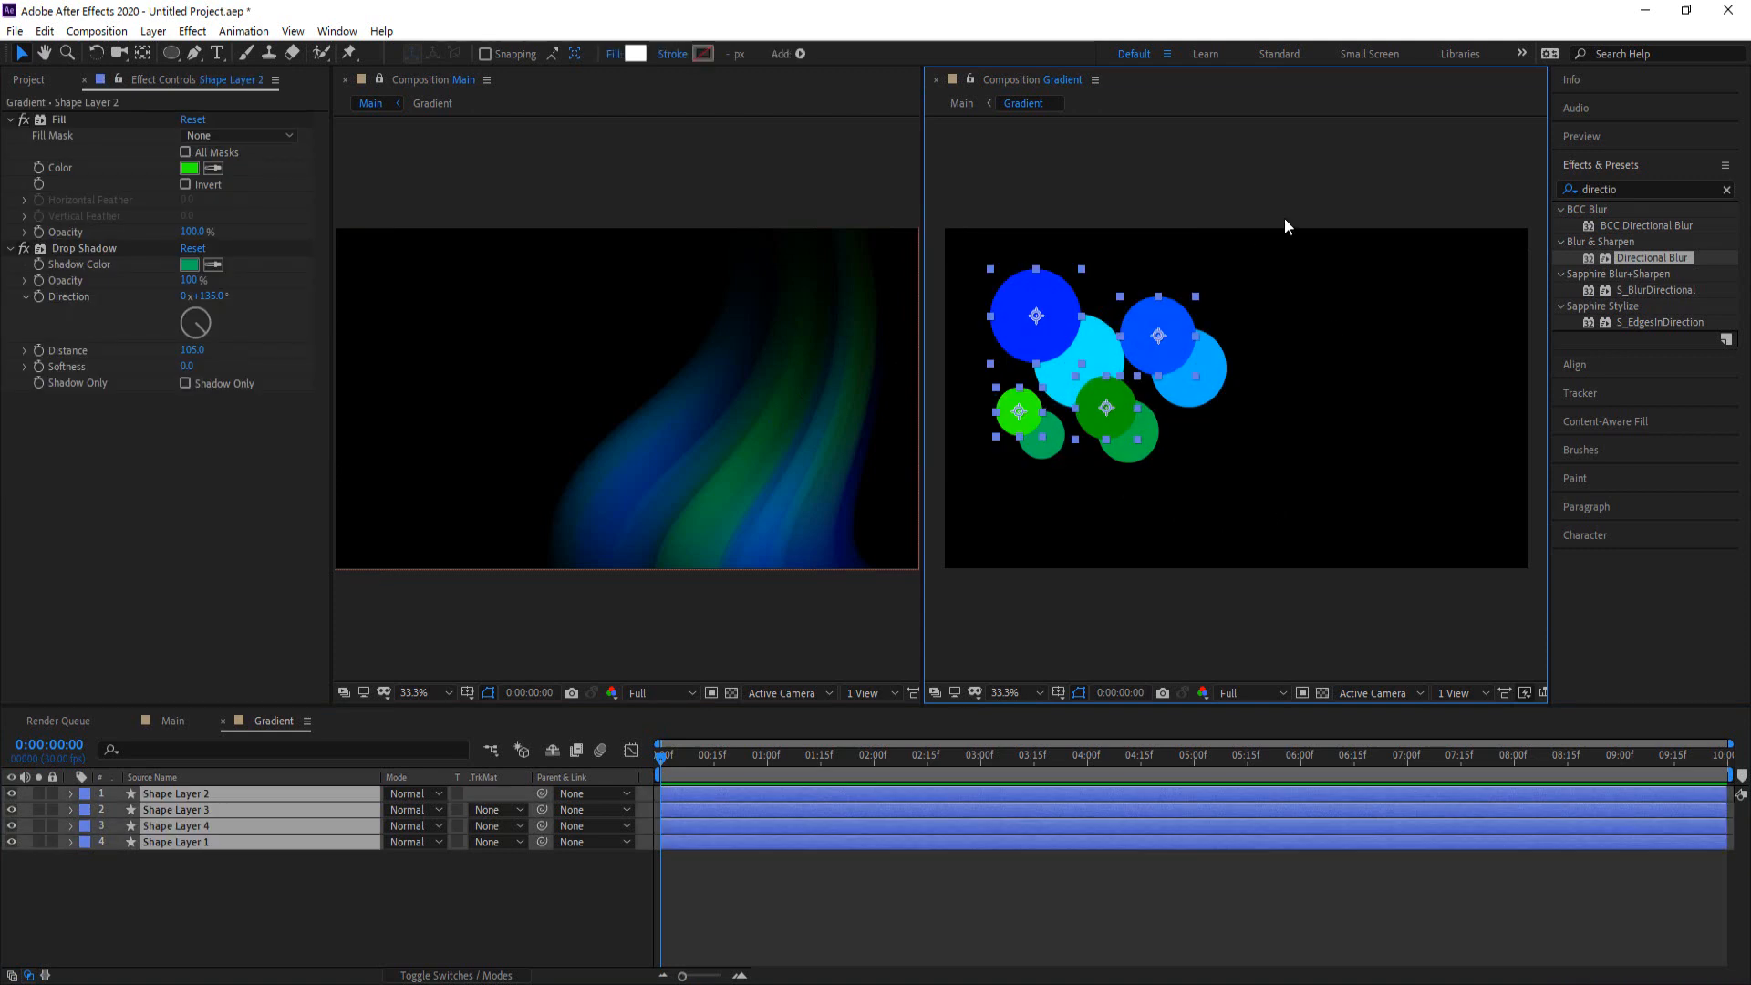
key(ctrl+d)
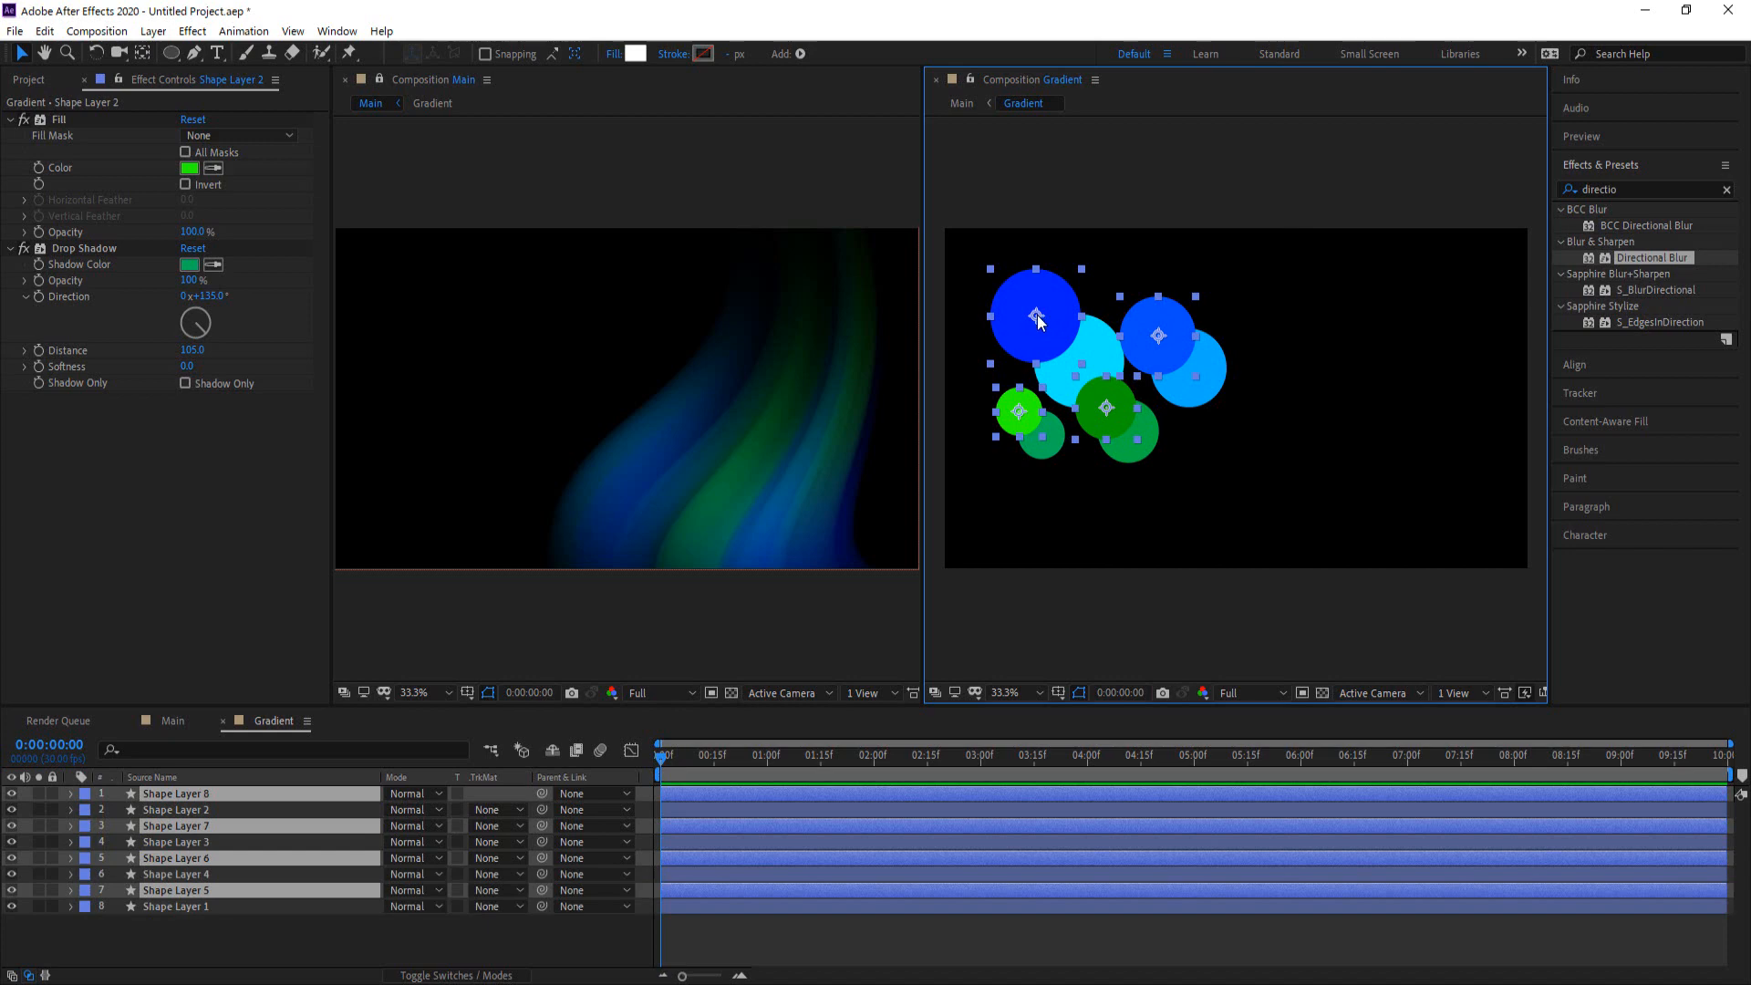
drag(1041, 319, 1001, 479)
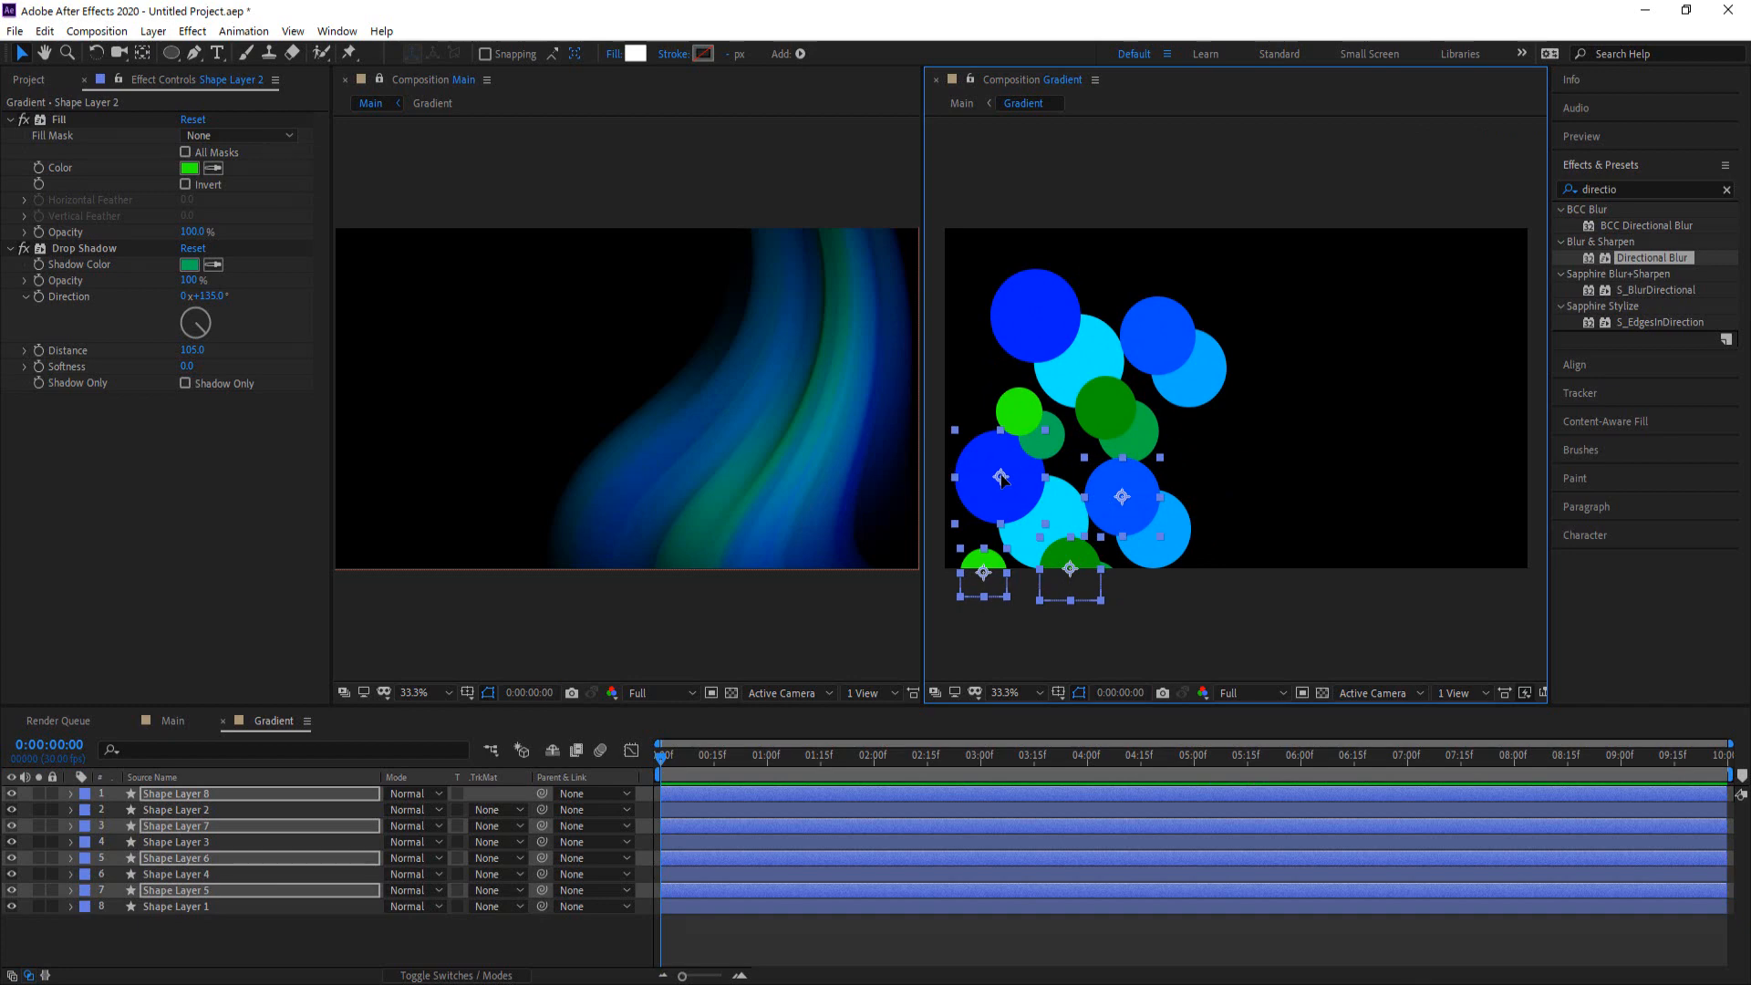
drag(1037, 492, 1247, 490)
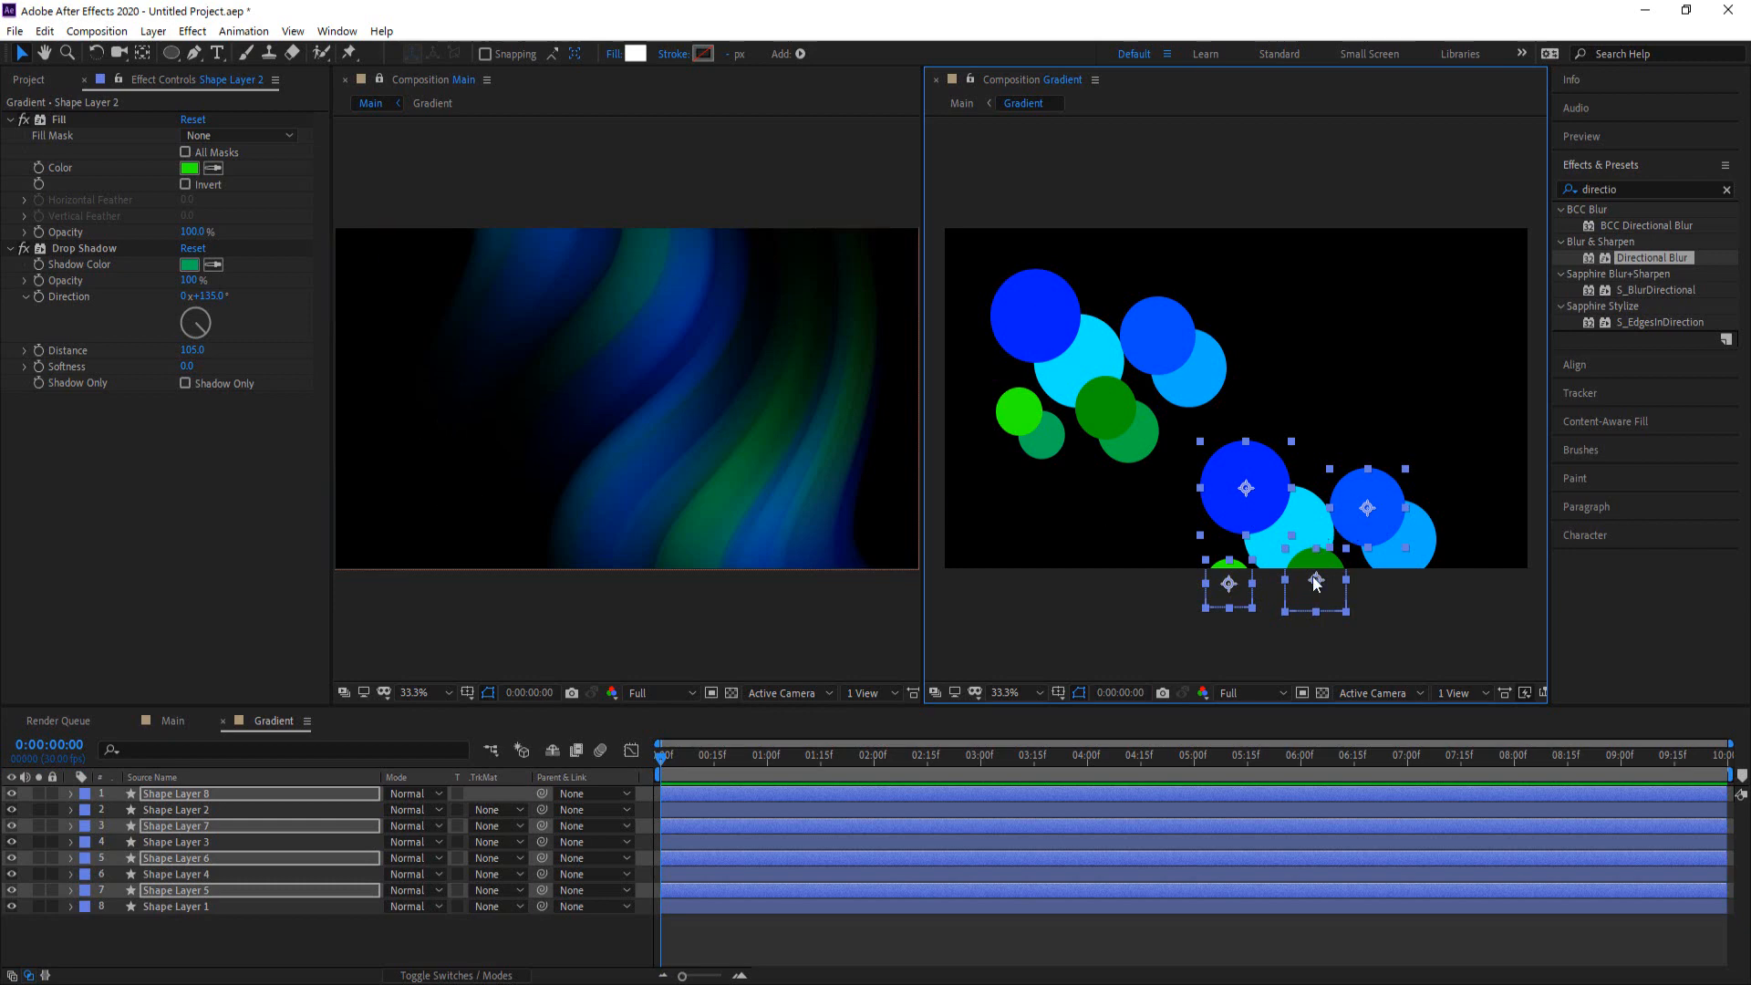
drag(1245, 494, 1386, 278)
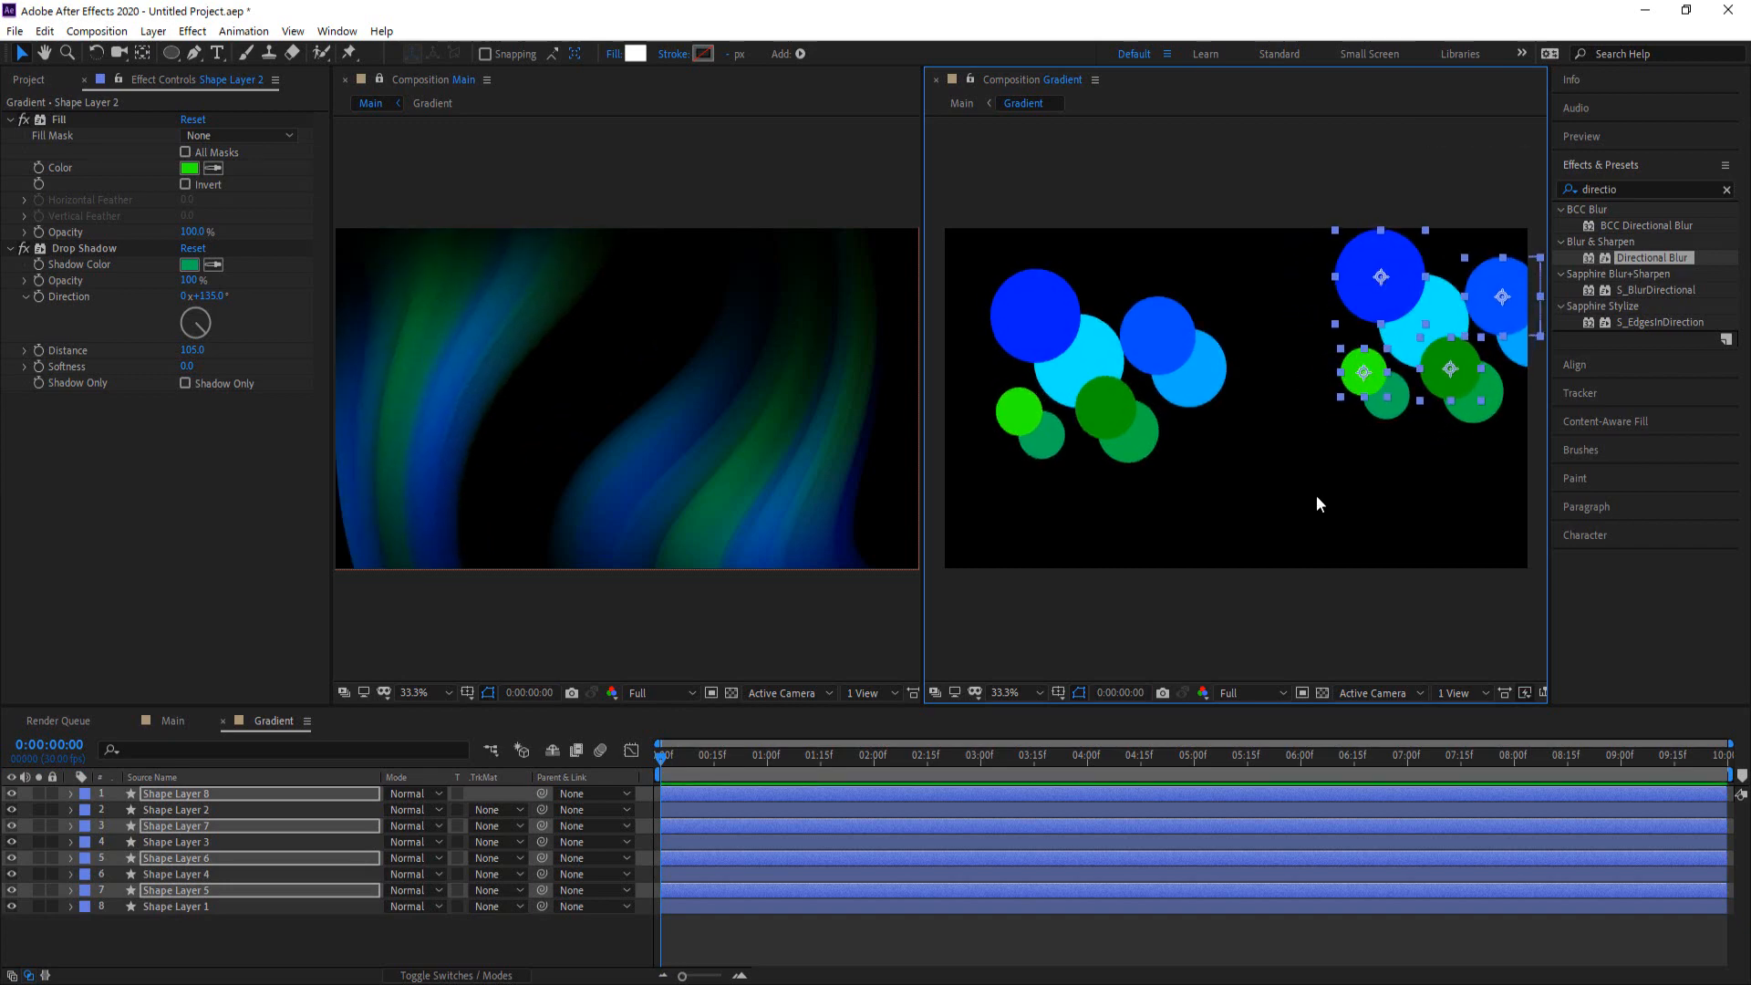
Move the four original circles together into the upper-left corner of the Gradient frame
click(1317, 496)
click(1361, 374)
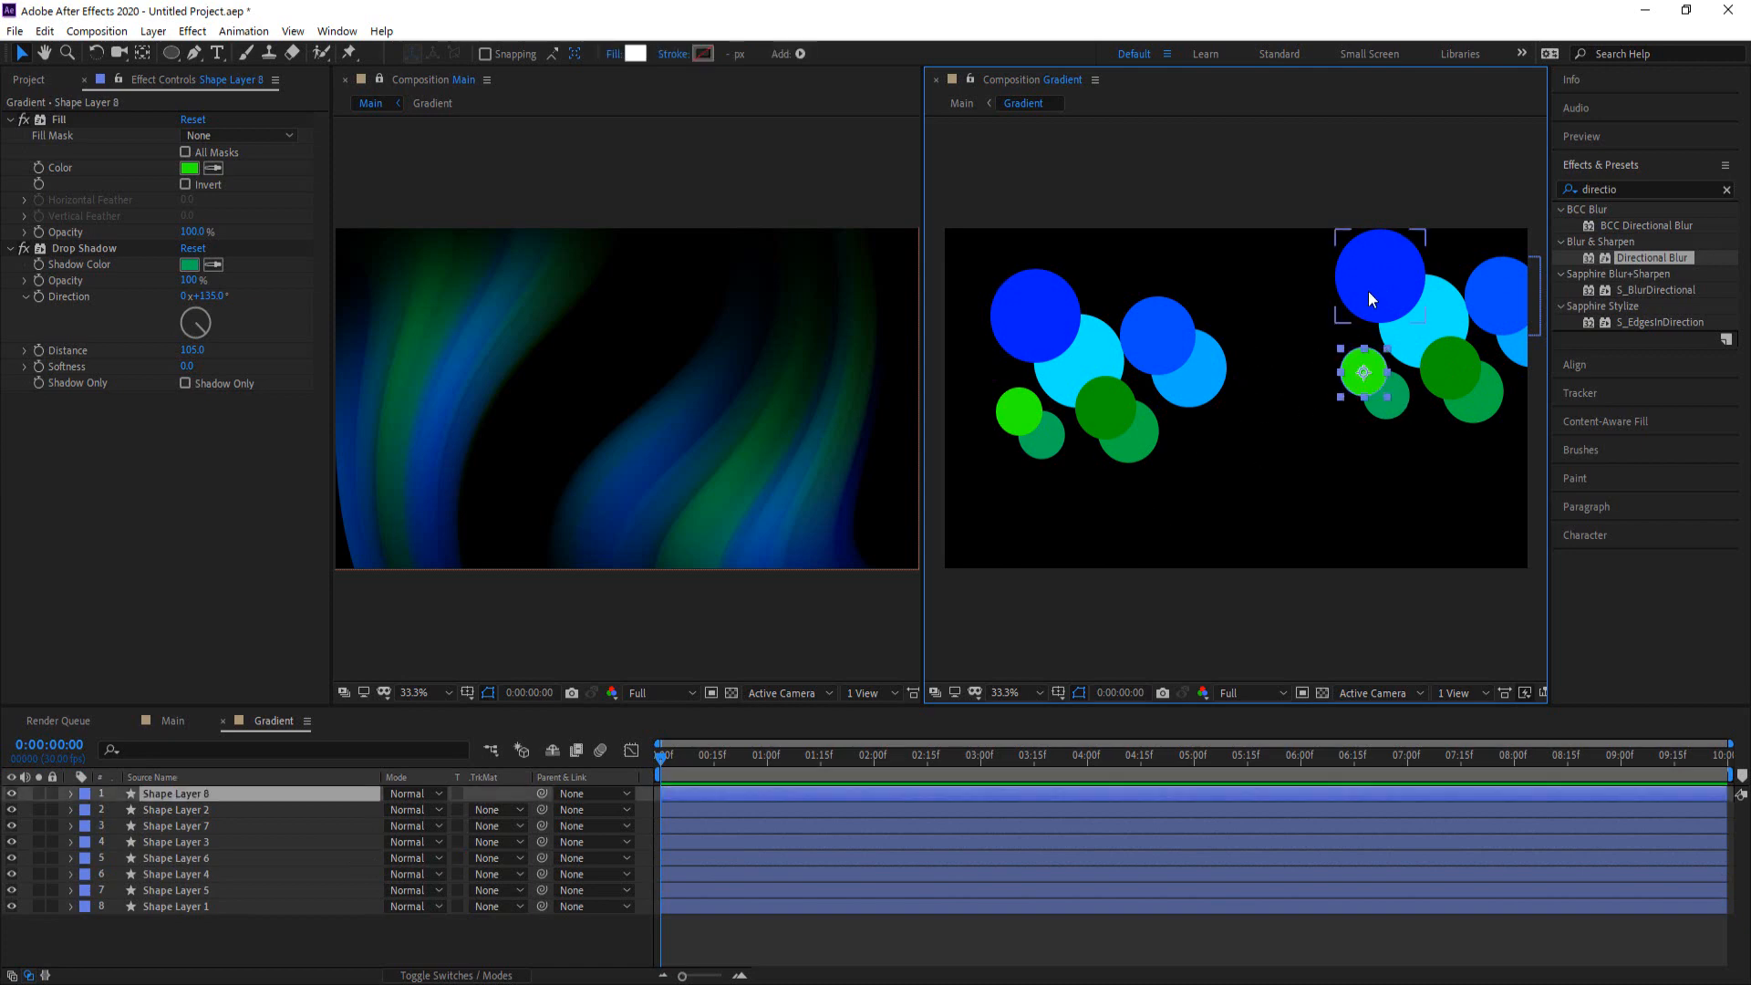
drag(1229, 505, 909, 250)
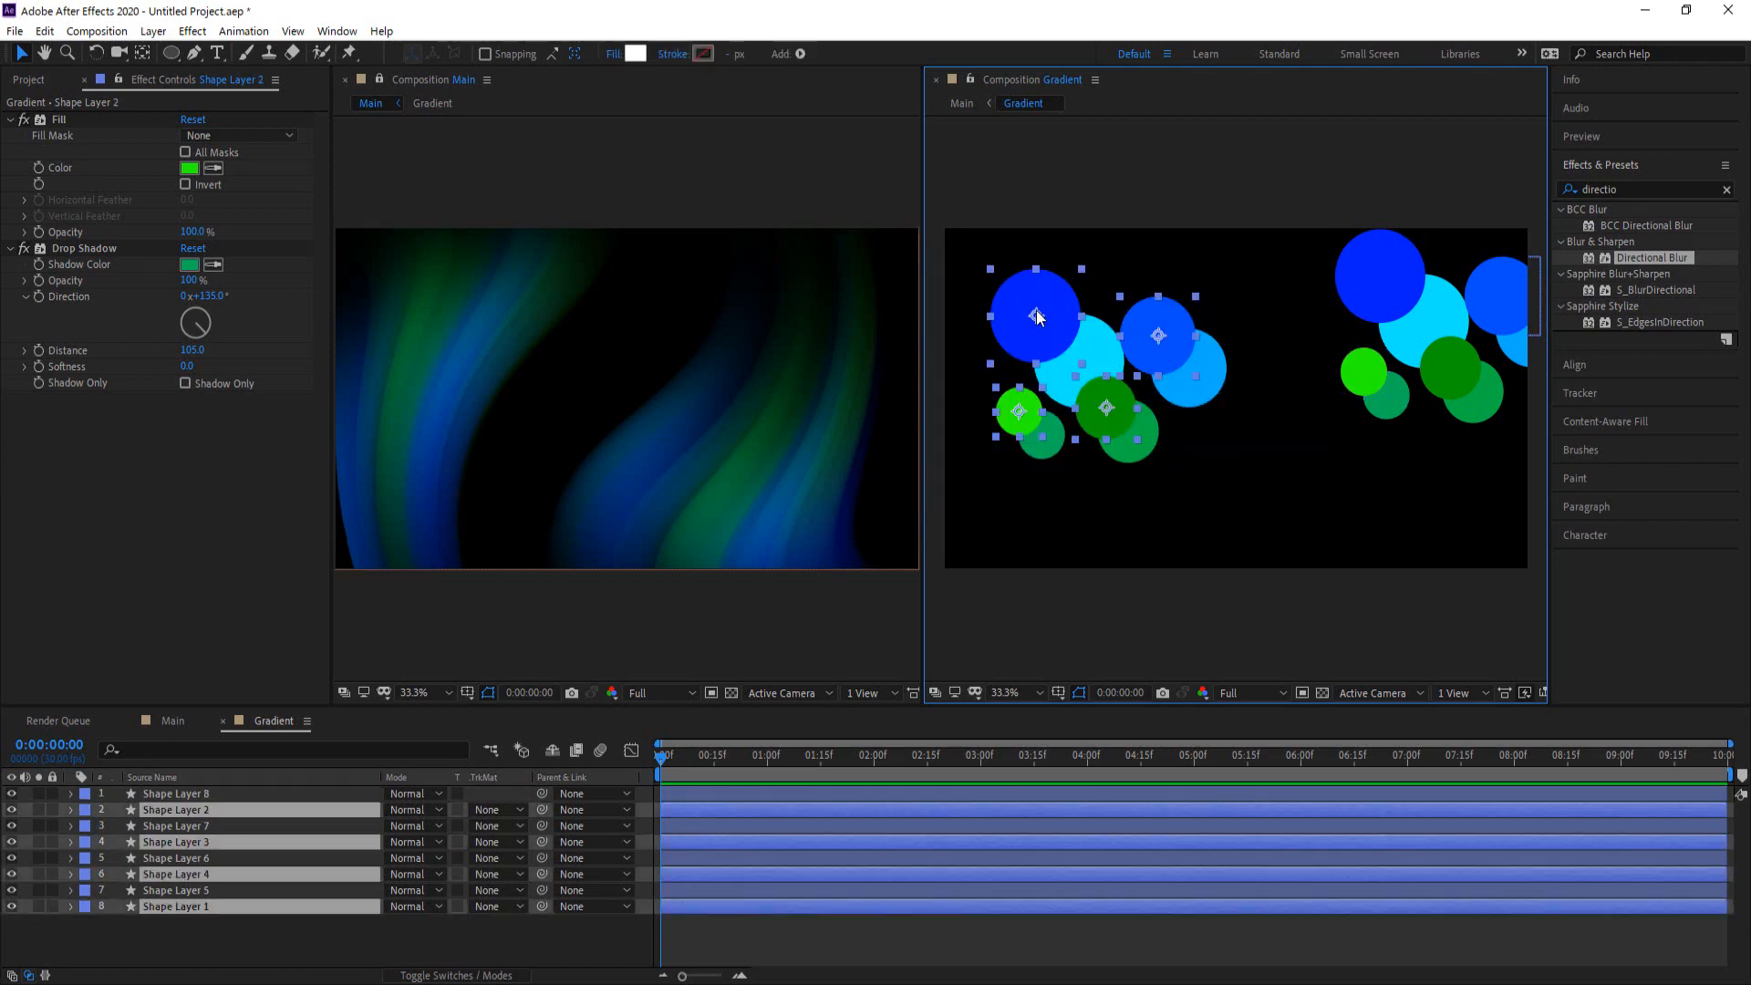
drag(1034, 319, 978, 274)
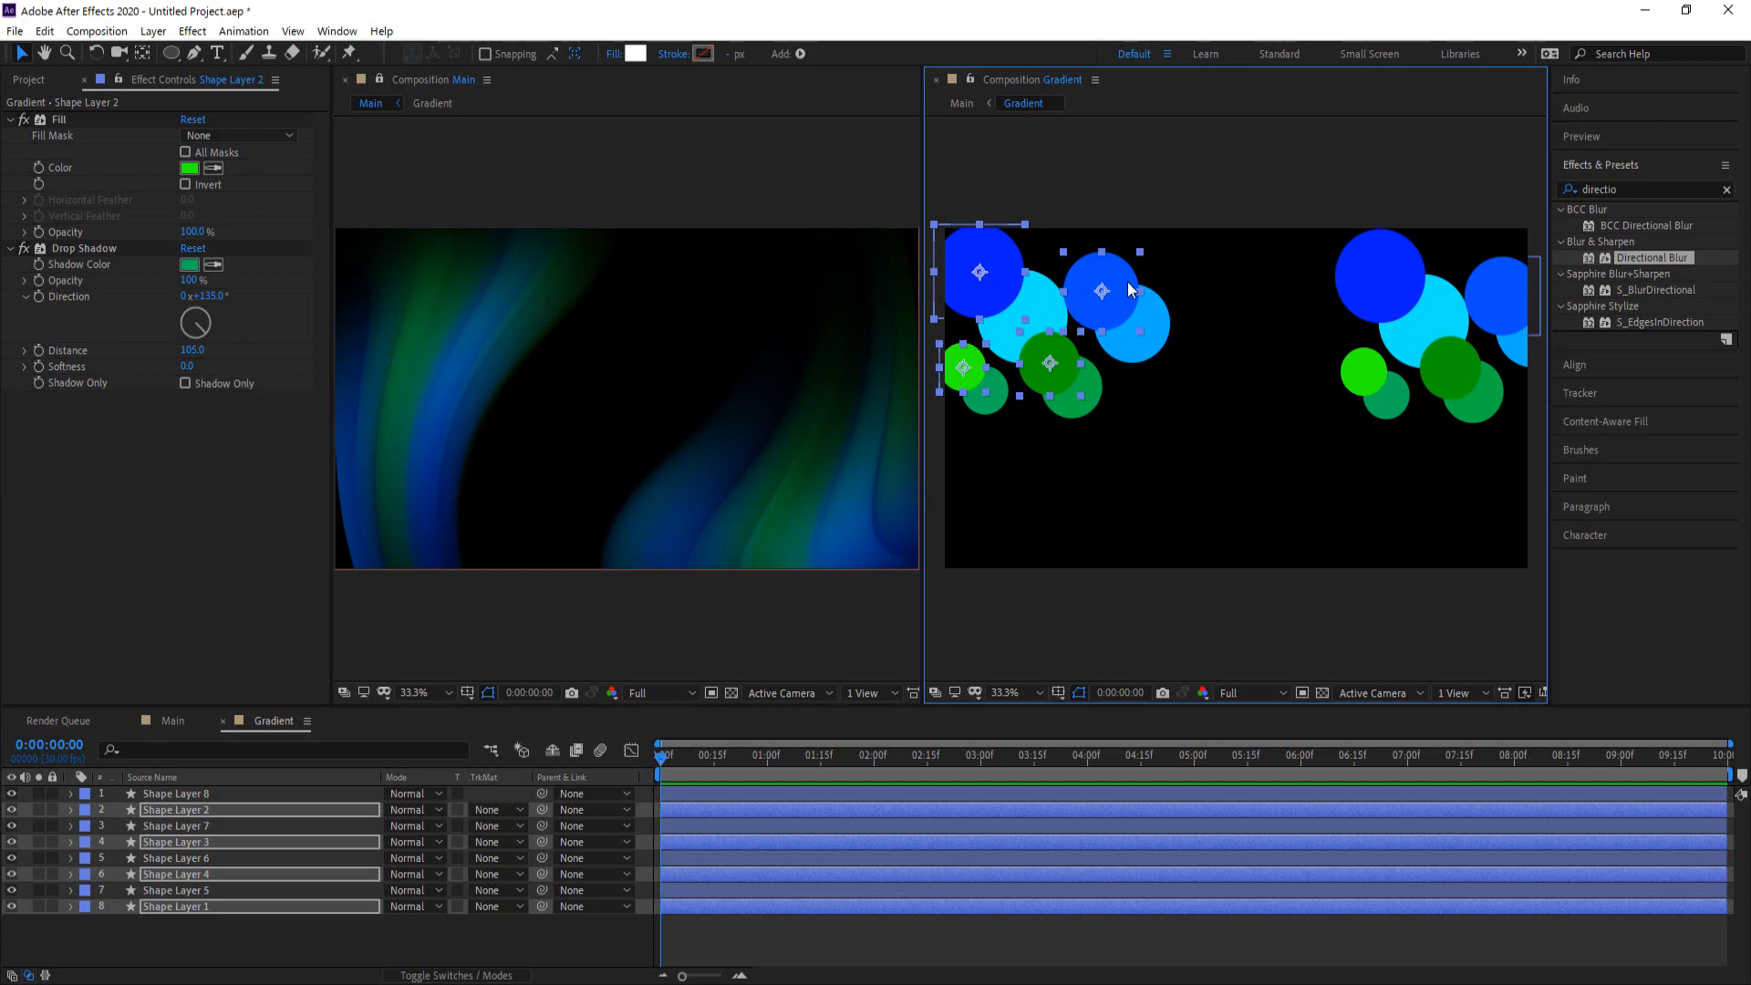
click(1240, 461)
Duplicate the medium blue circle of the upper-left group and place the copy in the frame's lower-left area
click(1081, 318)
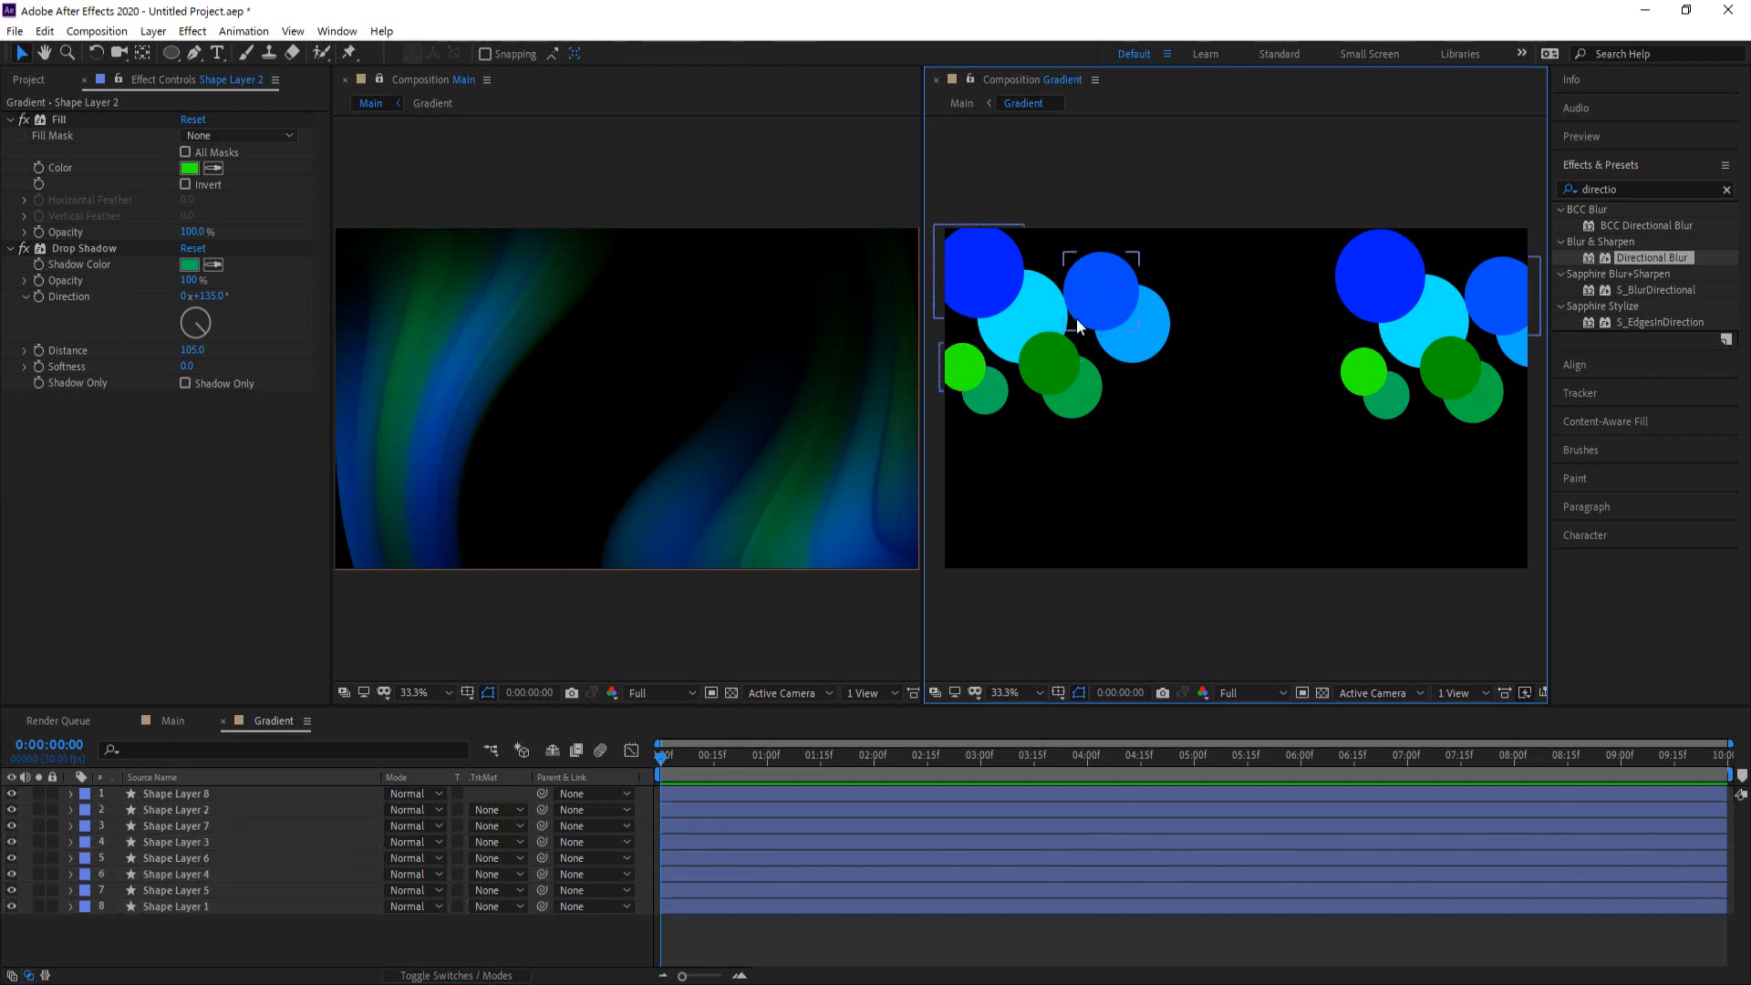
key(ctrl+d)
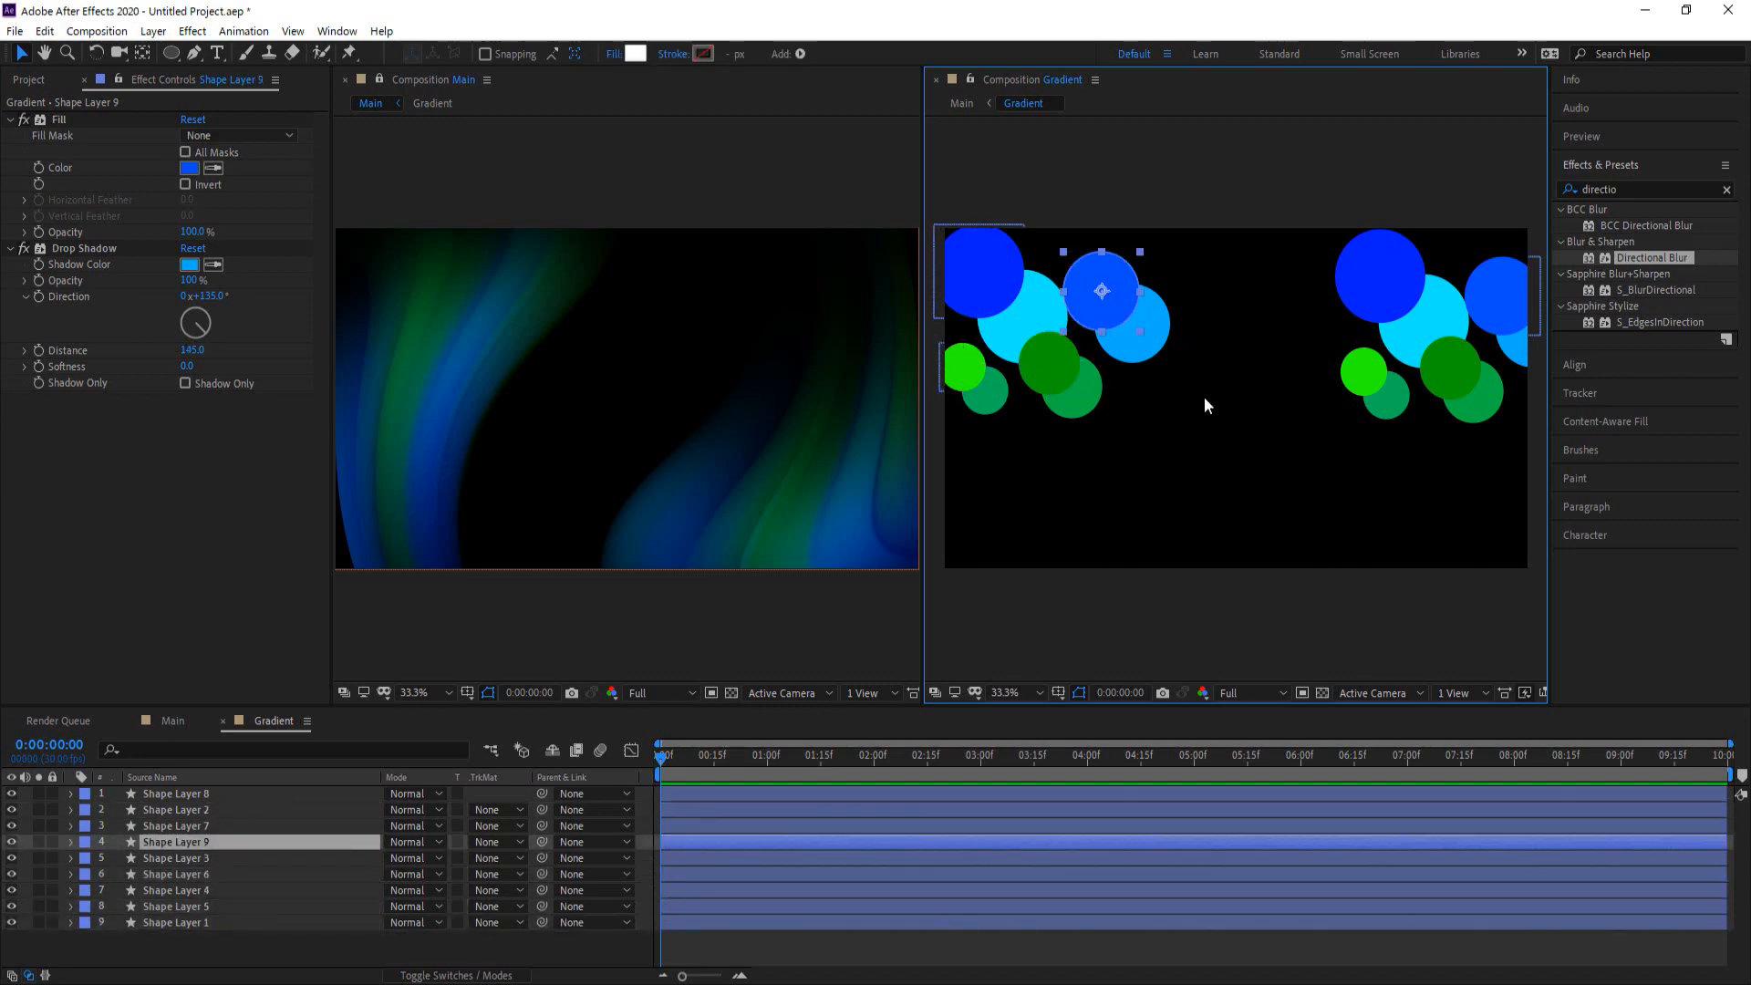
drag(1112, 306, 986, 477)
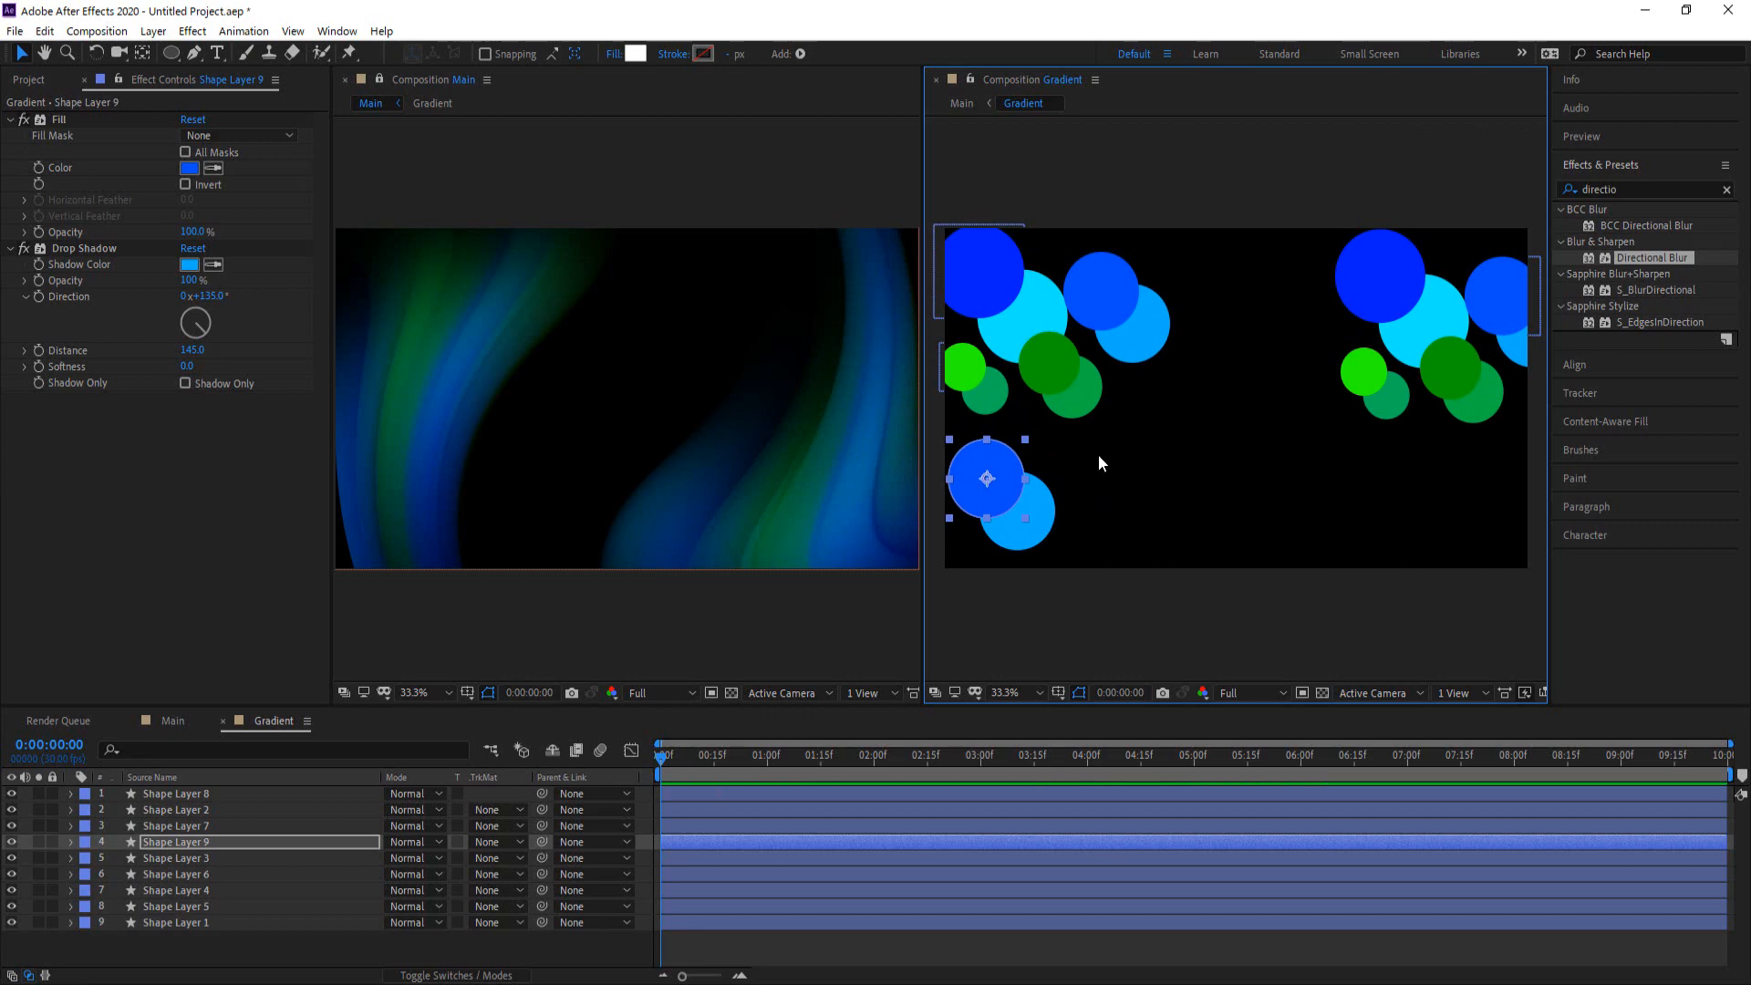
Duplicate the dark green circle of the upper-right group and place the copy at the lower edge, beside the lower-left blue circle
click(1030, 358)
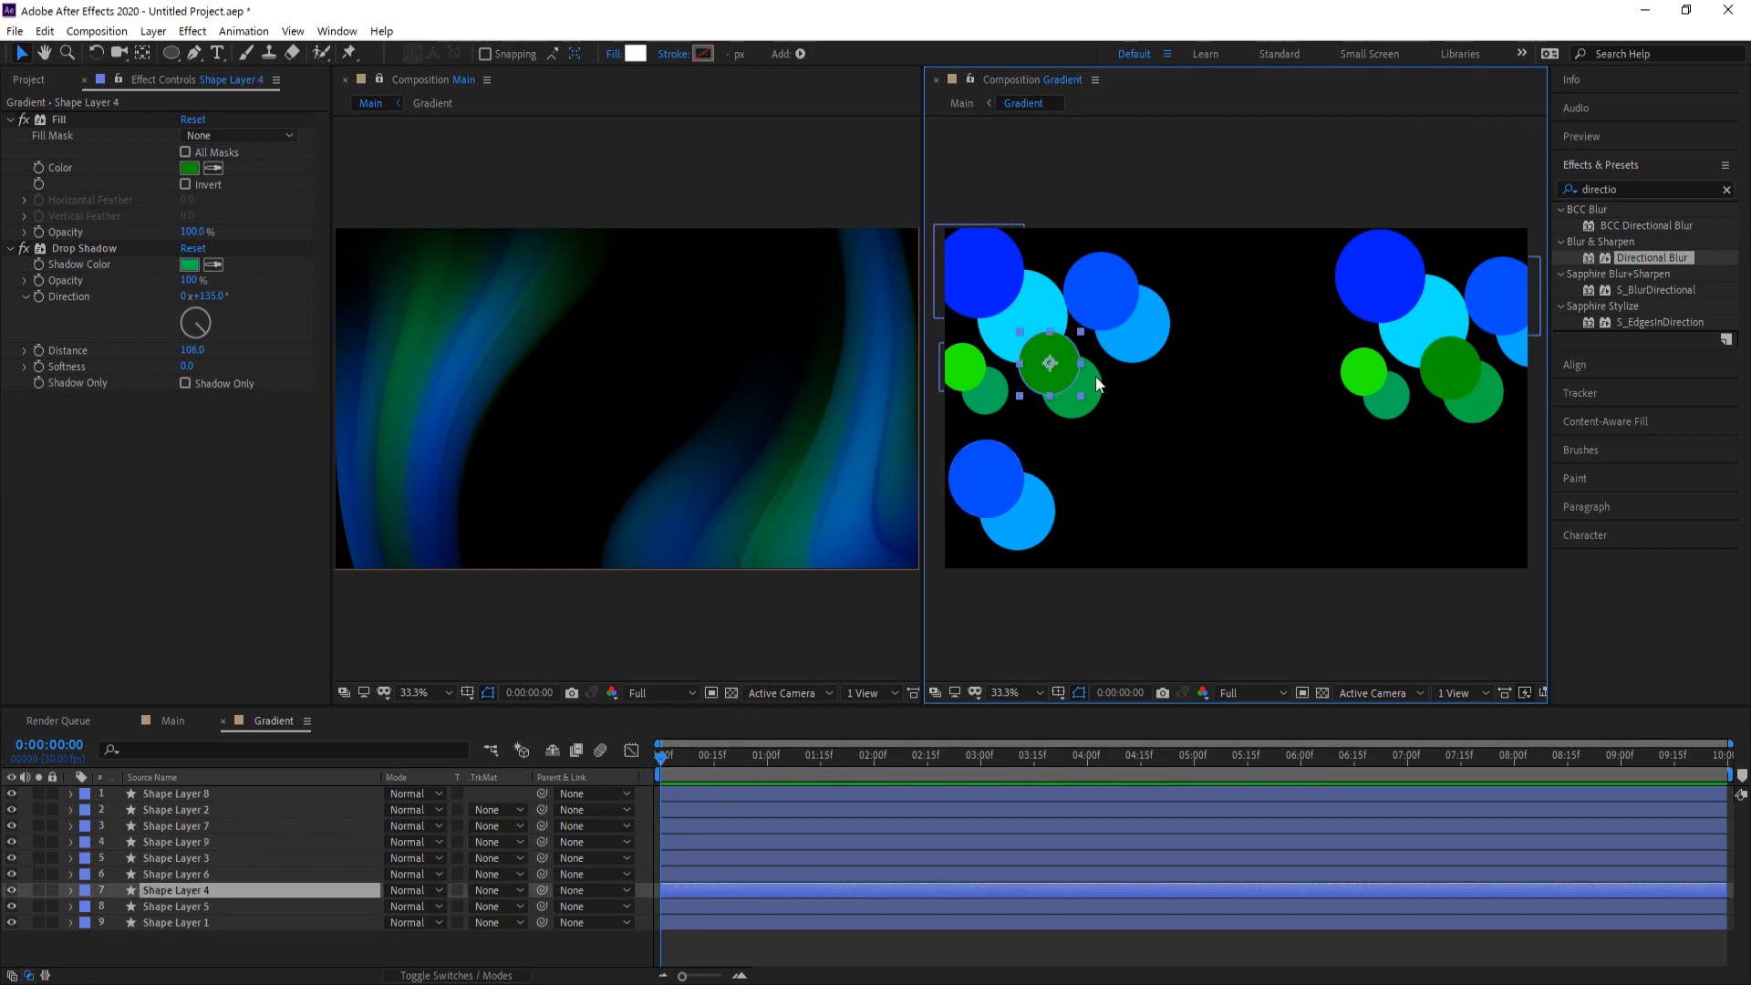
click(1464, 369)
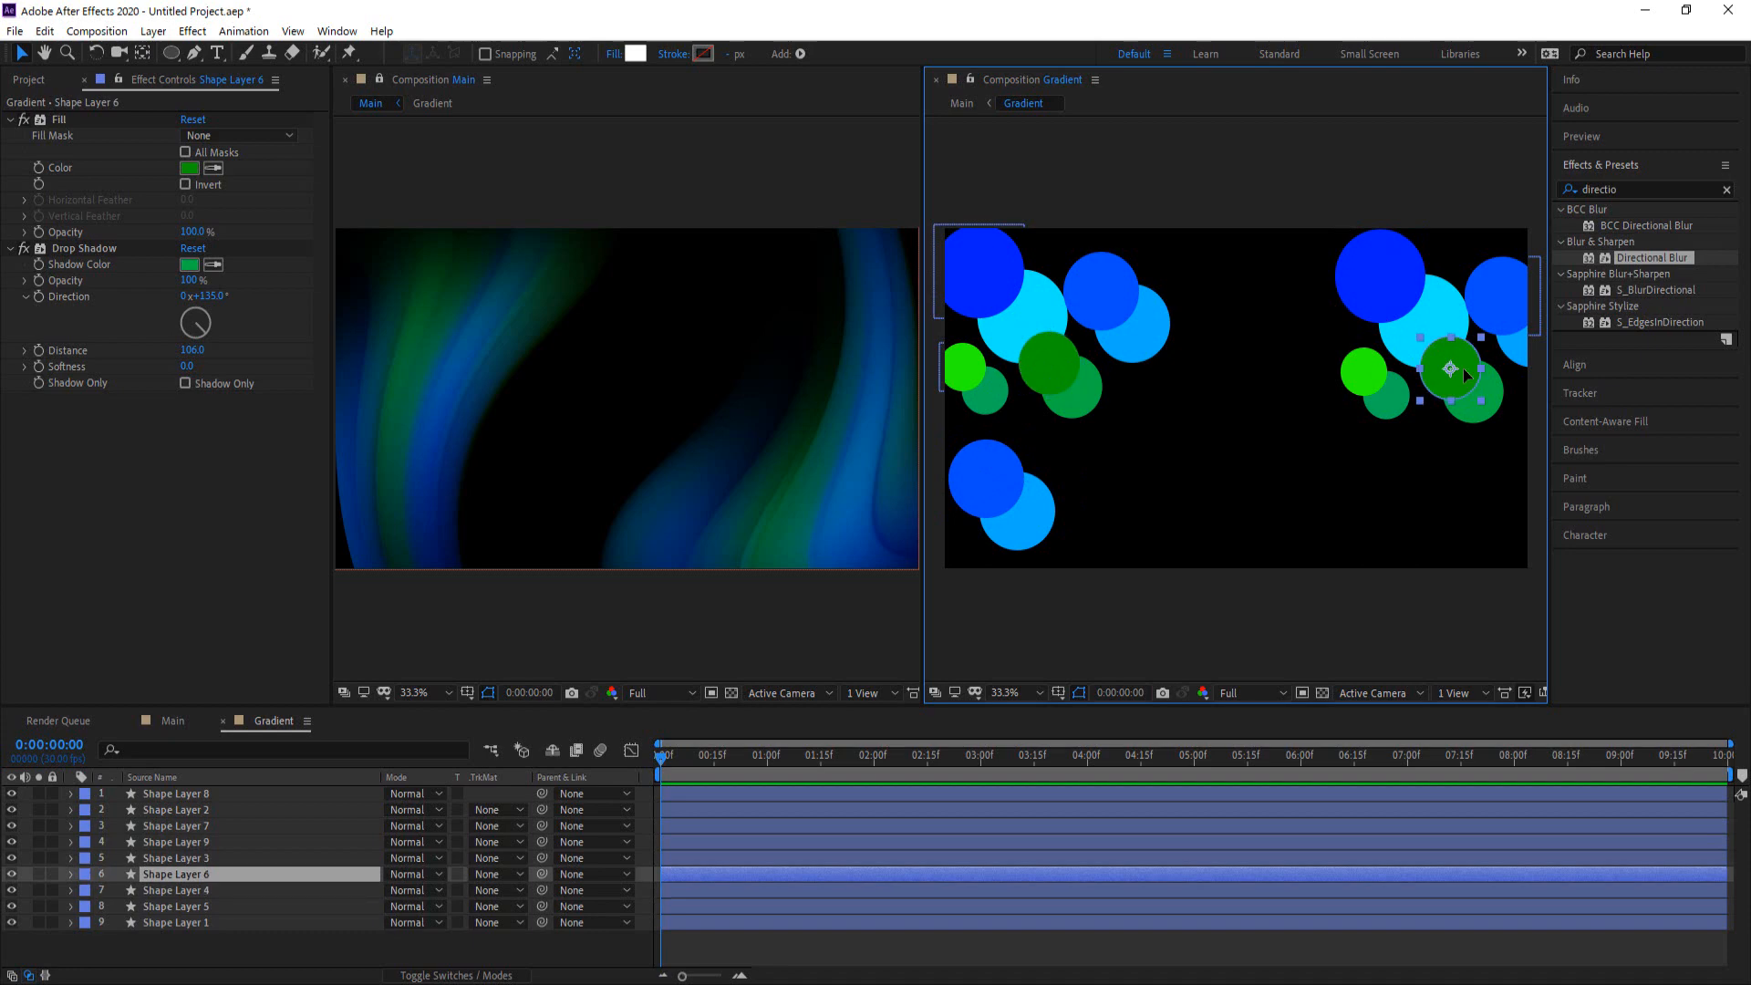
key(ctrl+d)
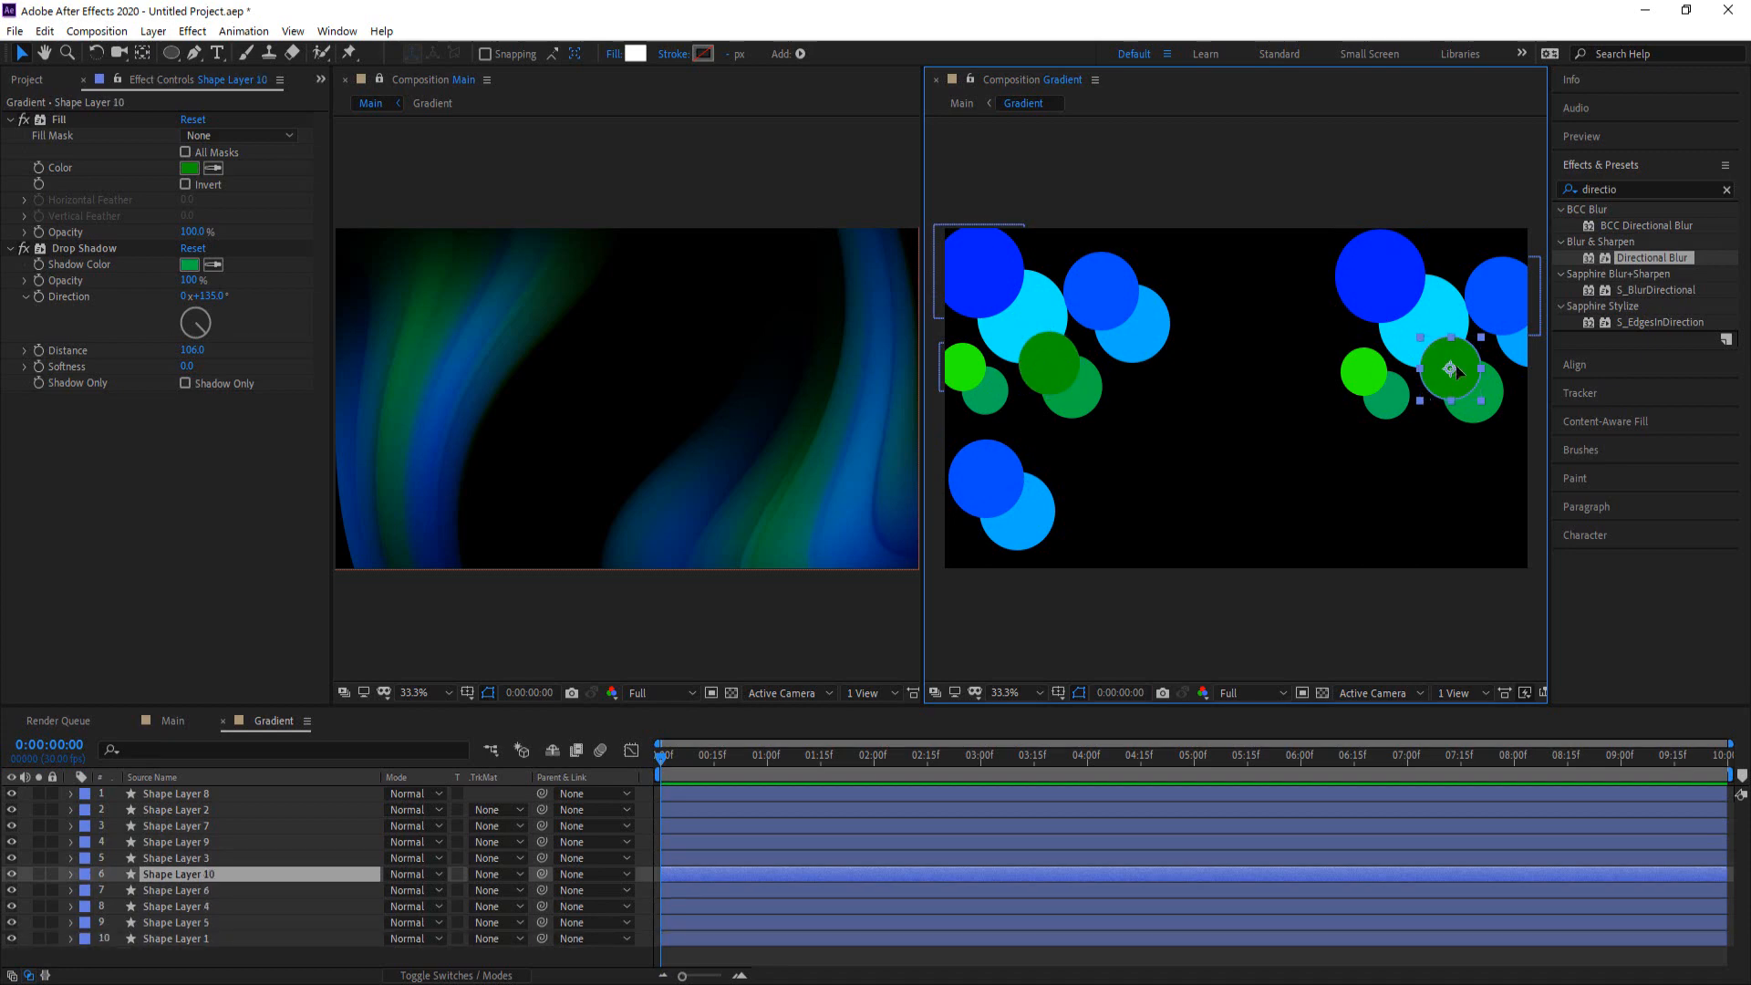
drag(1463, 369, 955, 538)
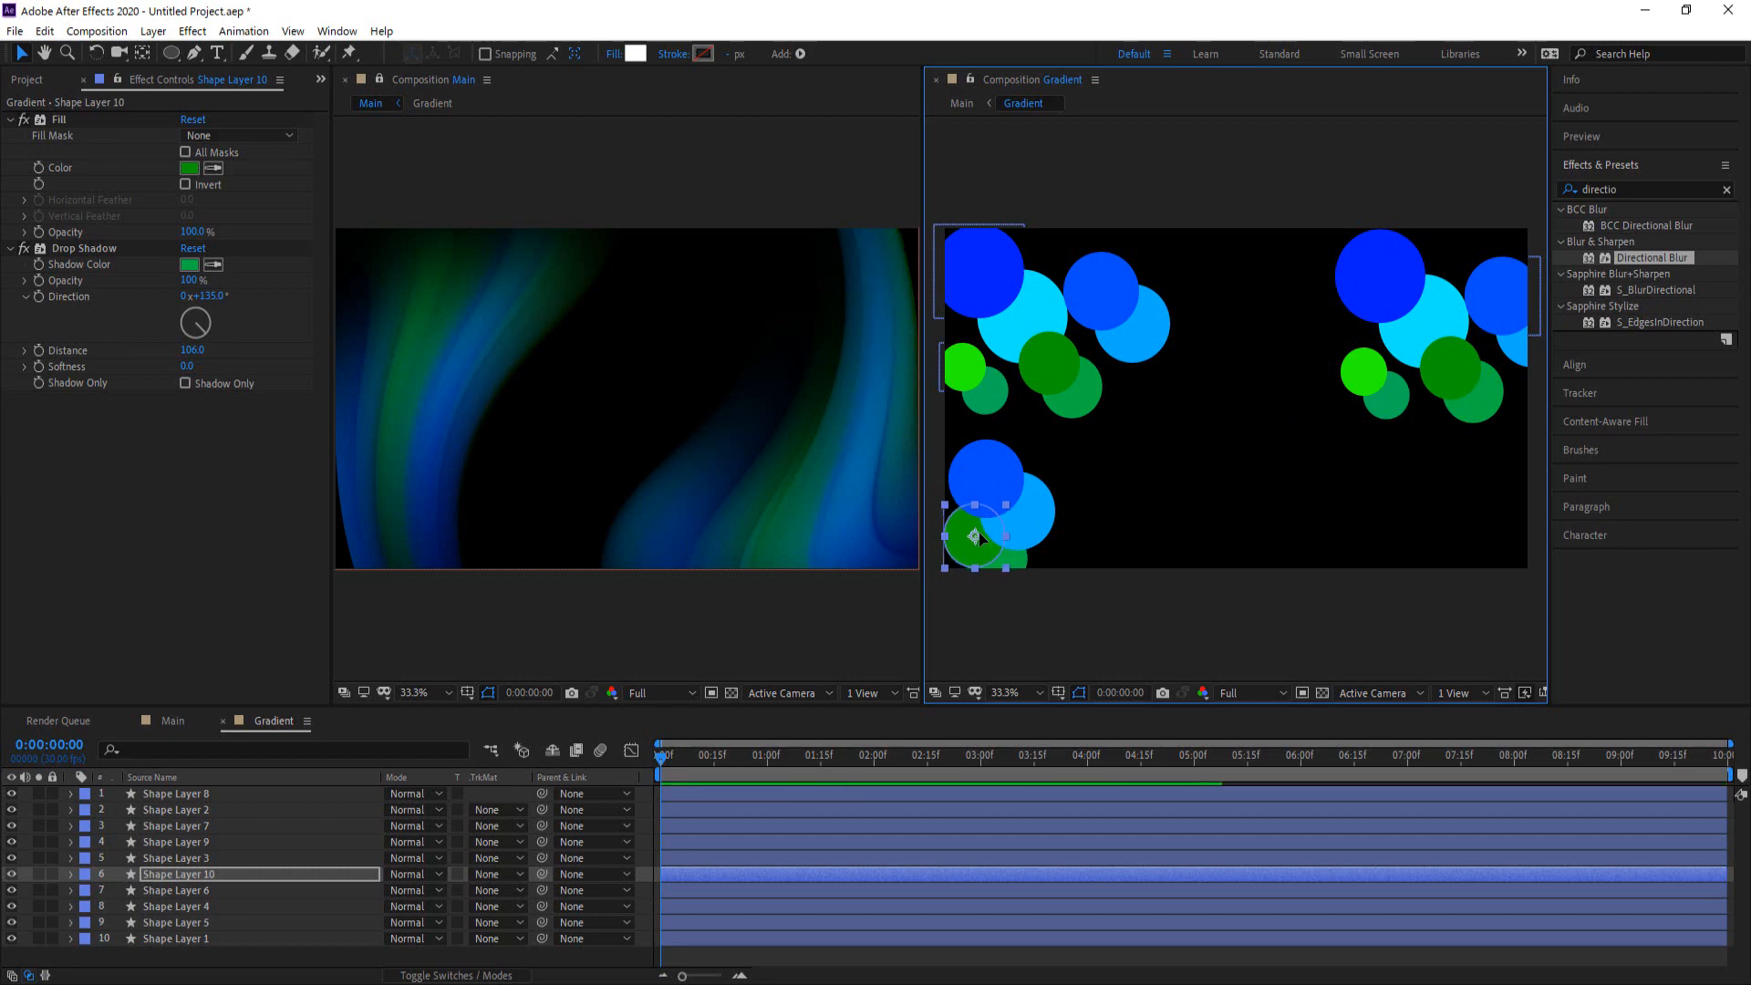
drag(978, 533, 1061, 540)
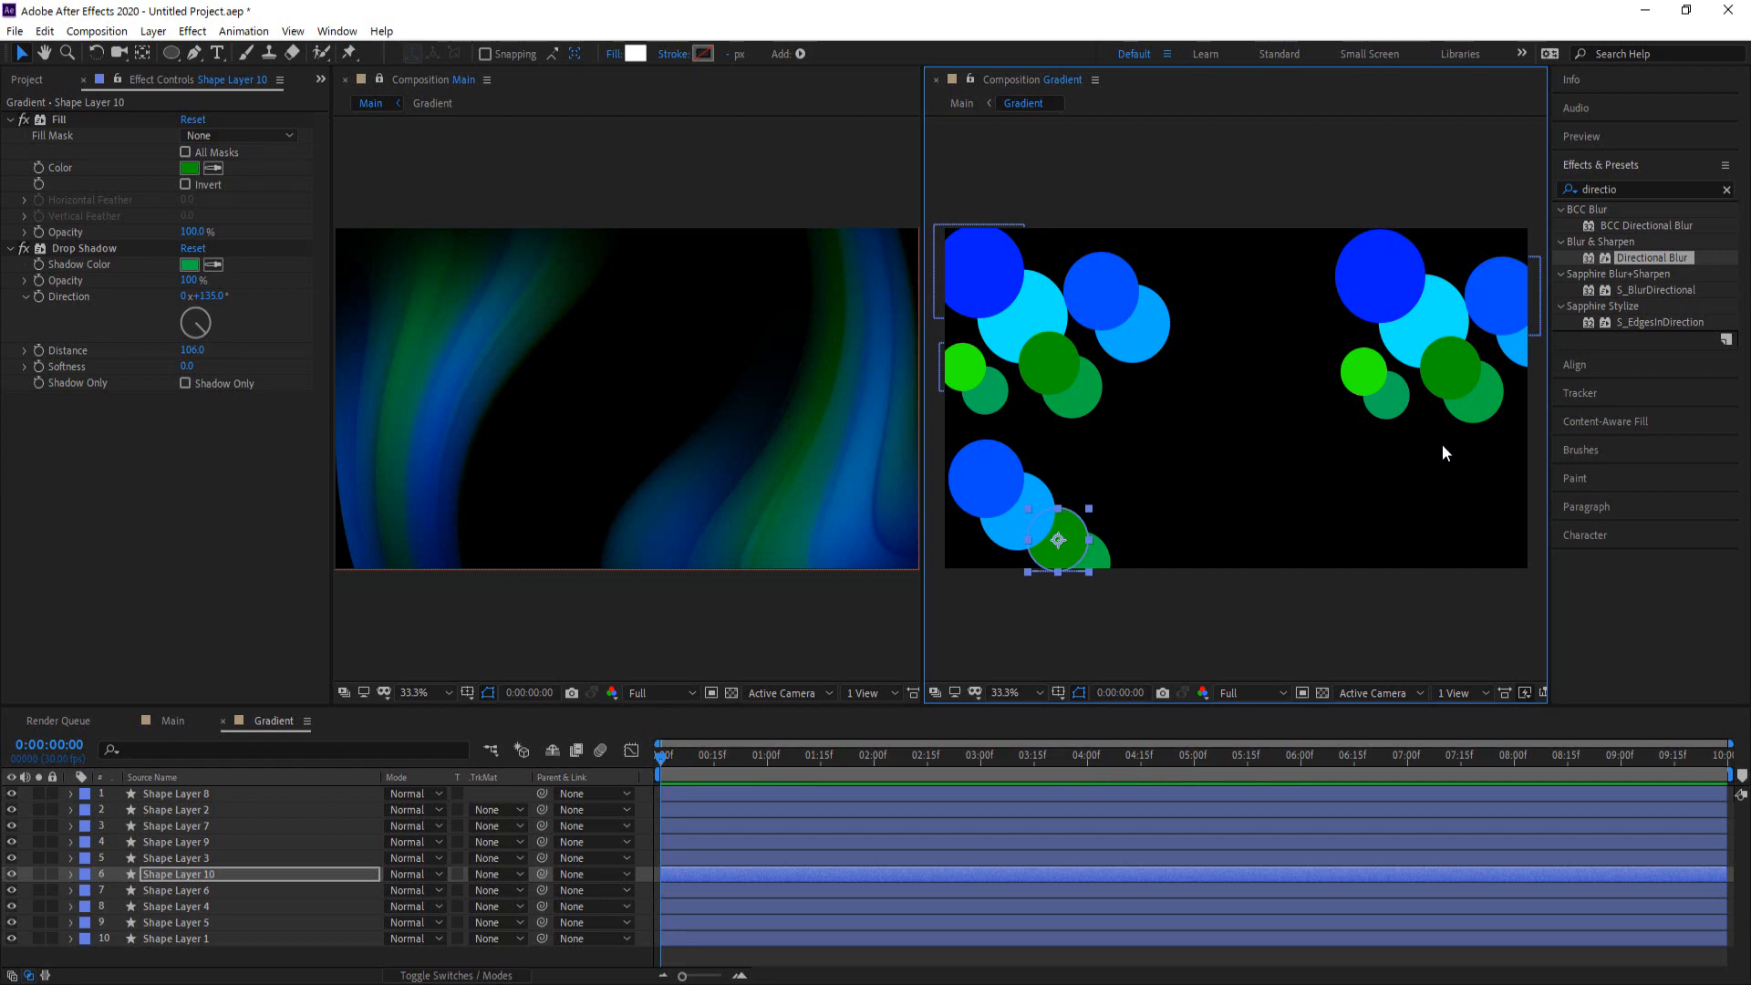
click(1492, 447)
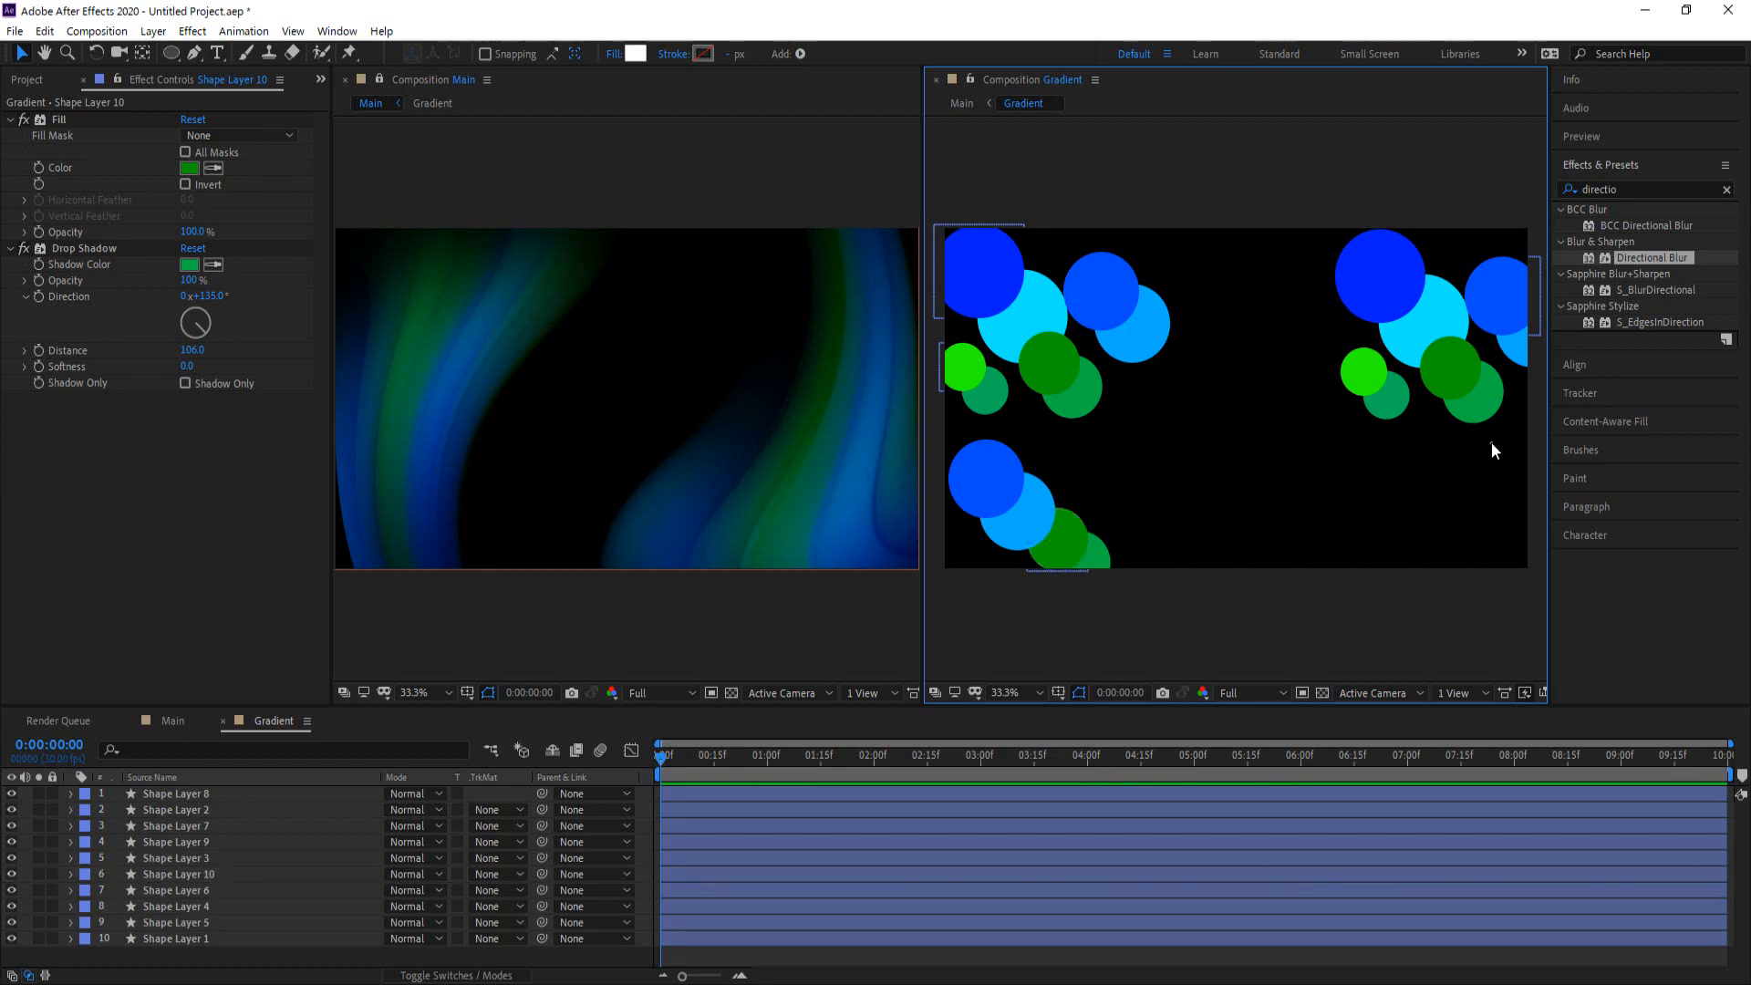
Duplicate the four upper-right circles, enlarge the copies and move them to the lower middle of the frame
mouse_move(1519, 446)
mouse_down()
mouse_move(1315, 219)
mouse_move(1295, 164)
mouse_up()
key(ctrl+d)
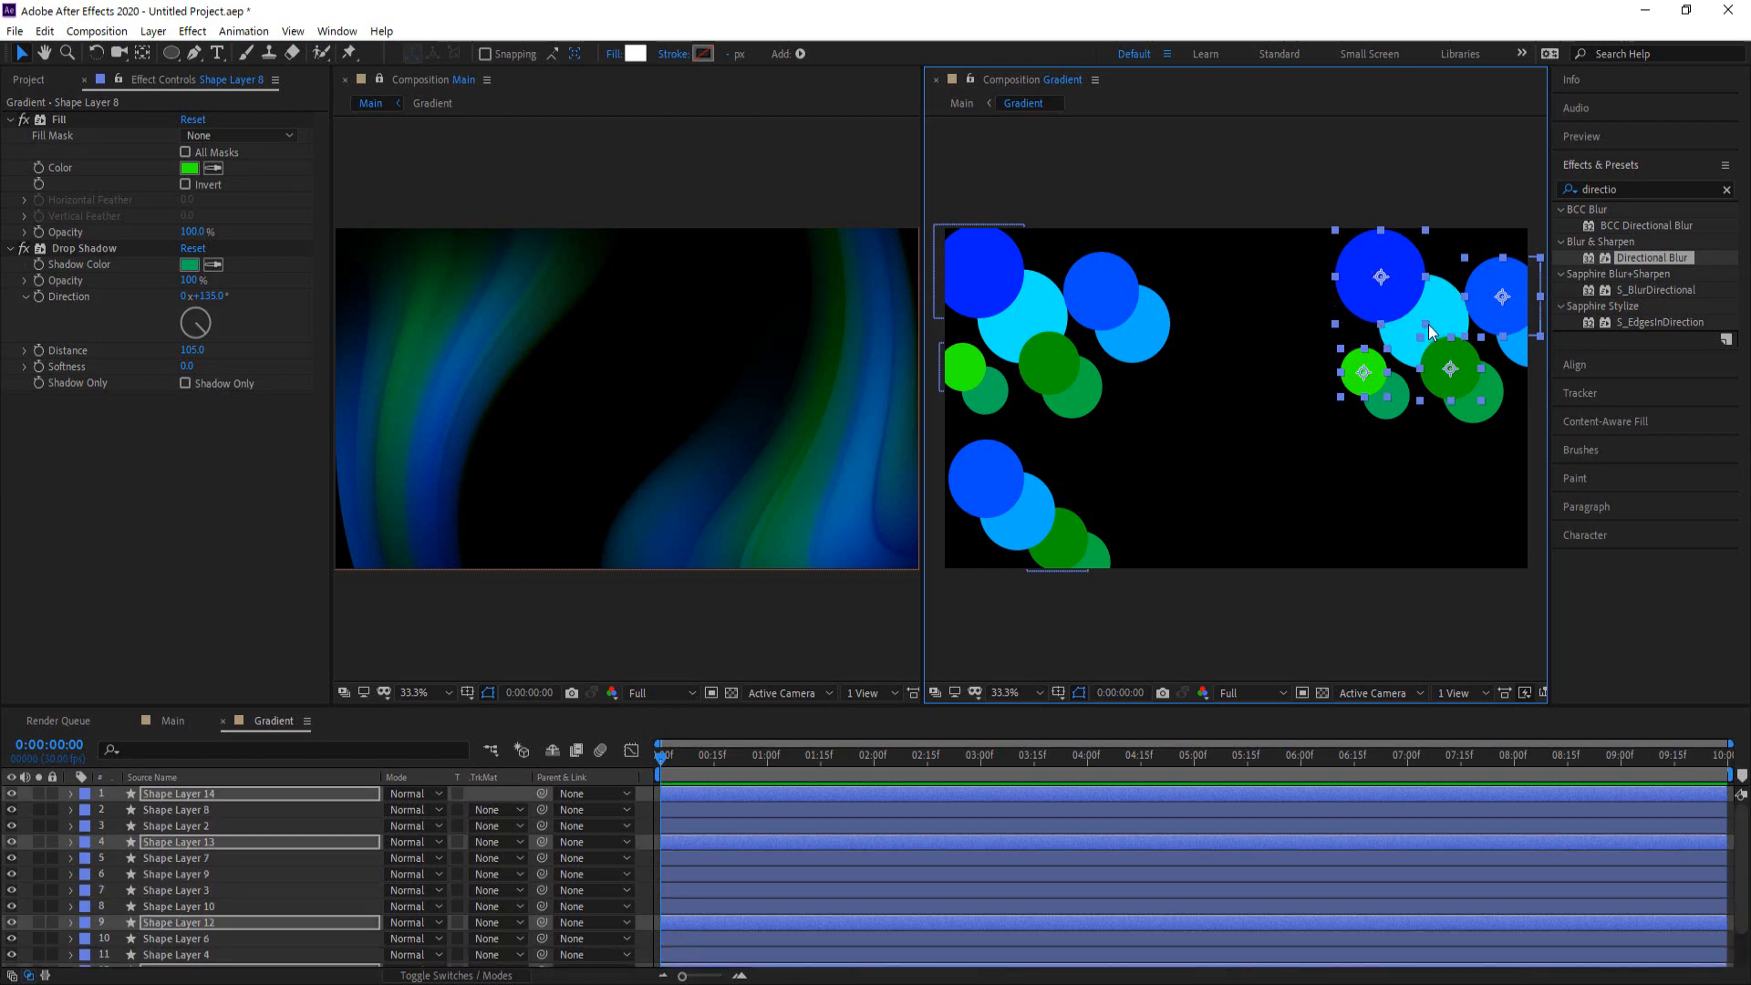
drag(1432, 326, 1450, 366)
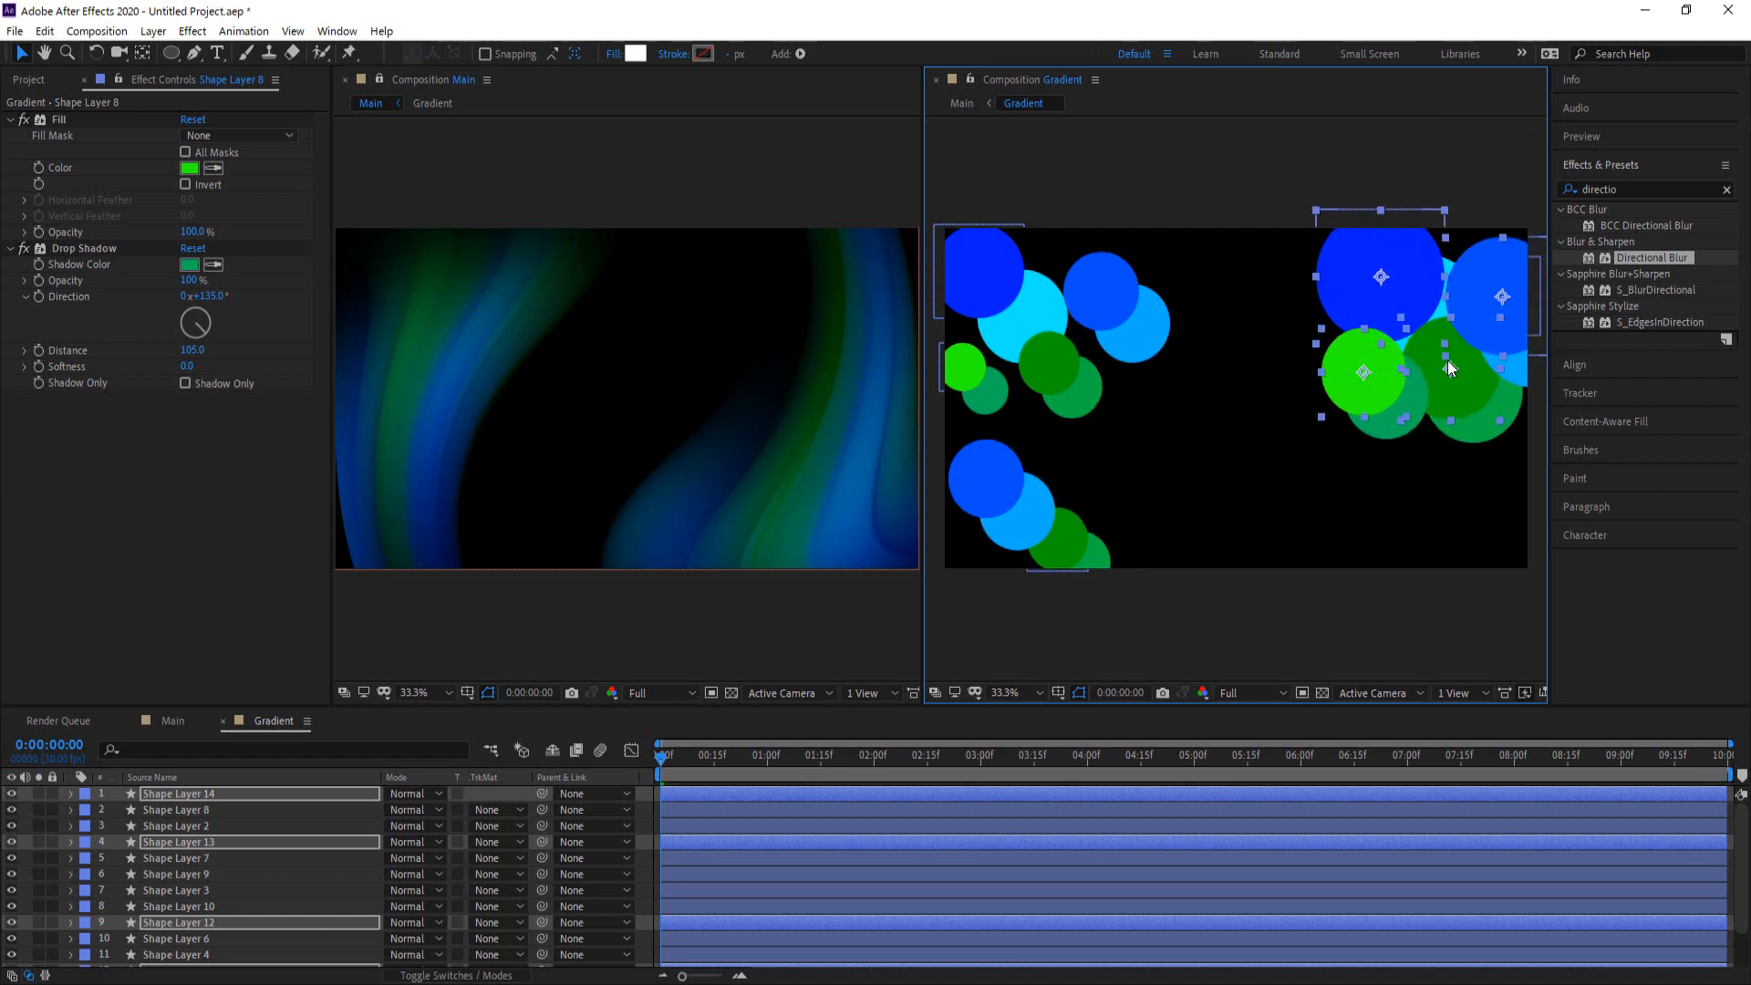
drag(1379, 271, 1200, 417)
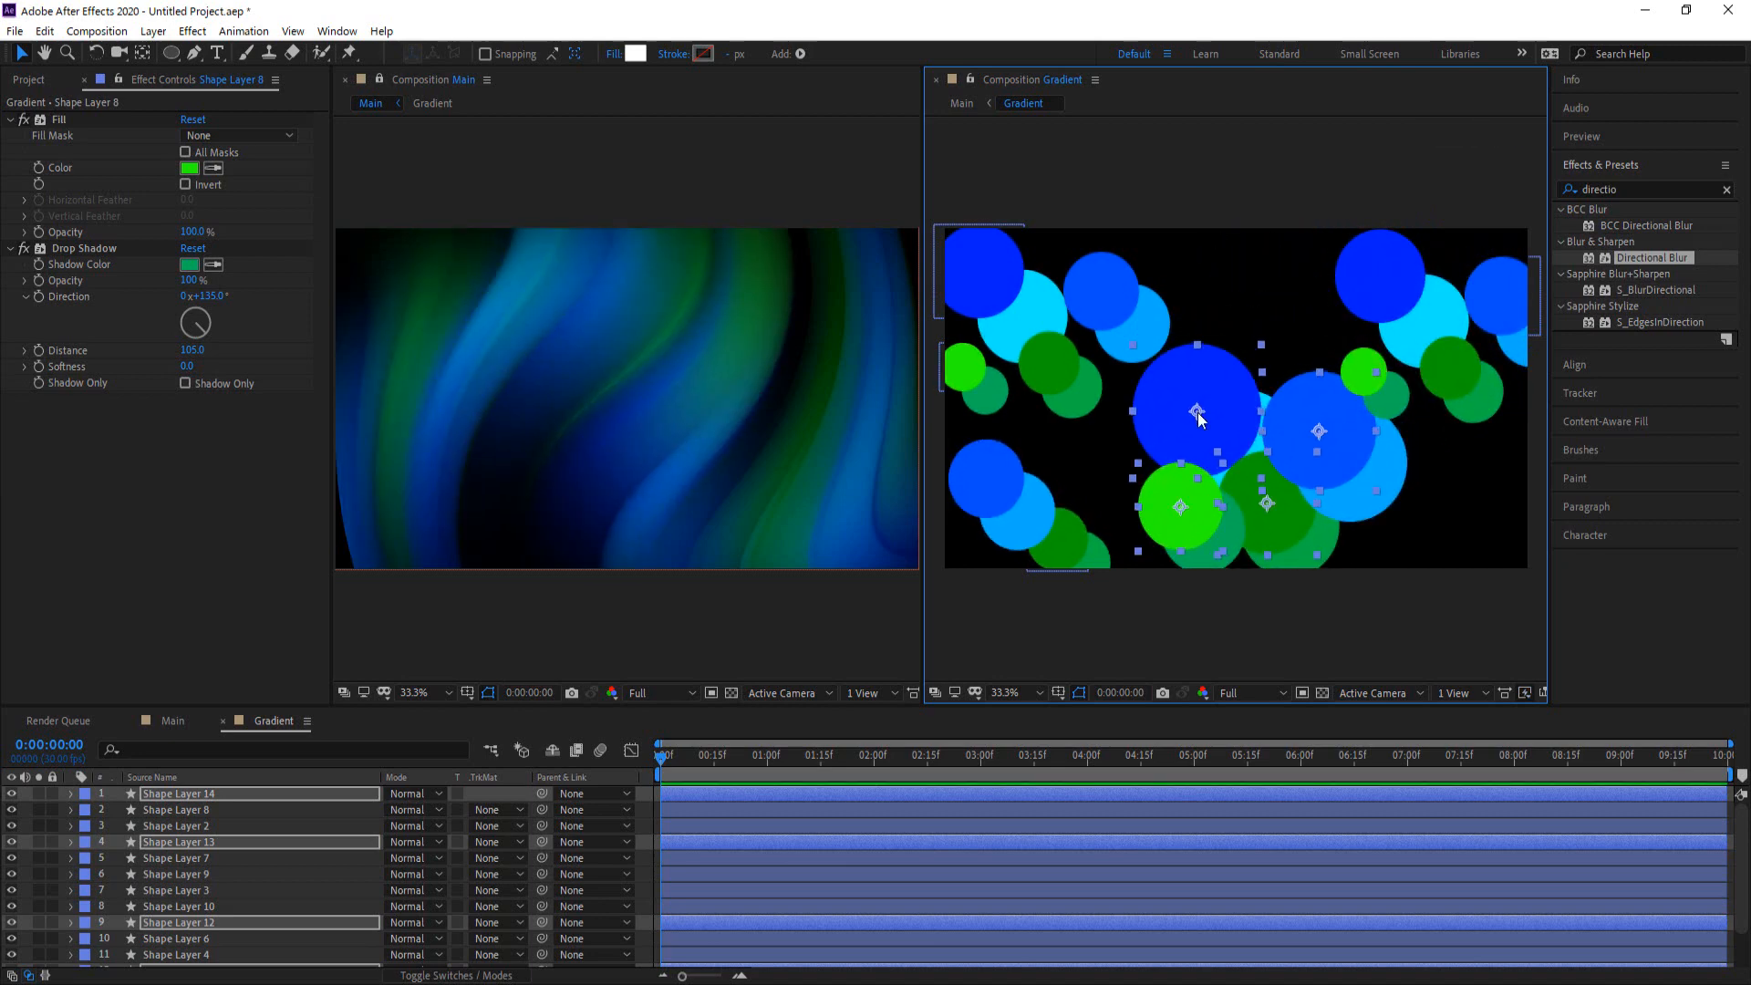
click(1476, 505)
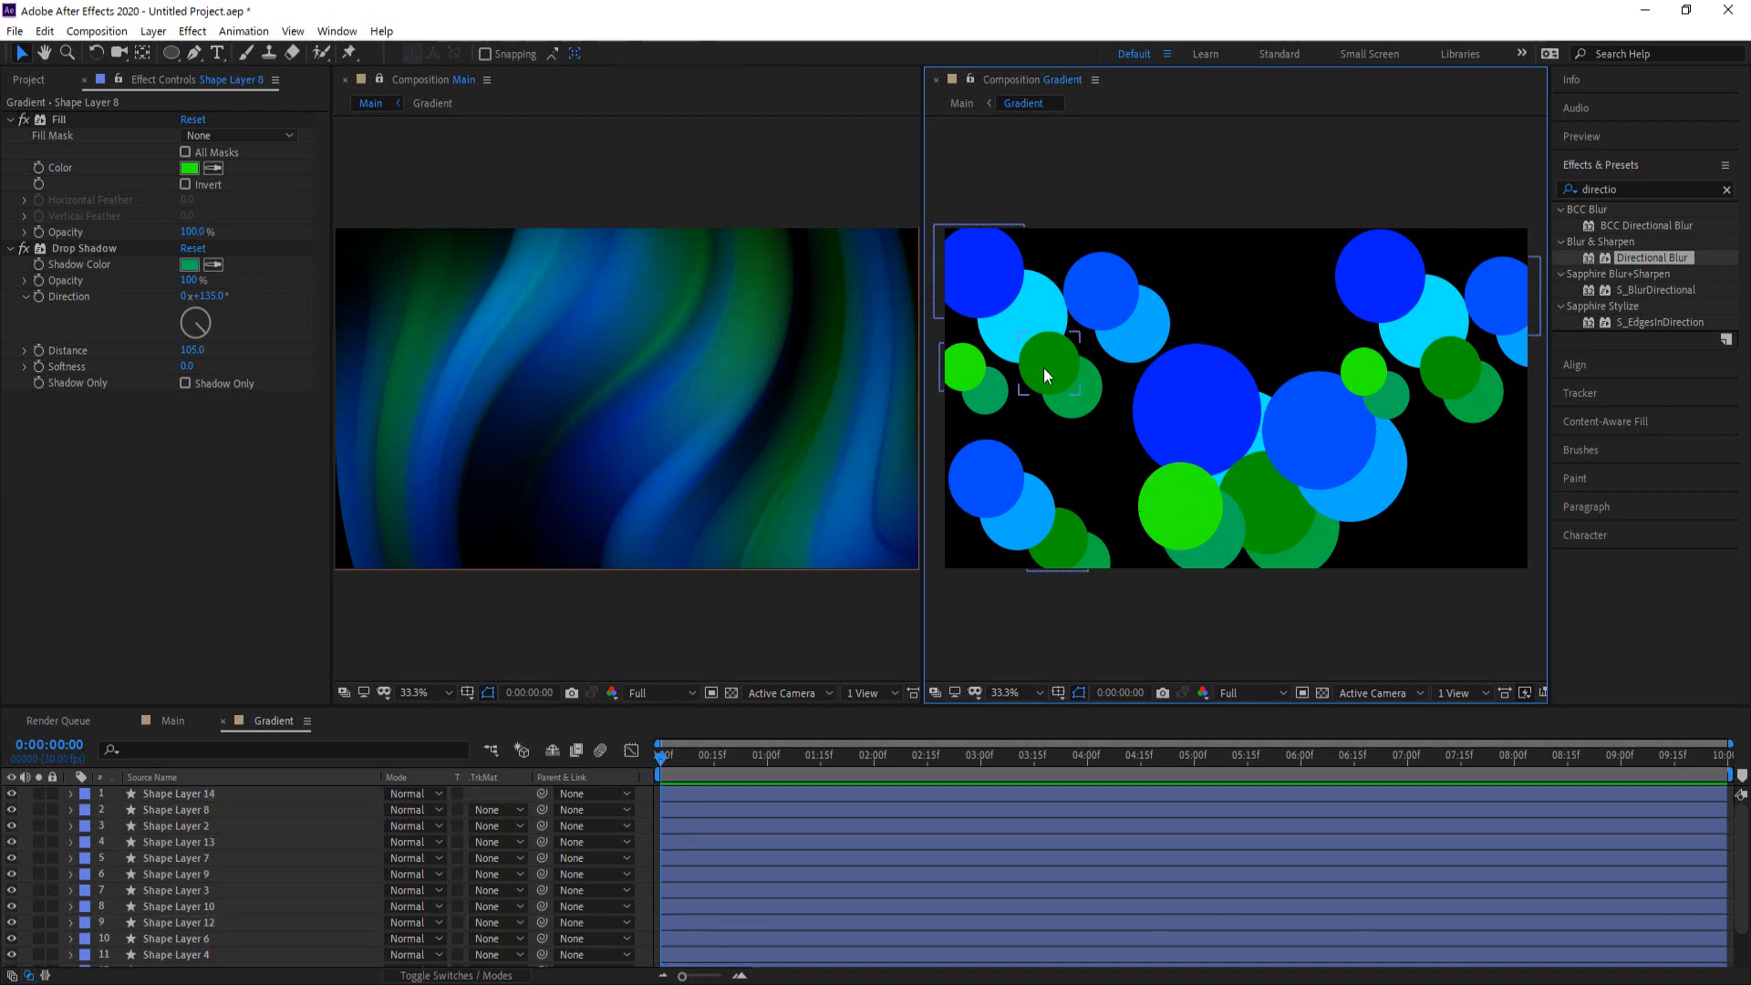
Spread out the enlarged circles: dark blue up to the top middle, bright green up and left, medium blue left between them
drag(1200, 413, 1216, 312)
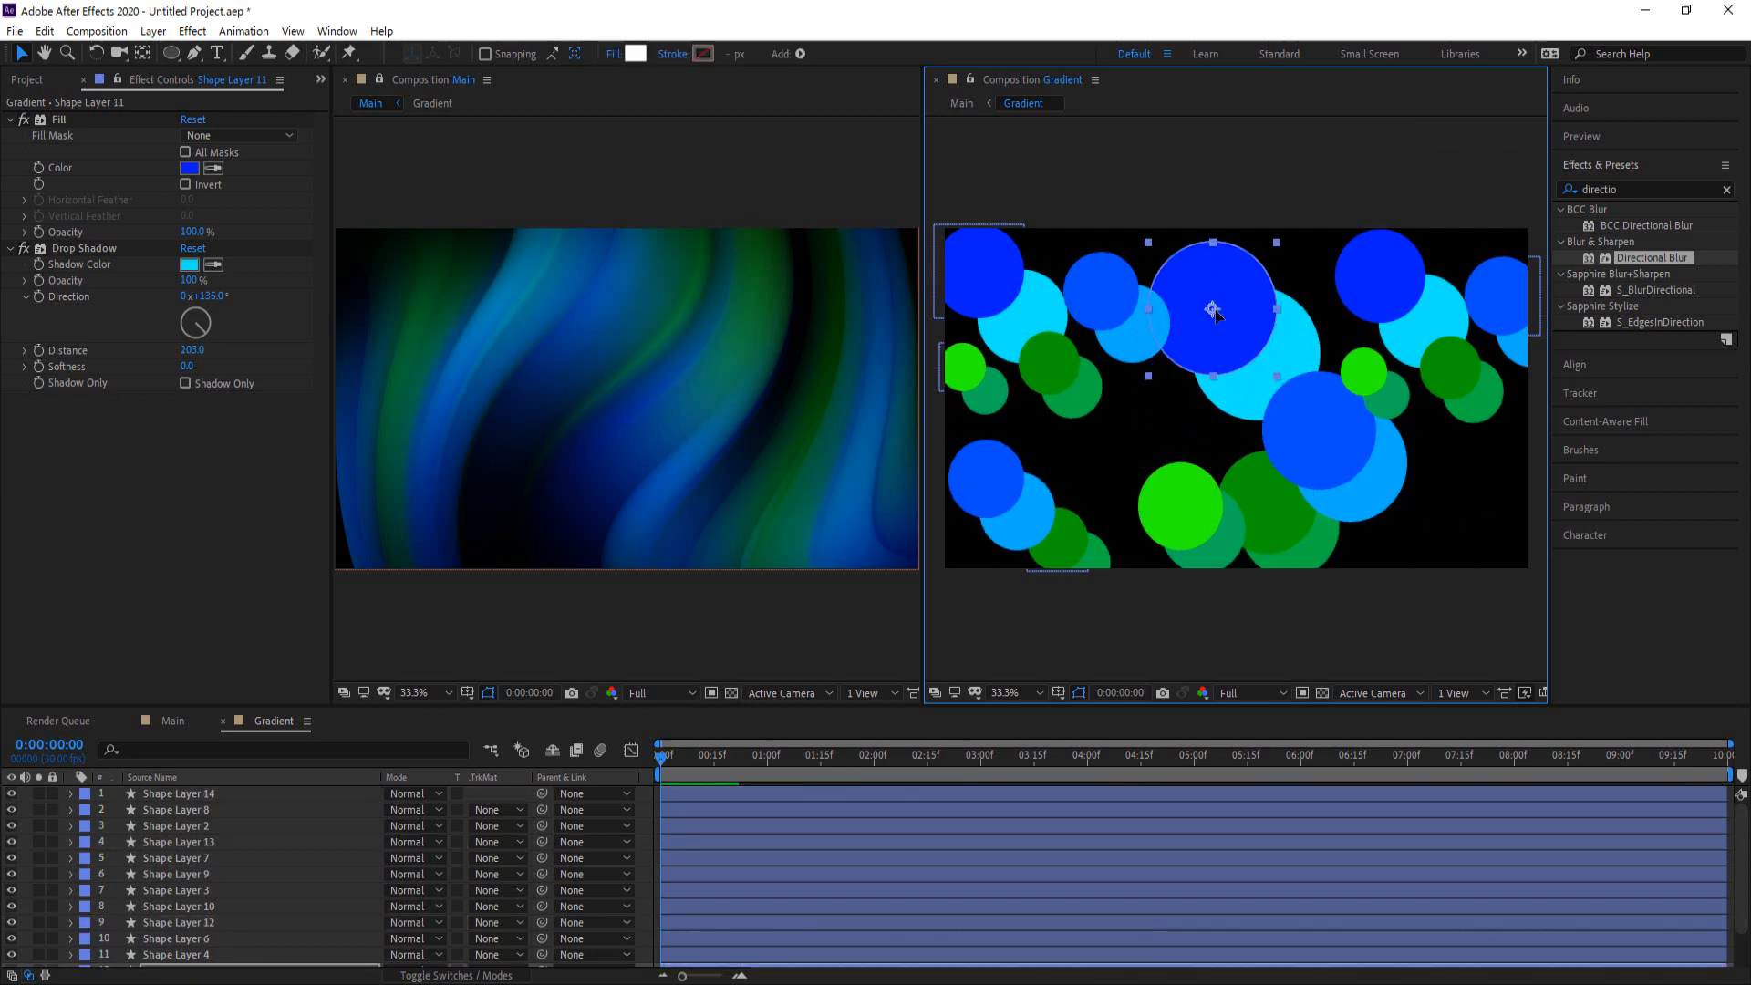
click(1182, 507)
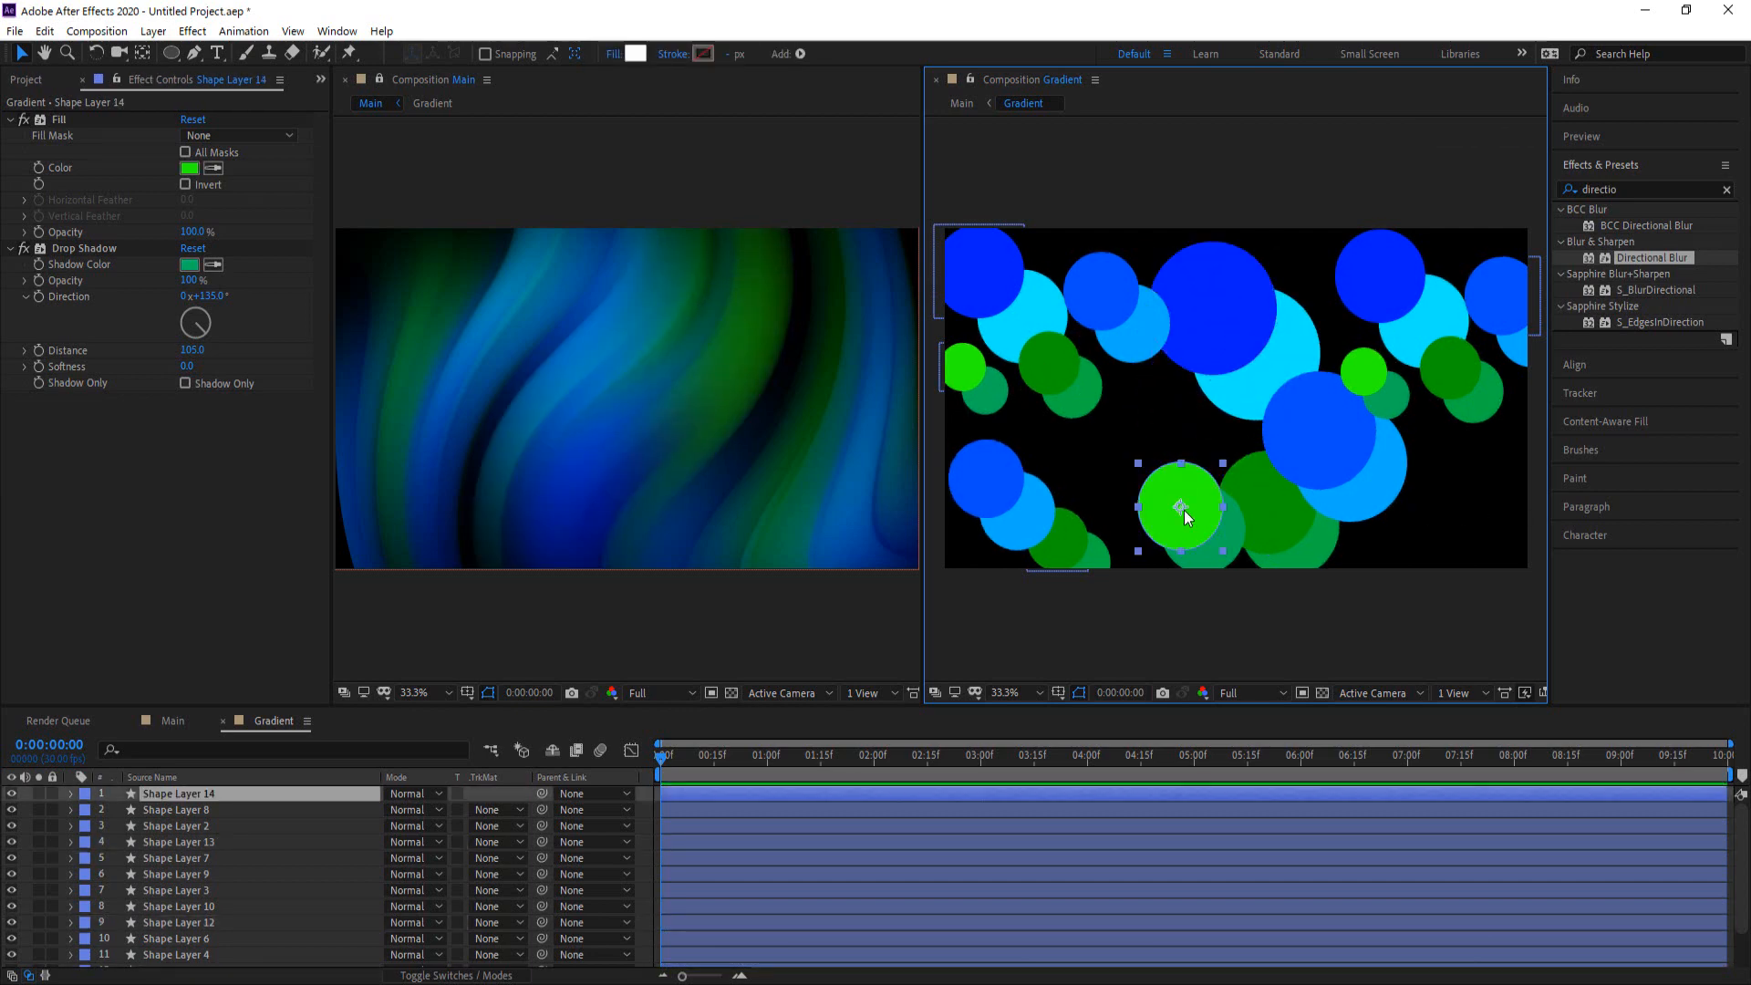
drag(1184, 511, 1145, 465)
click(1327, 440)
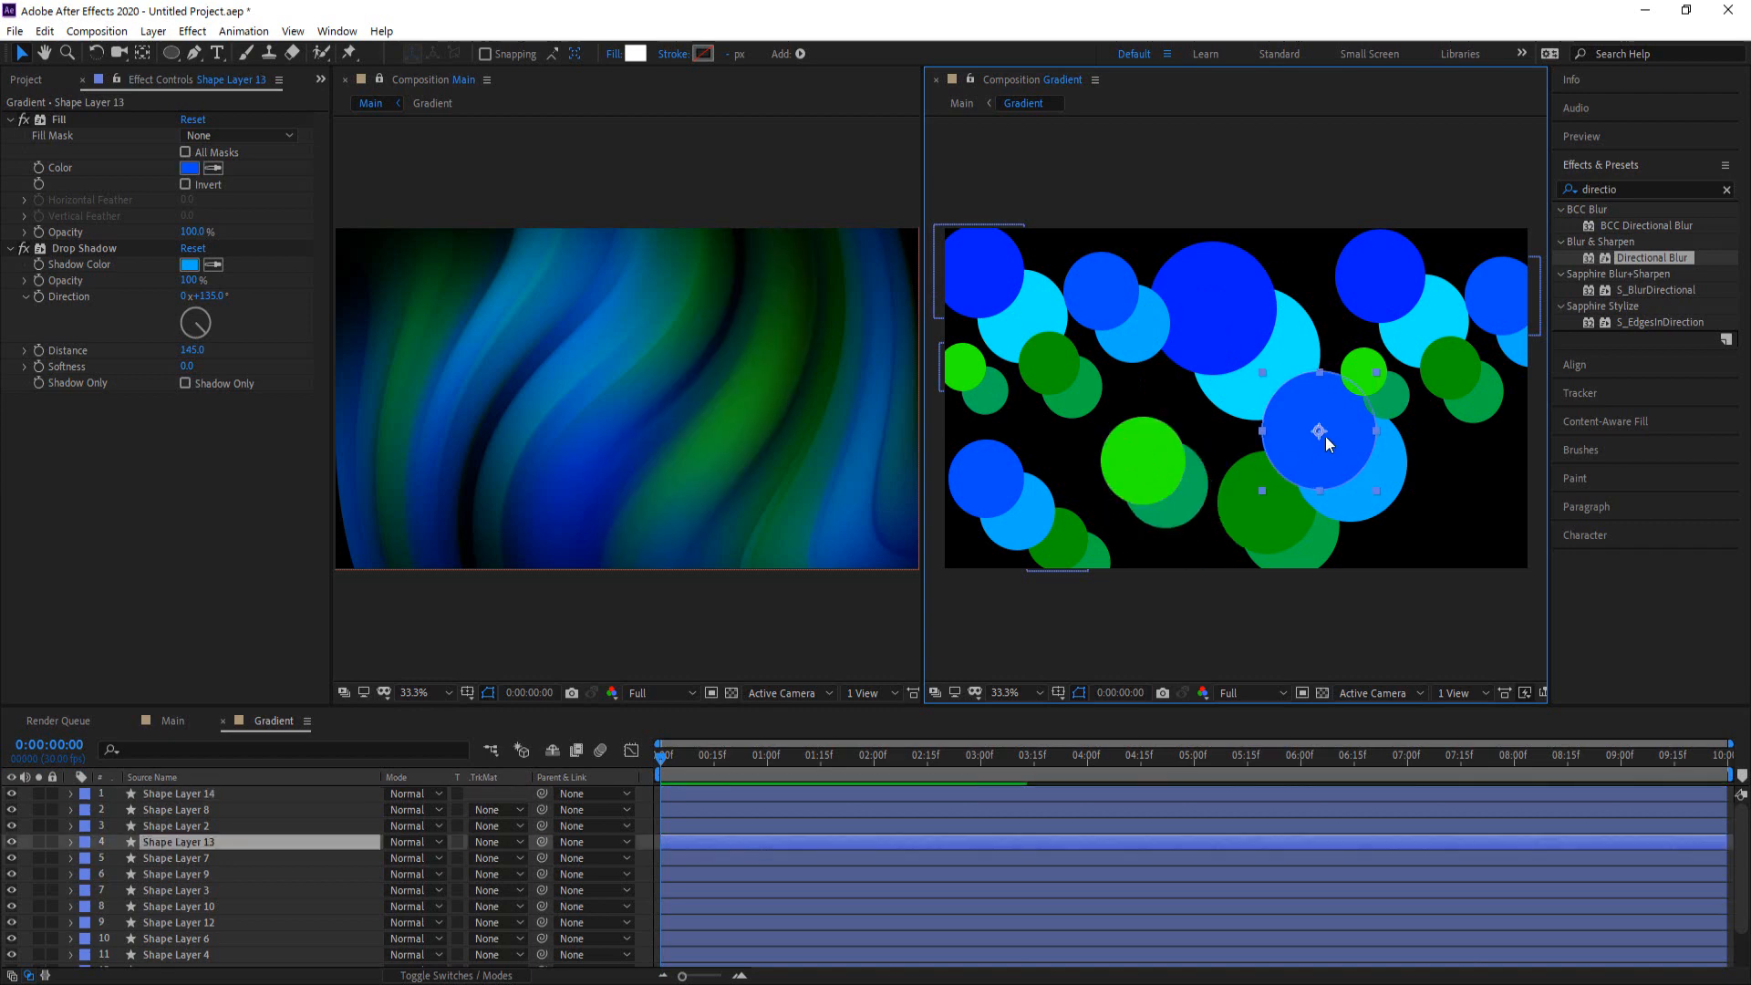
drag(1326, 436, 1151, 398)
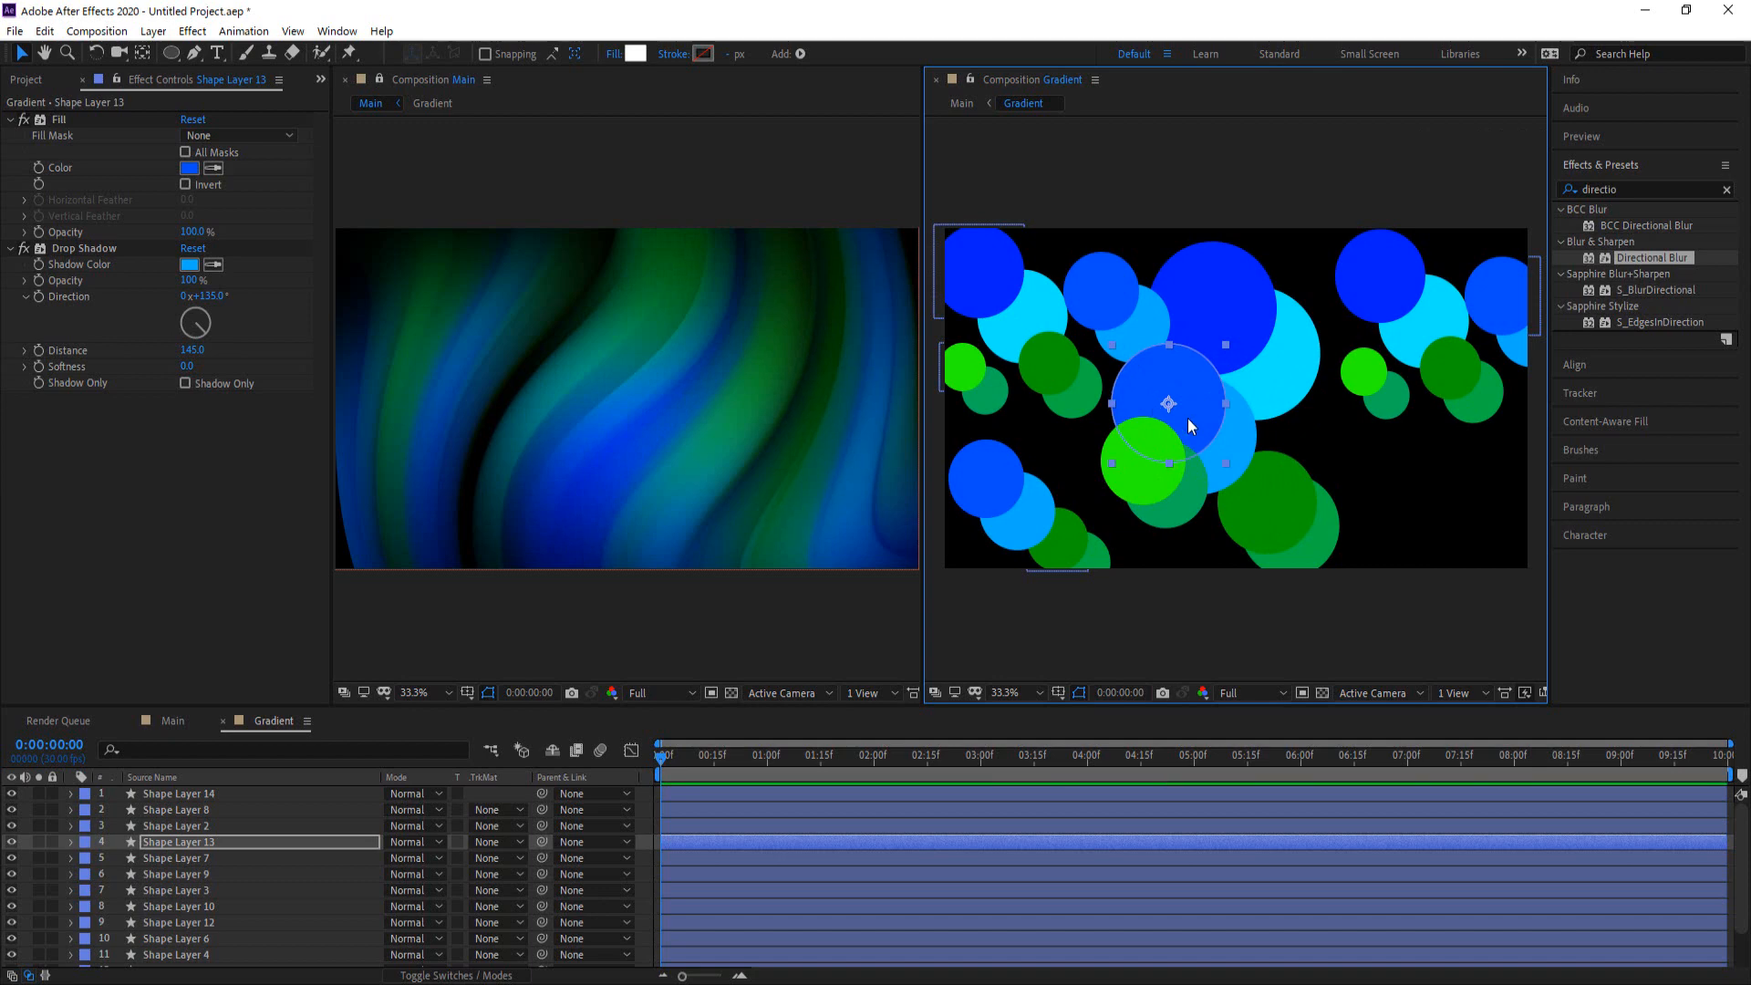
click(1268, 496)
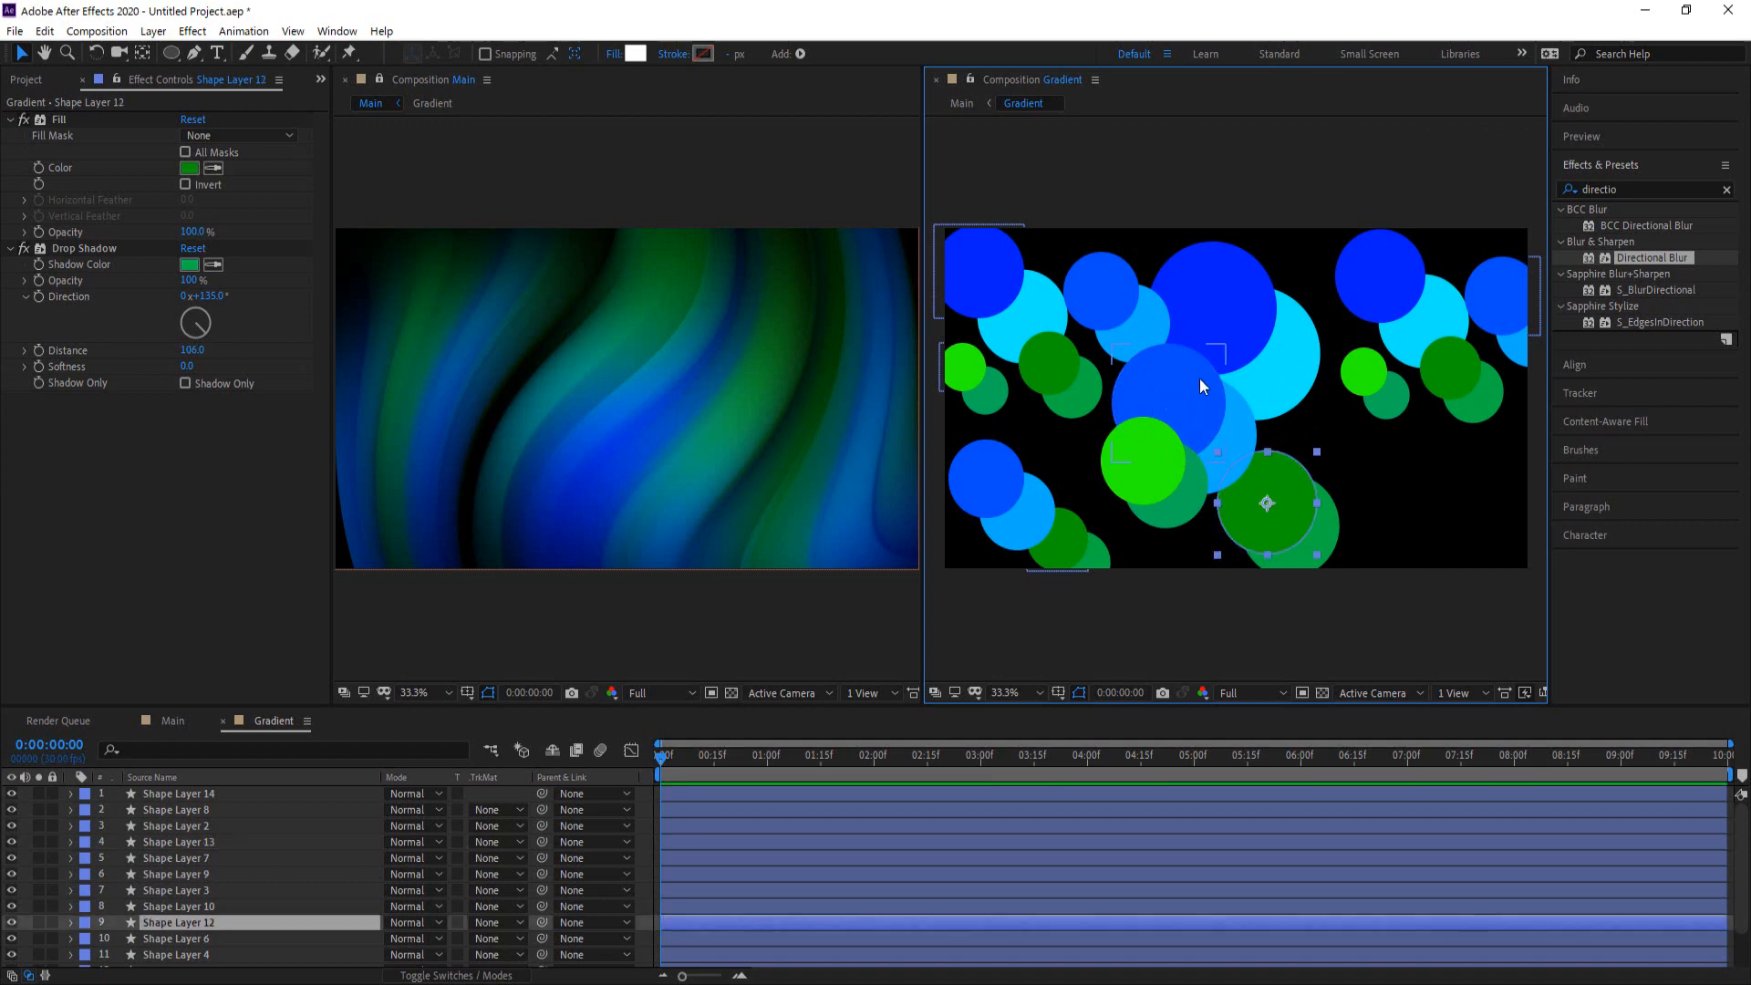
Duplicate the large dark blue circle and place the copy in the frame's lower-right area
click(1221, 308)
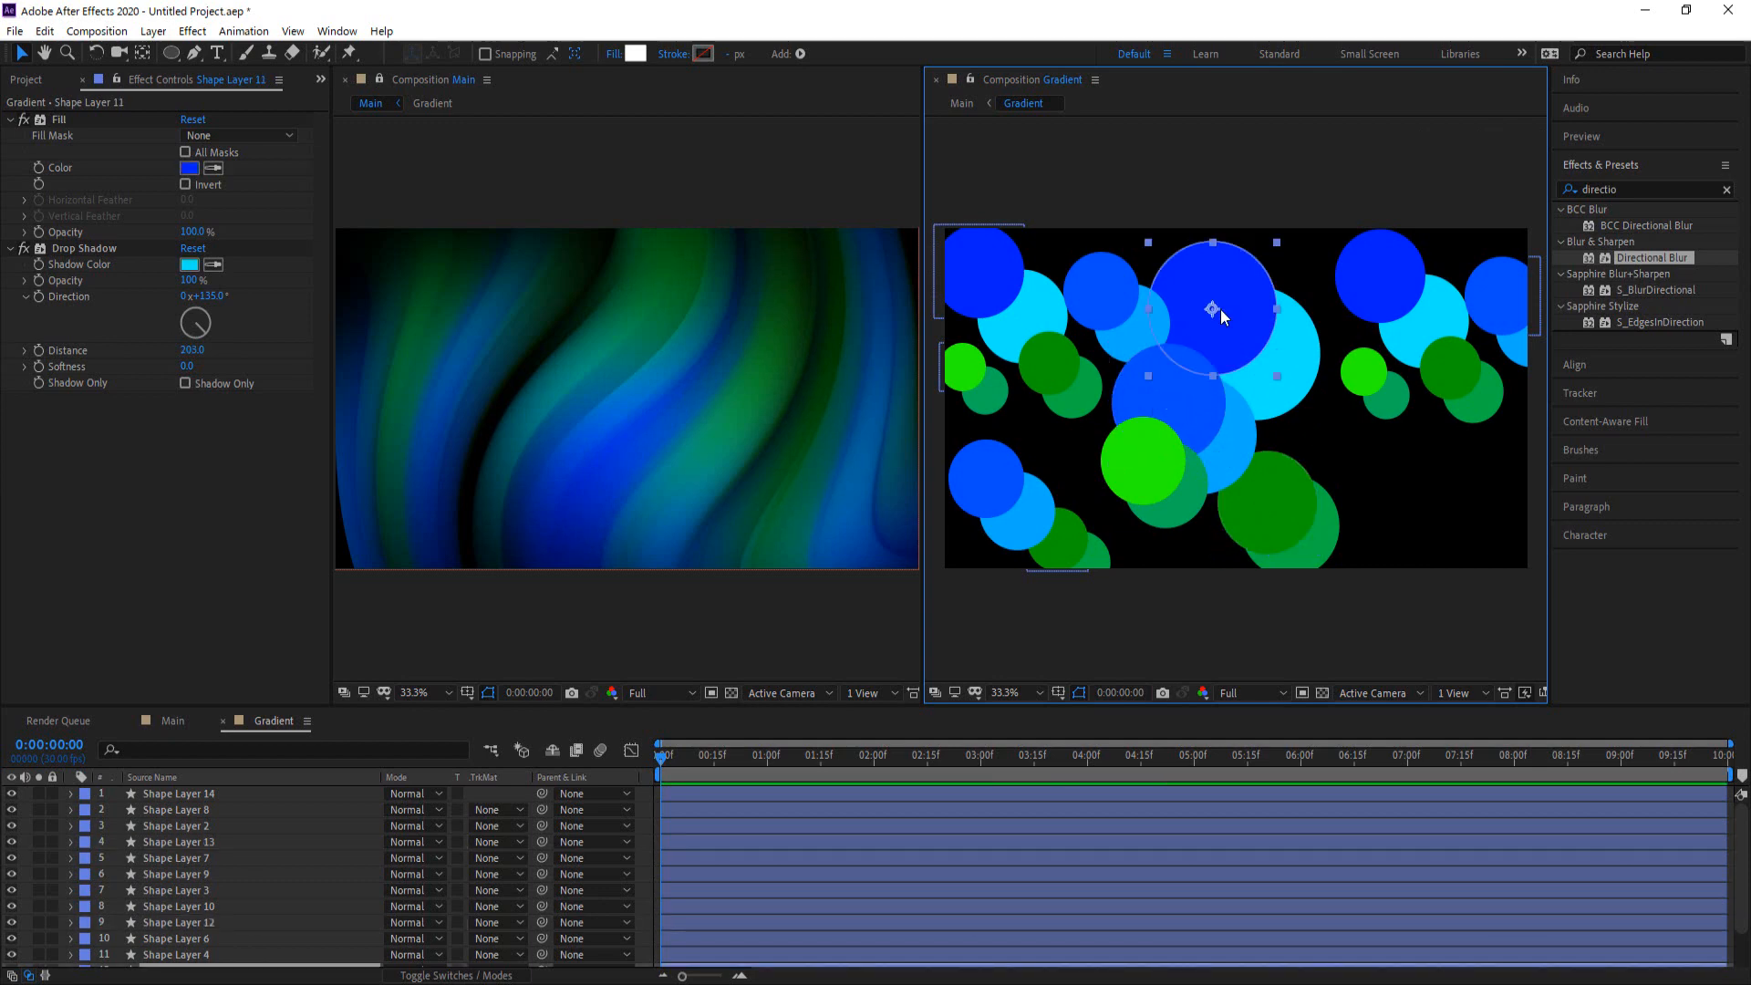
key(ctrl+d)
drag(1221, 309, 1391, 504)
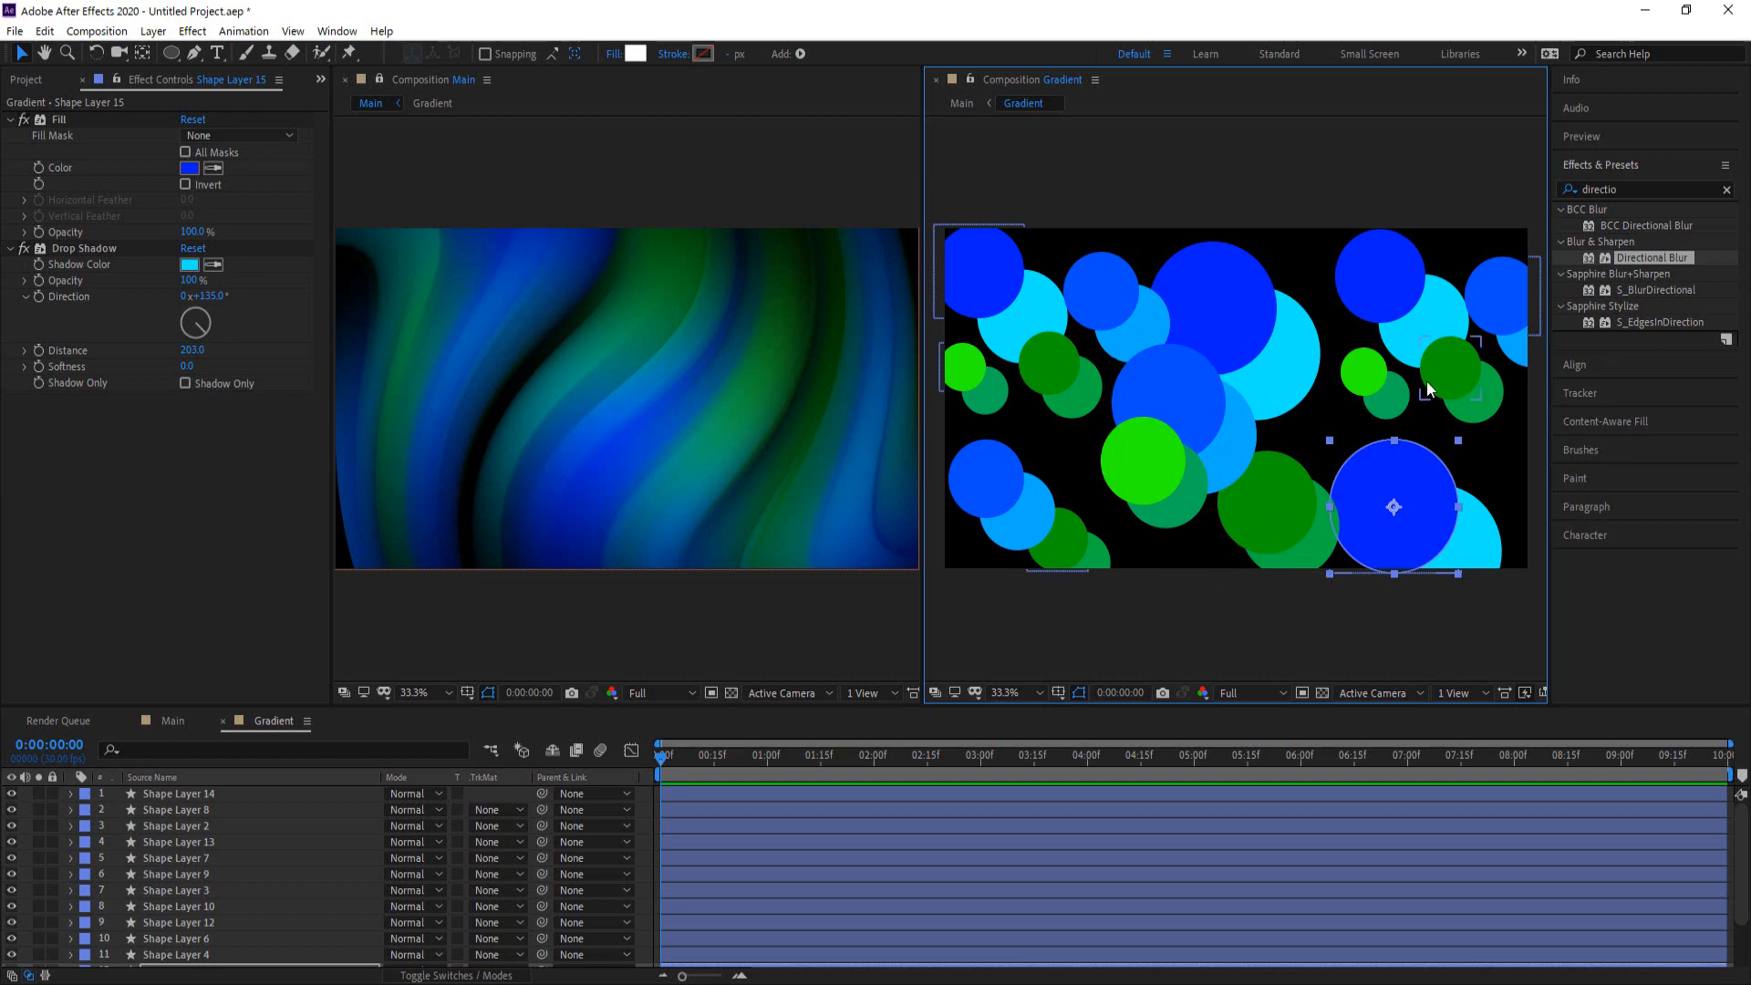
Duplicate the medium blue circle of the upper-left group and place the copy at the top, between the two neighbouring dark blue circles
click(1106, 292)
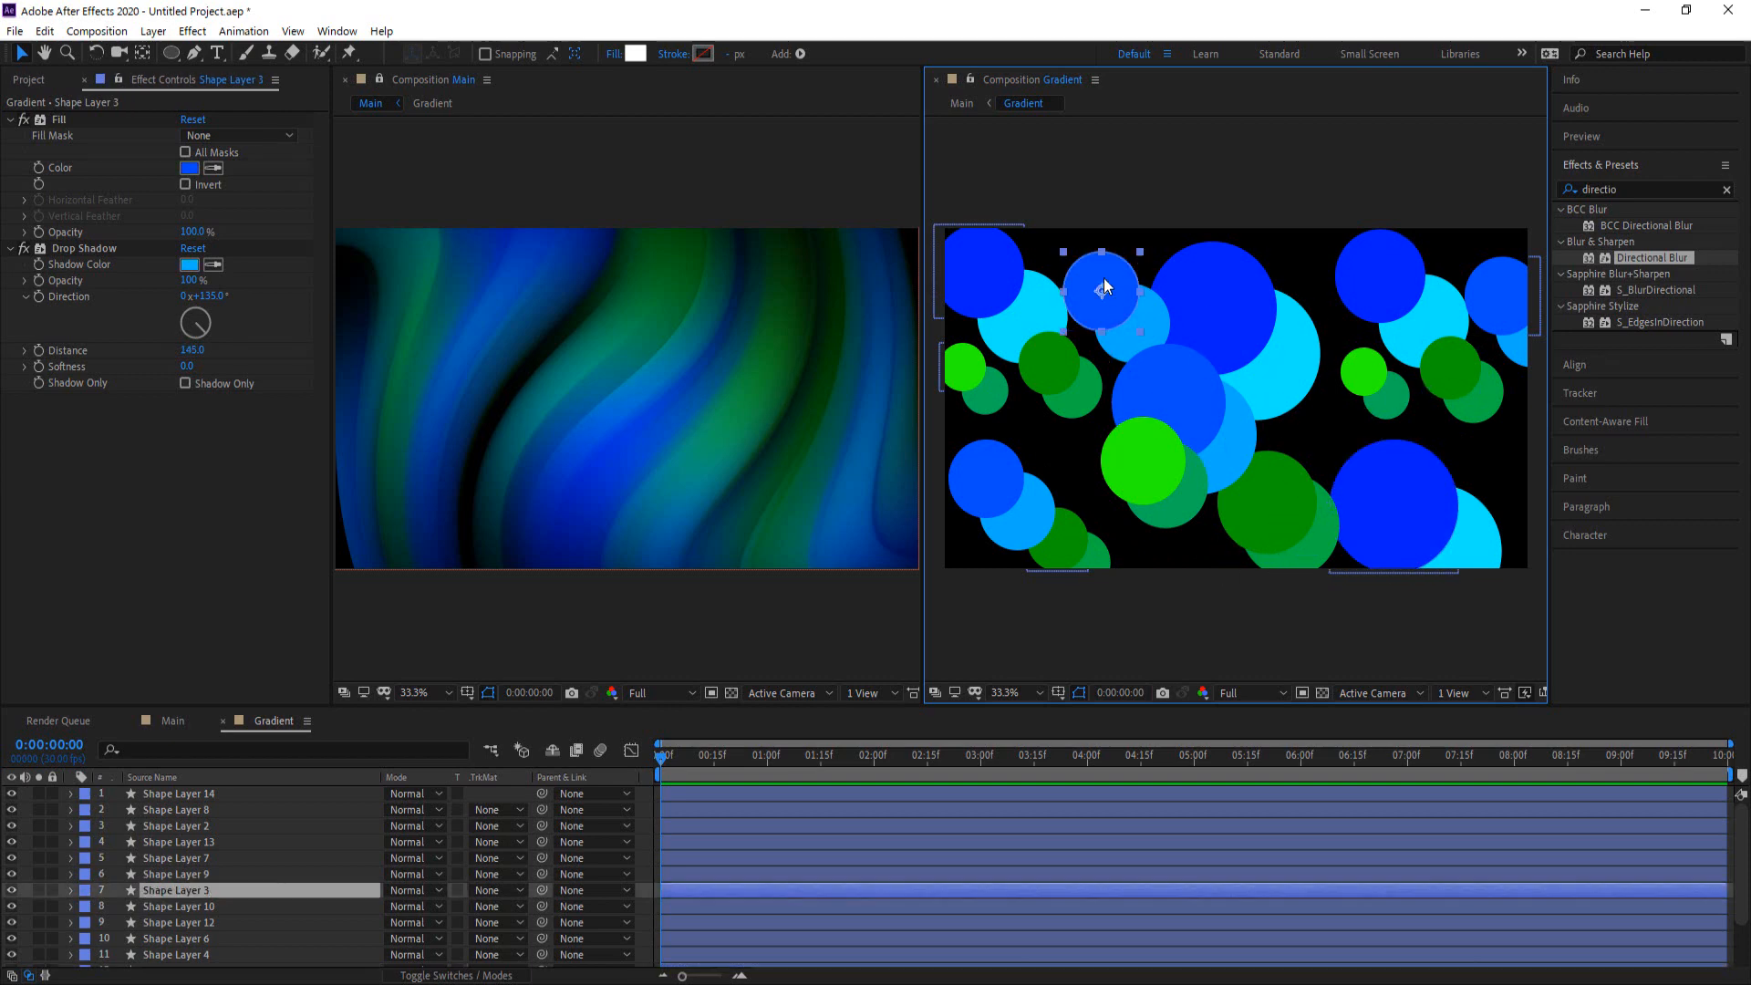
key(ctrl+d)
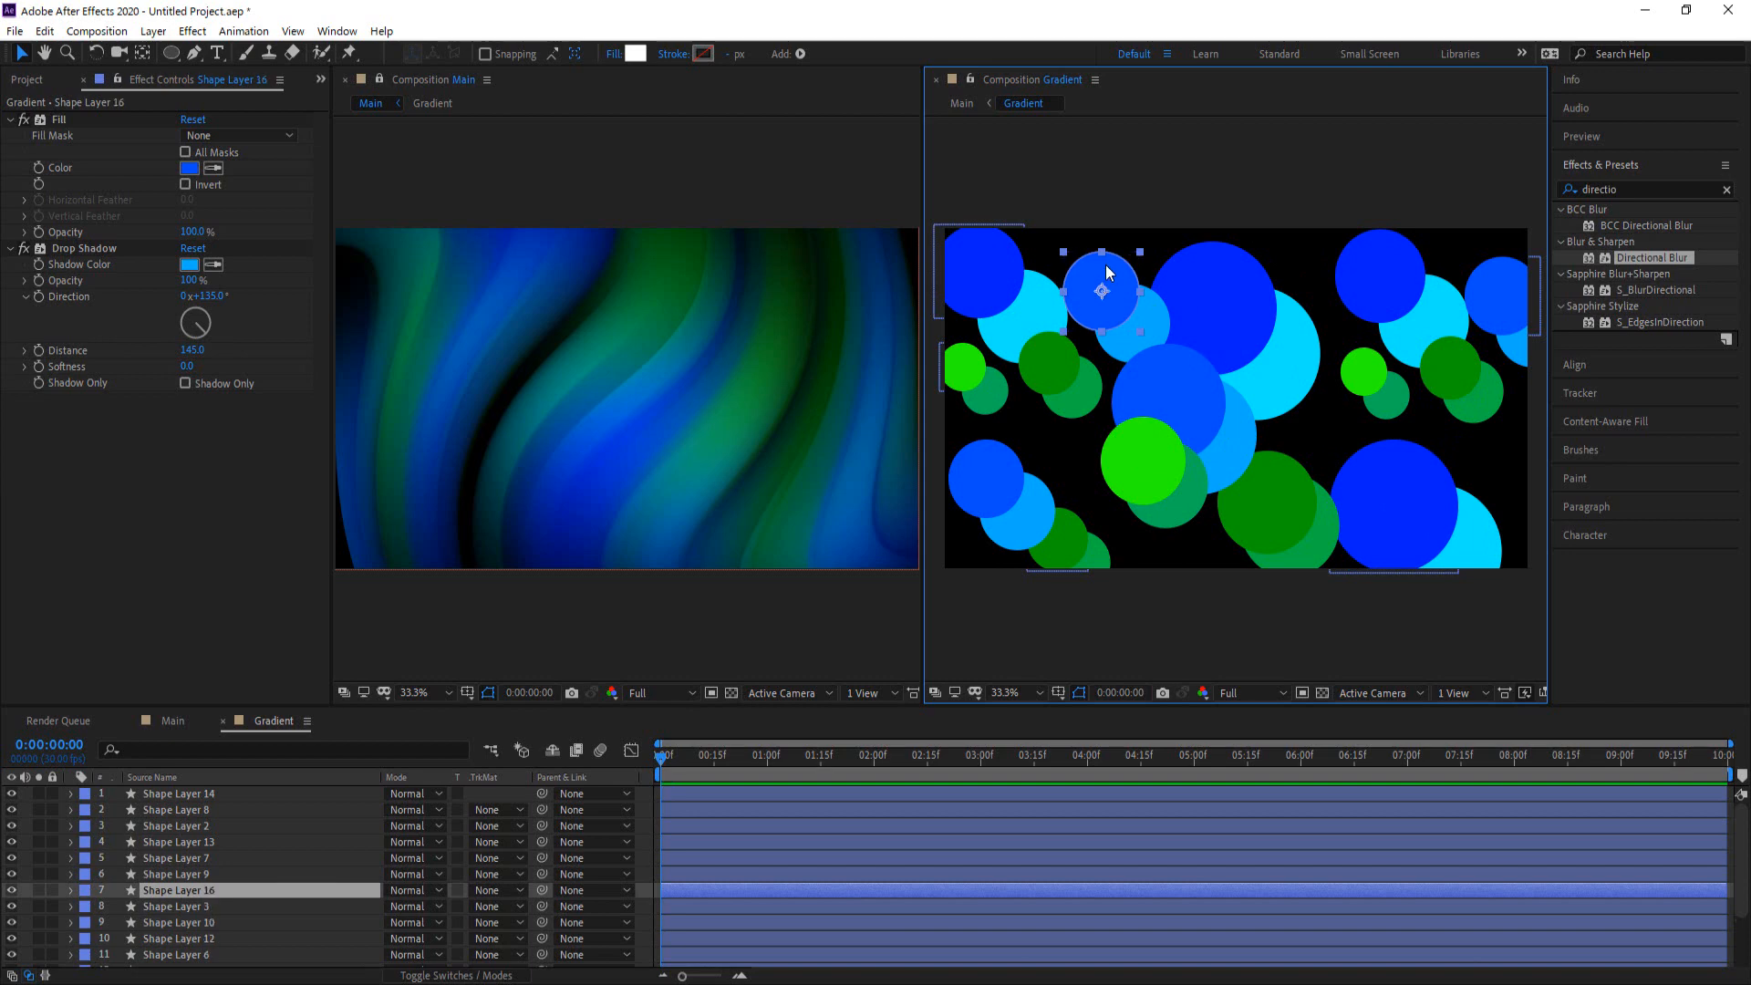
drag(1104, 287, 1295, 276)
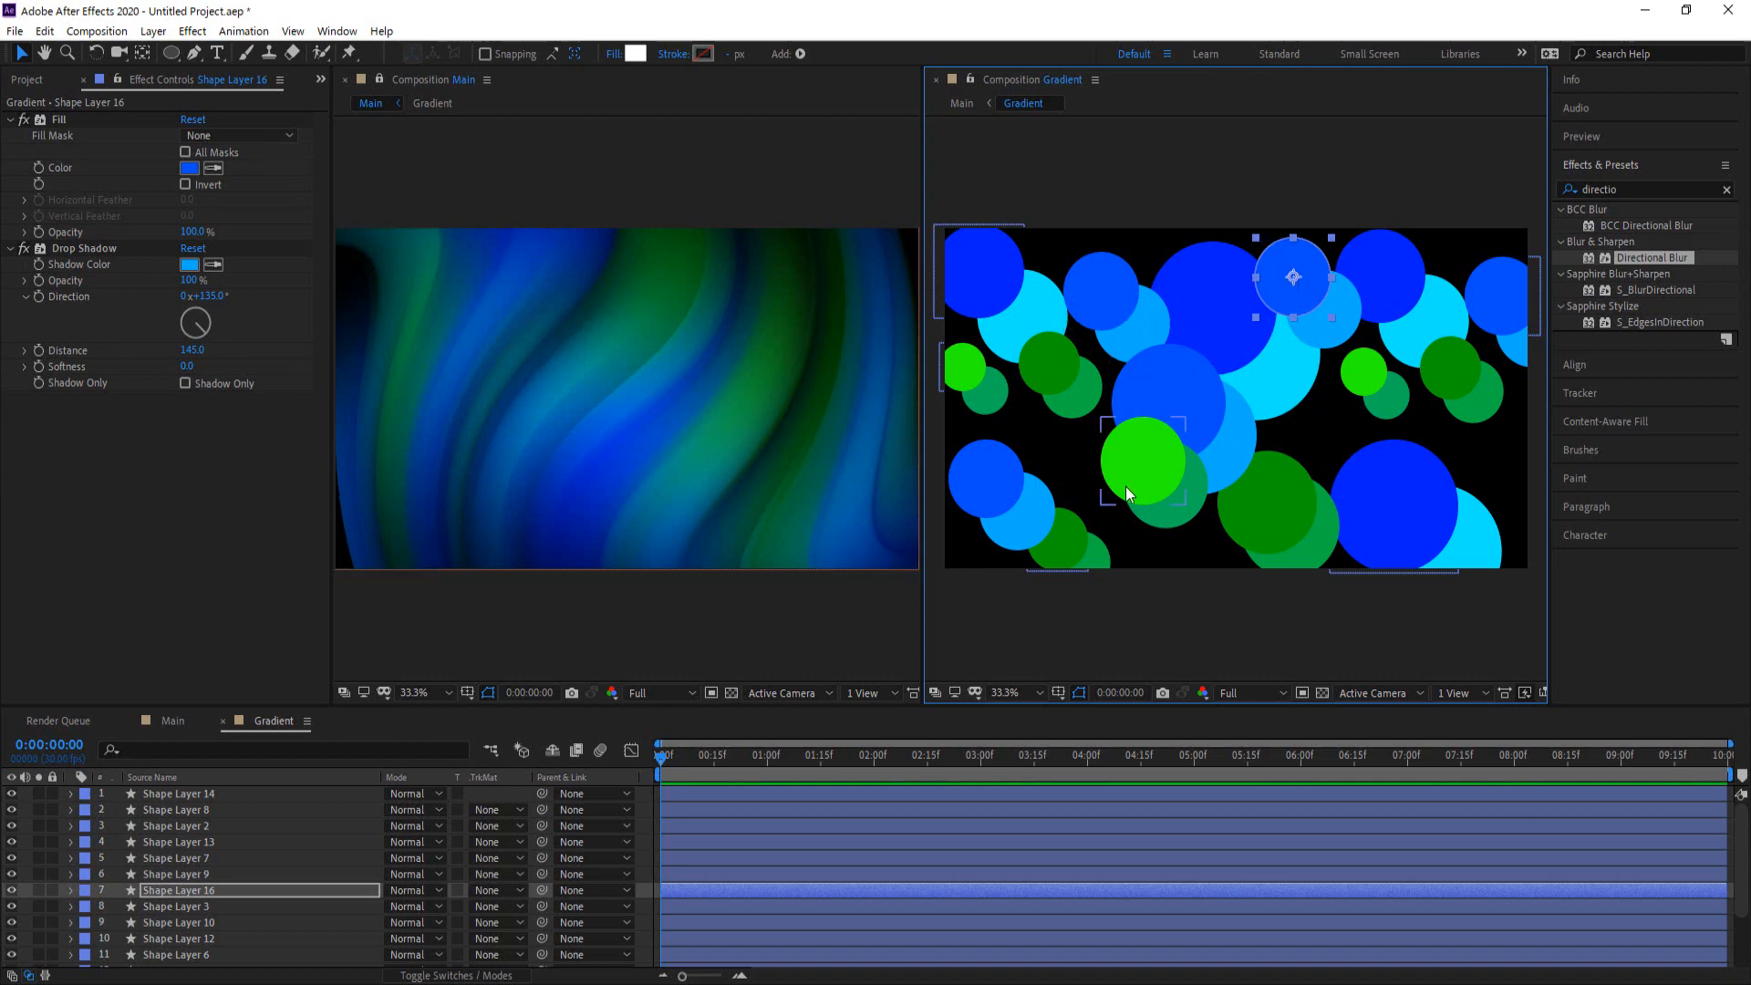
Duplicate the dark green circle of the upper-left group and place the copy at the frame's right edge, beside the large lower-right blue circle
click(1261, 500)
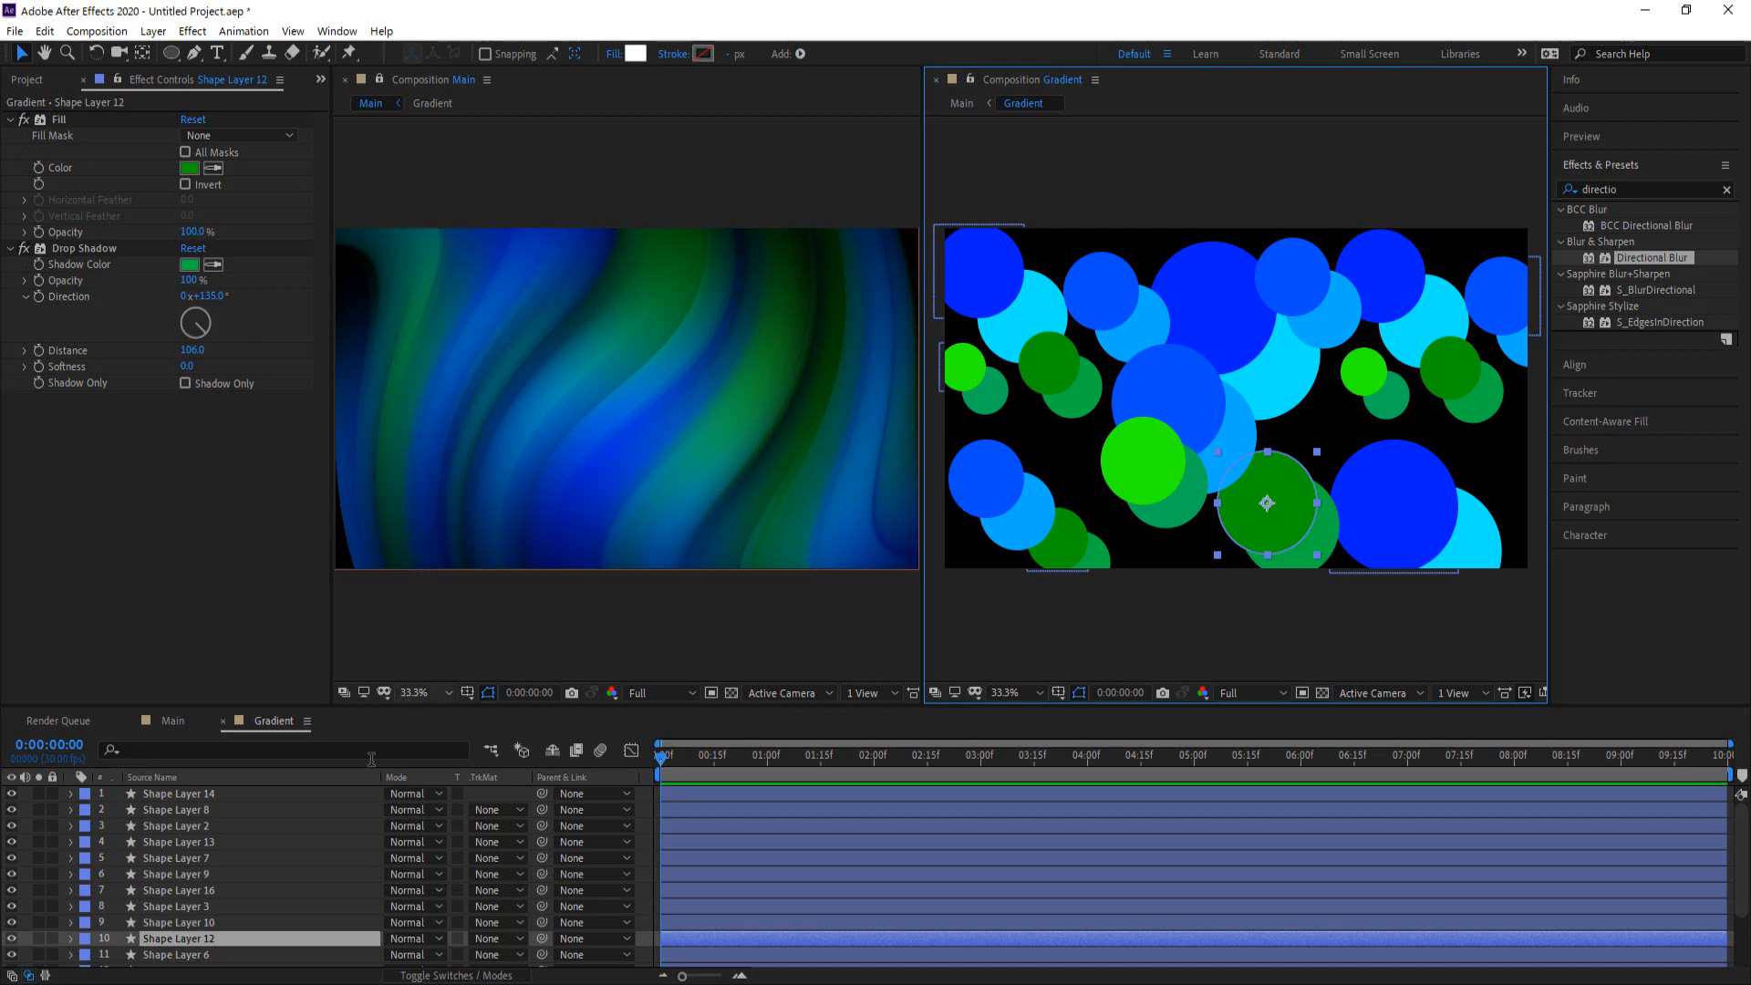
click(1172, 470)
click(1049, 363)
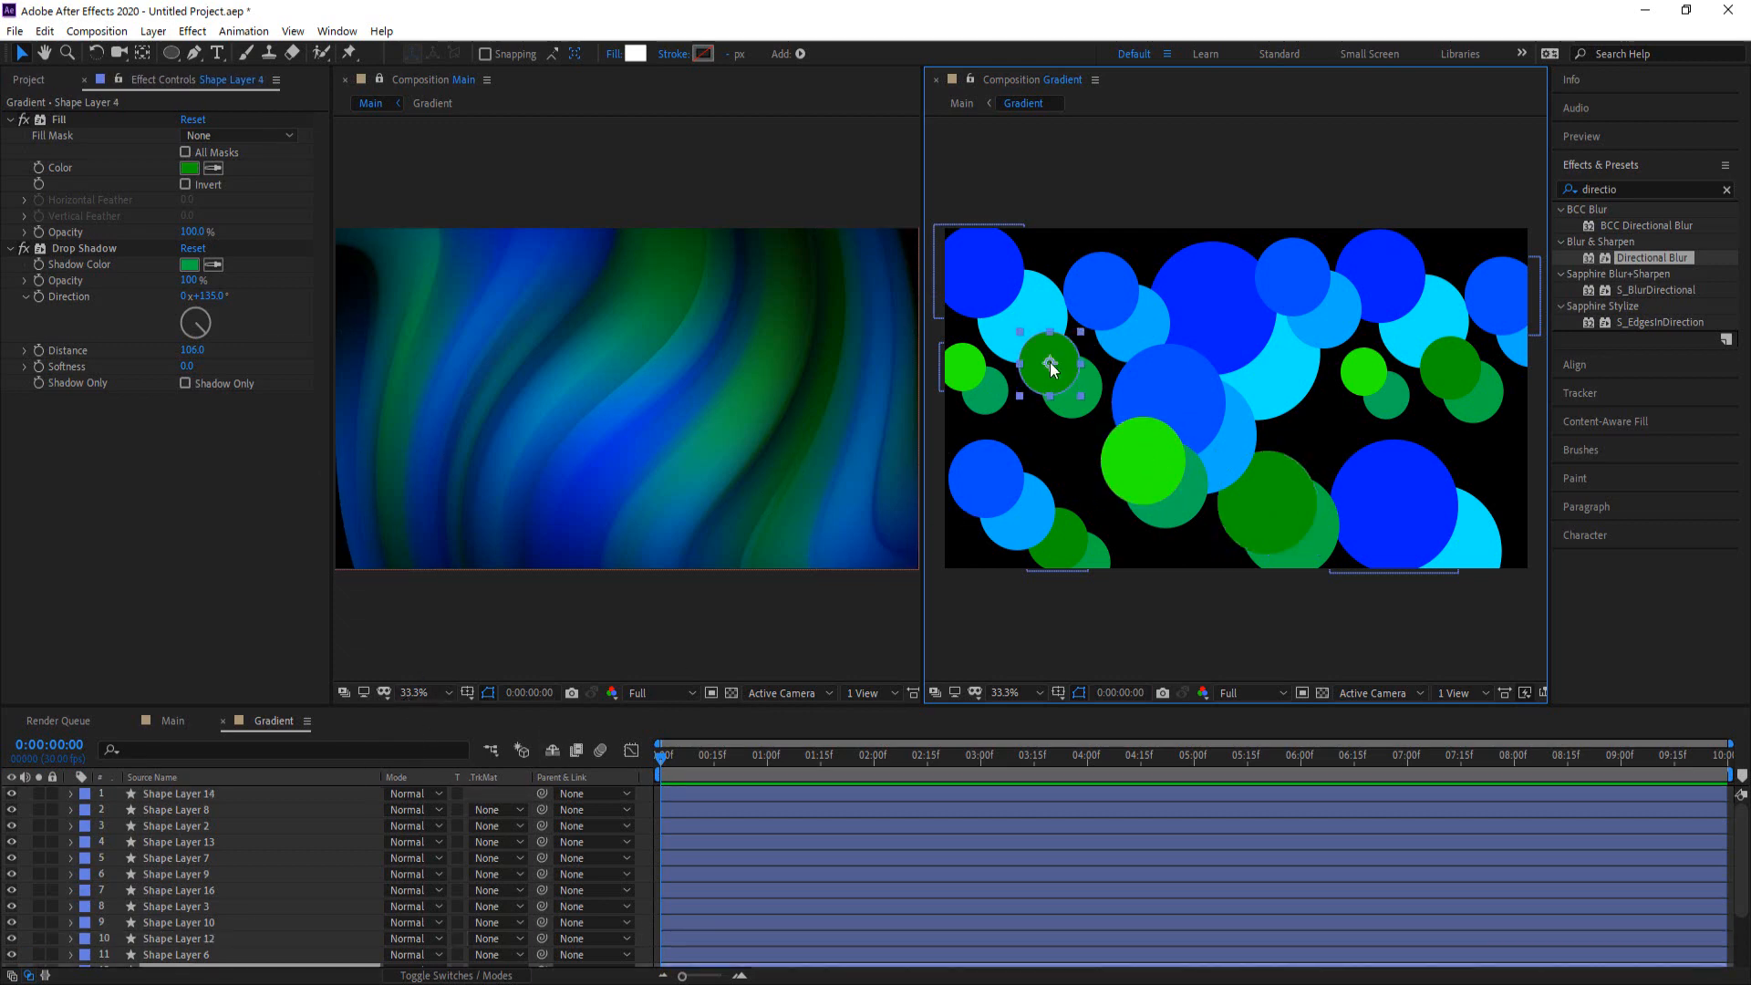
key(ctrl+d)
drag(1049, 363, 1413, 255)
drag(1456, 253, 1510, 480)
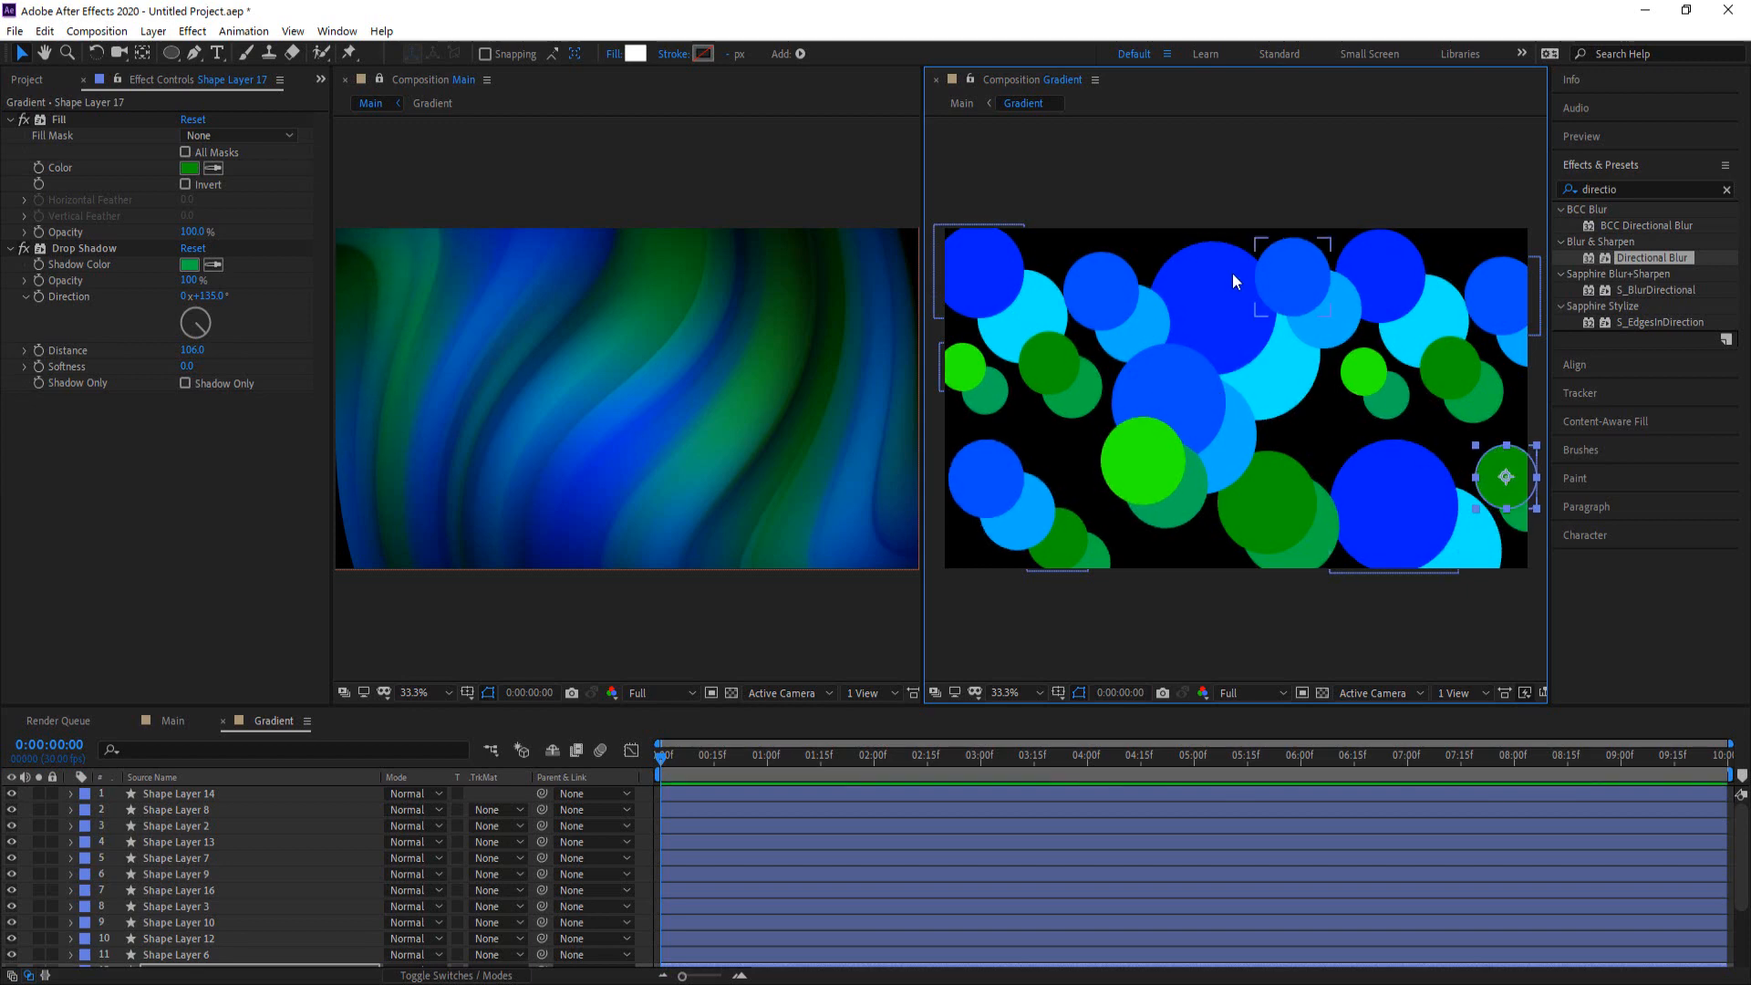
Duplicate the upper-left medium blue circle again and place the copy over the upper-right rim of the large lower-right blue circle
click(1109, 301)
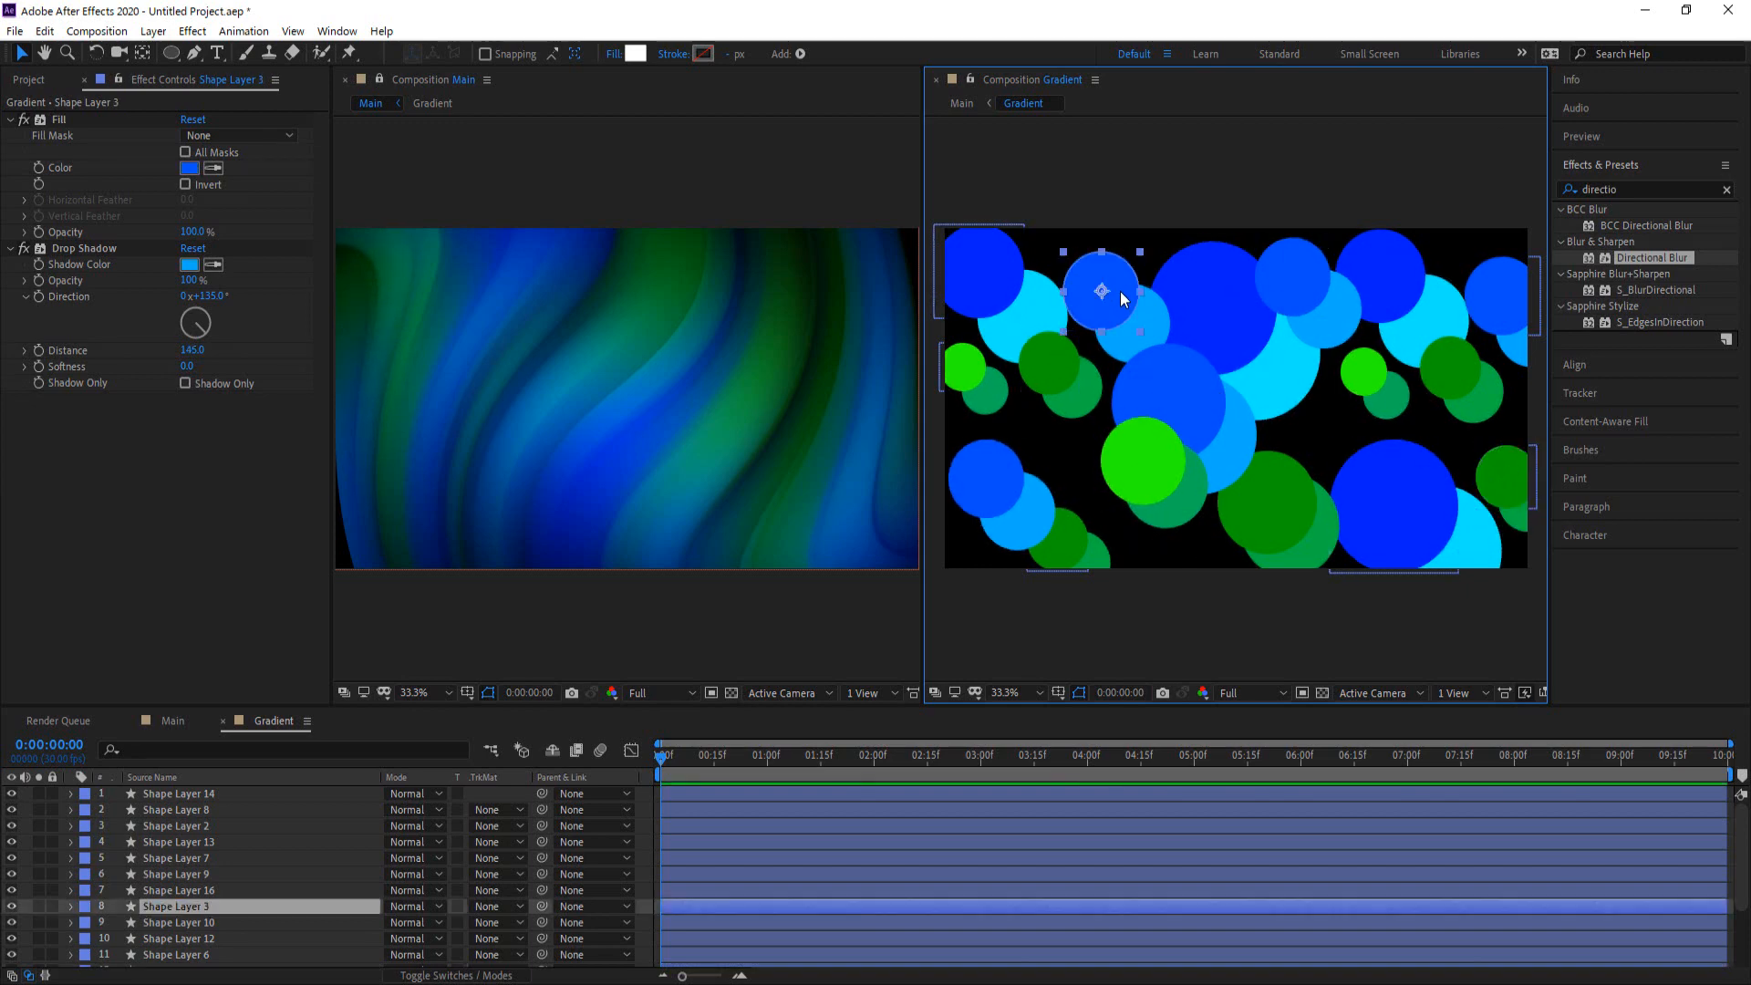
key(ctrl+d)
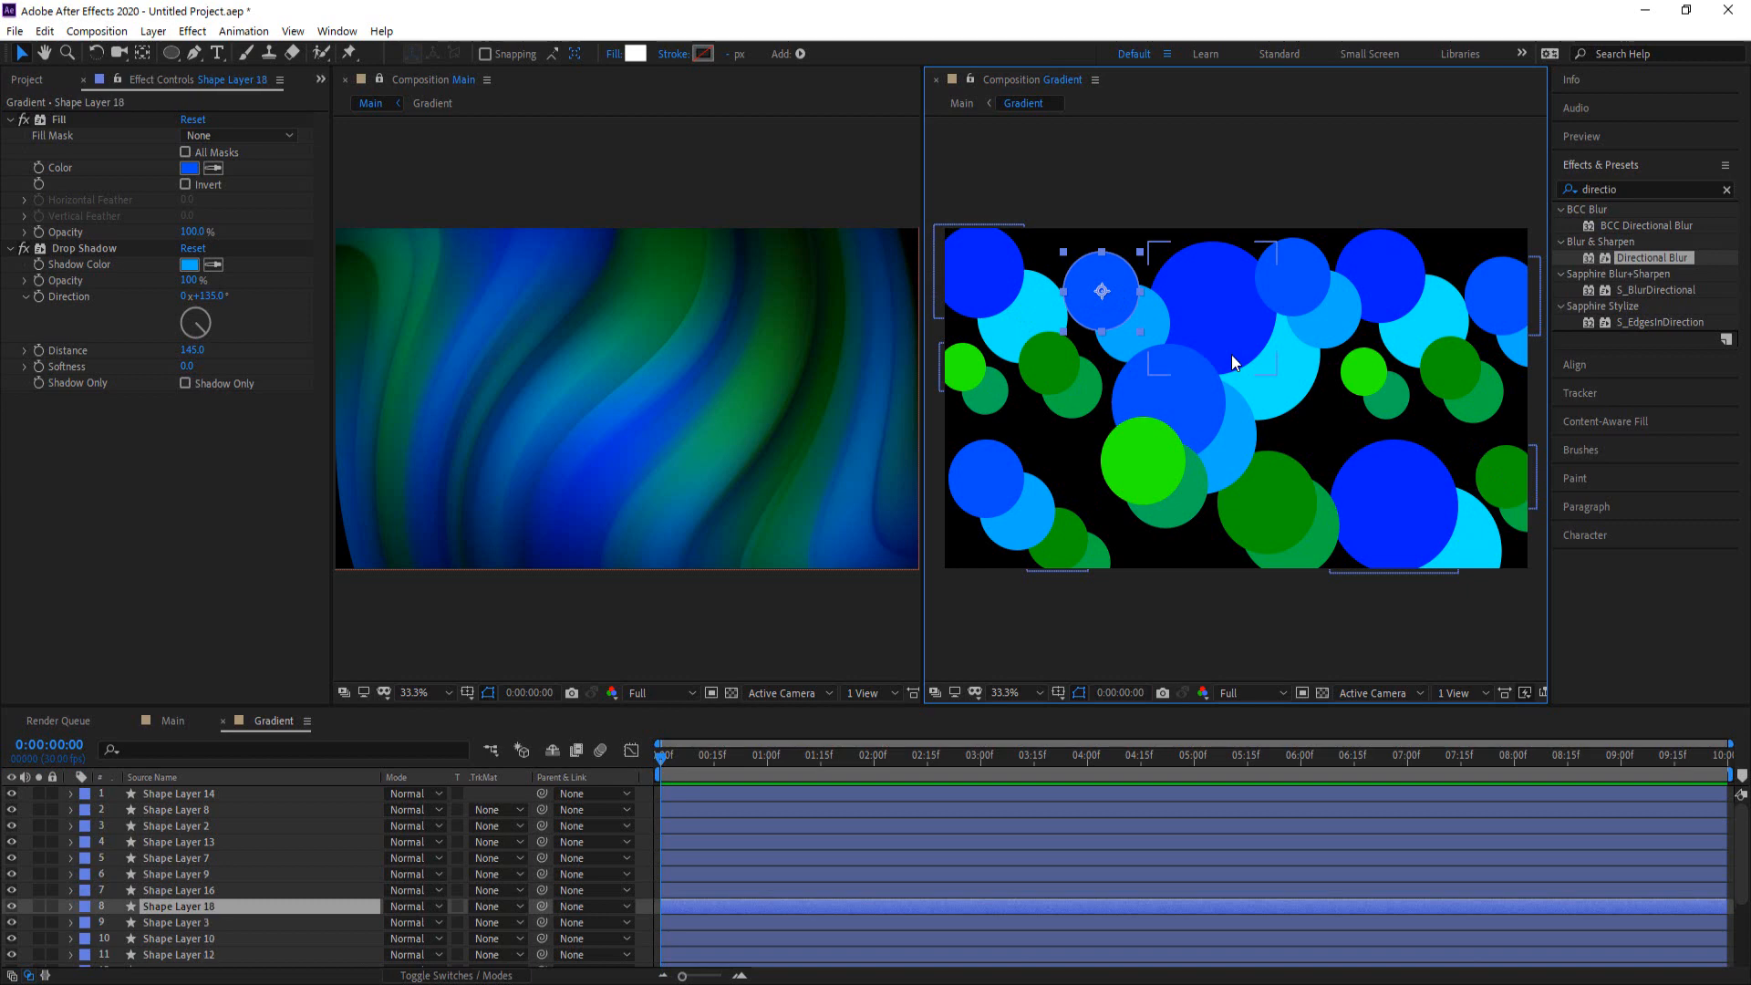
drag(1111, 302, 1450, 443)
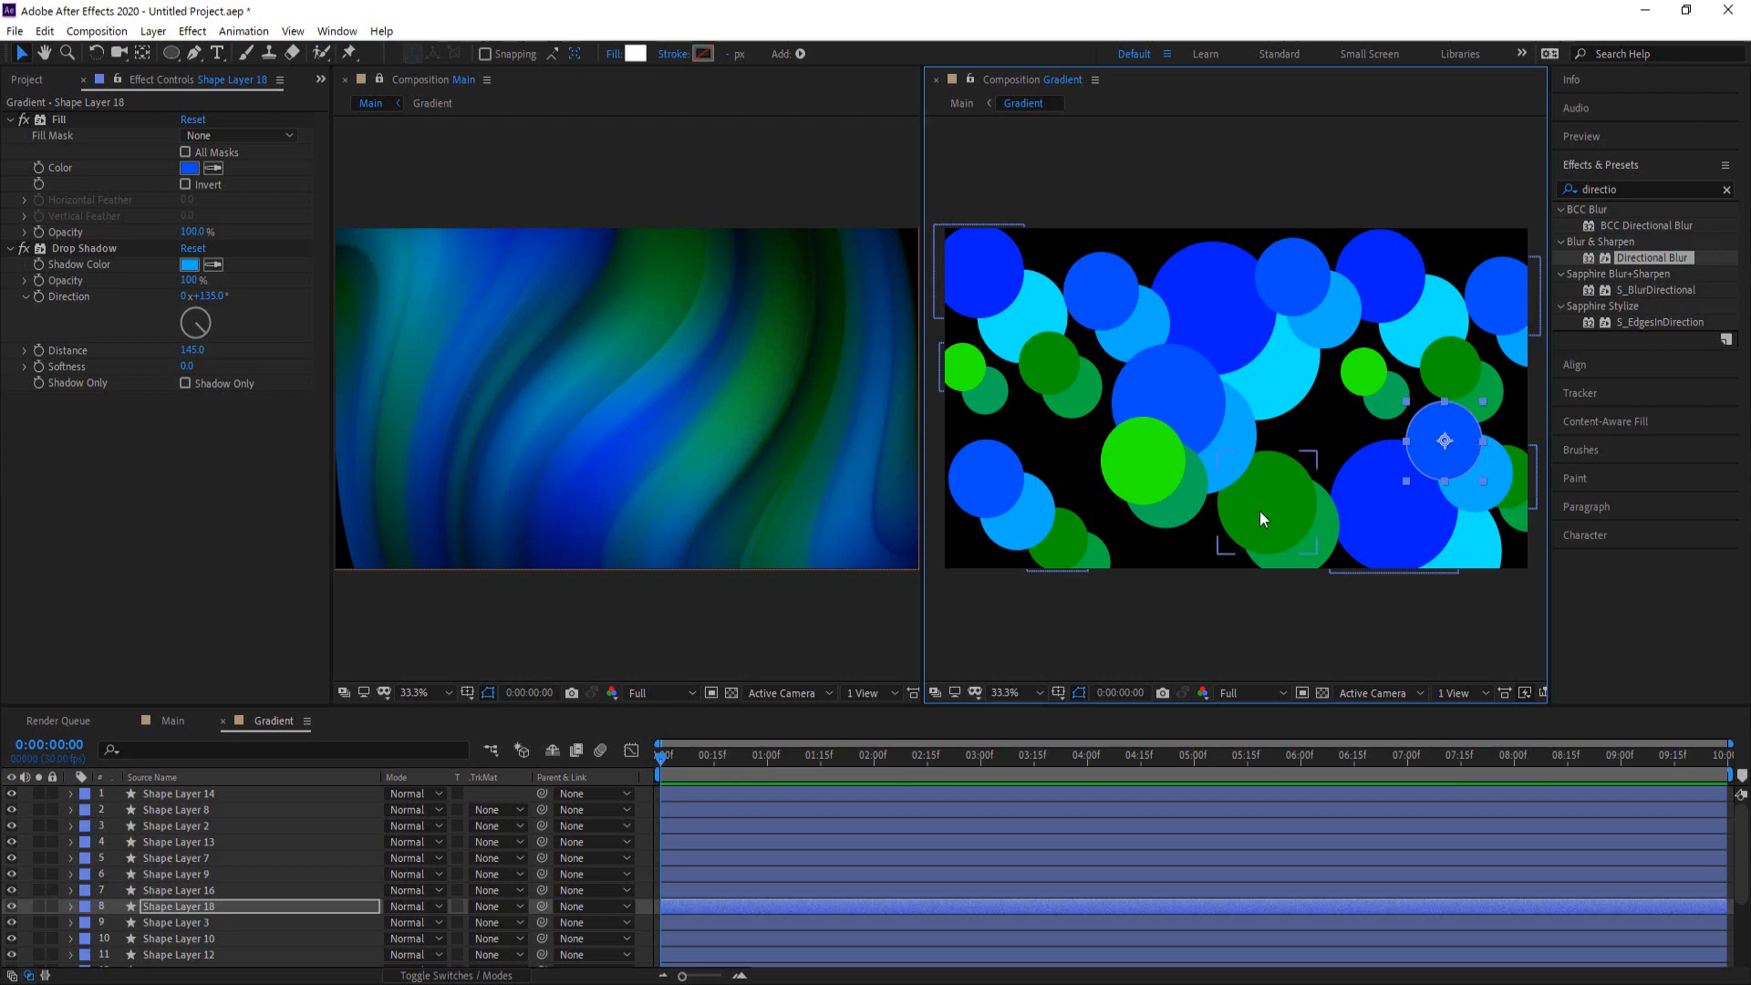
Duplicate the dark blue circle in the frame's upper-left corner and place the copy near the right edge, behind the dark green circle
click(1005, 279)
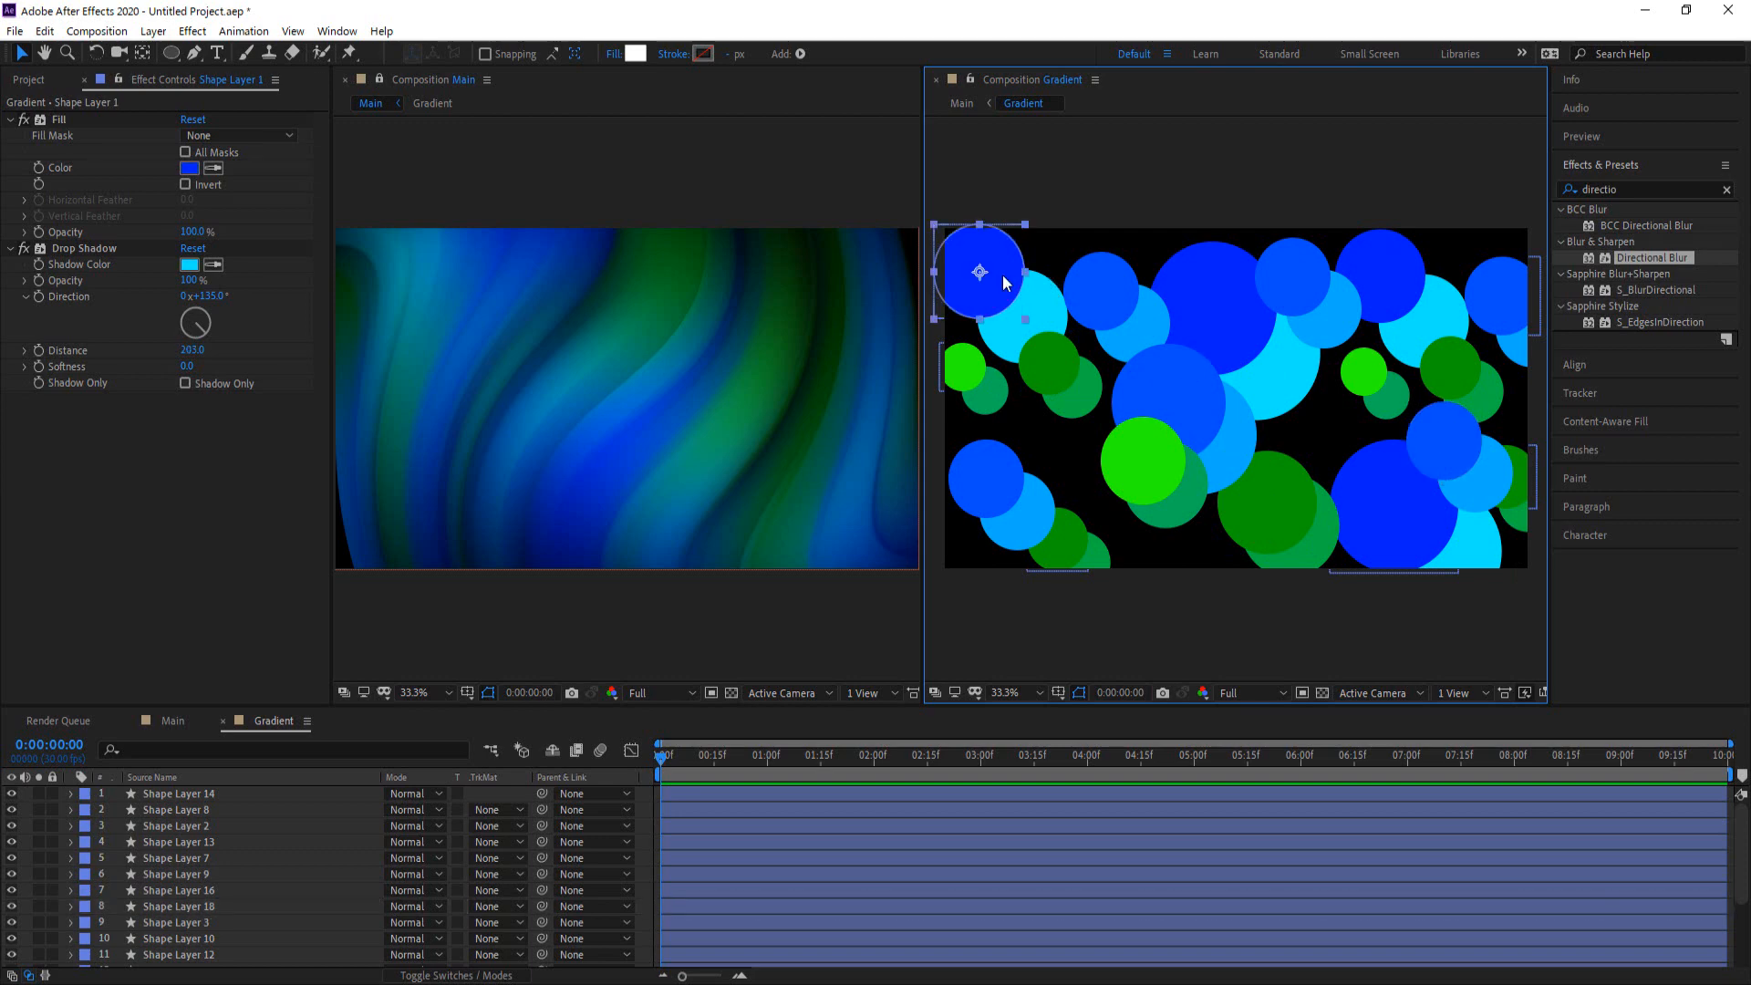
key(ctrl+d)
drag(999, 320, 1523, 269)
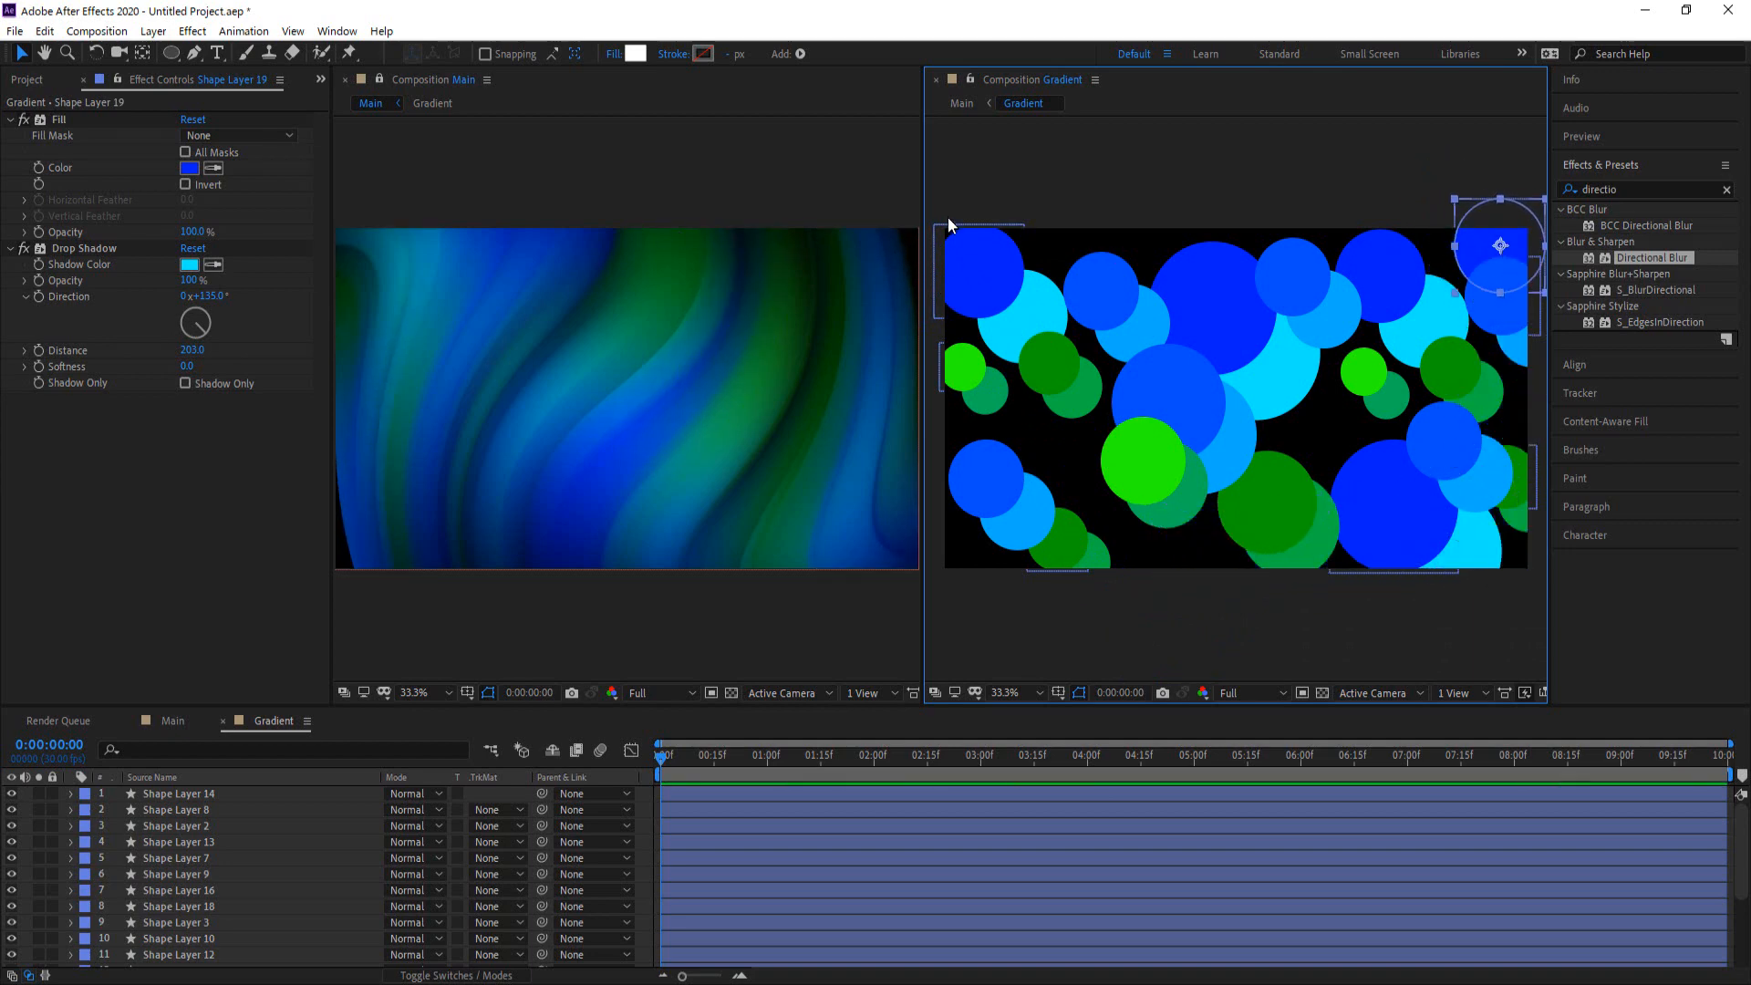
drag(1494, 245, 1490, 364)
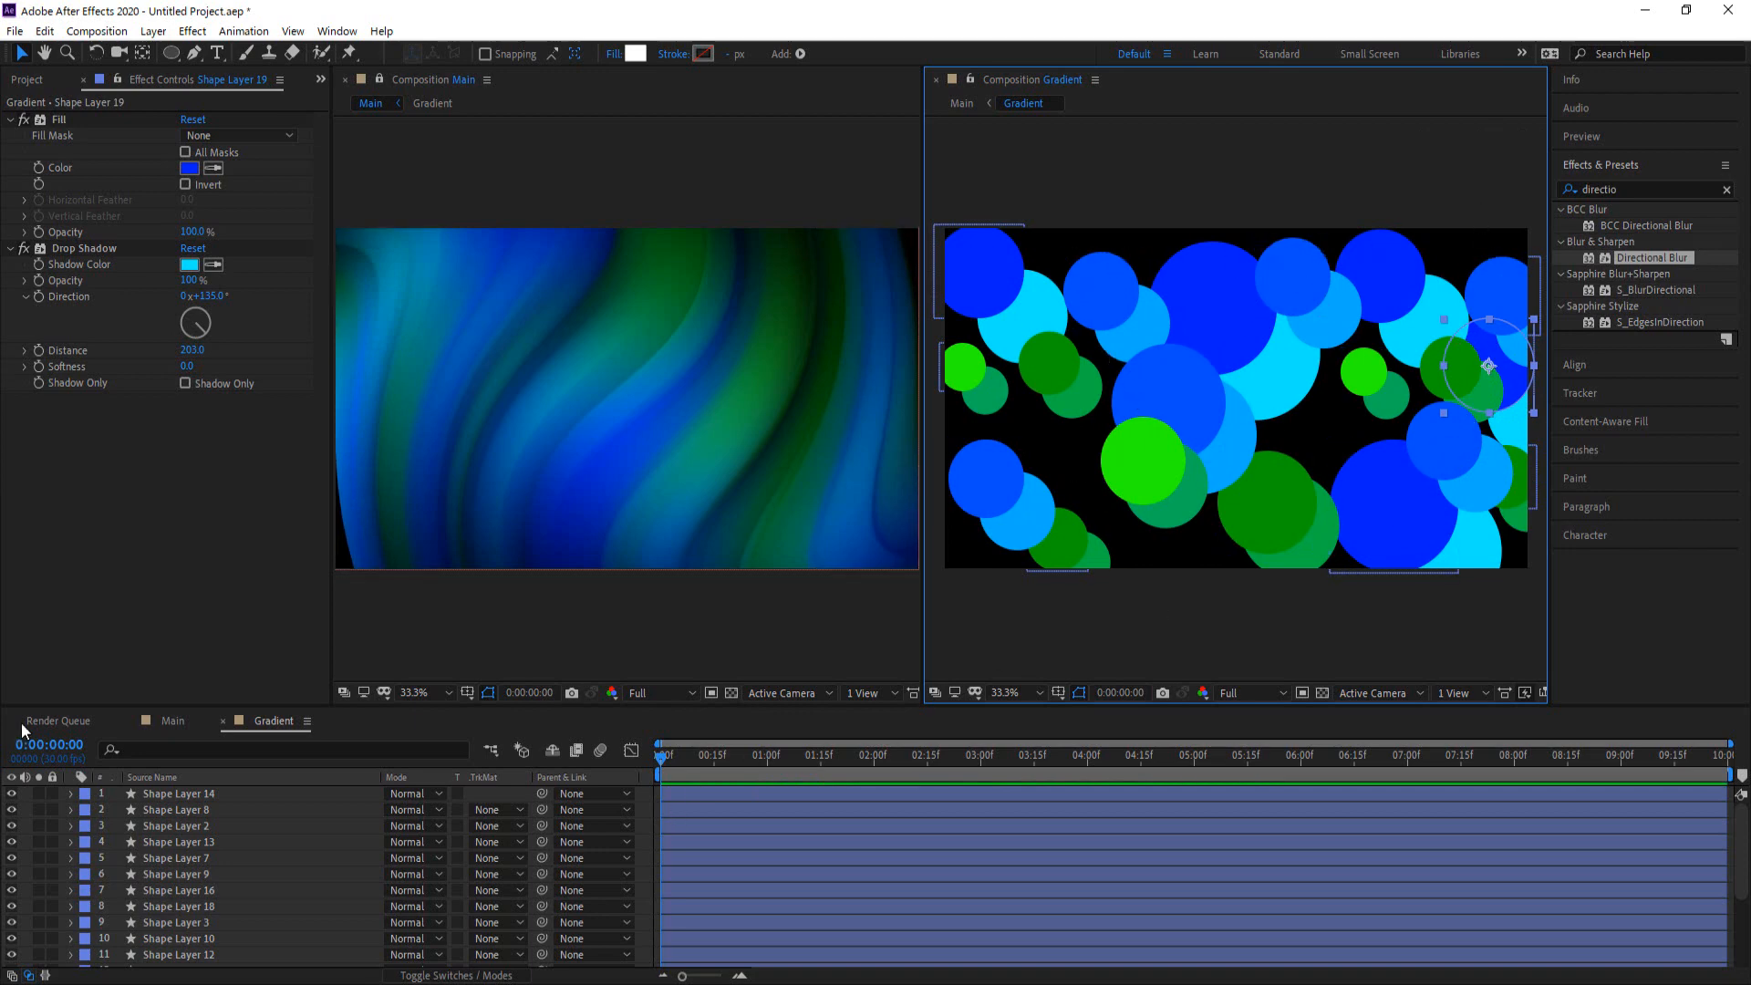
Pre-compose all the shape layers of the Gradient composition into a new composition named Shapes
click(205, 790)
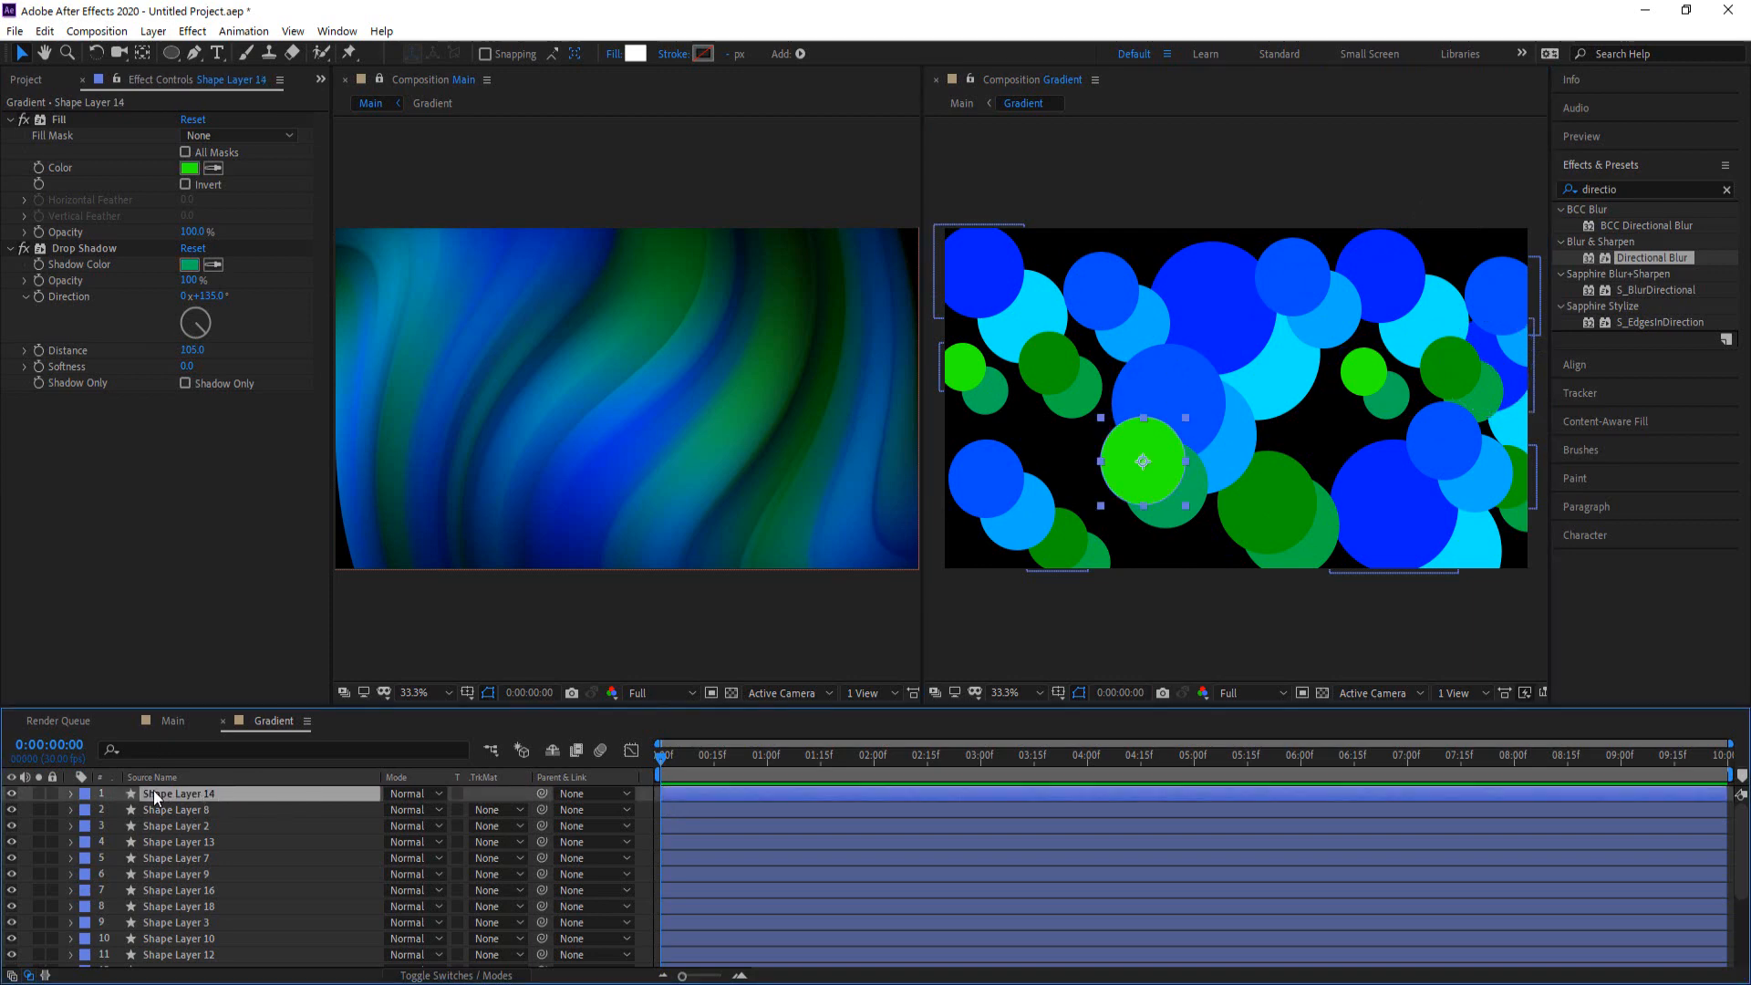
key(ctrl+a)
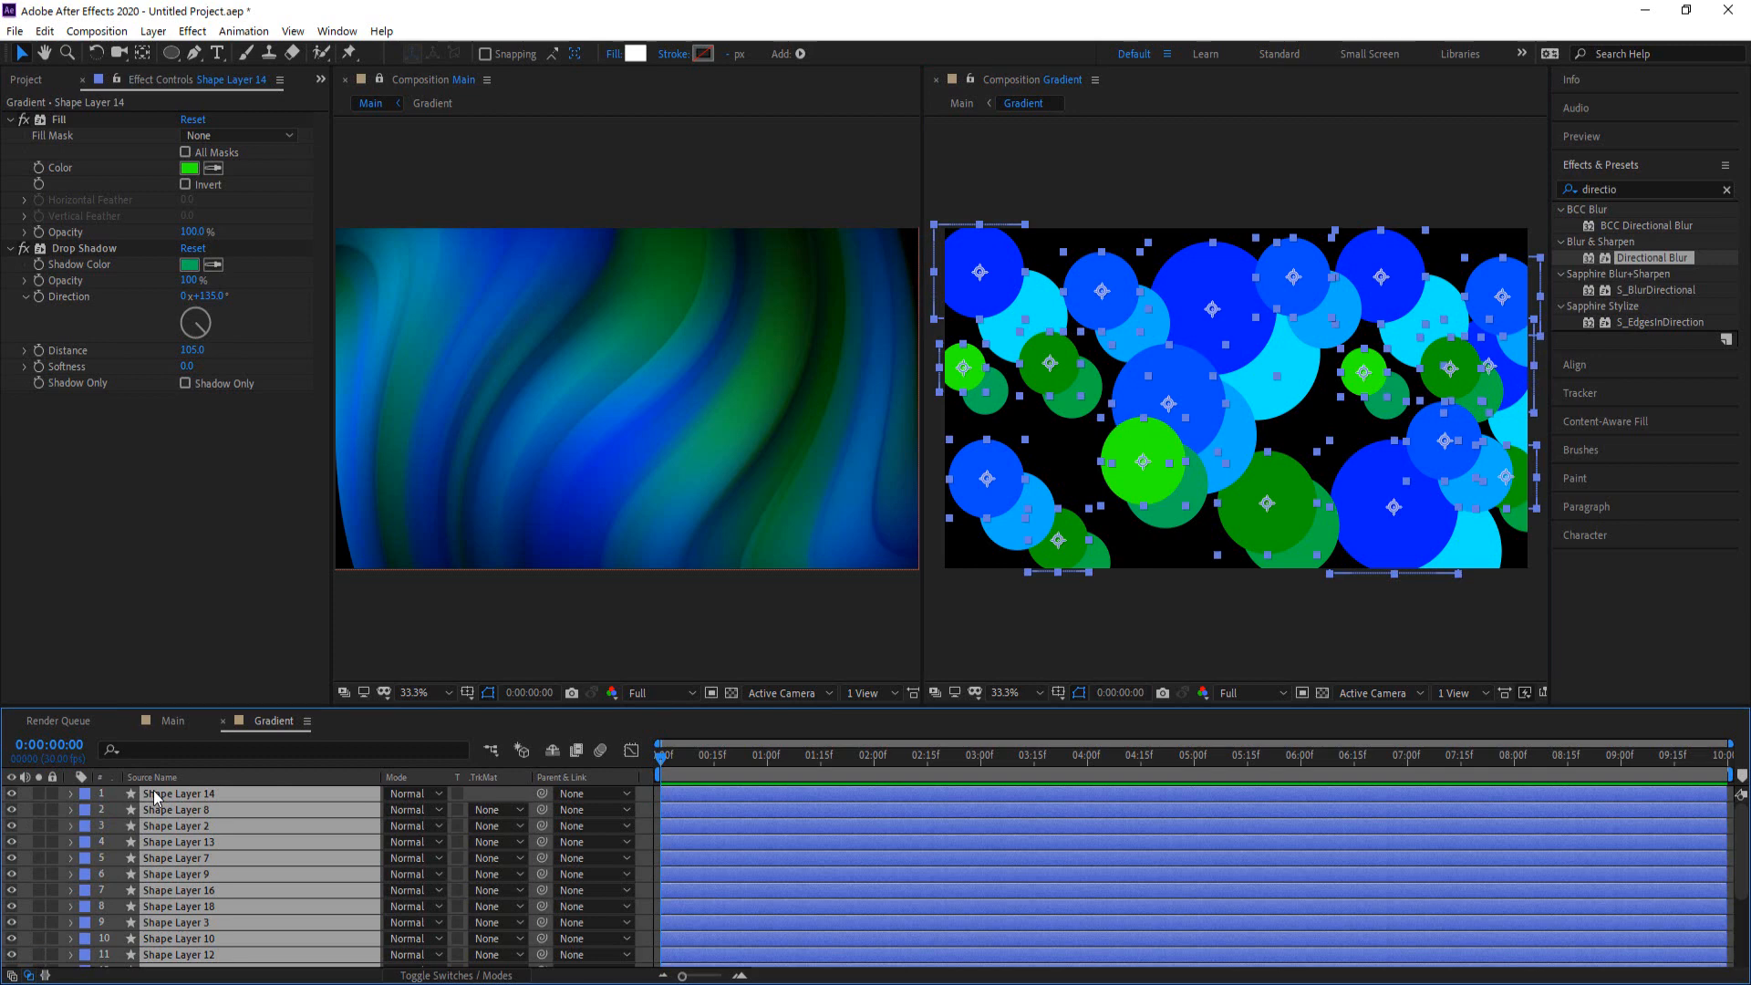
right_click(182, 807)
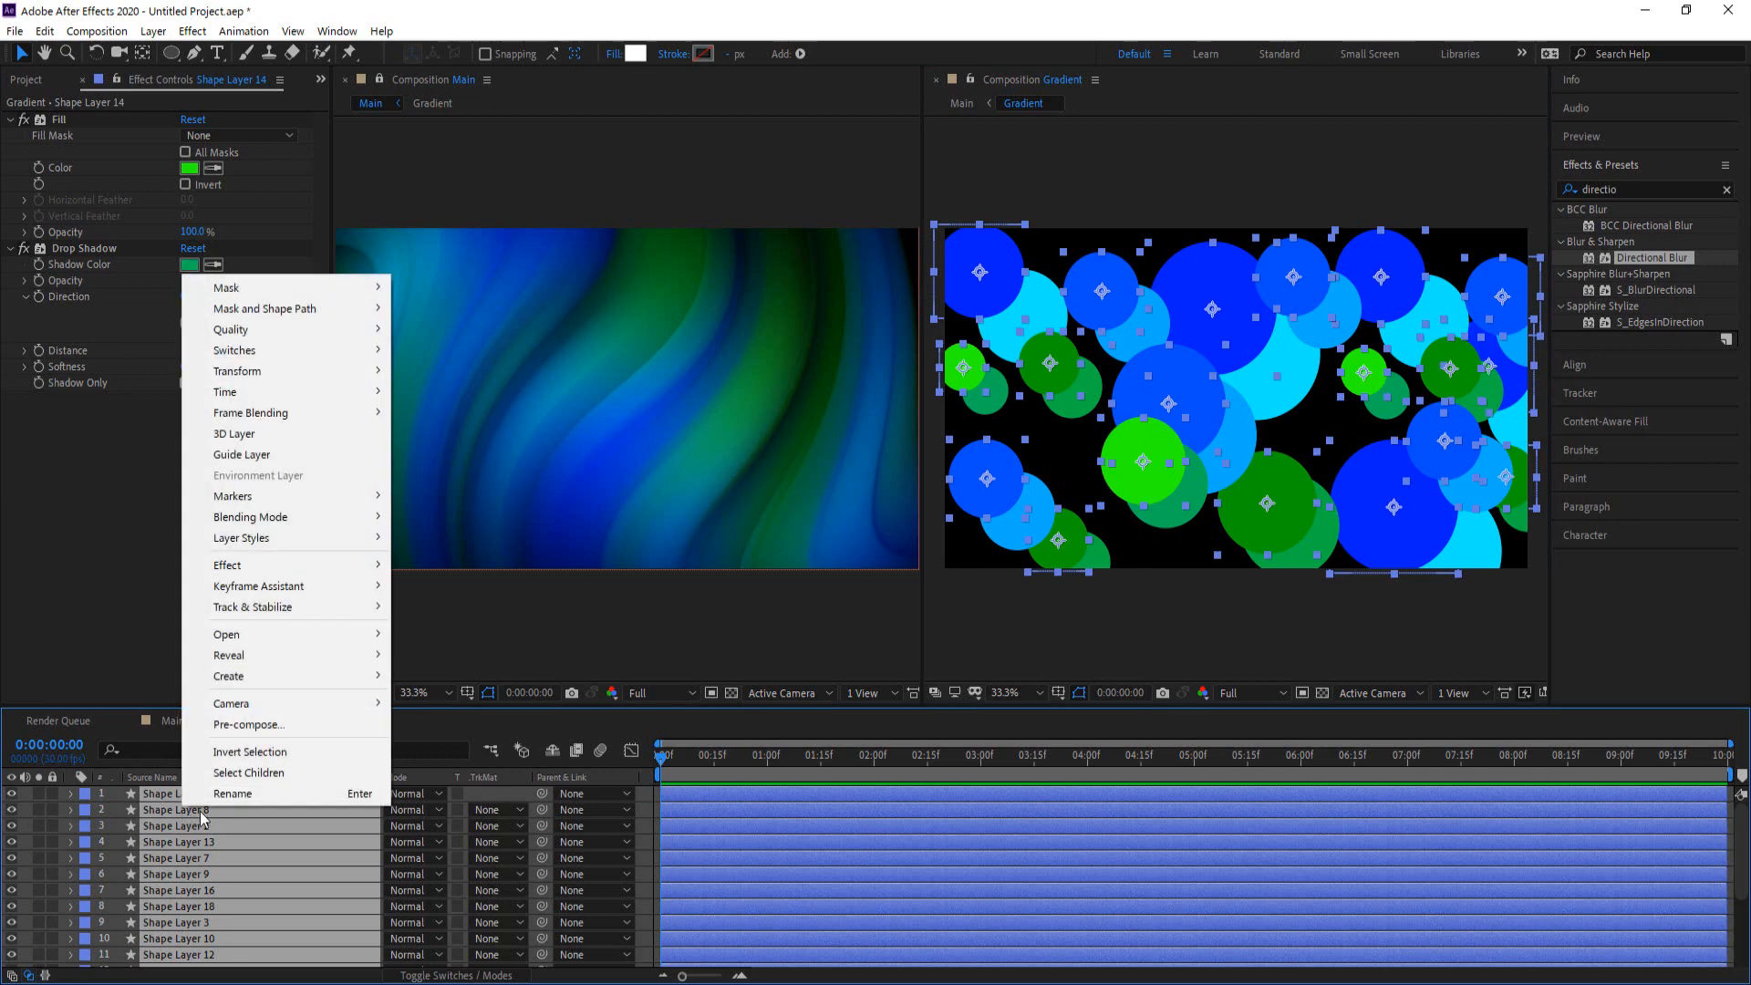
click(270, 726)
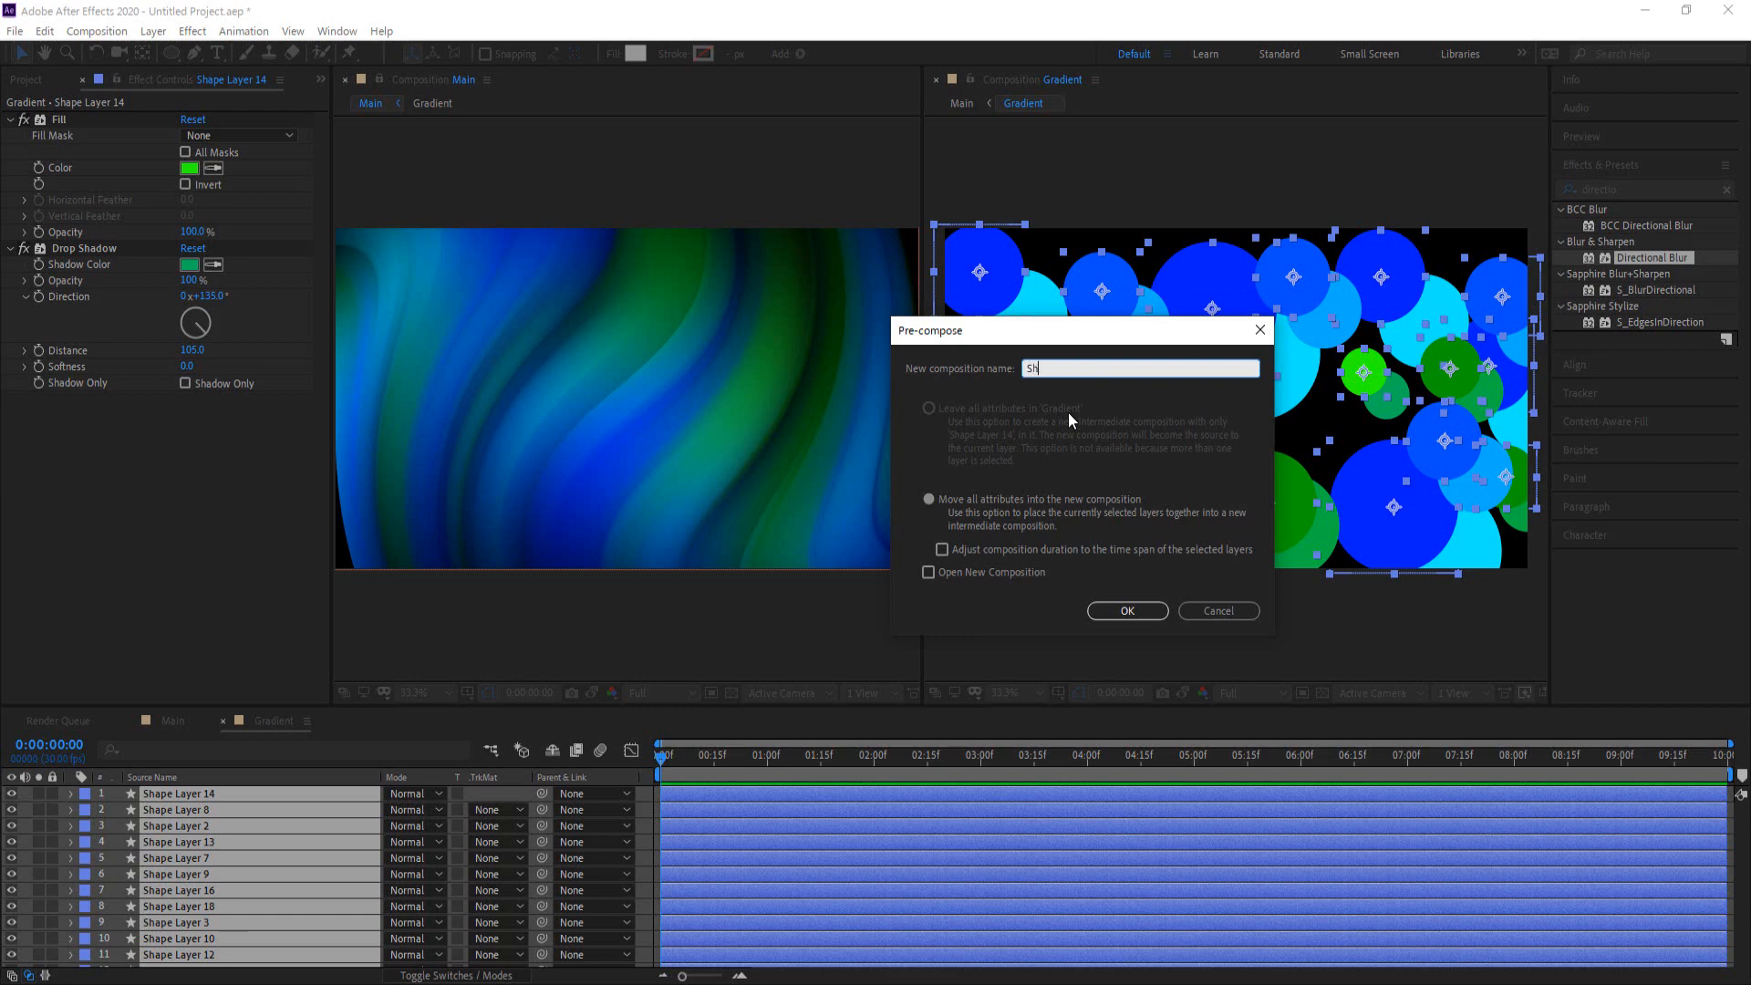
text(Shapes)
click(1127, 610)
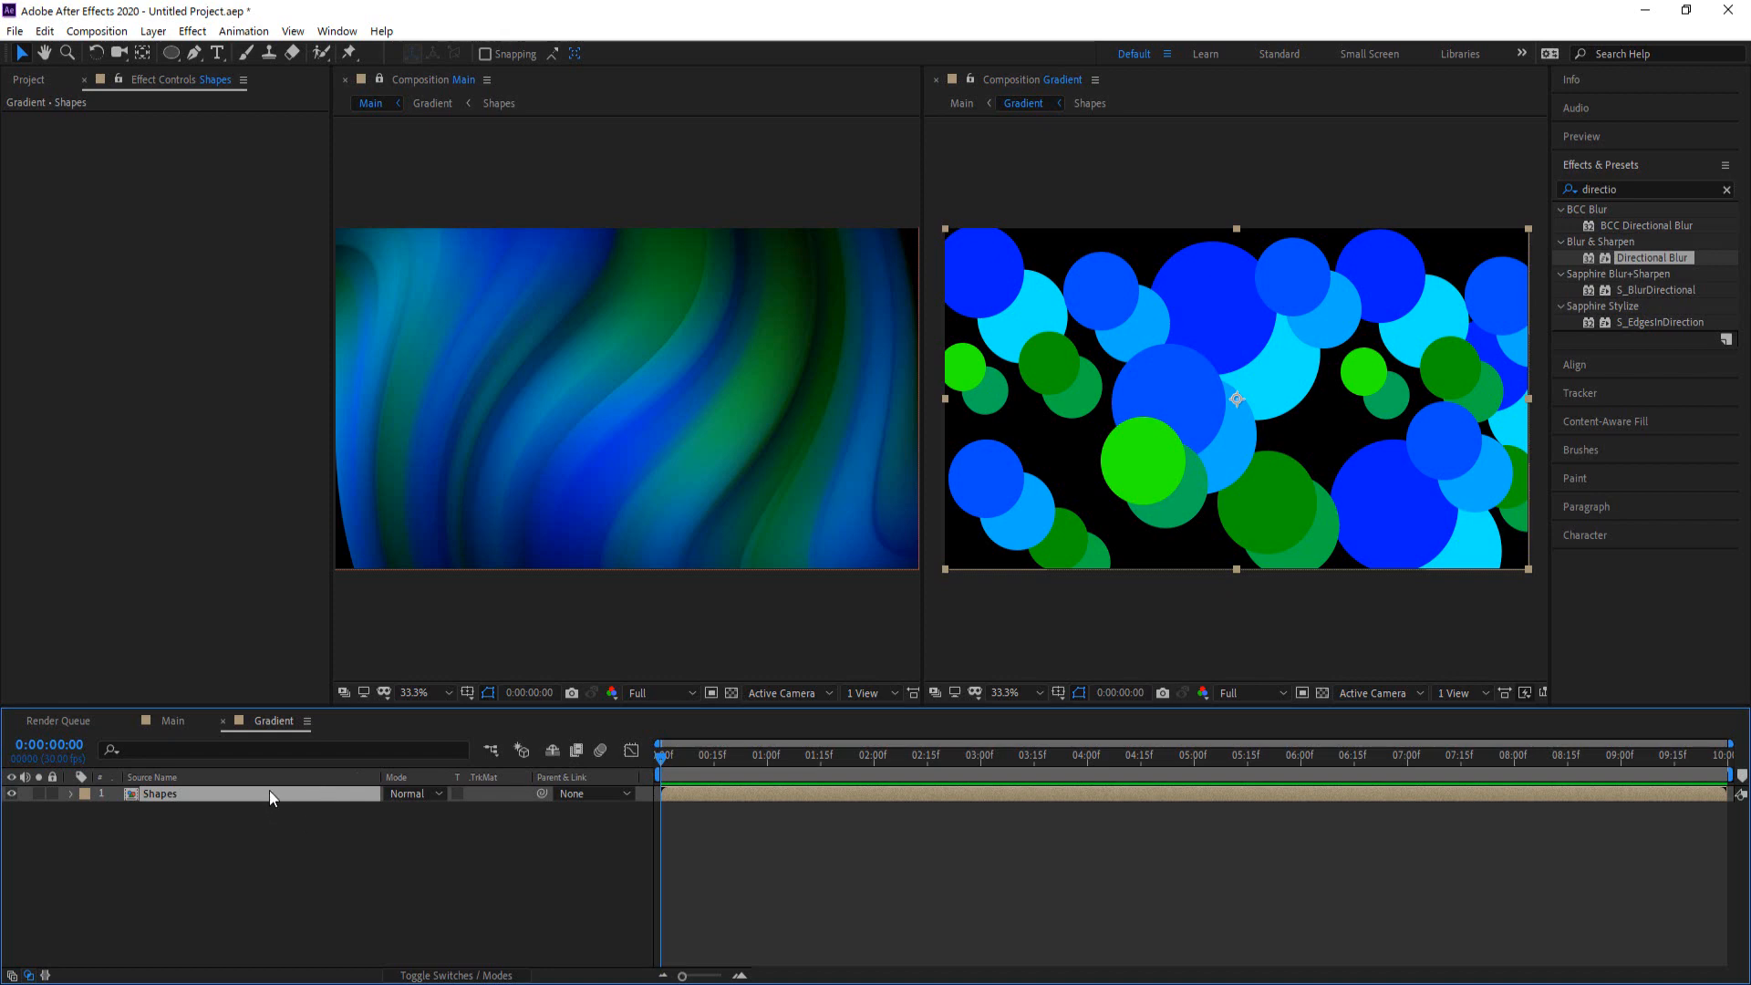
Animate the Shapes layer's Position from 960, 540 at the first frame to 2075, 540 at 0:00:09:29
key(p)
click(117, 809)
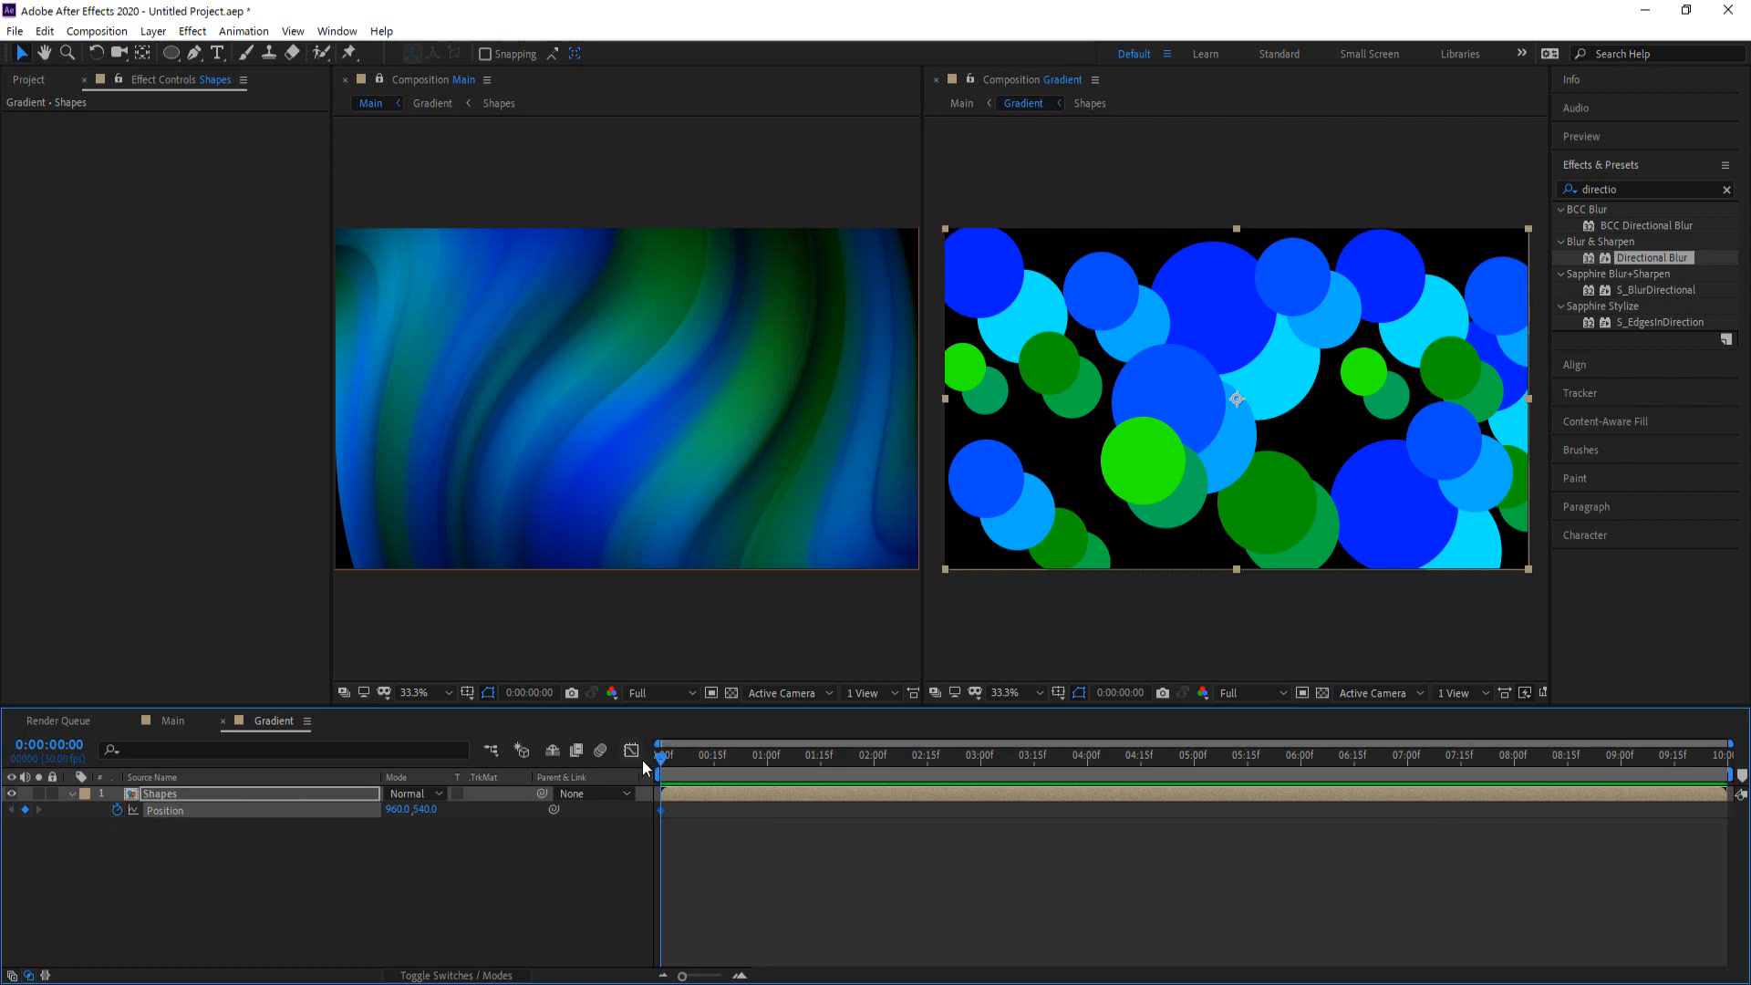
drag(661, 757, 1724, 757)
drag(425, 809, 435, 819)
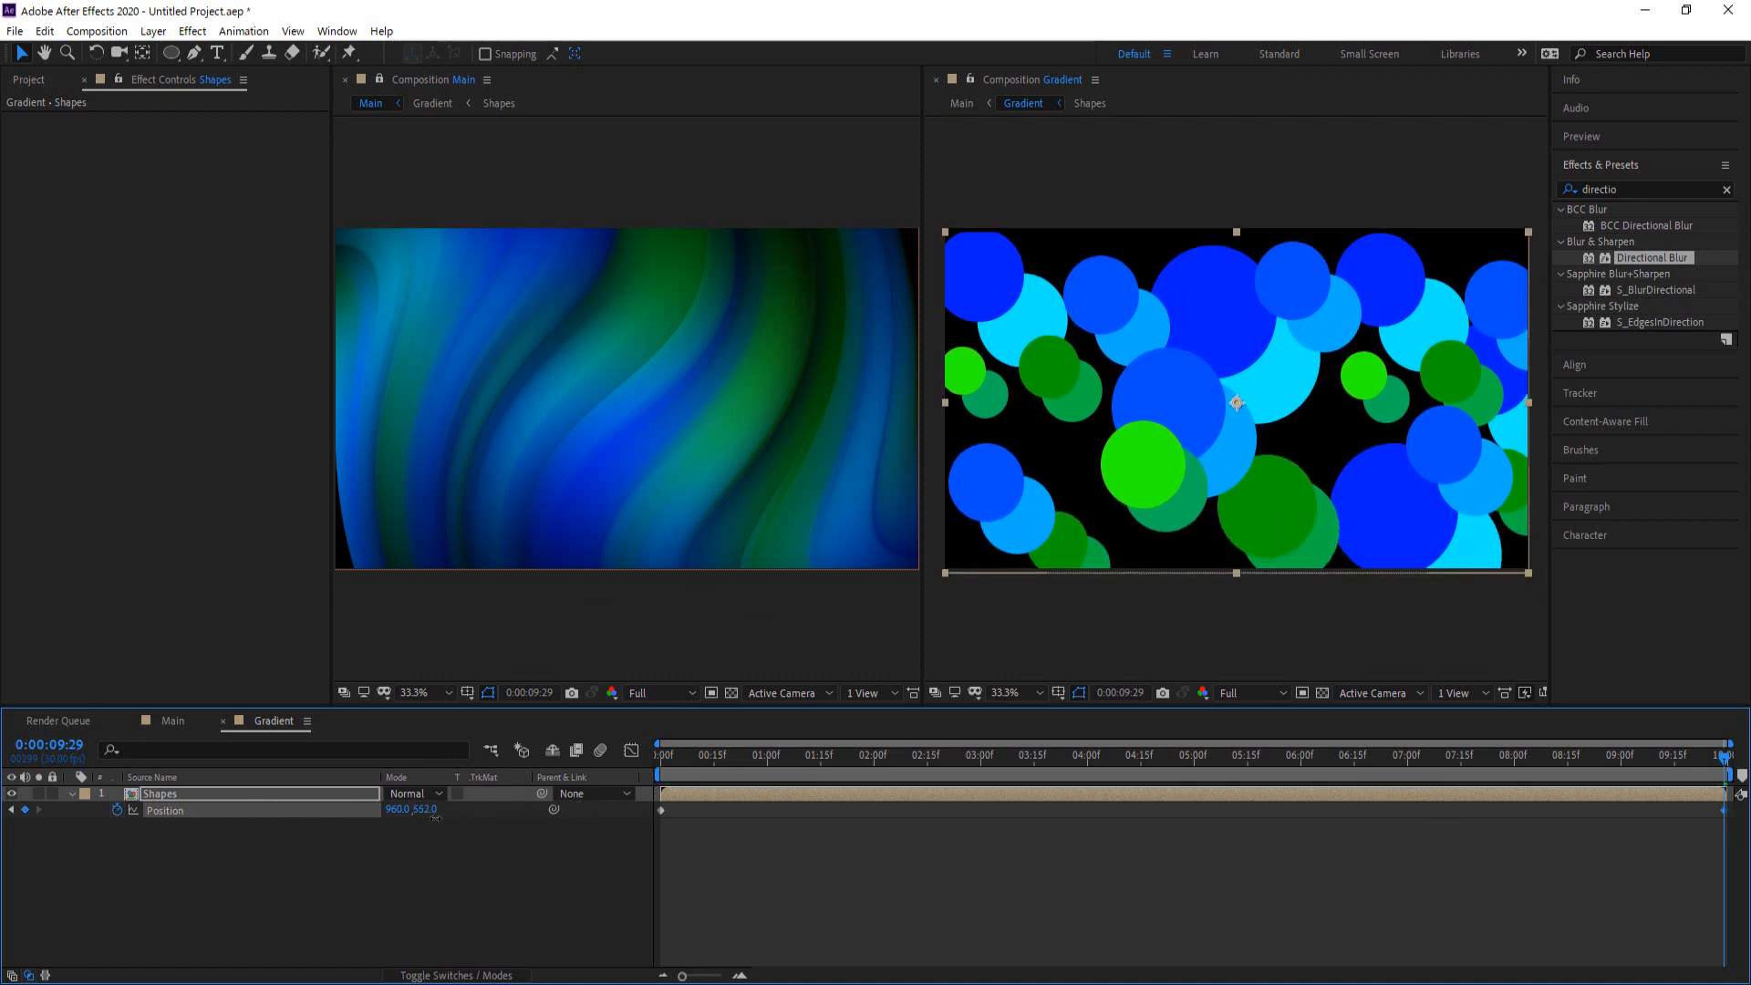
click(44, 31)
click(82, 51)
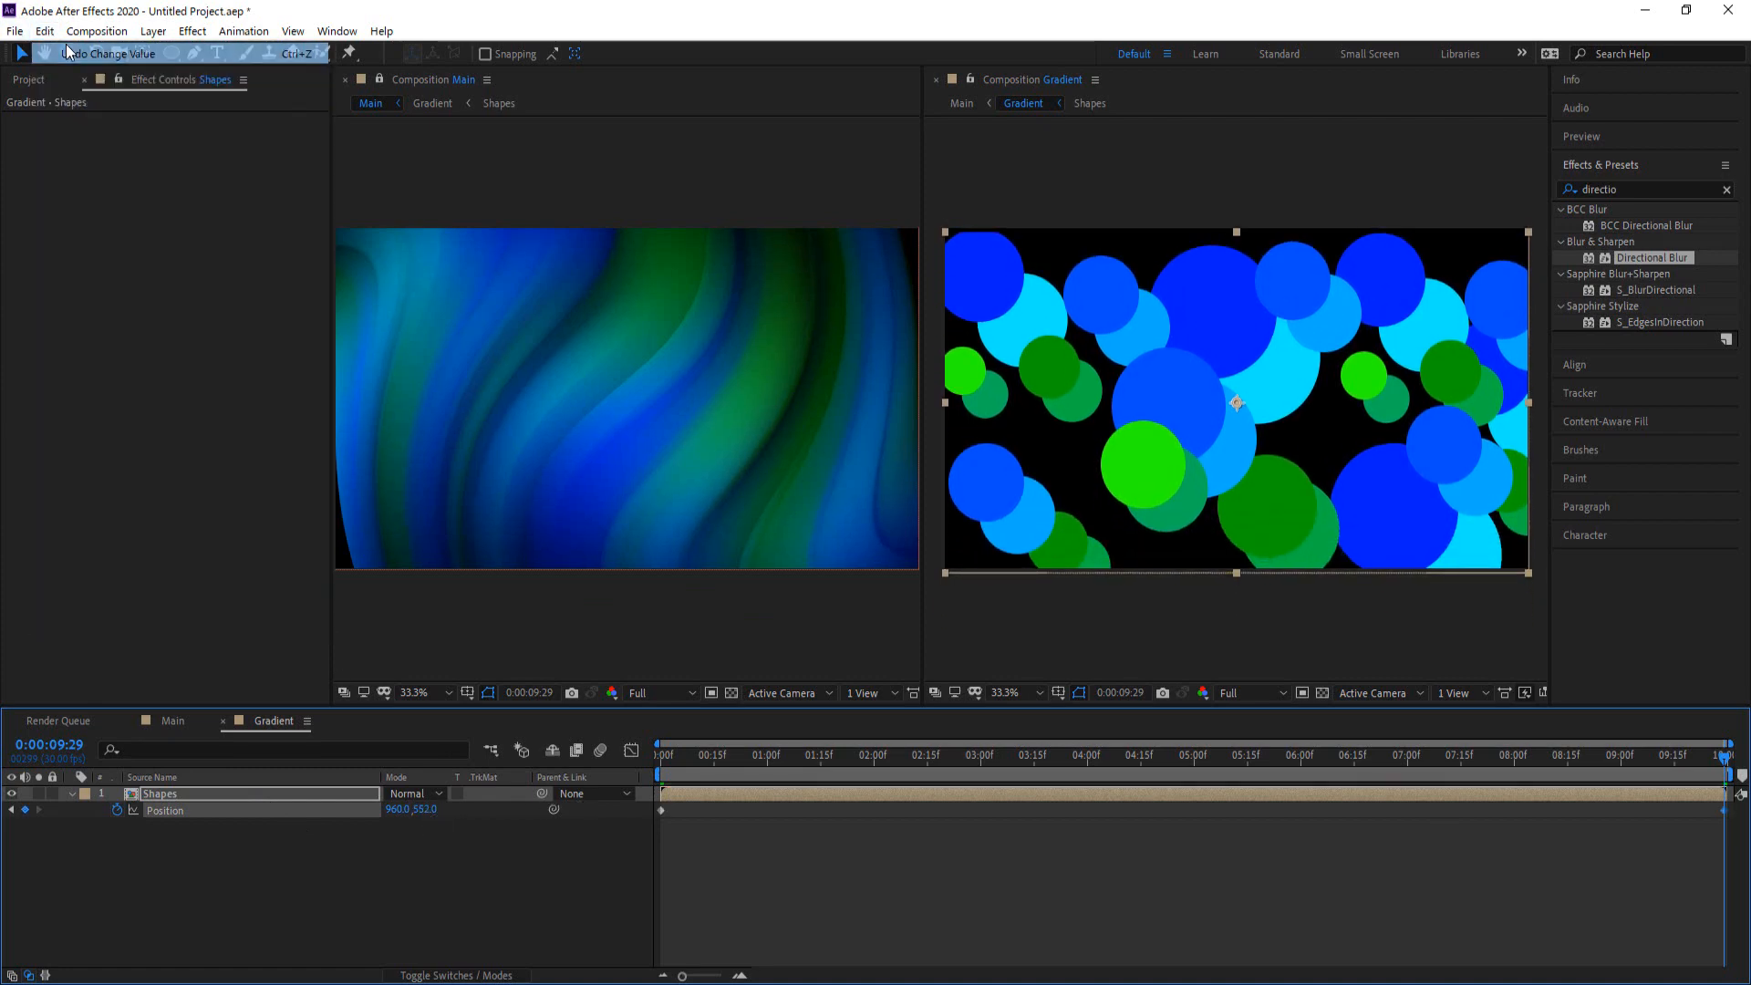
drag(392, 810, 1394, 795)
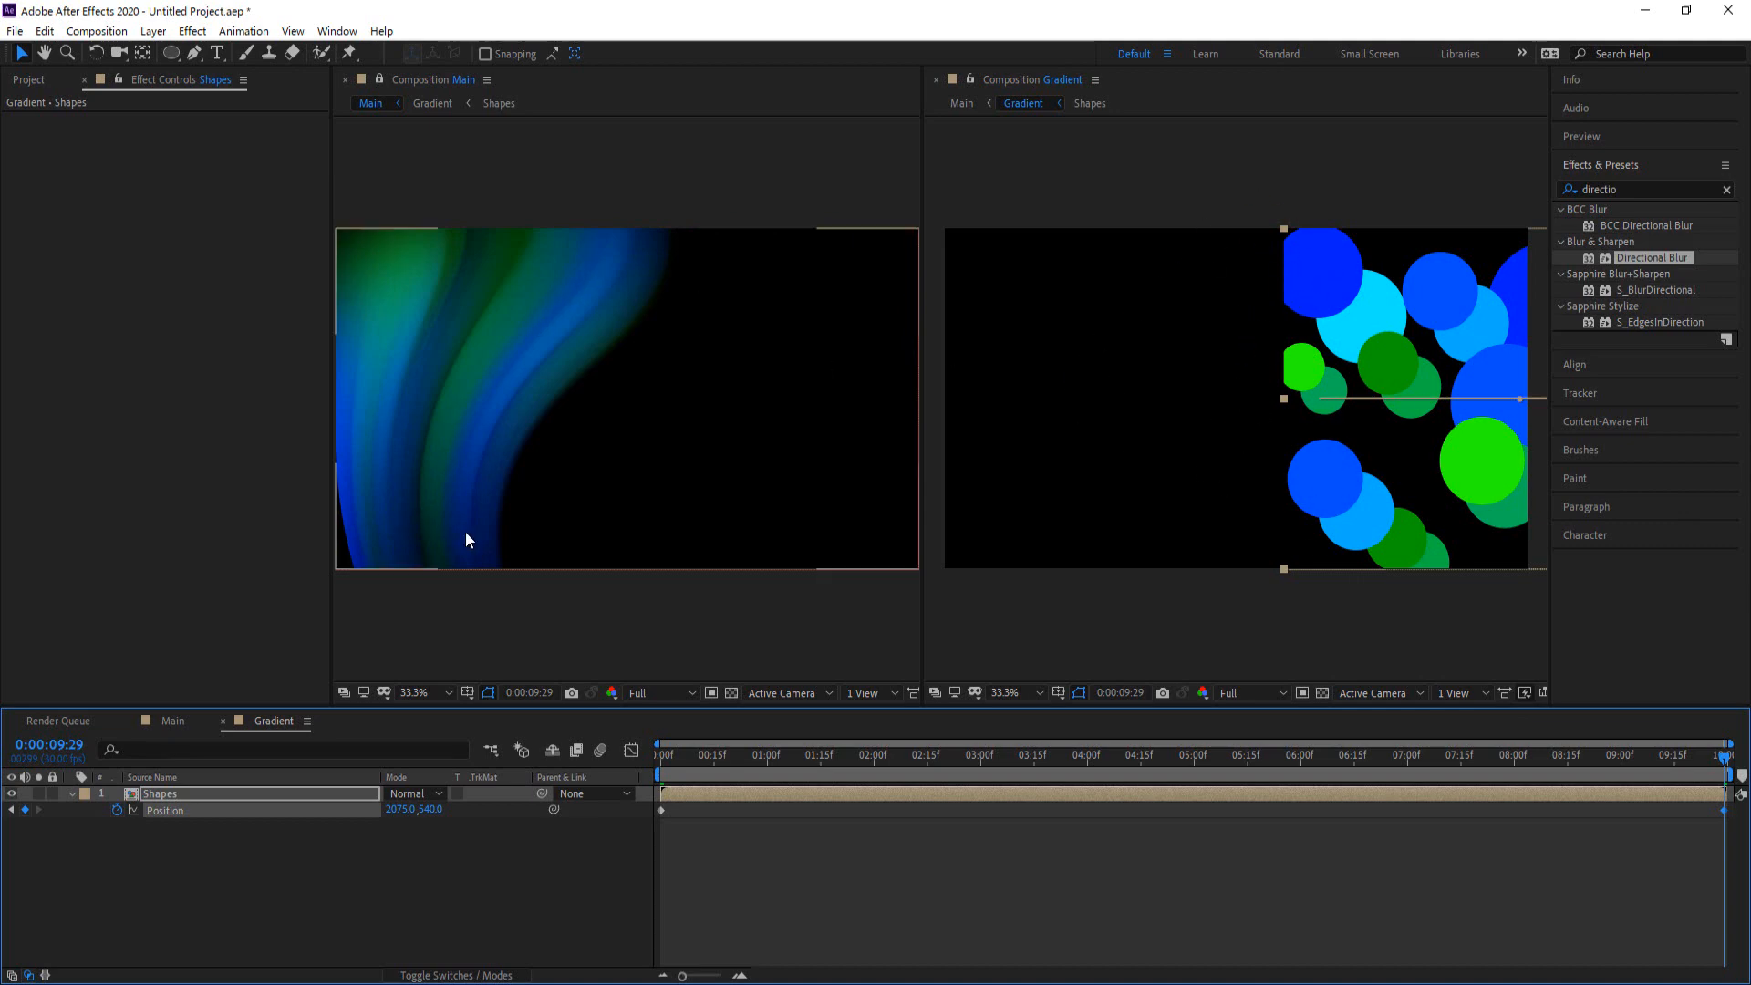
Apply the CC RepeTile effect to the Shapes layer and set Expand Left to 2088
click(1627, 191)
text(cc)
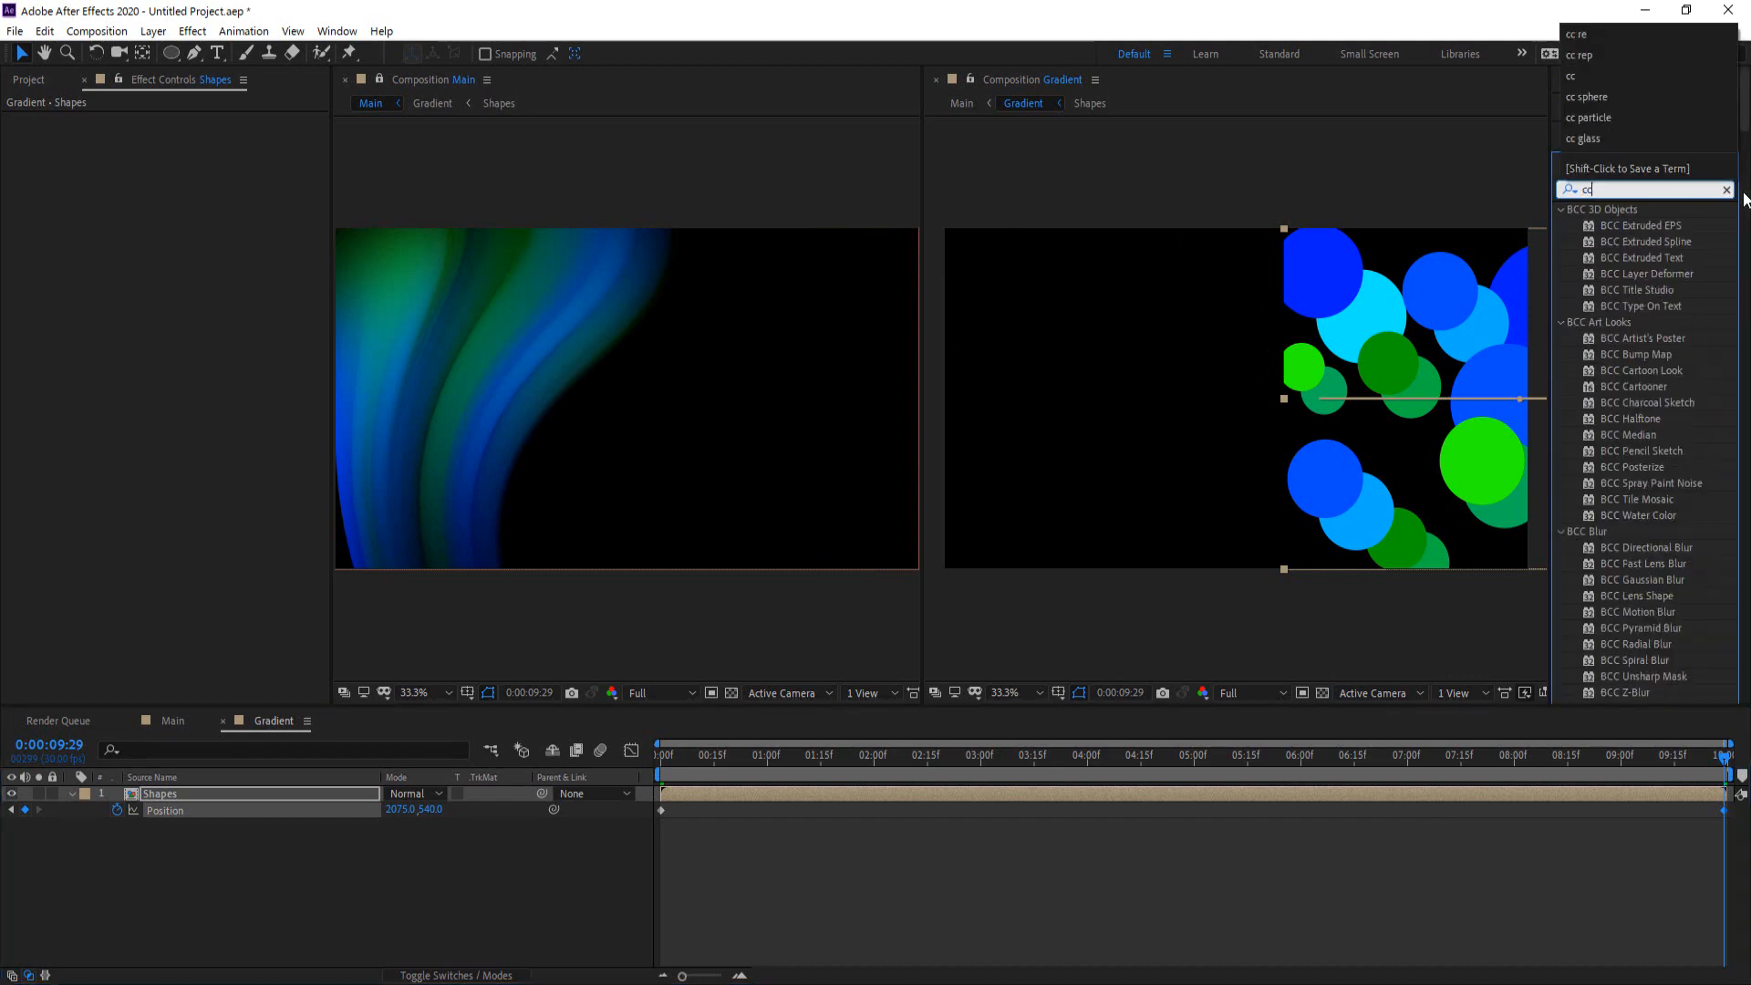
text( repe)
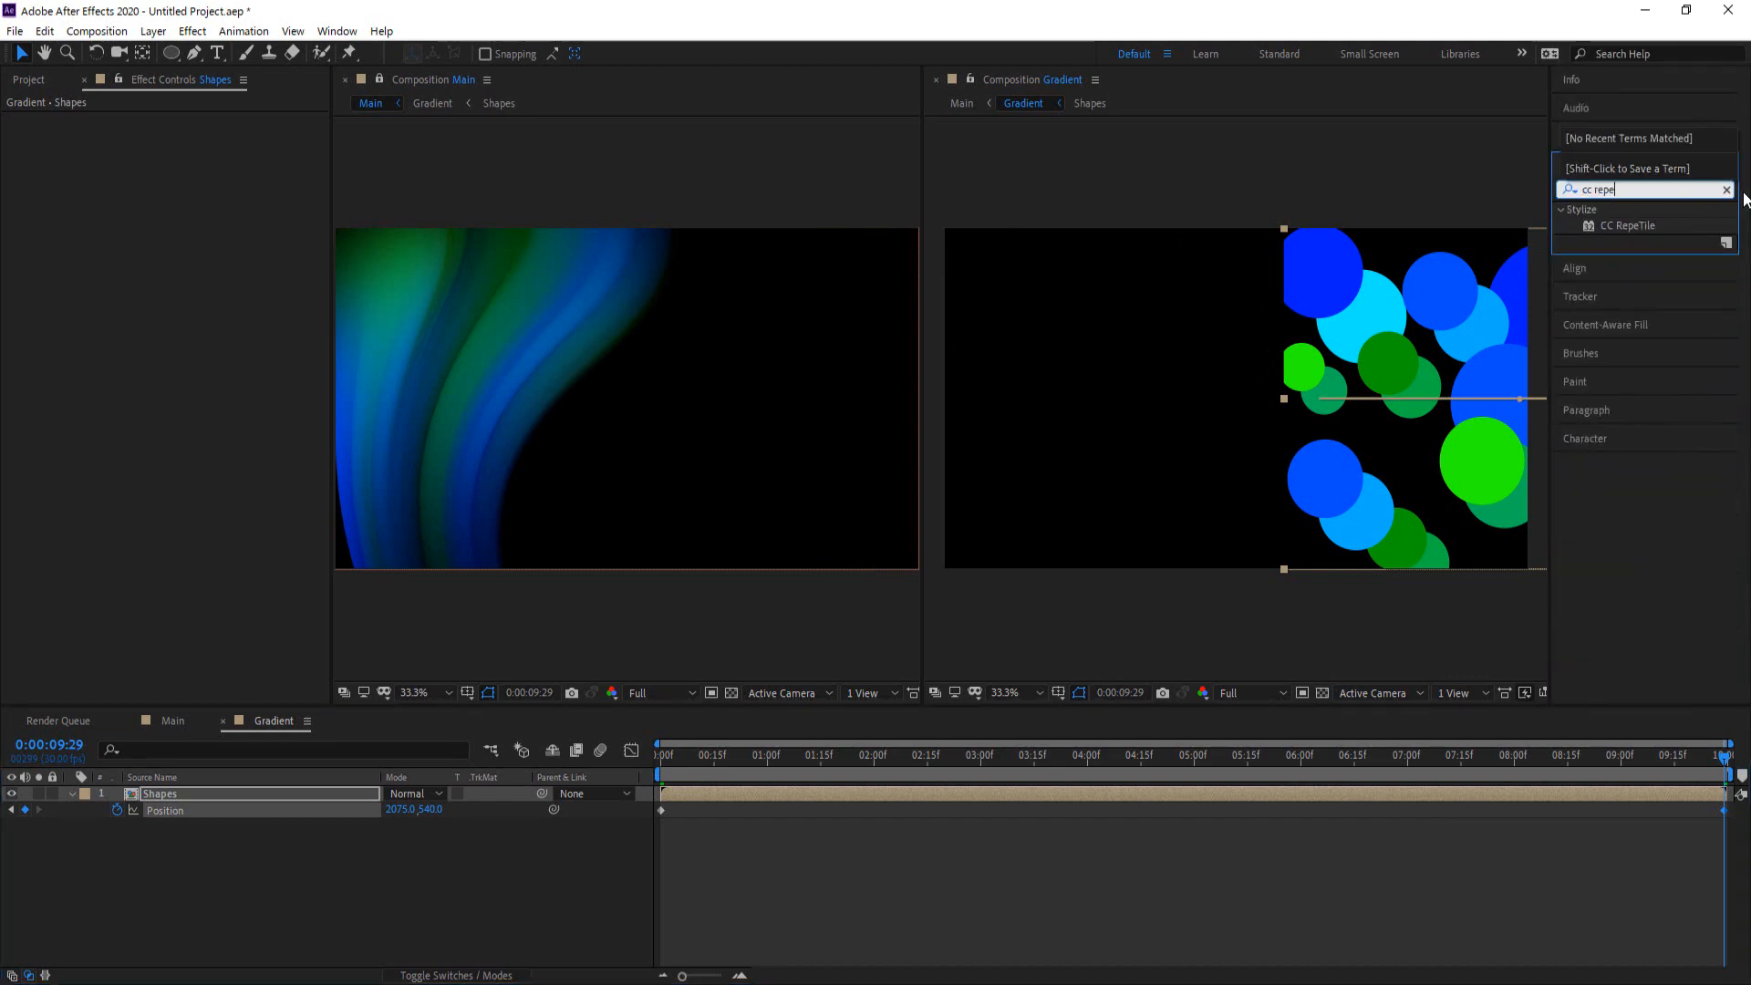
drag(1634, 226, 215, 797)
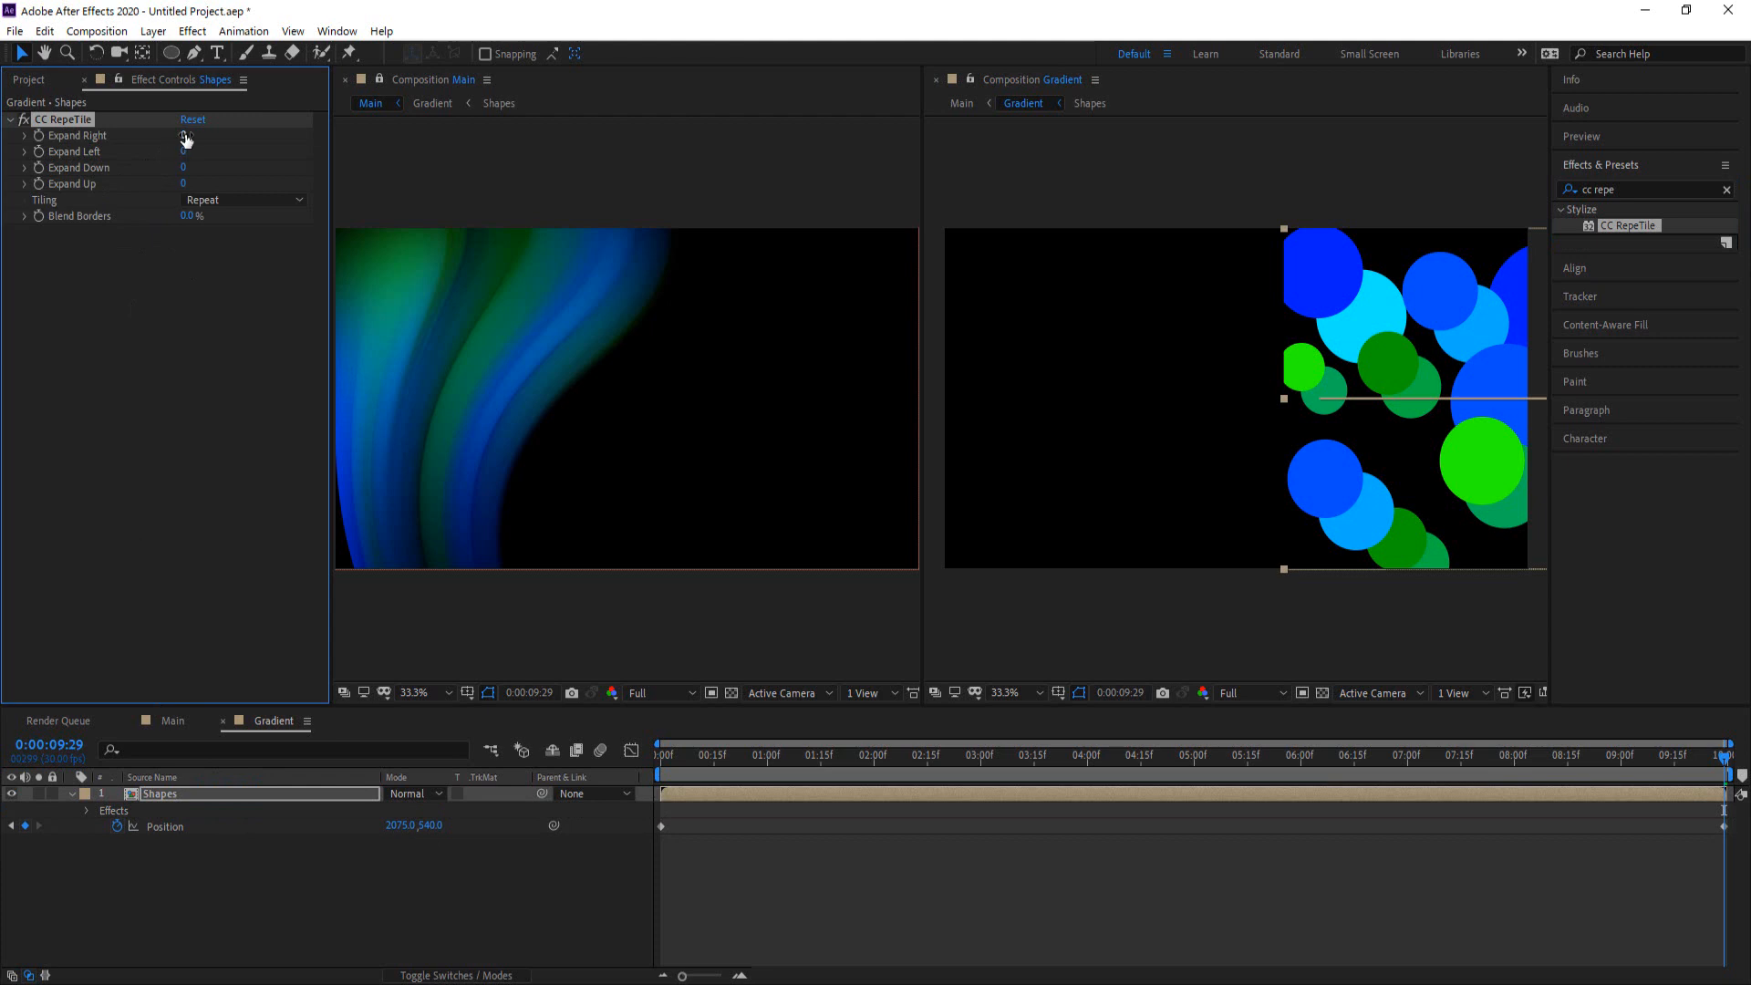
drag(183, 152, 1415, 154)
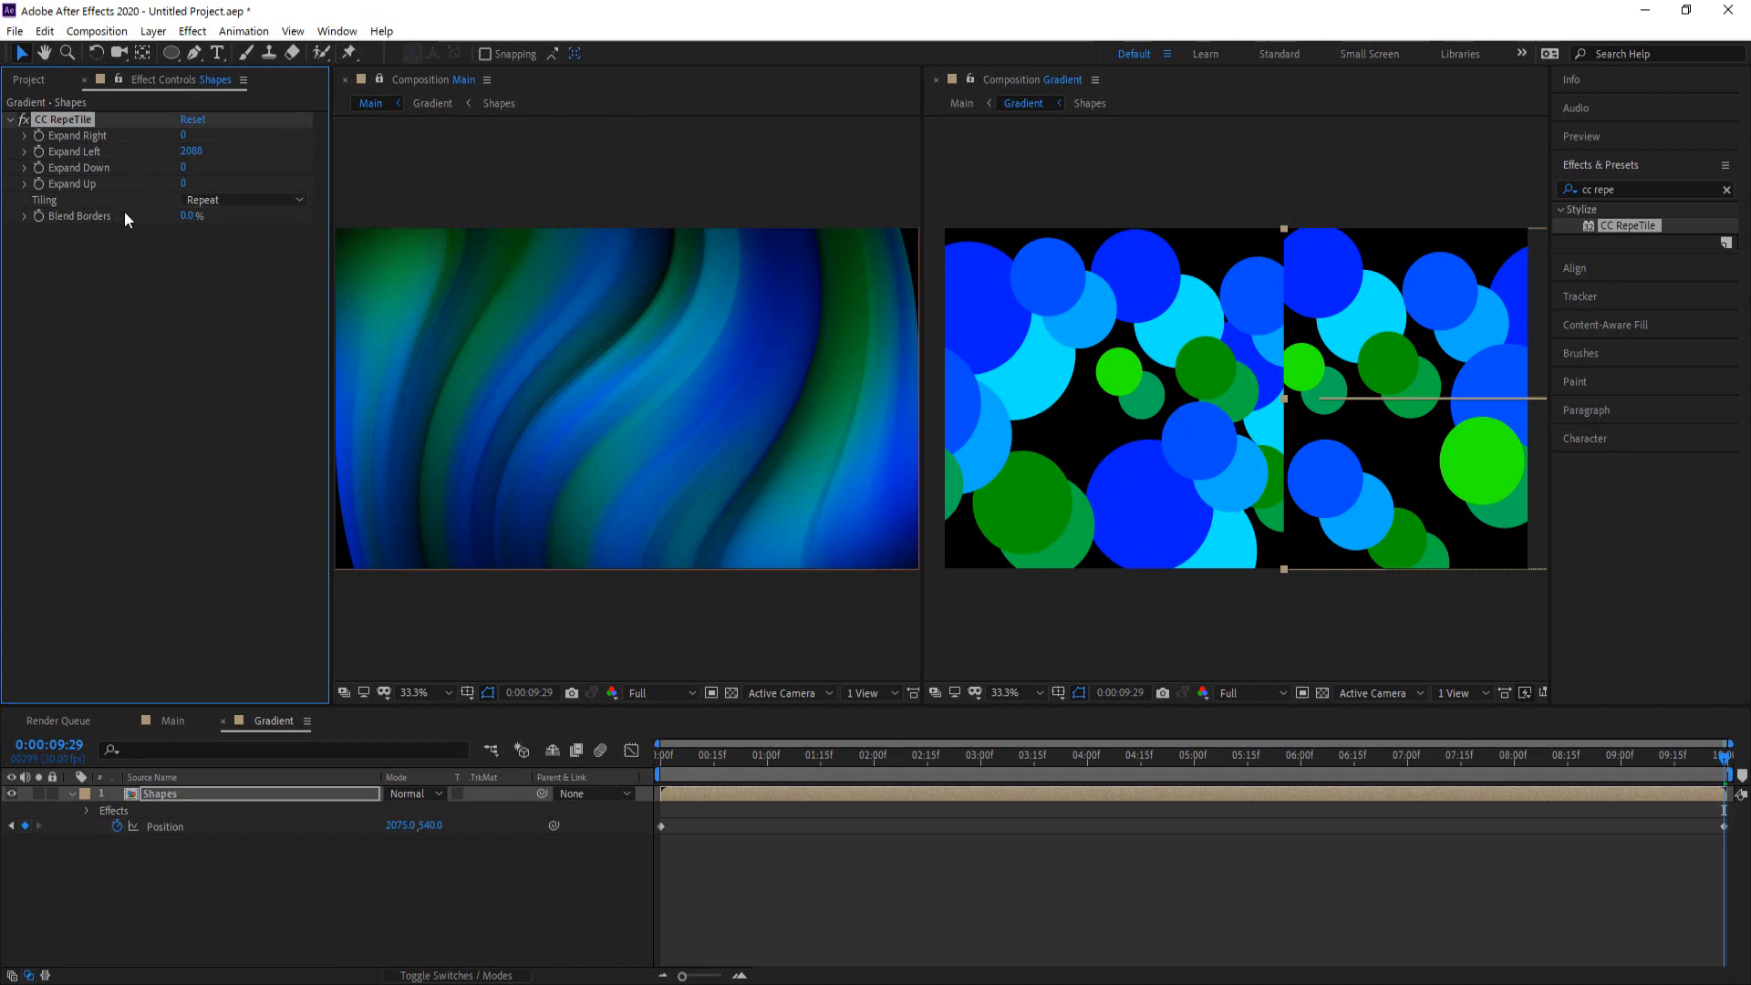
Try Checker 90 deg CCW tiling for CC RepeTile on the Shapes layer and settle on Unfold
click(220, 208)
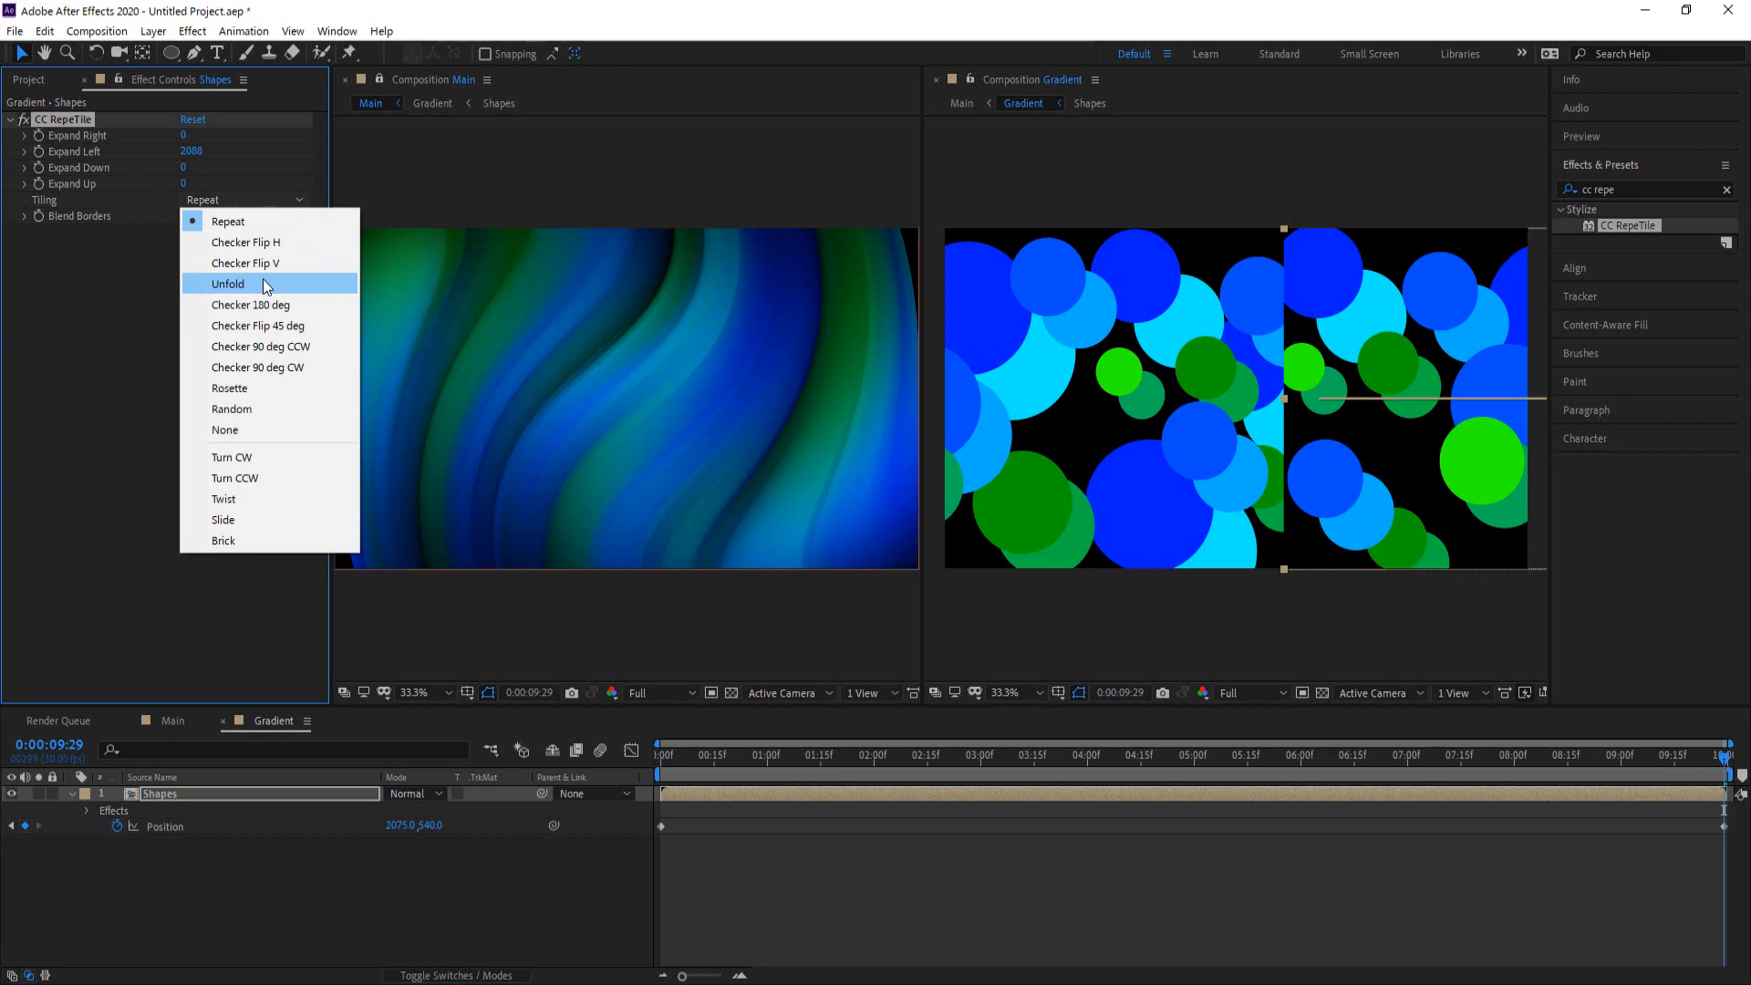
click(321, 348)
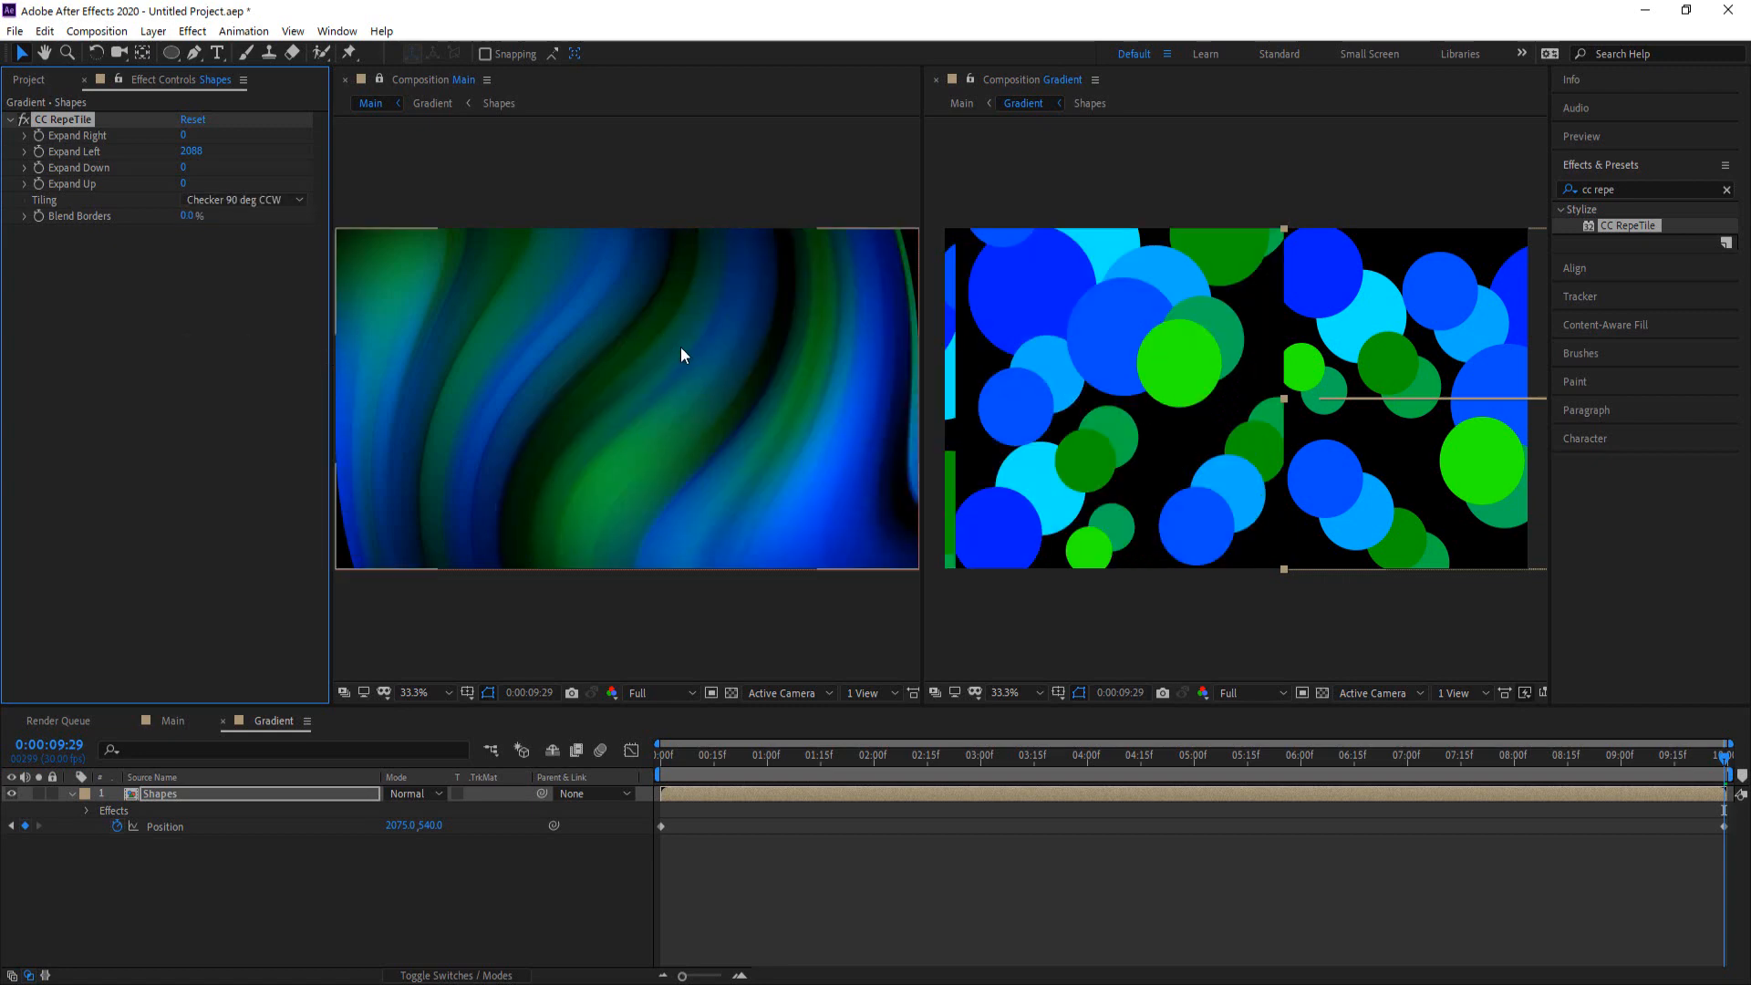
click(210, 205)
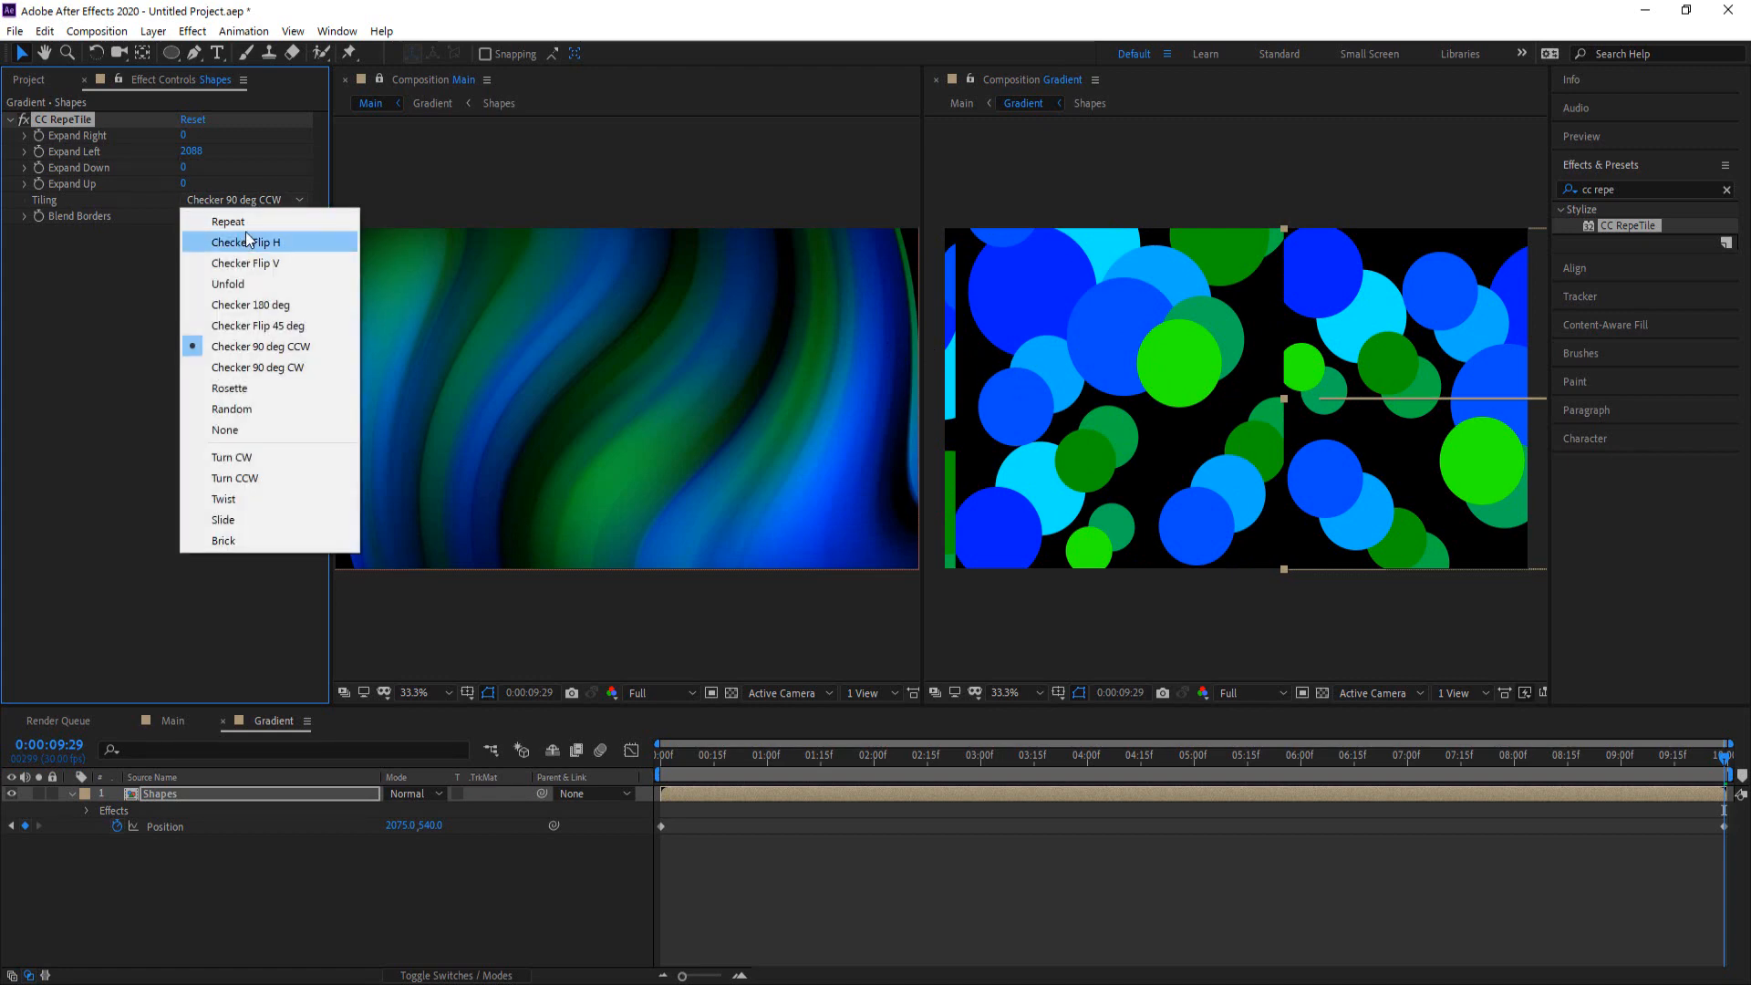
click(233, 283)
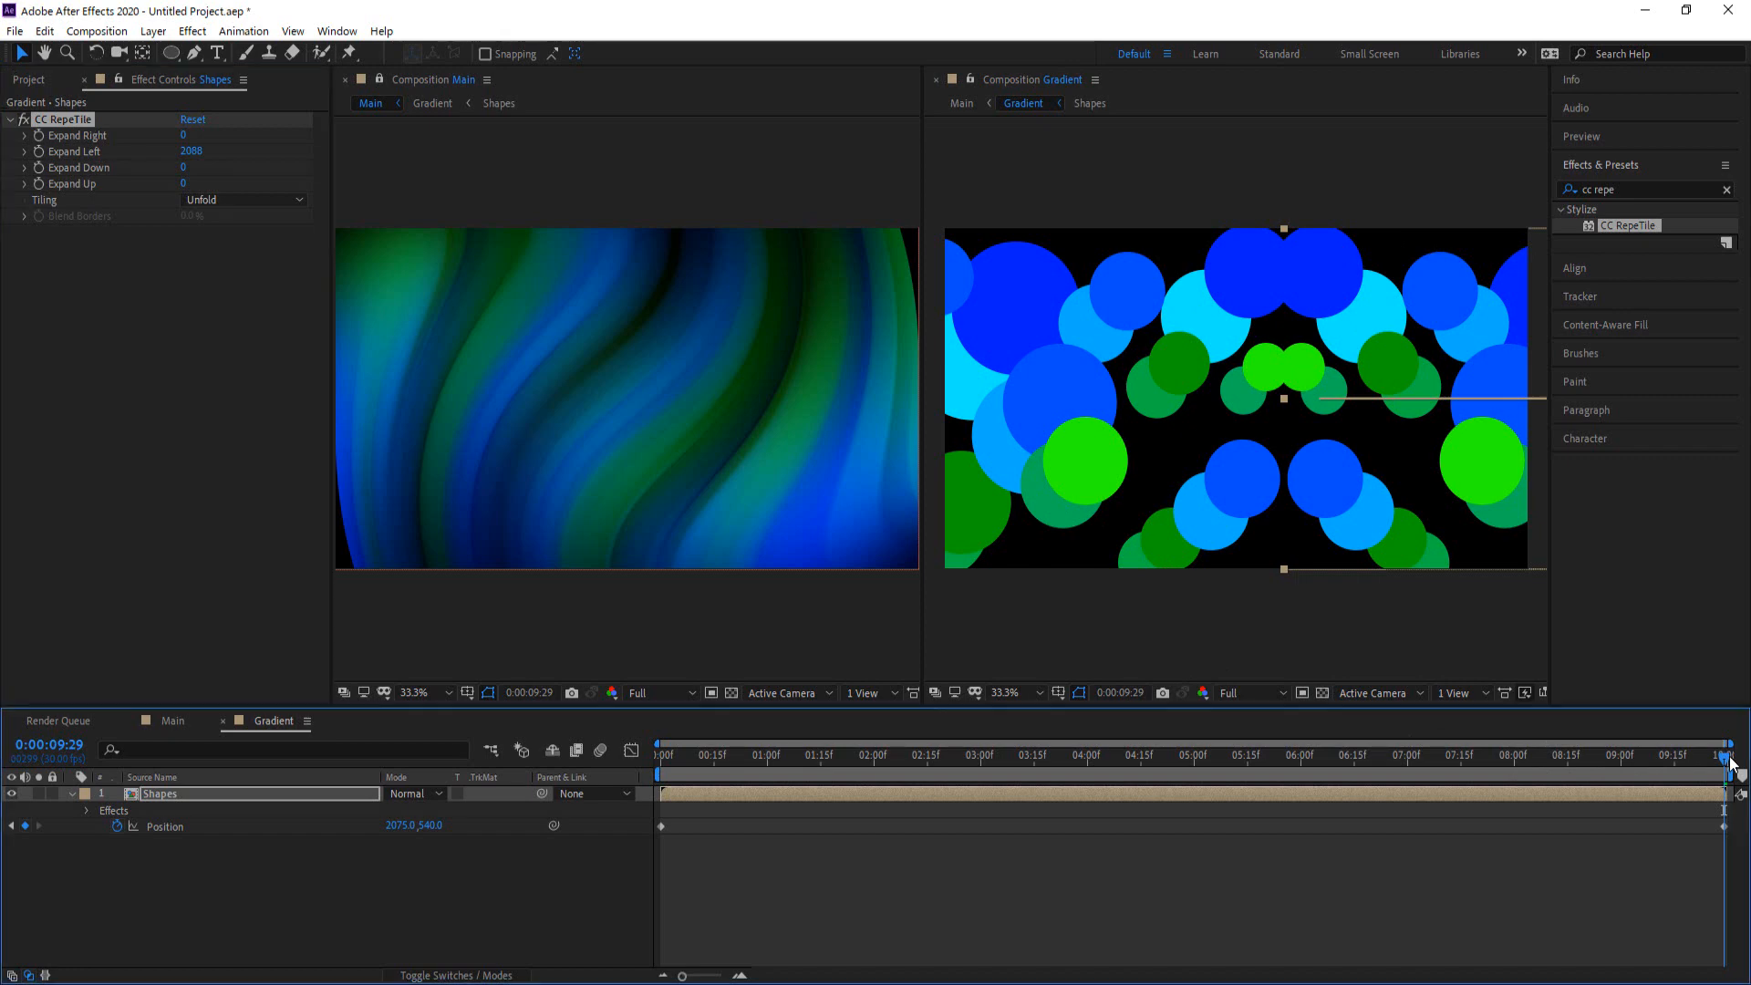
Close the Gradient composition viewer and play back the Main composition from the start to review the gradient motion
drag(1724, 756, 533, 813)
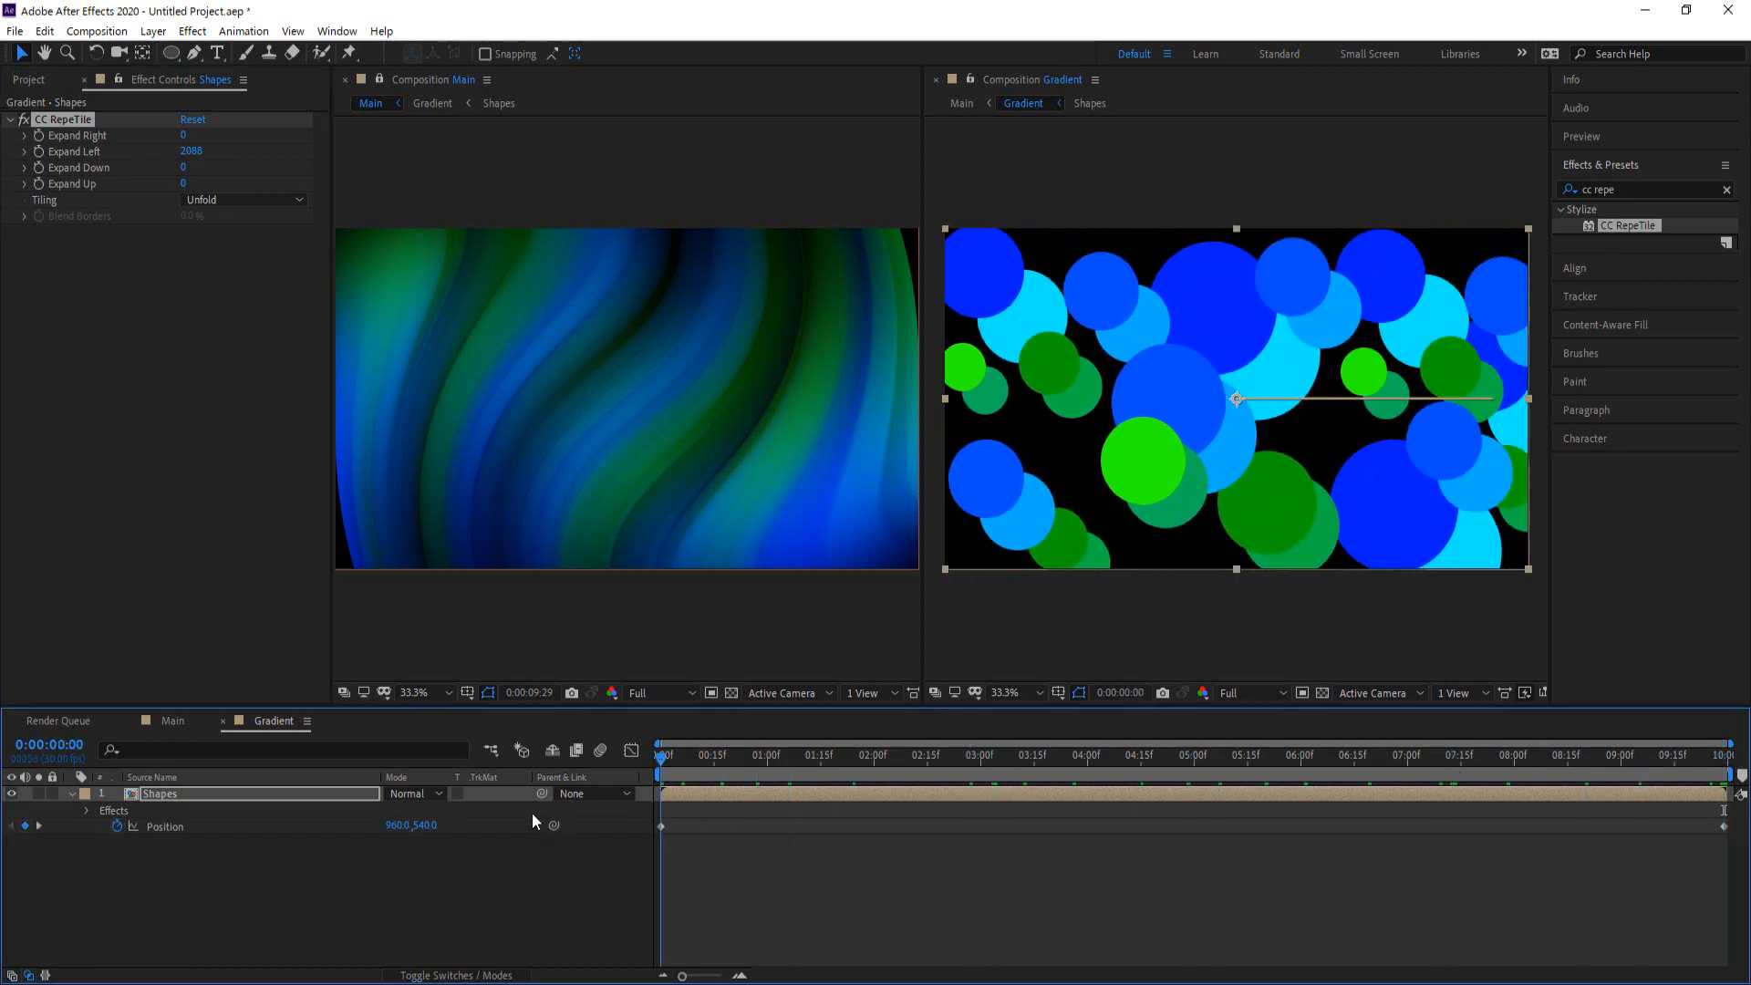
click(937, 80)
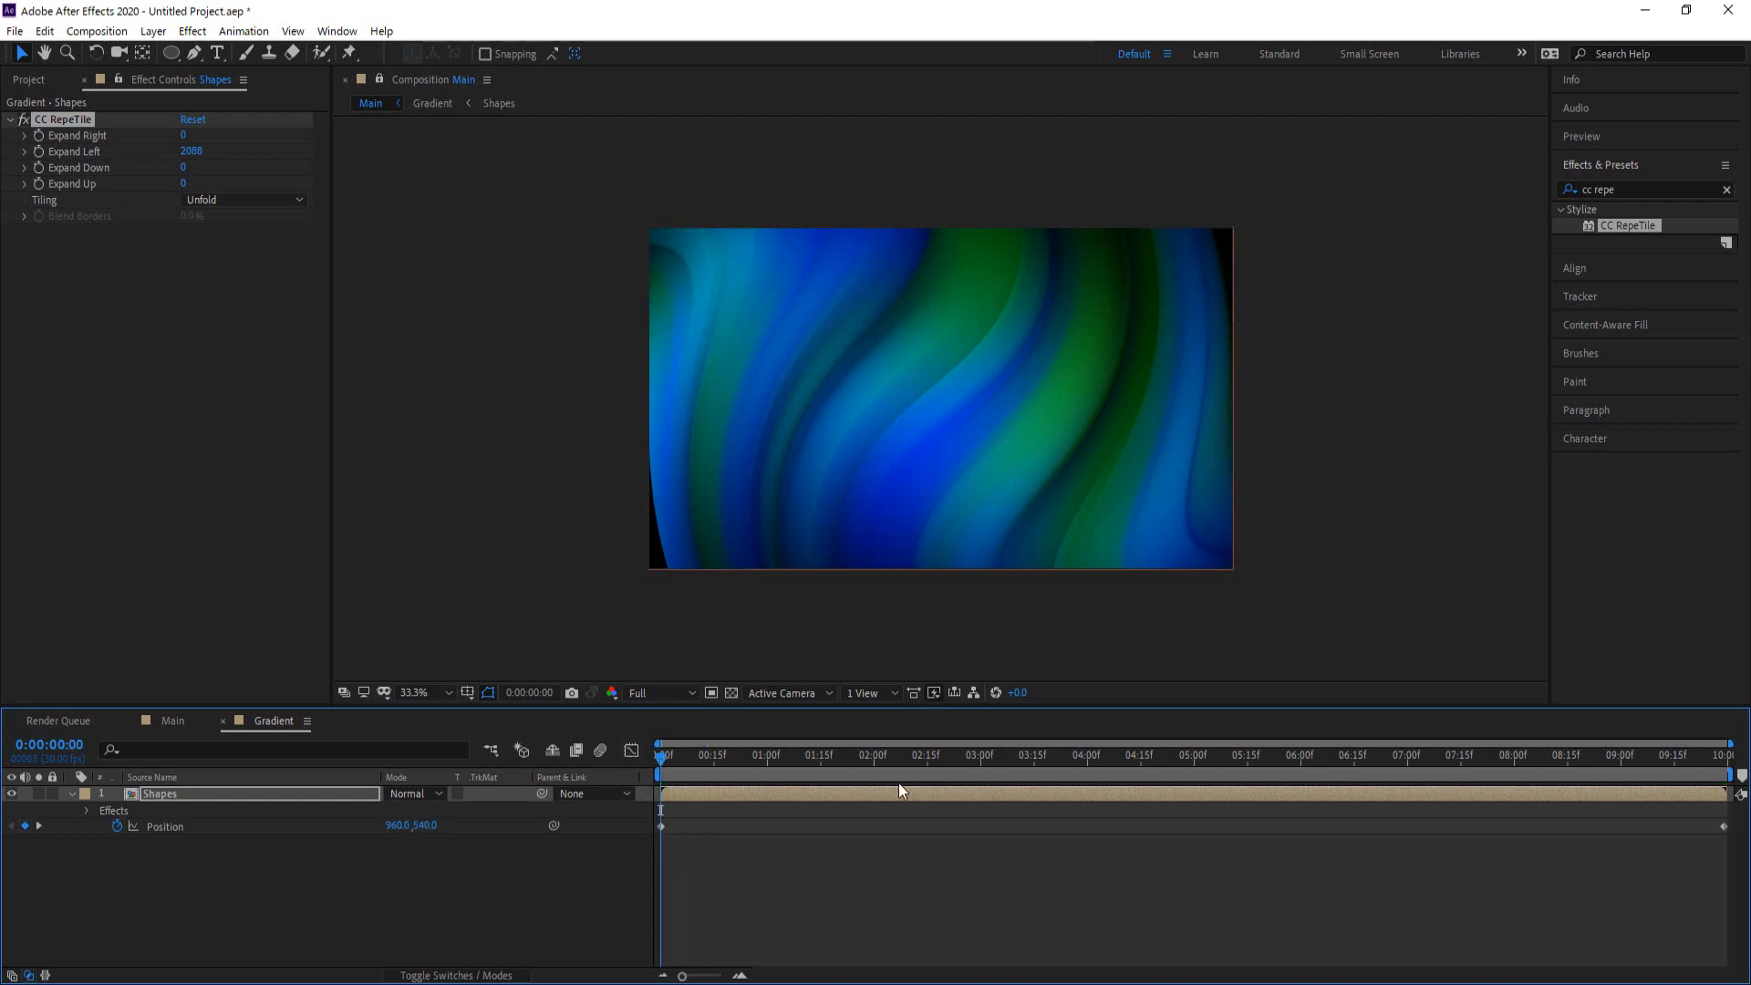
key(space)
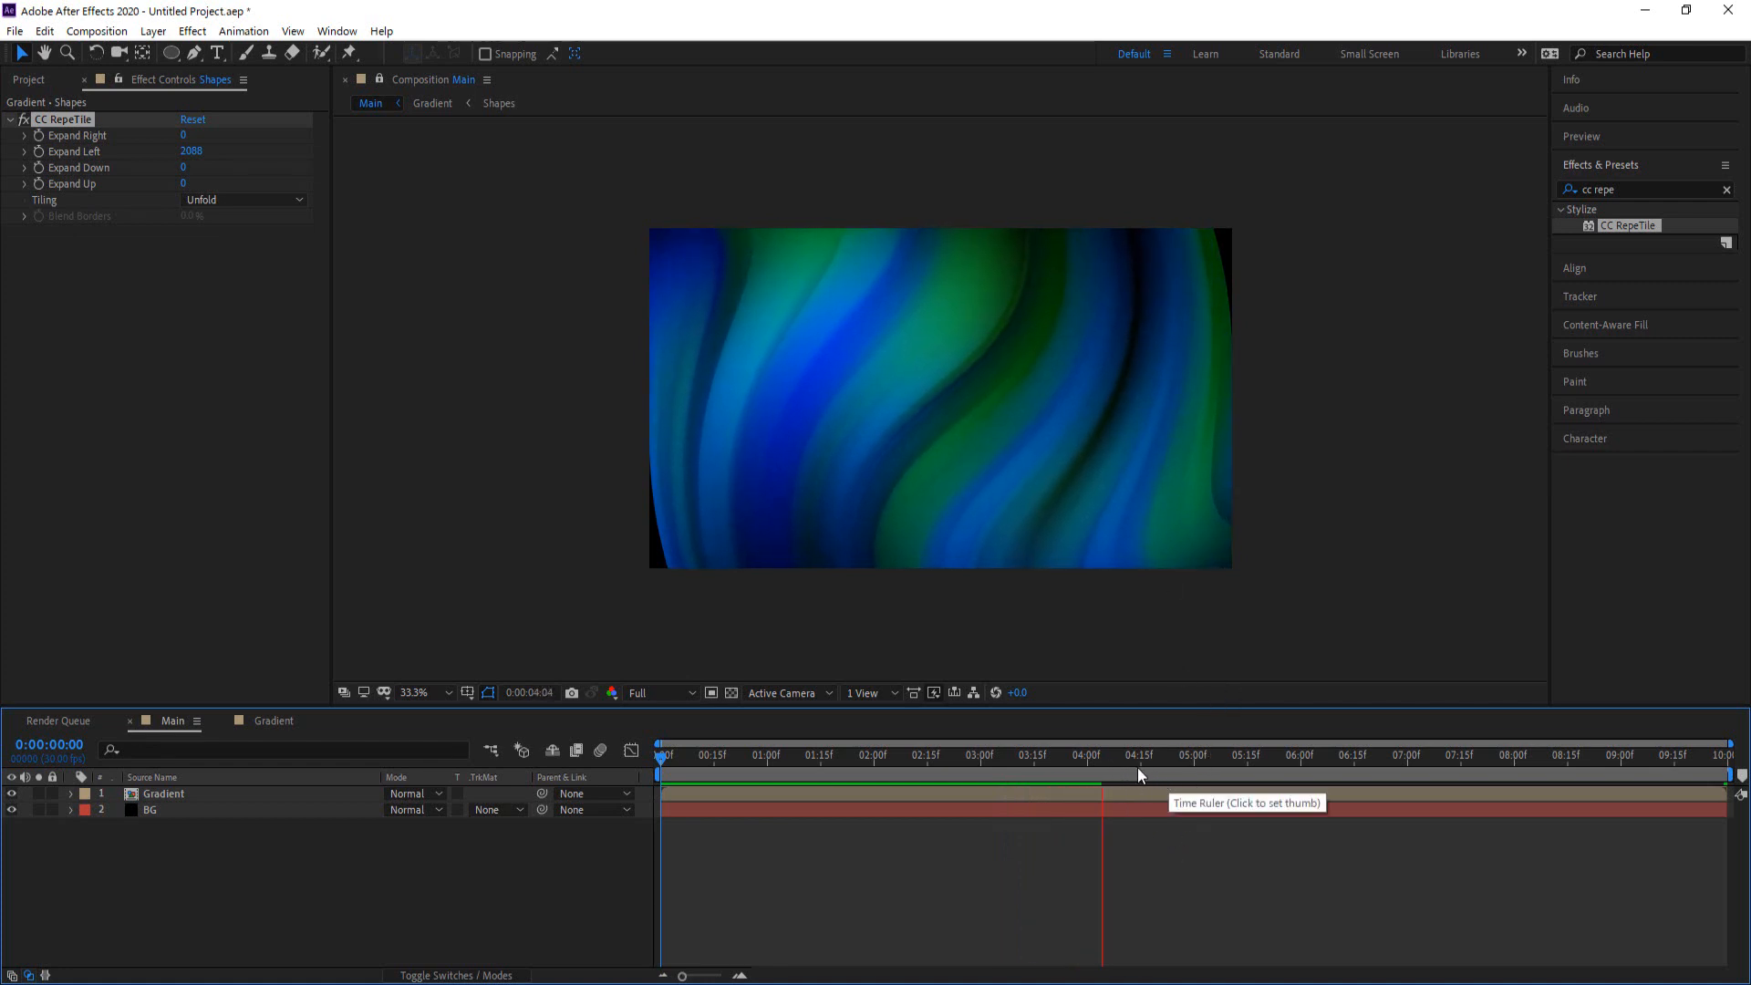
key(space)
drag(1104, 761, 529, 830)
key(space)
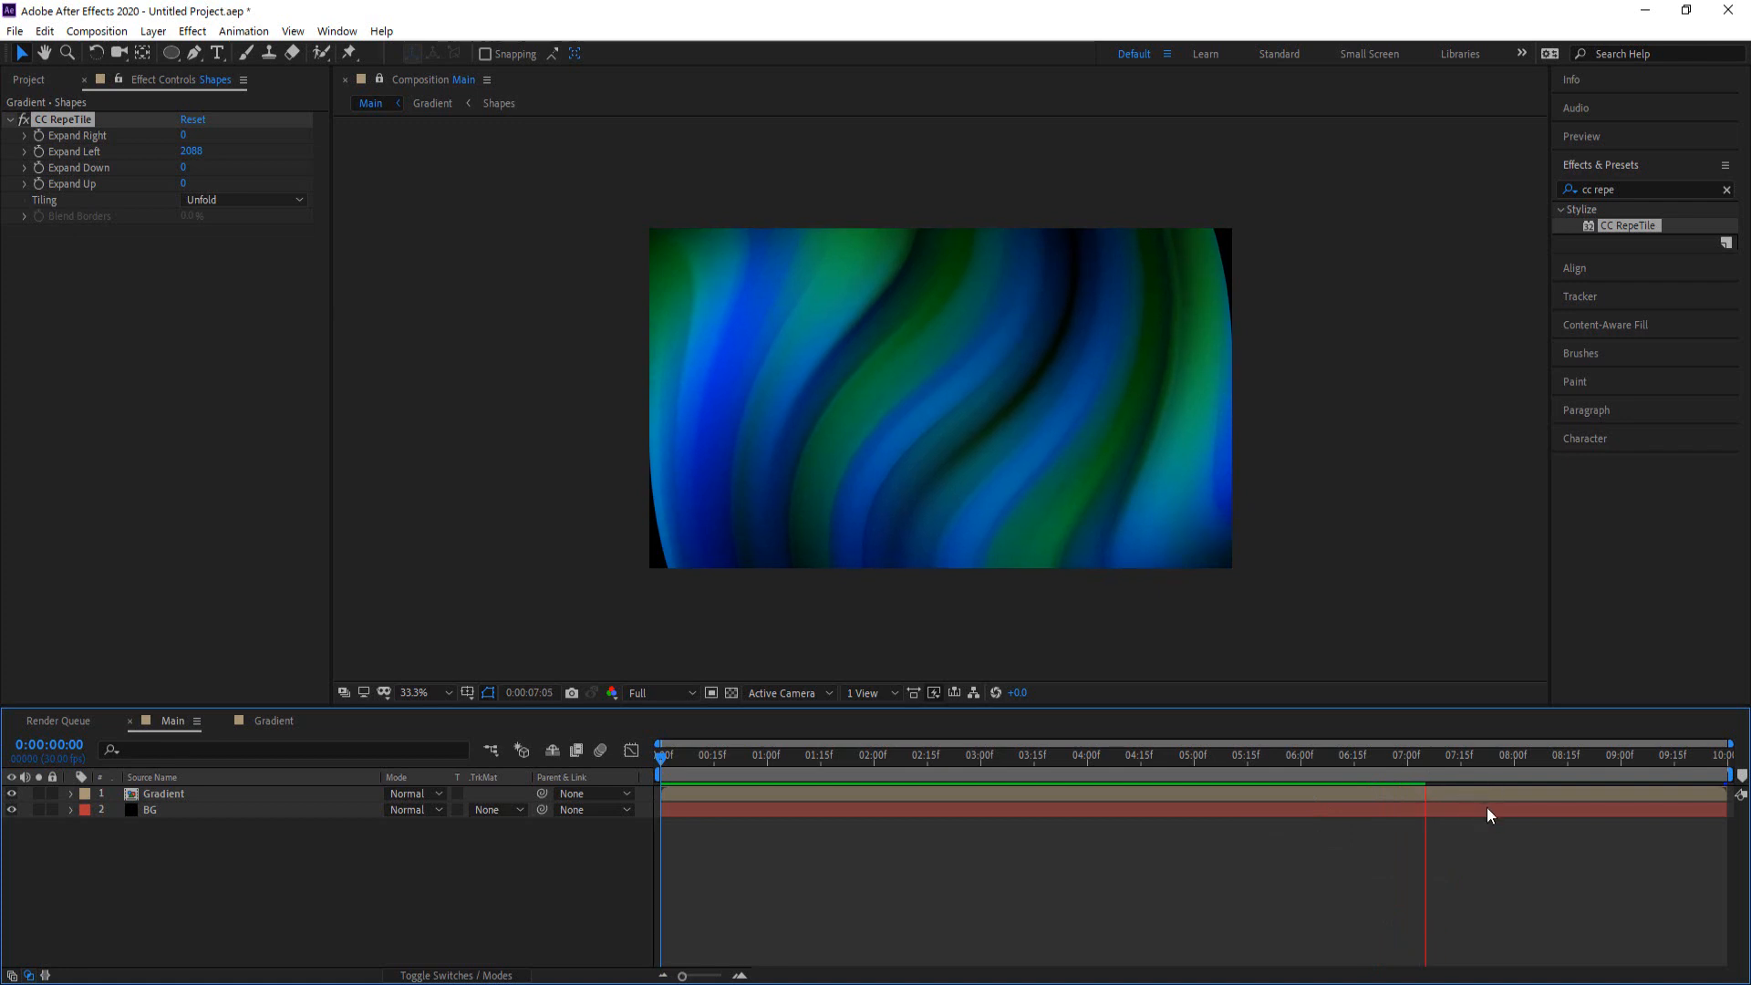
click(1431, 763)
drag(1391, 759, 633, 802)
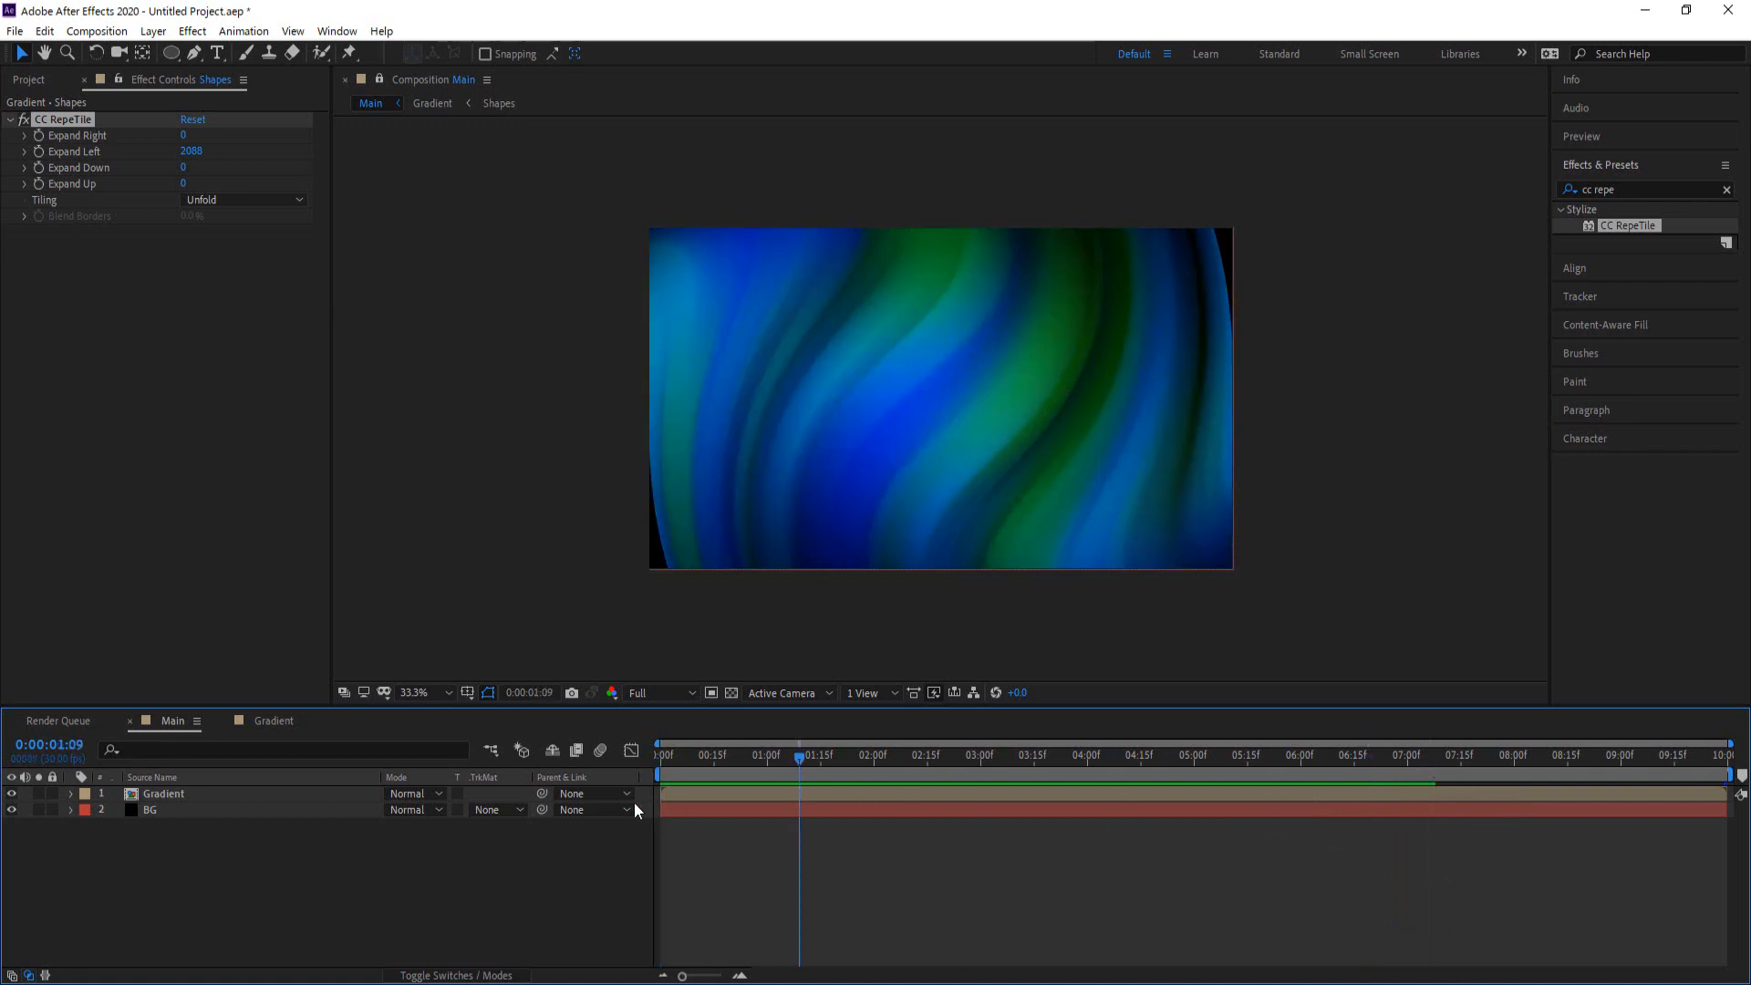
key(space)
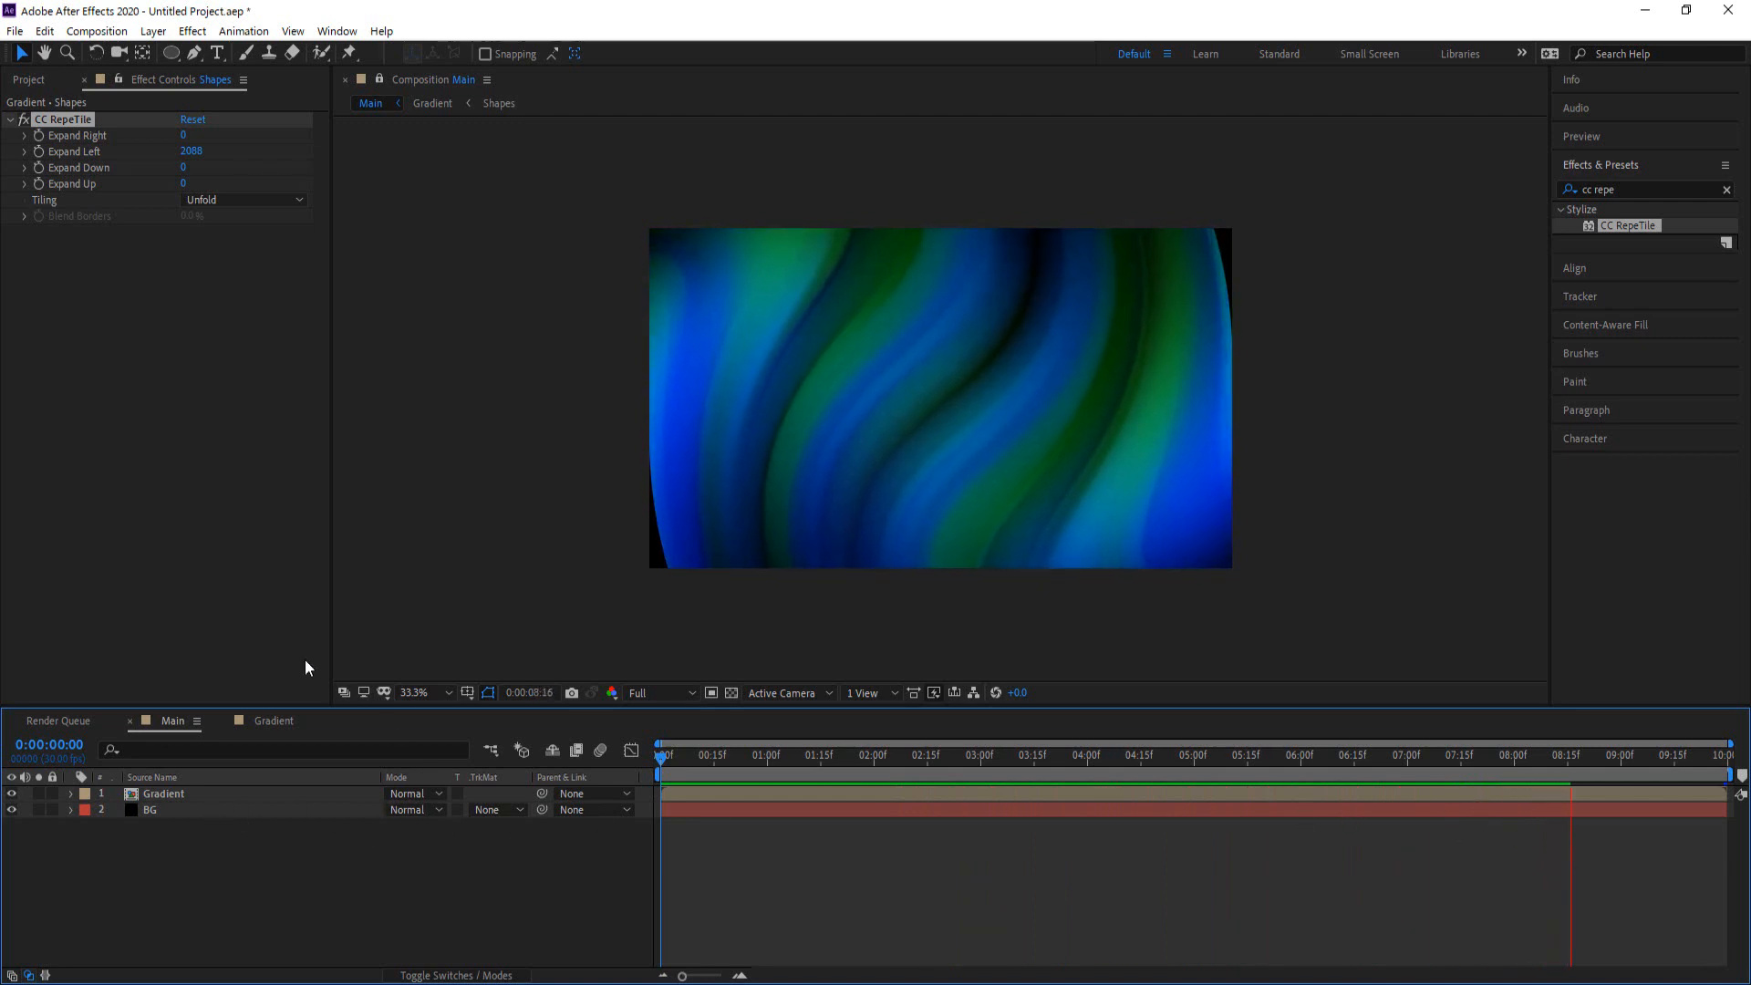
Stop the preview, return to the first frame and add an adjustment layer above the Gradient layer in the Main composition
key(space)
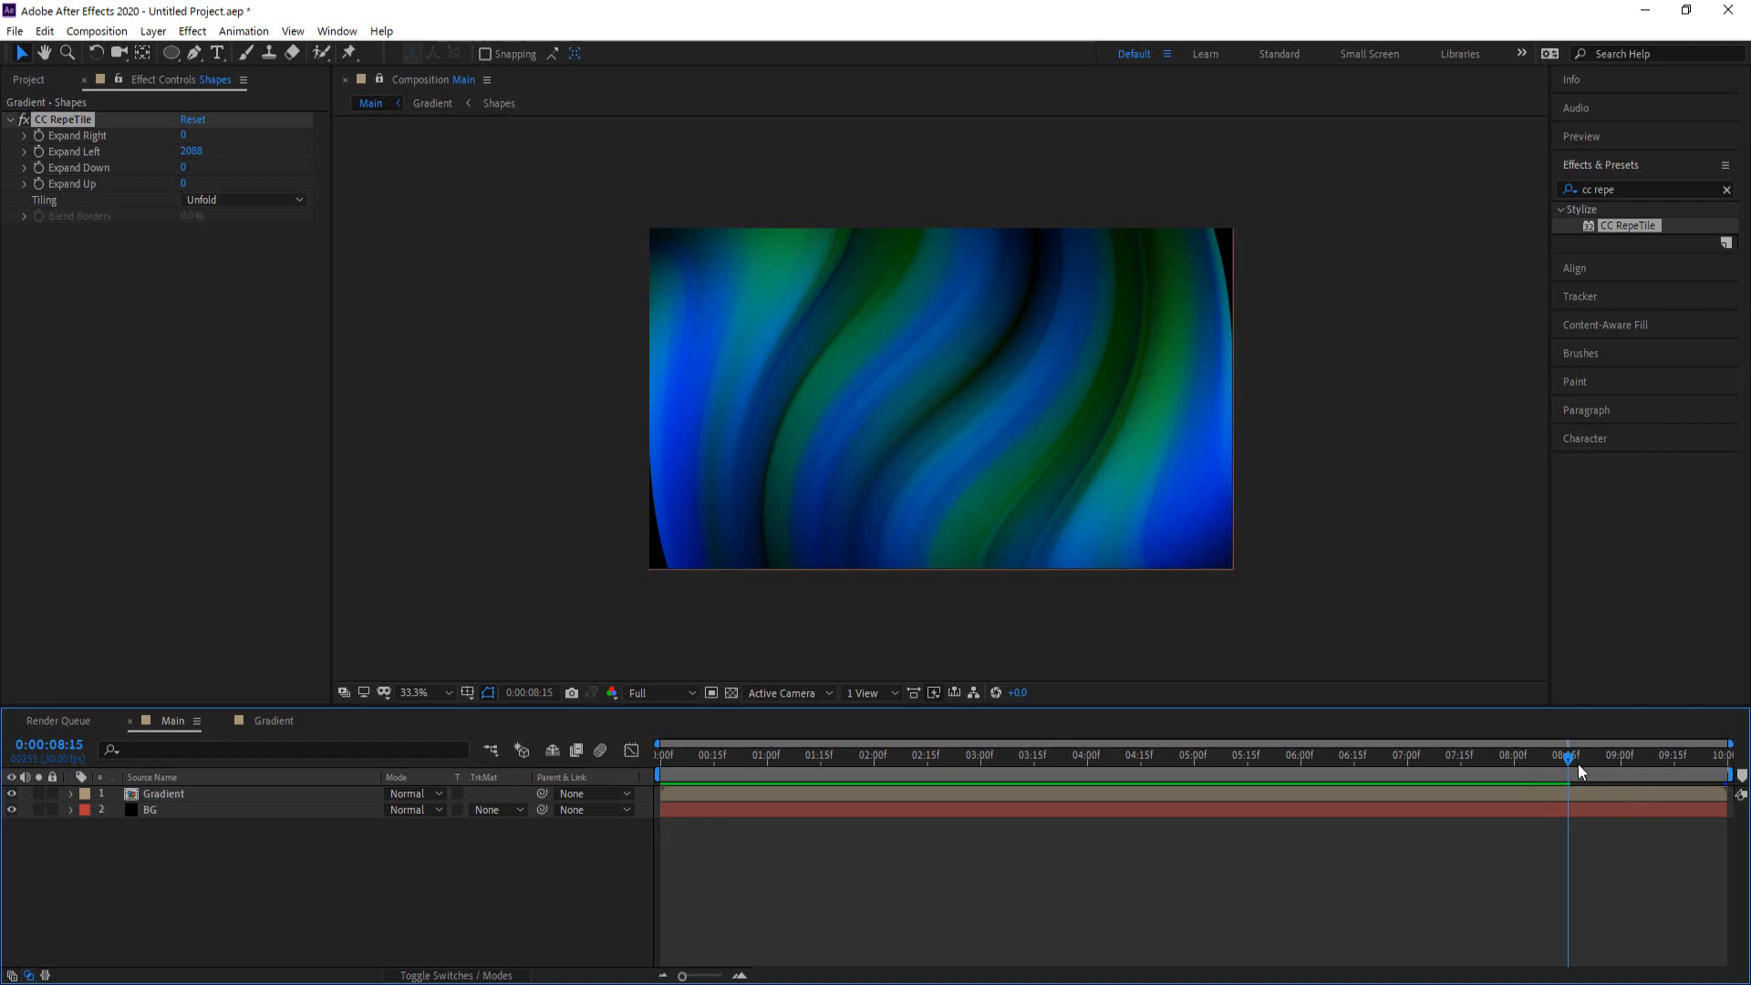
drag(1578, 764, 503, 845)
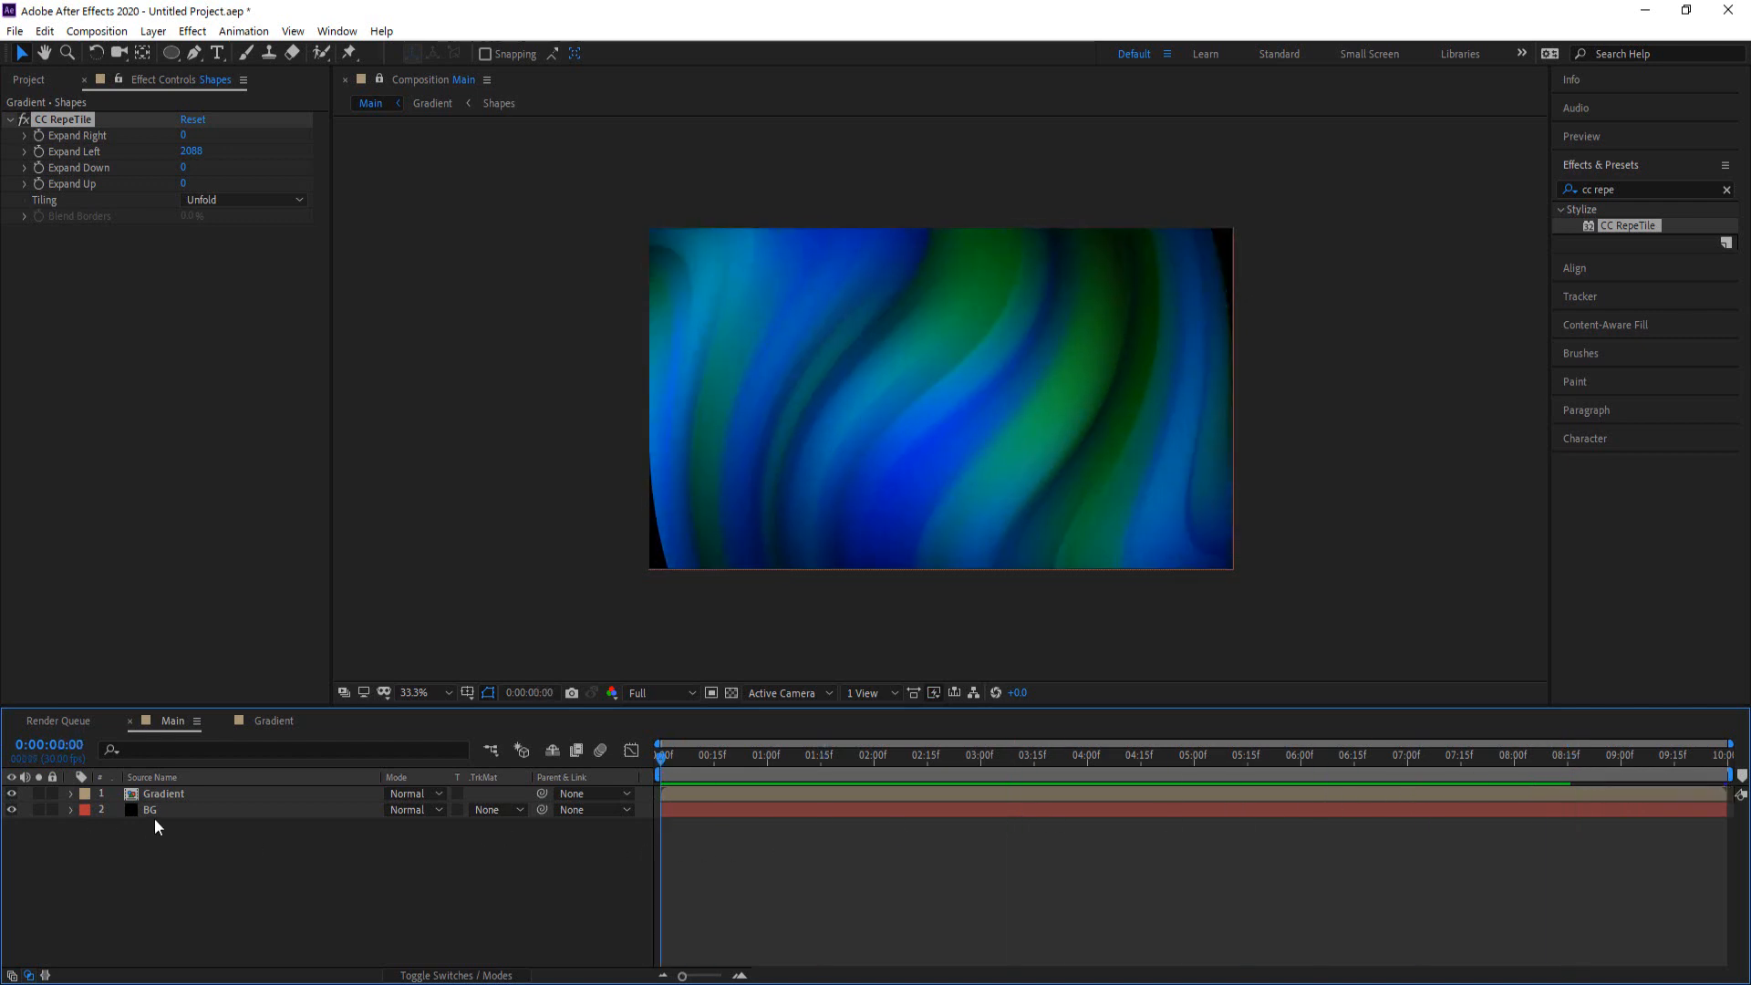
click(110, 839)
right_click(211, 868)
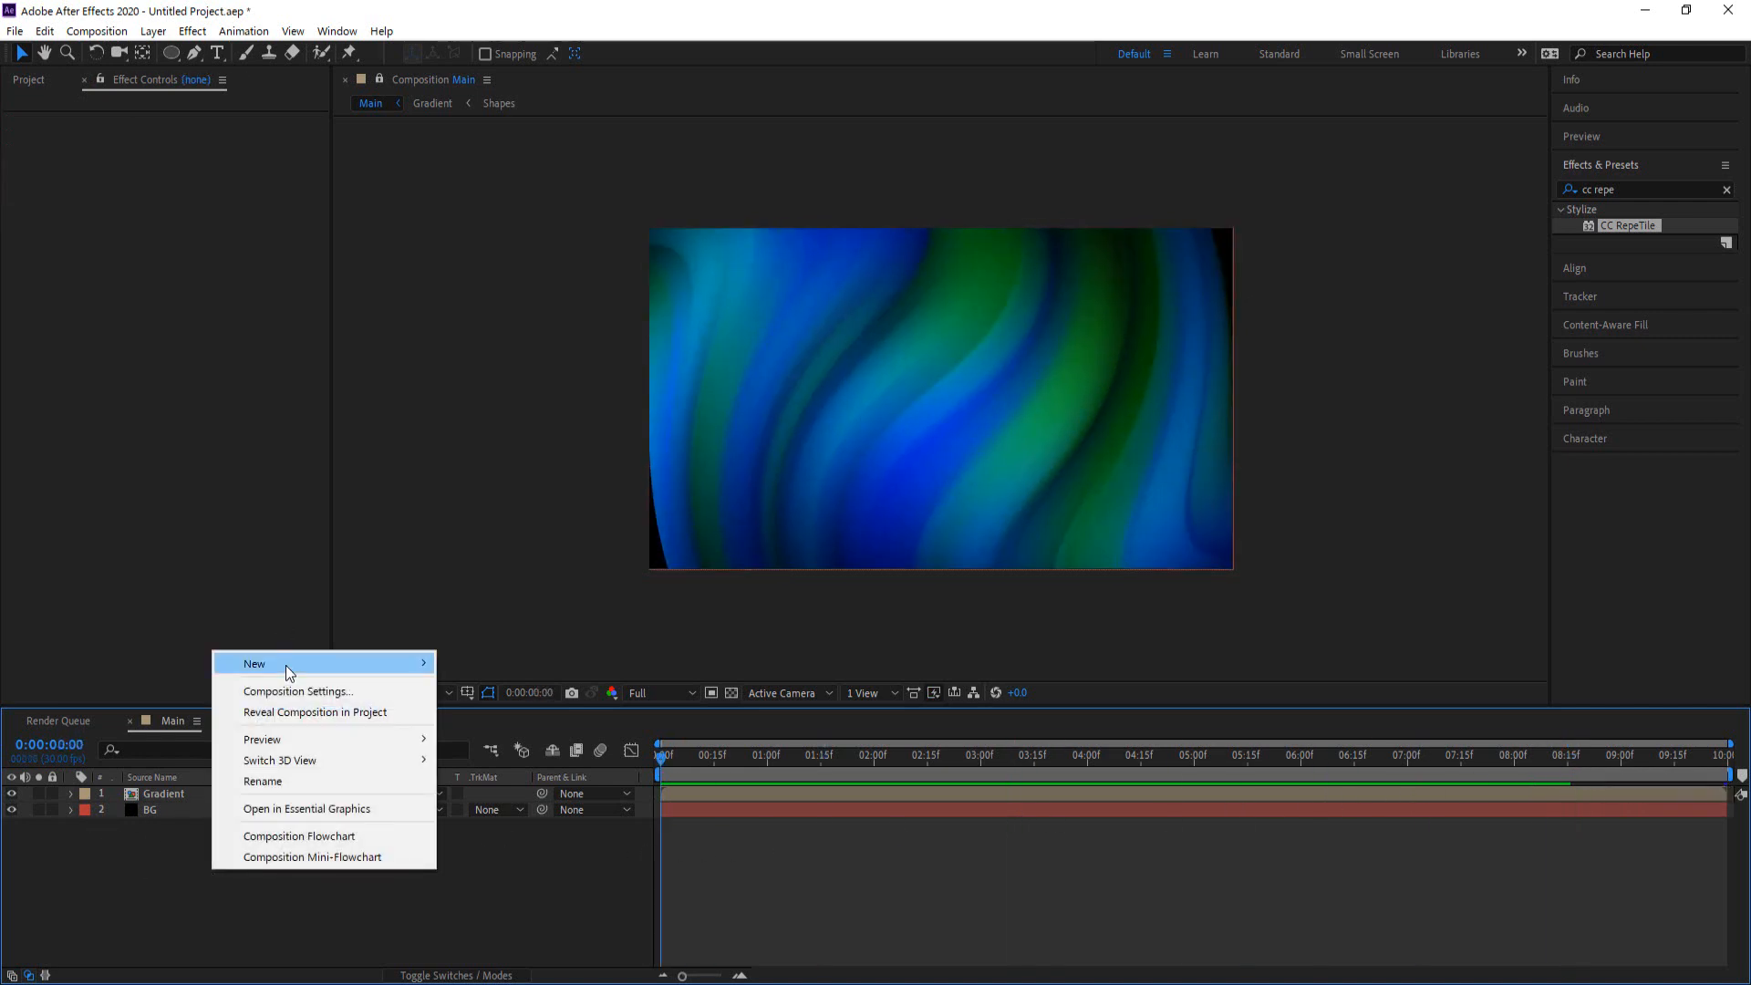
mouse_move(286, 664)
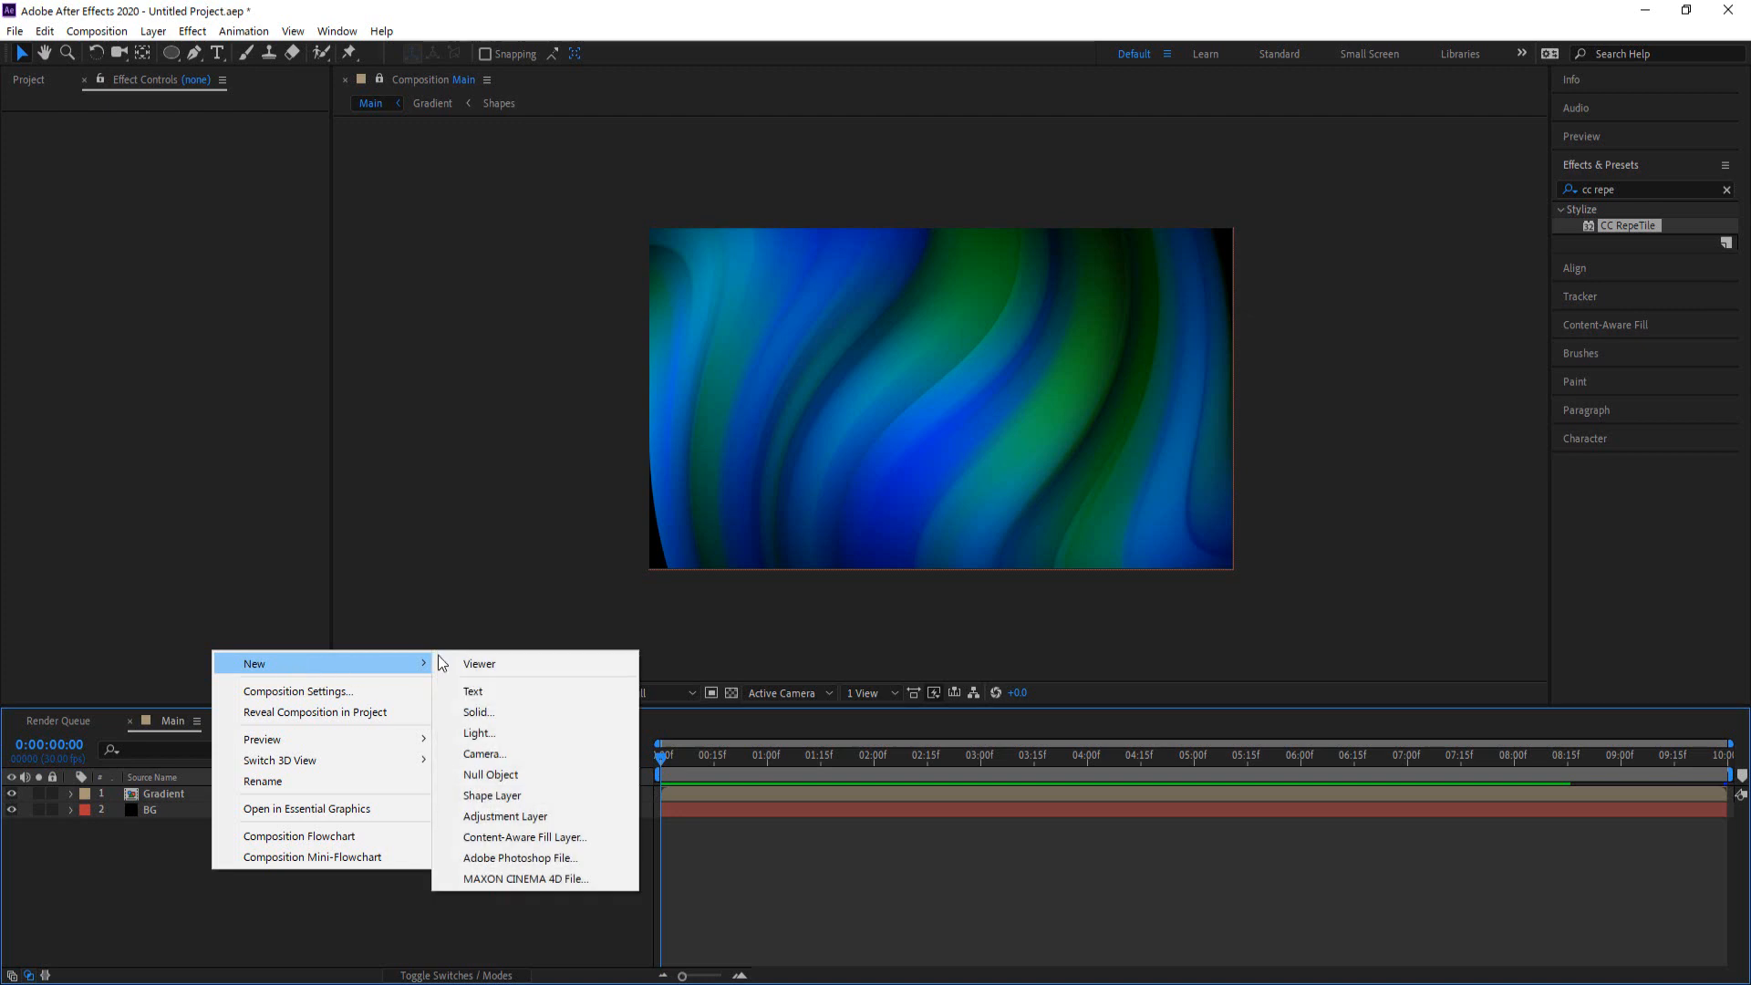
click(553, 818)
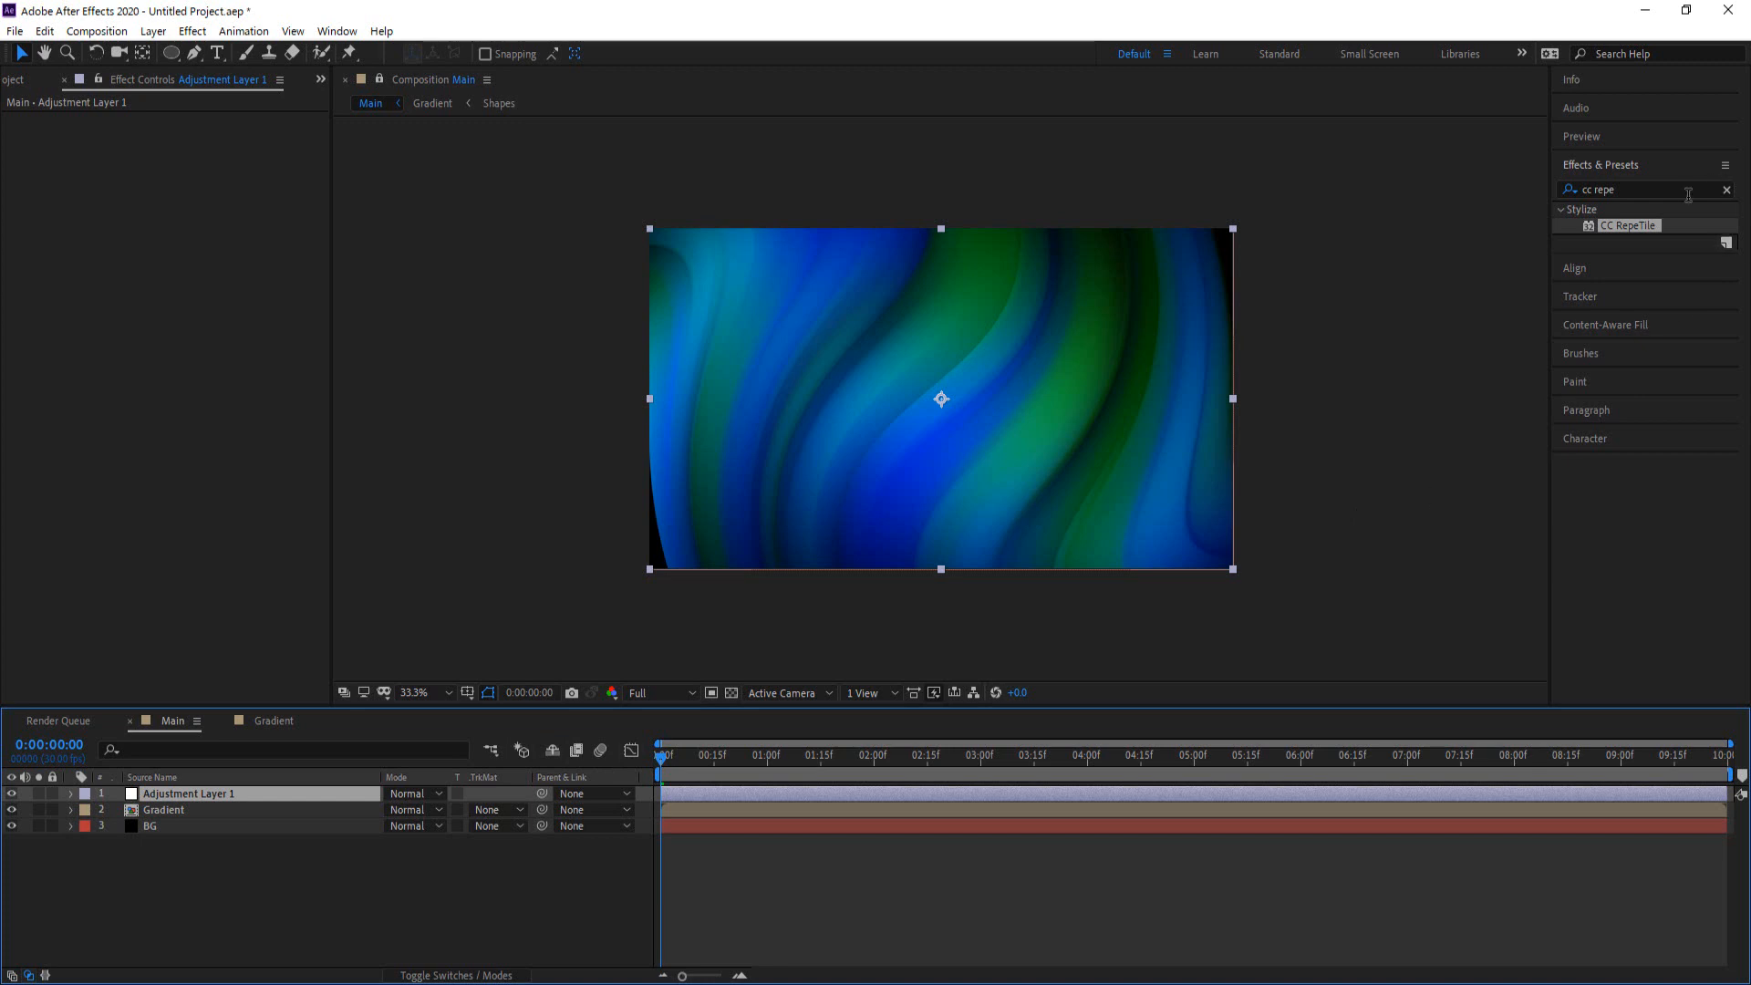
Apply the Noise effect from Noise & Grain to the new adjustment layer and set Amount of Noise to 5.0%
click(1642, 192)
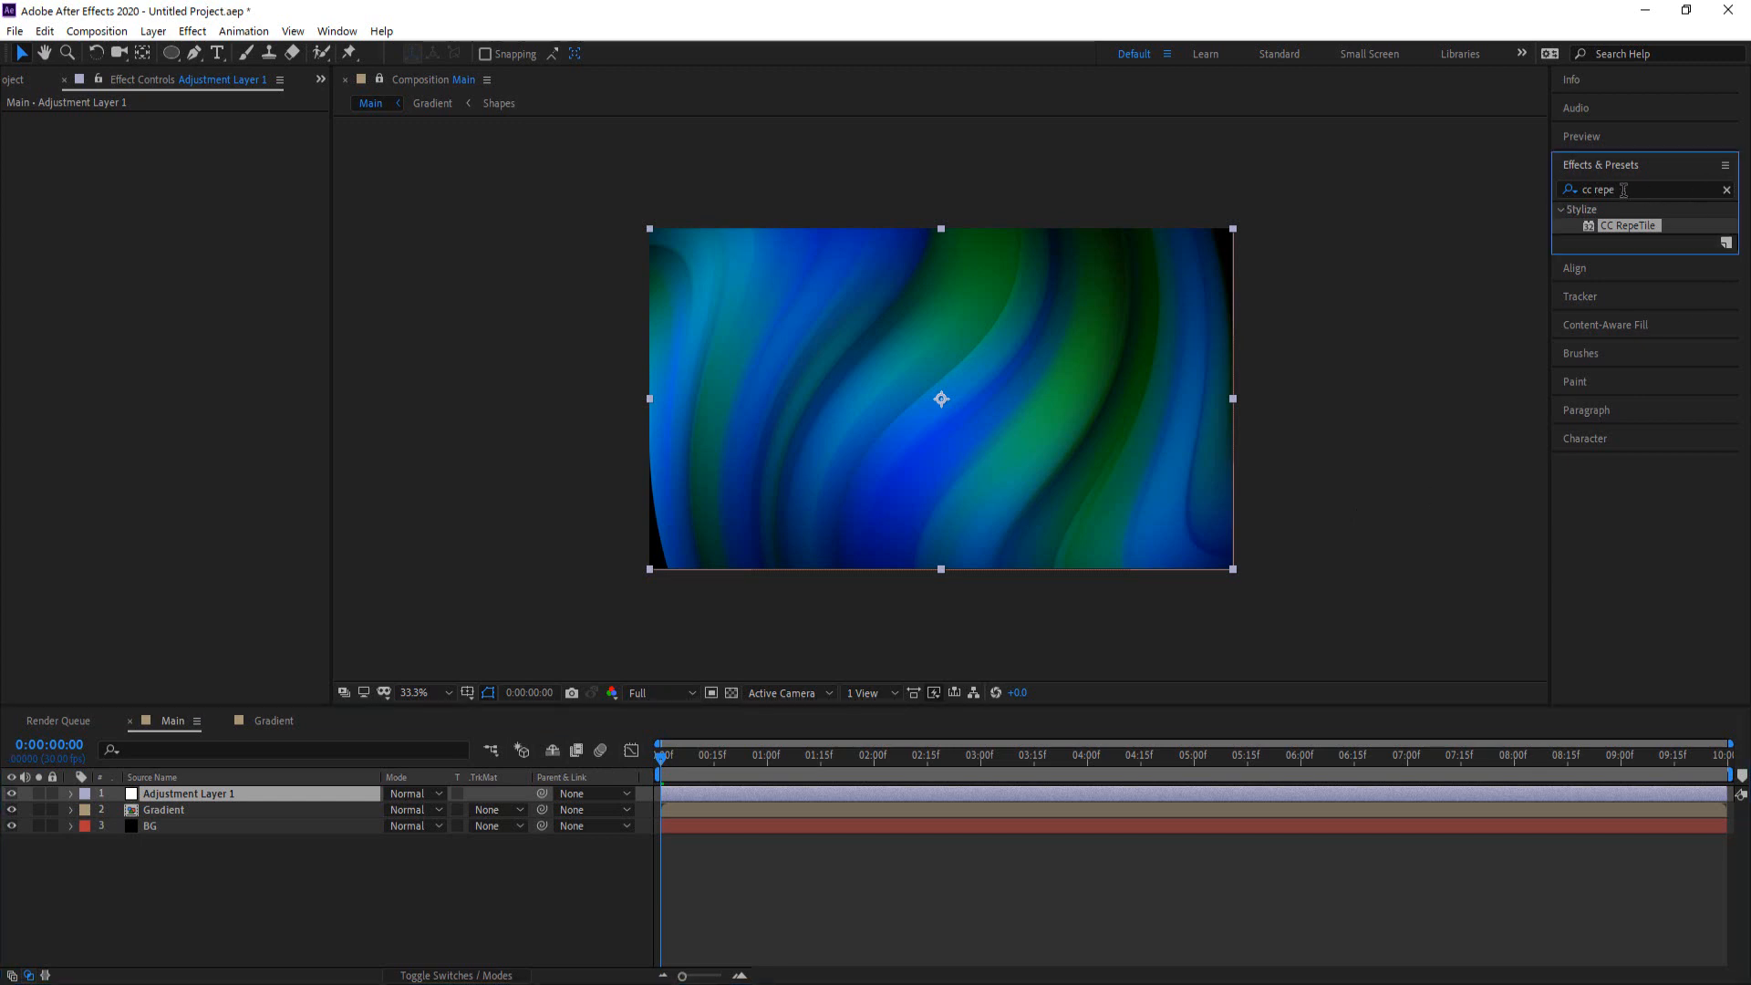
drag(1624, 189, 1541, 193)
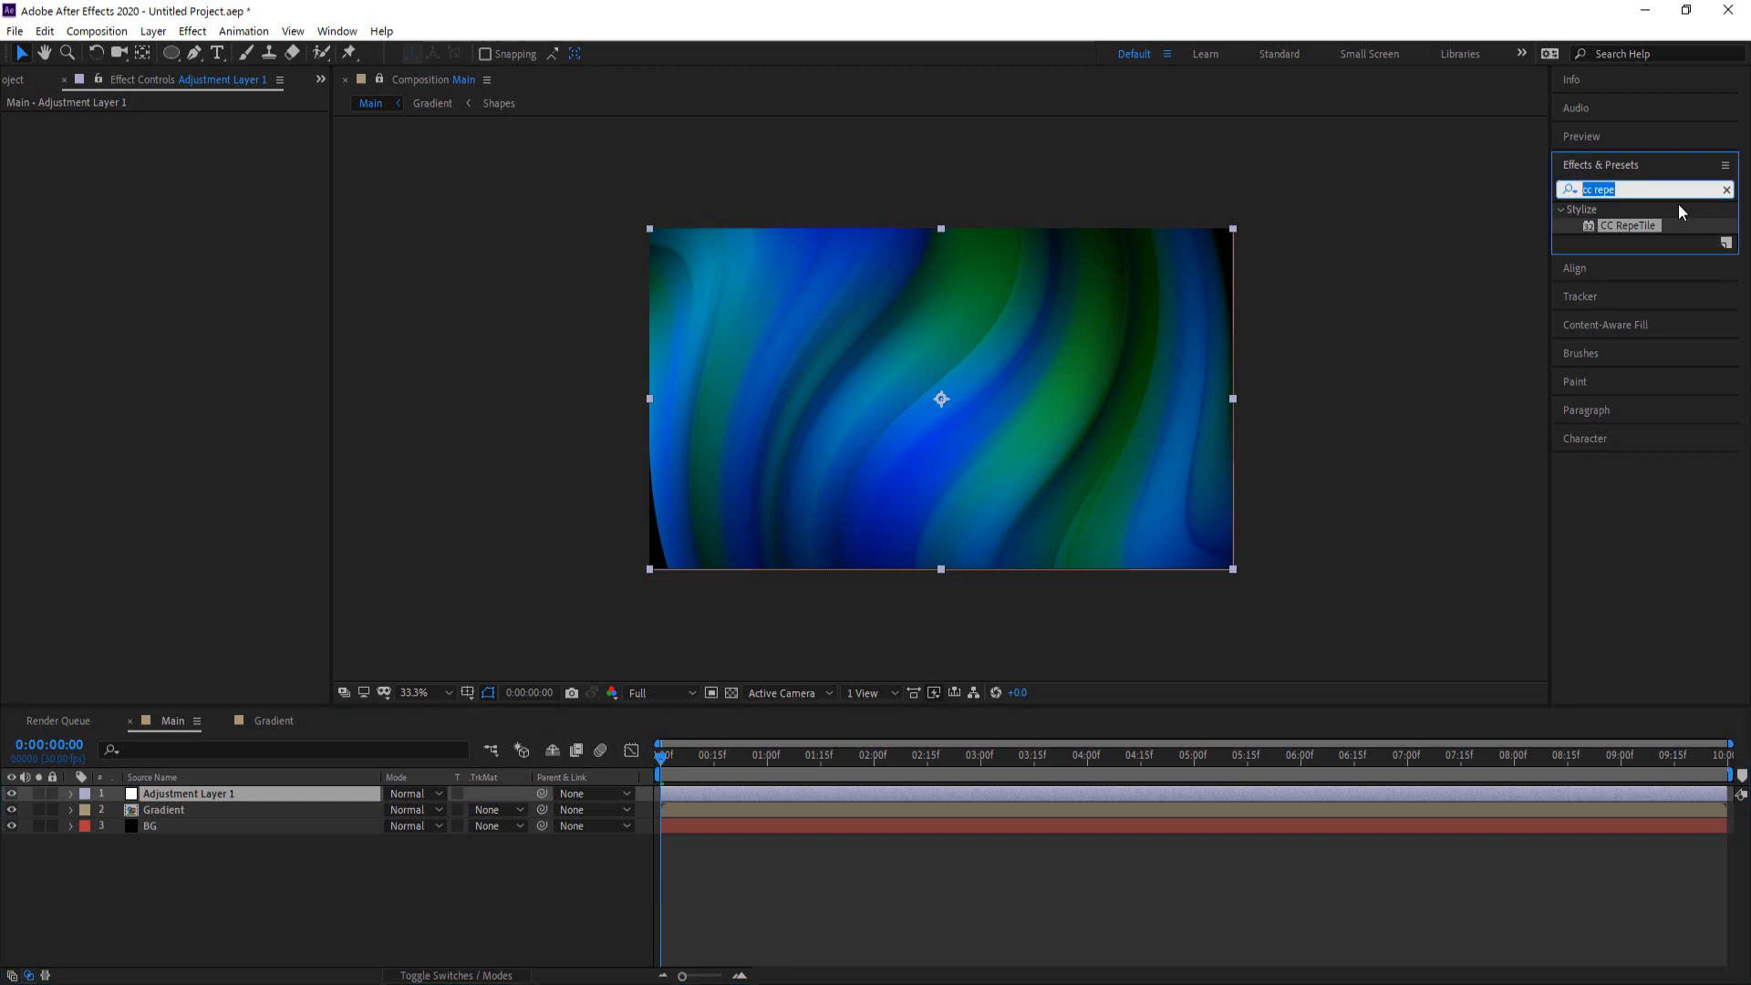
text(noise)
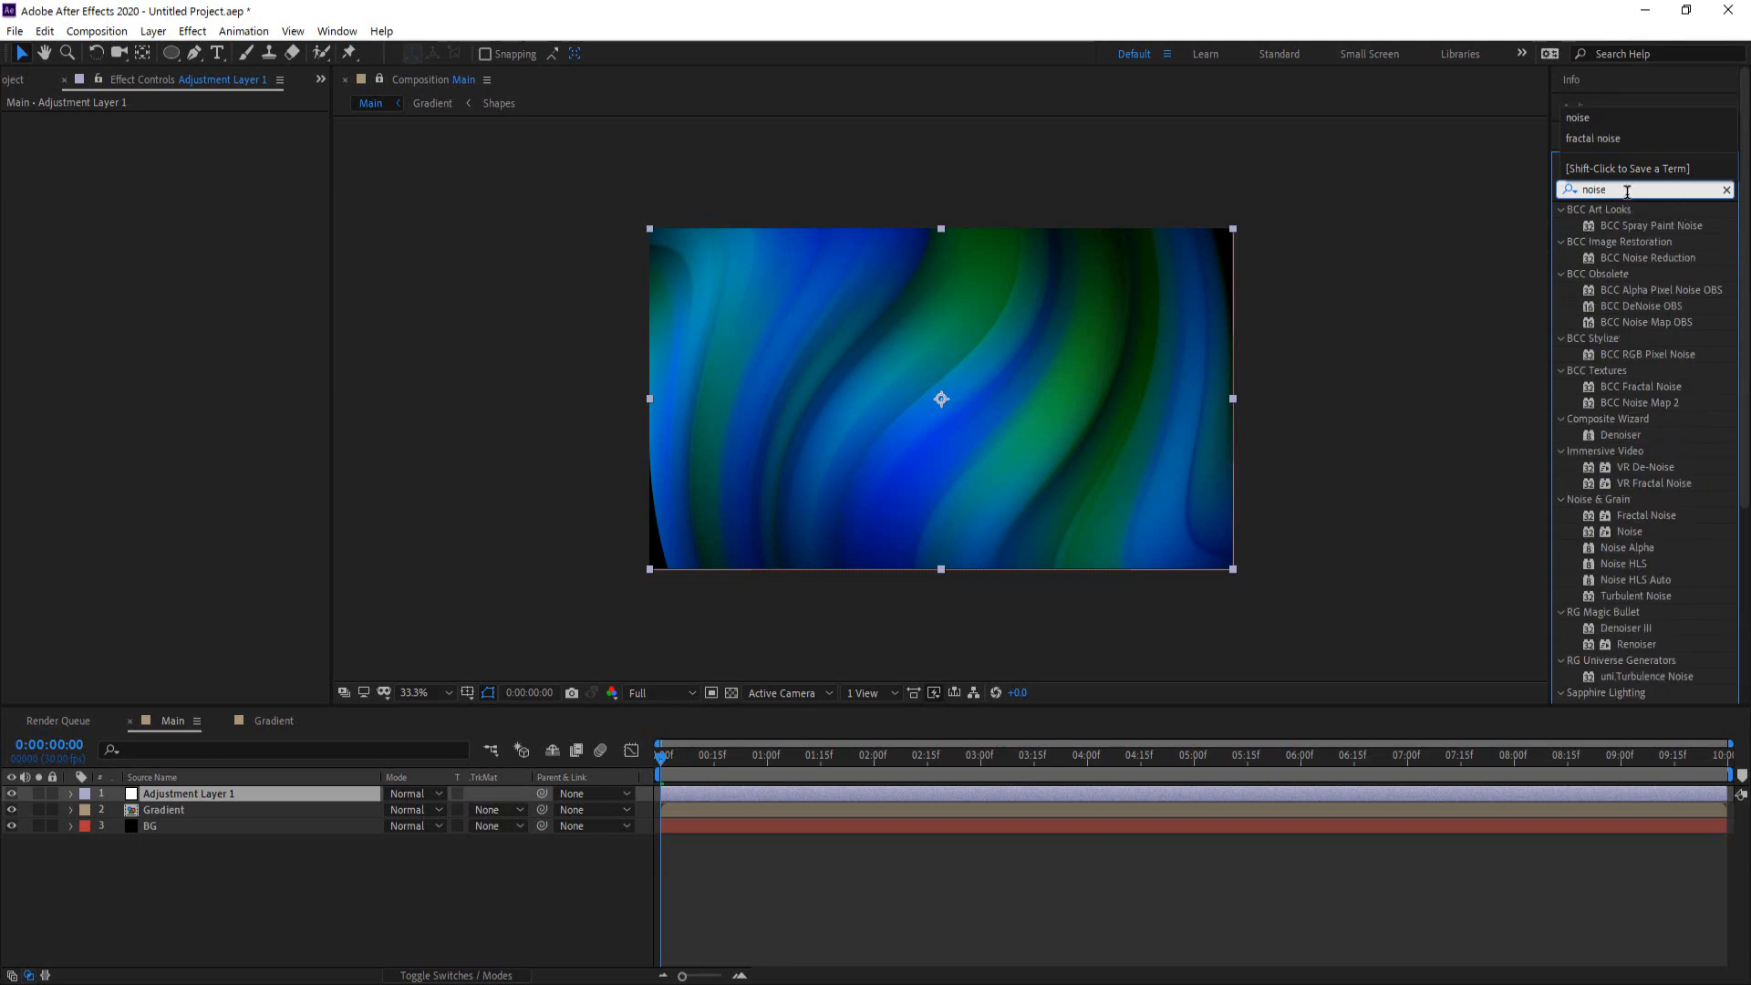
drag(1630, 533, 210, 798)
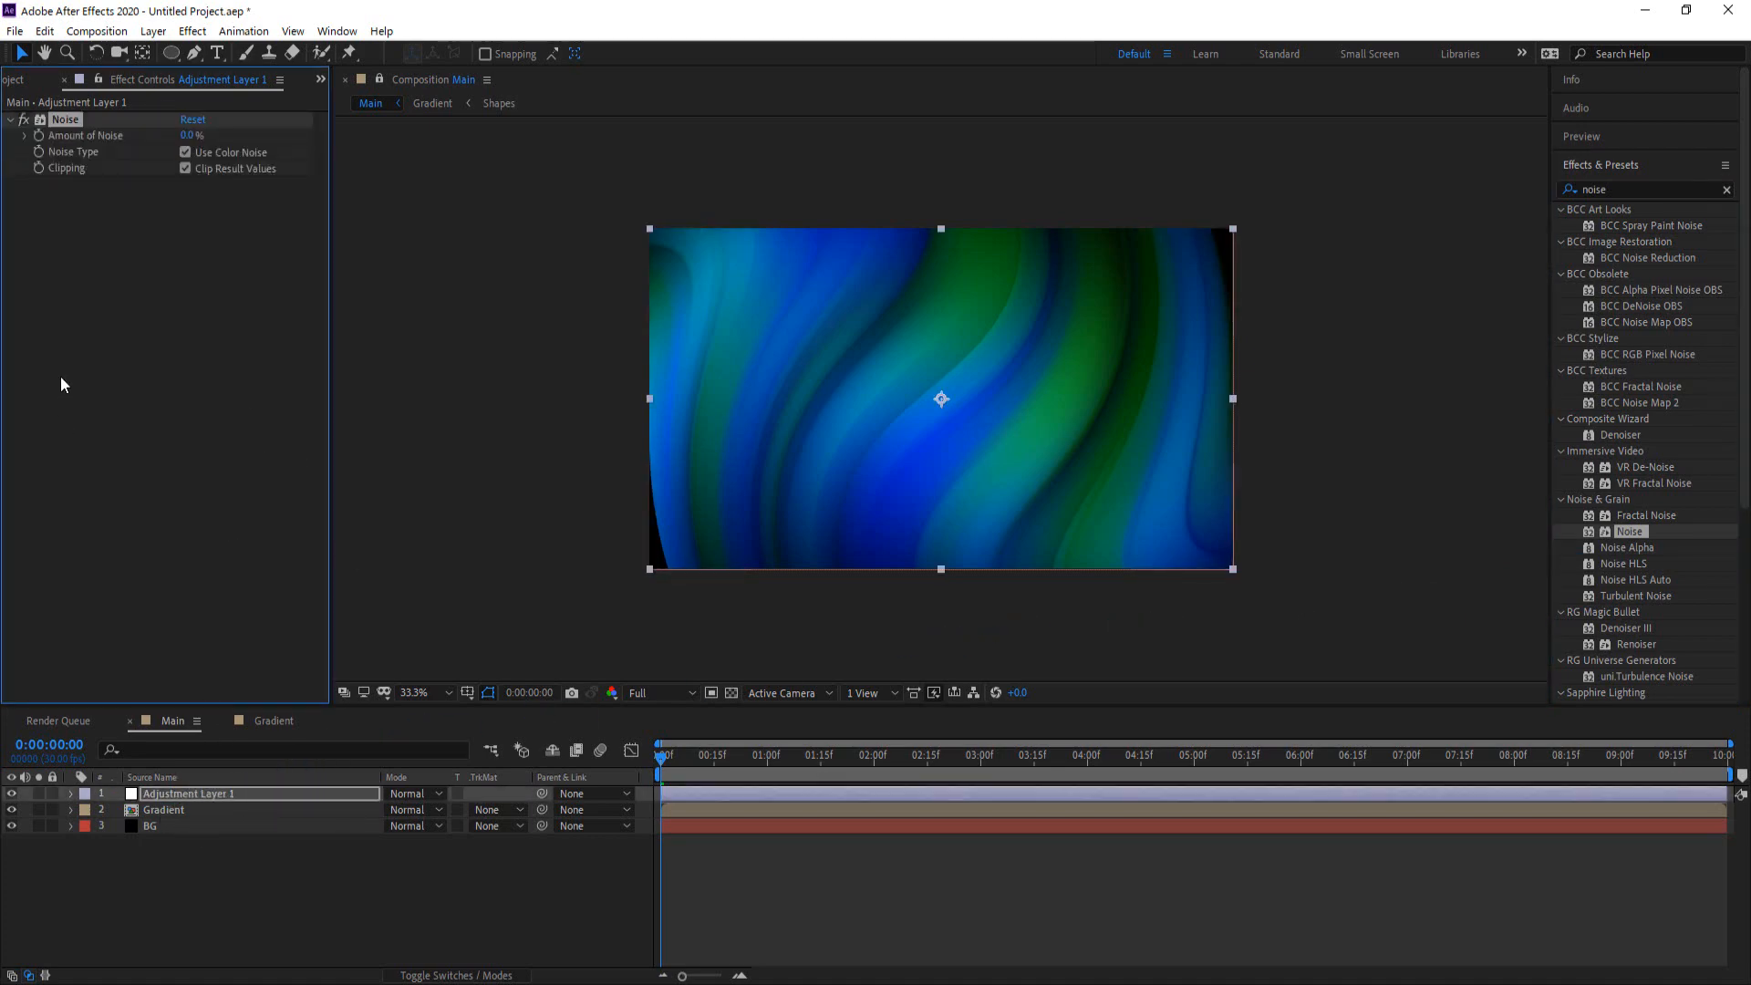
drag(181, 137, 359, 138)
drag(186, 135, 192, 135)
Rename the adjustment layer carrying the noise effect as Noise
right_click(197, 794)
click(249, 781)
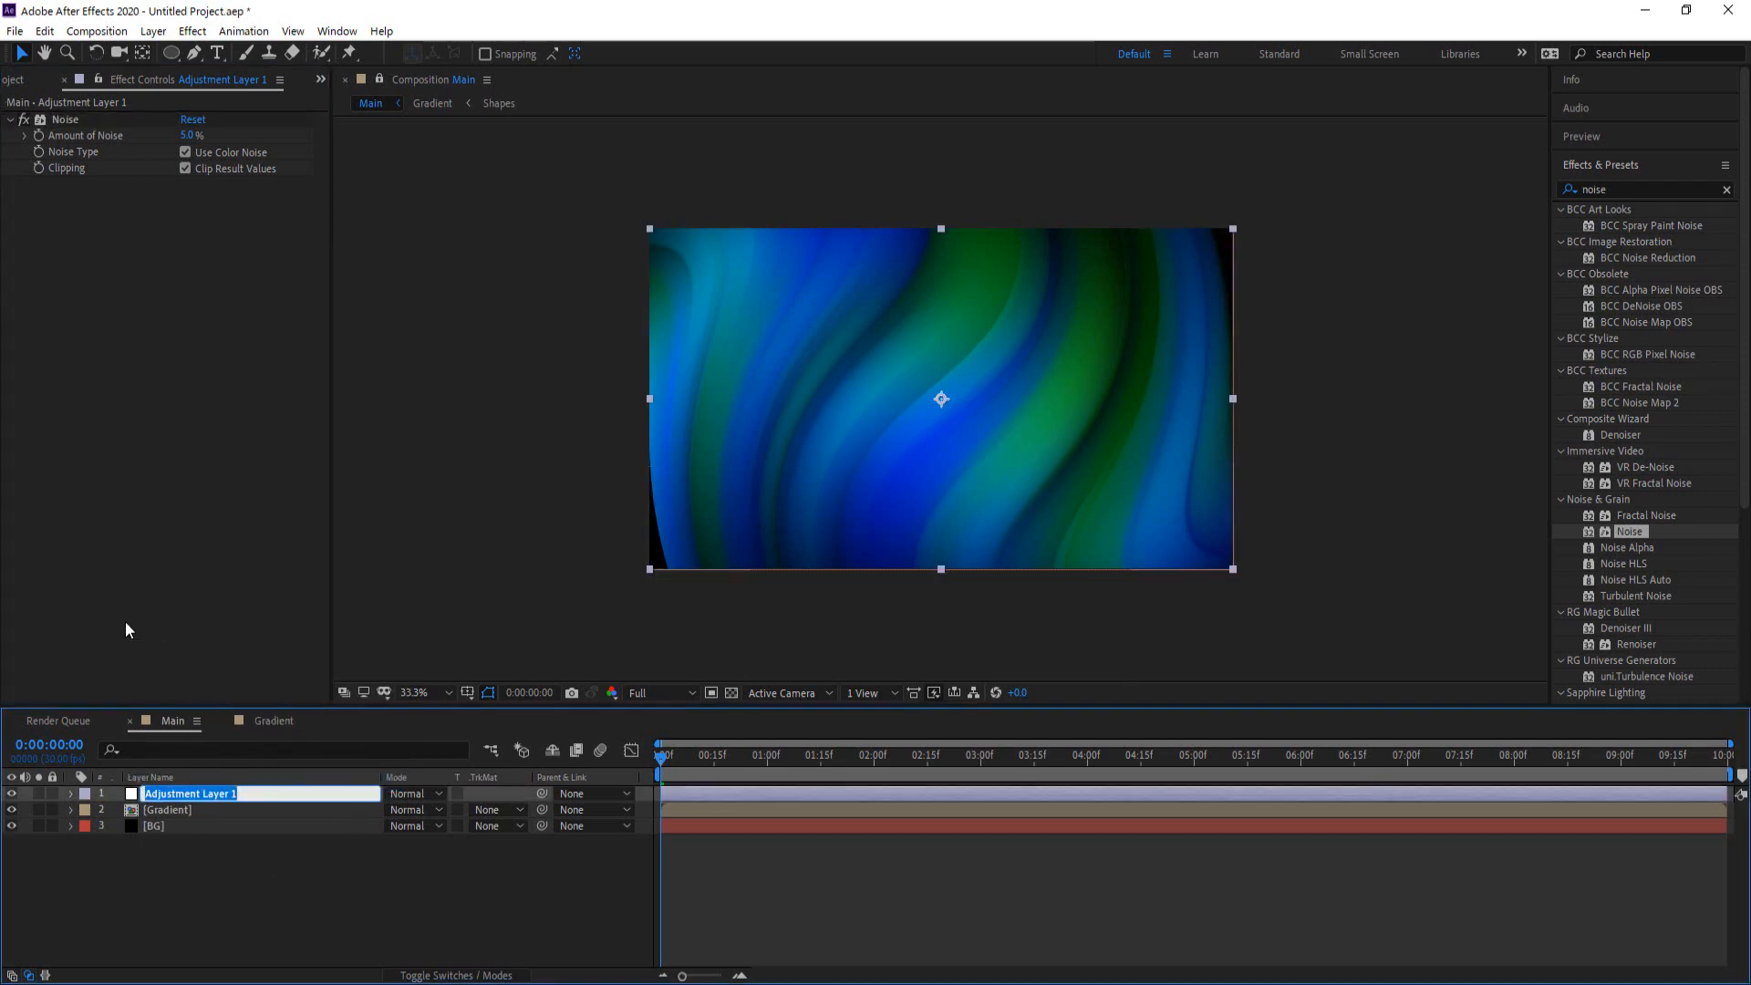
text(Noise)
Add a second adjustment layer at the top of the Main composition and rename it Curves
right_click(190, 923)
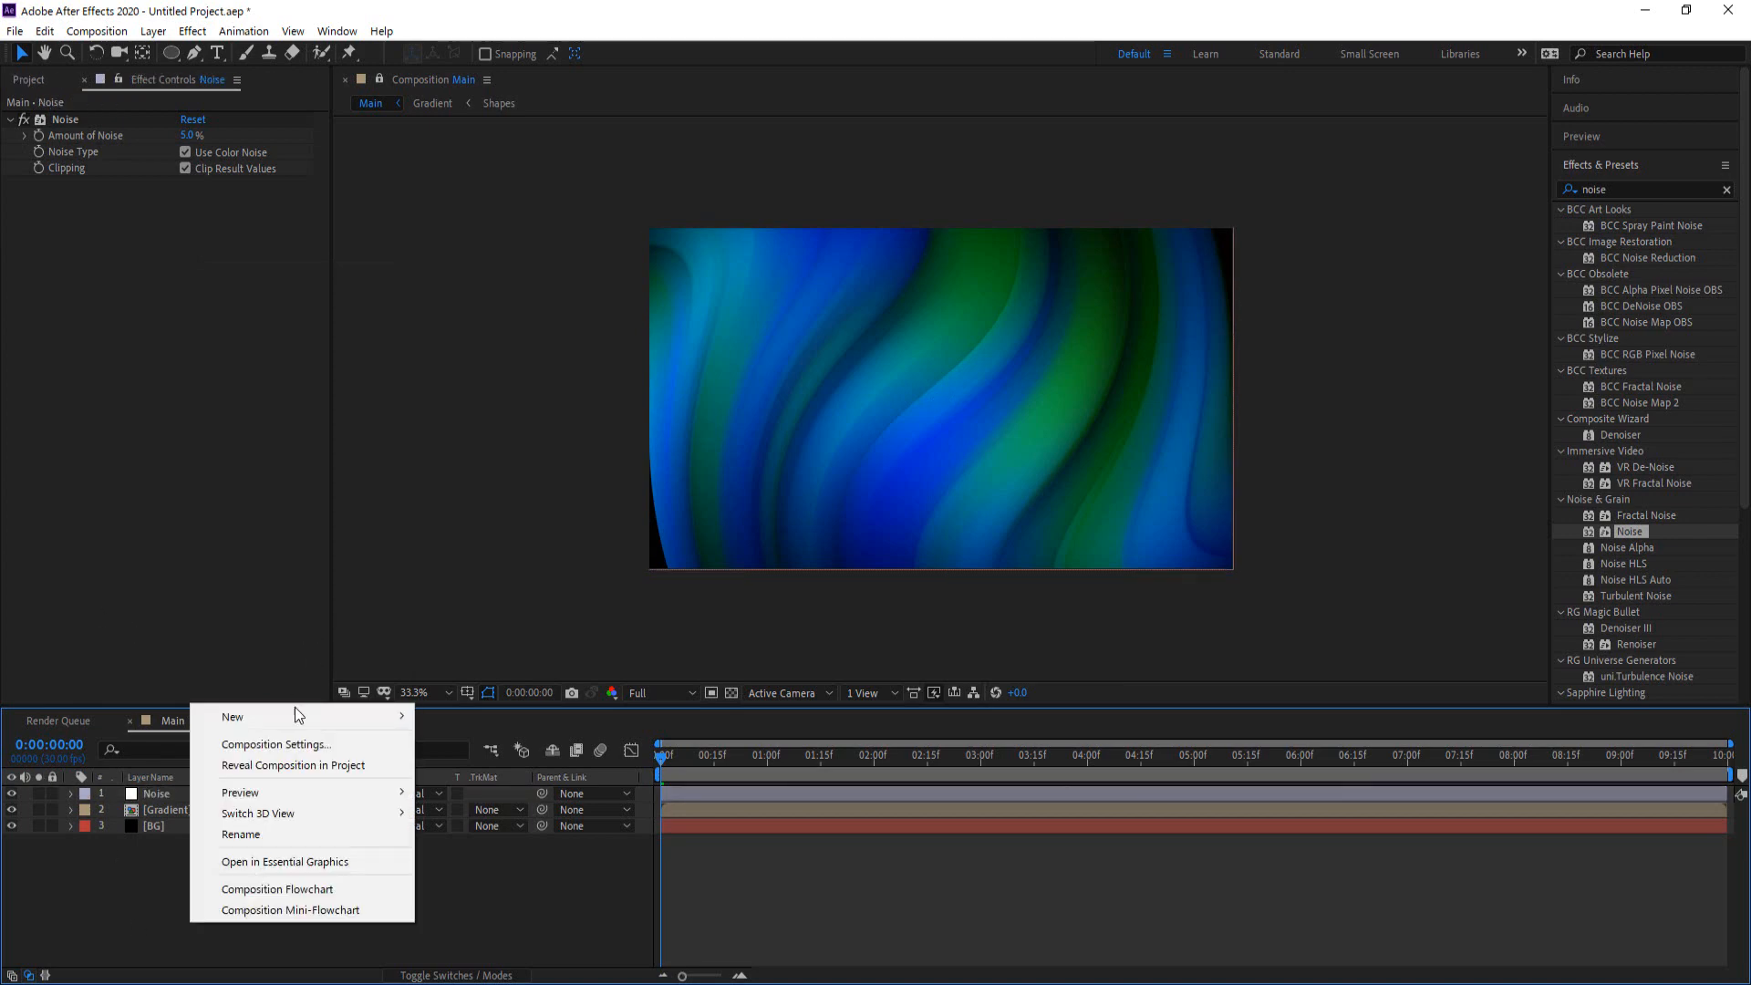
mouse_move(294, 708)
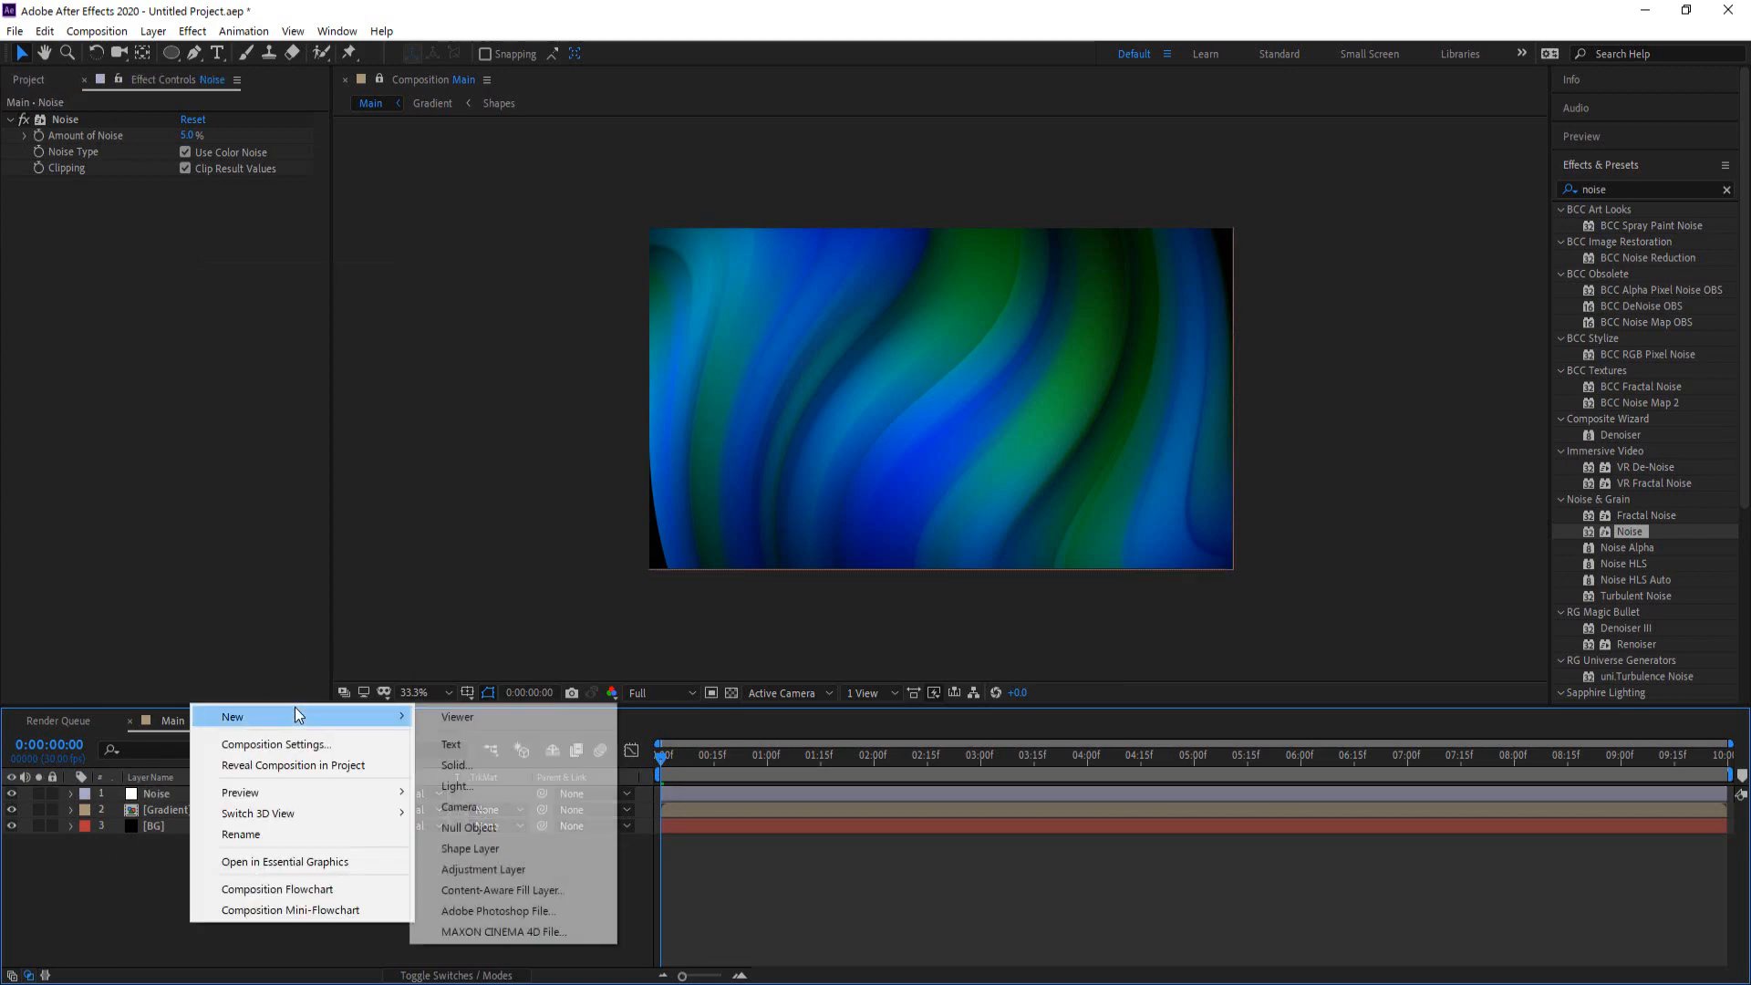
click(498, 867)
right_click(221, 803)
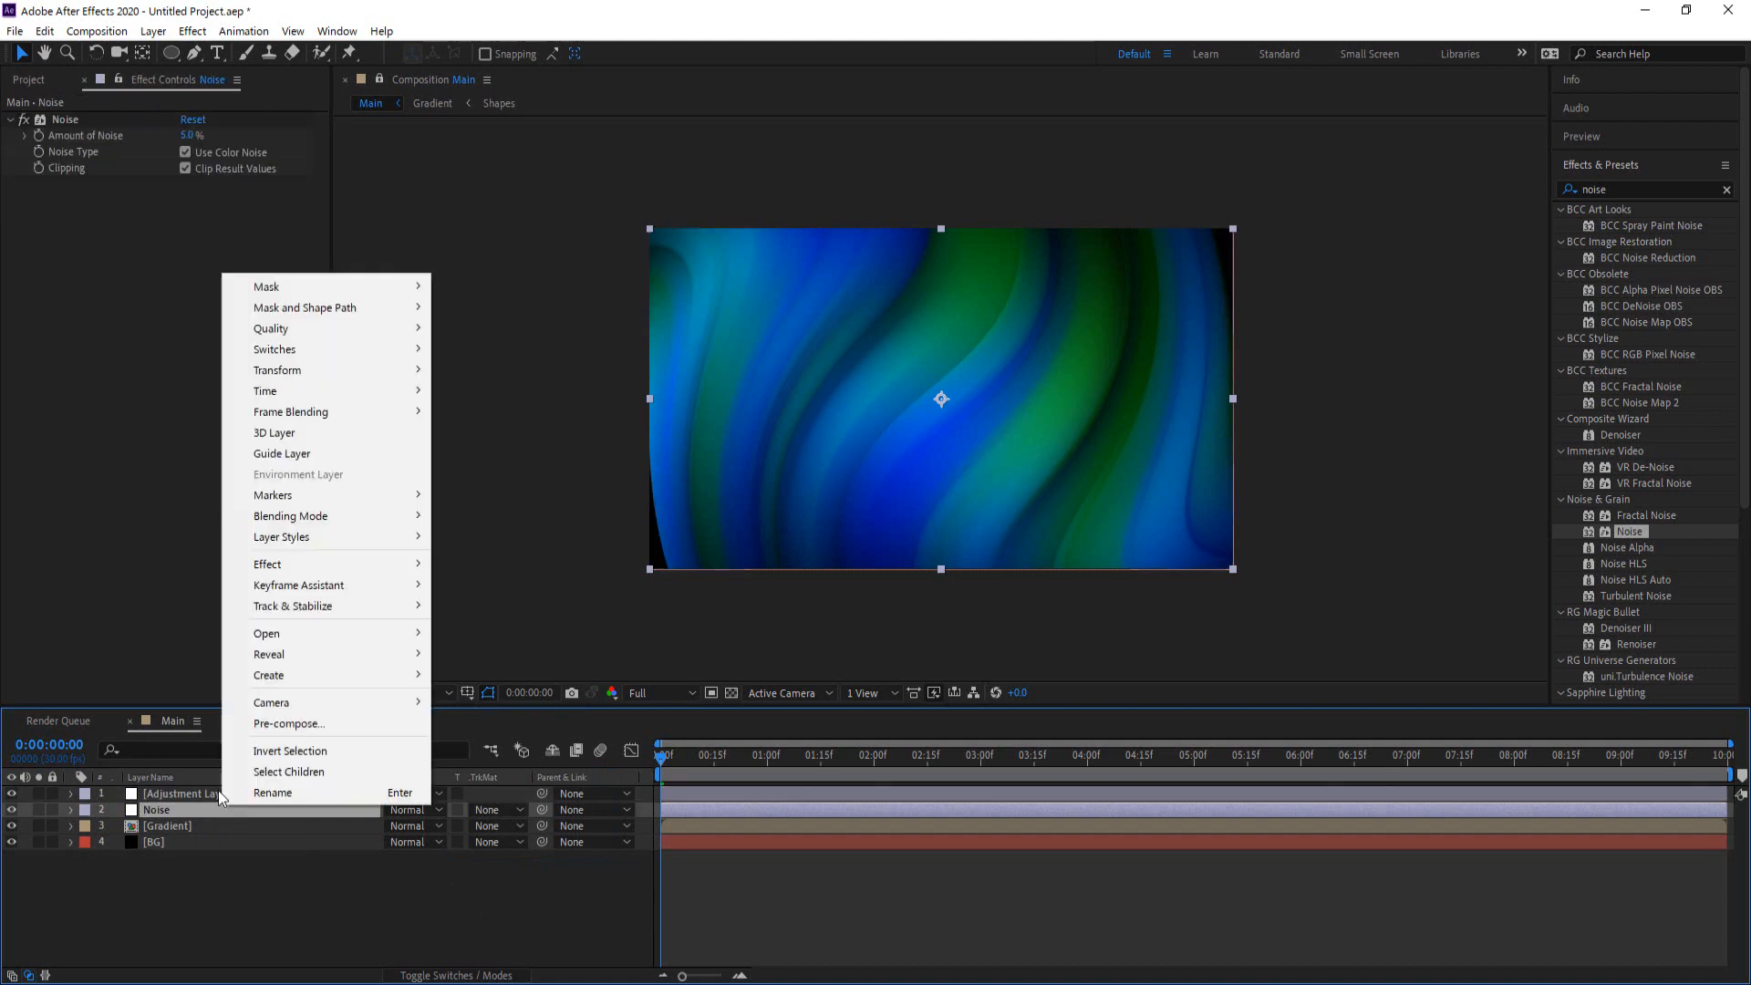
click(217, 790)
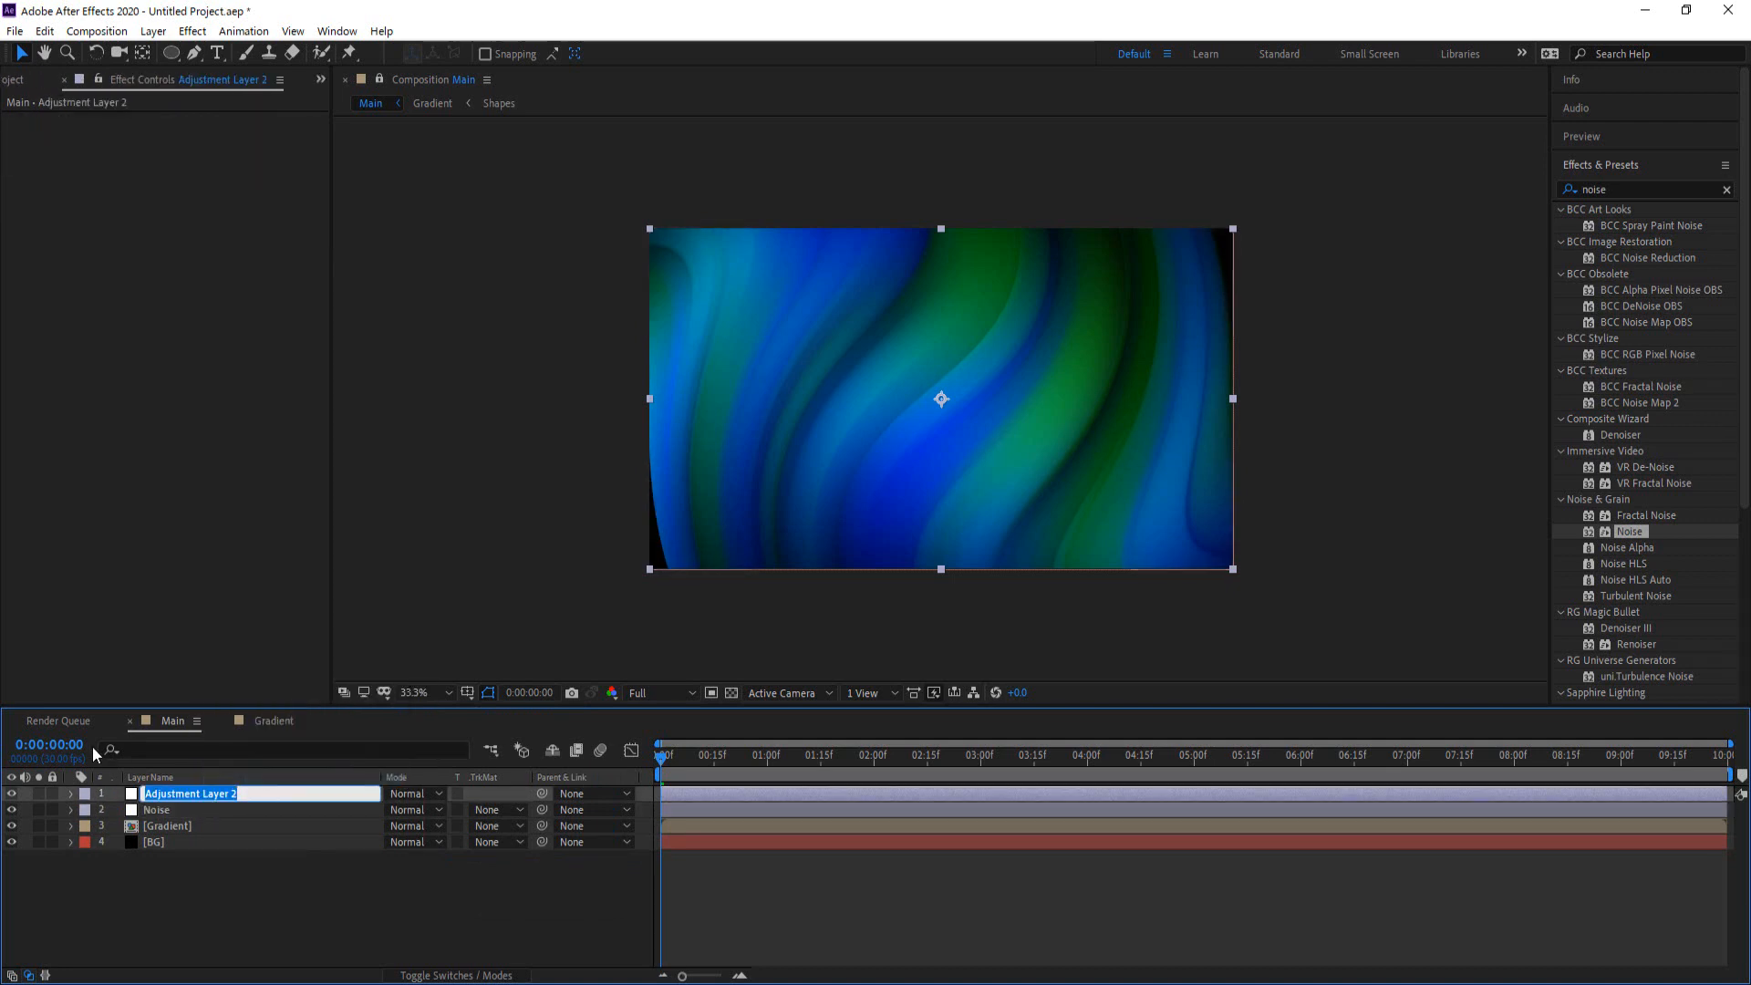
text(Curves)
key(Return)
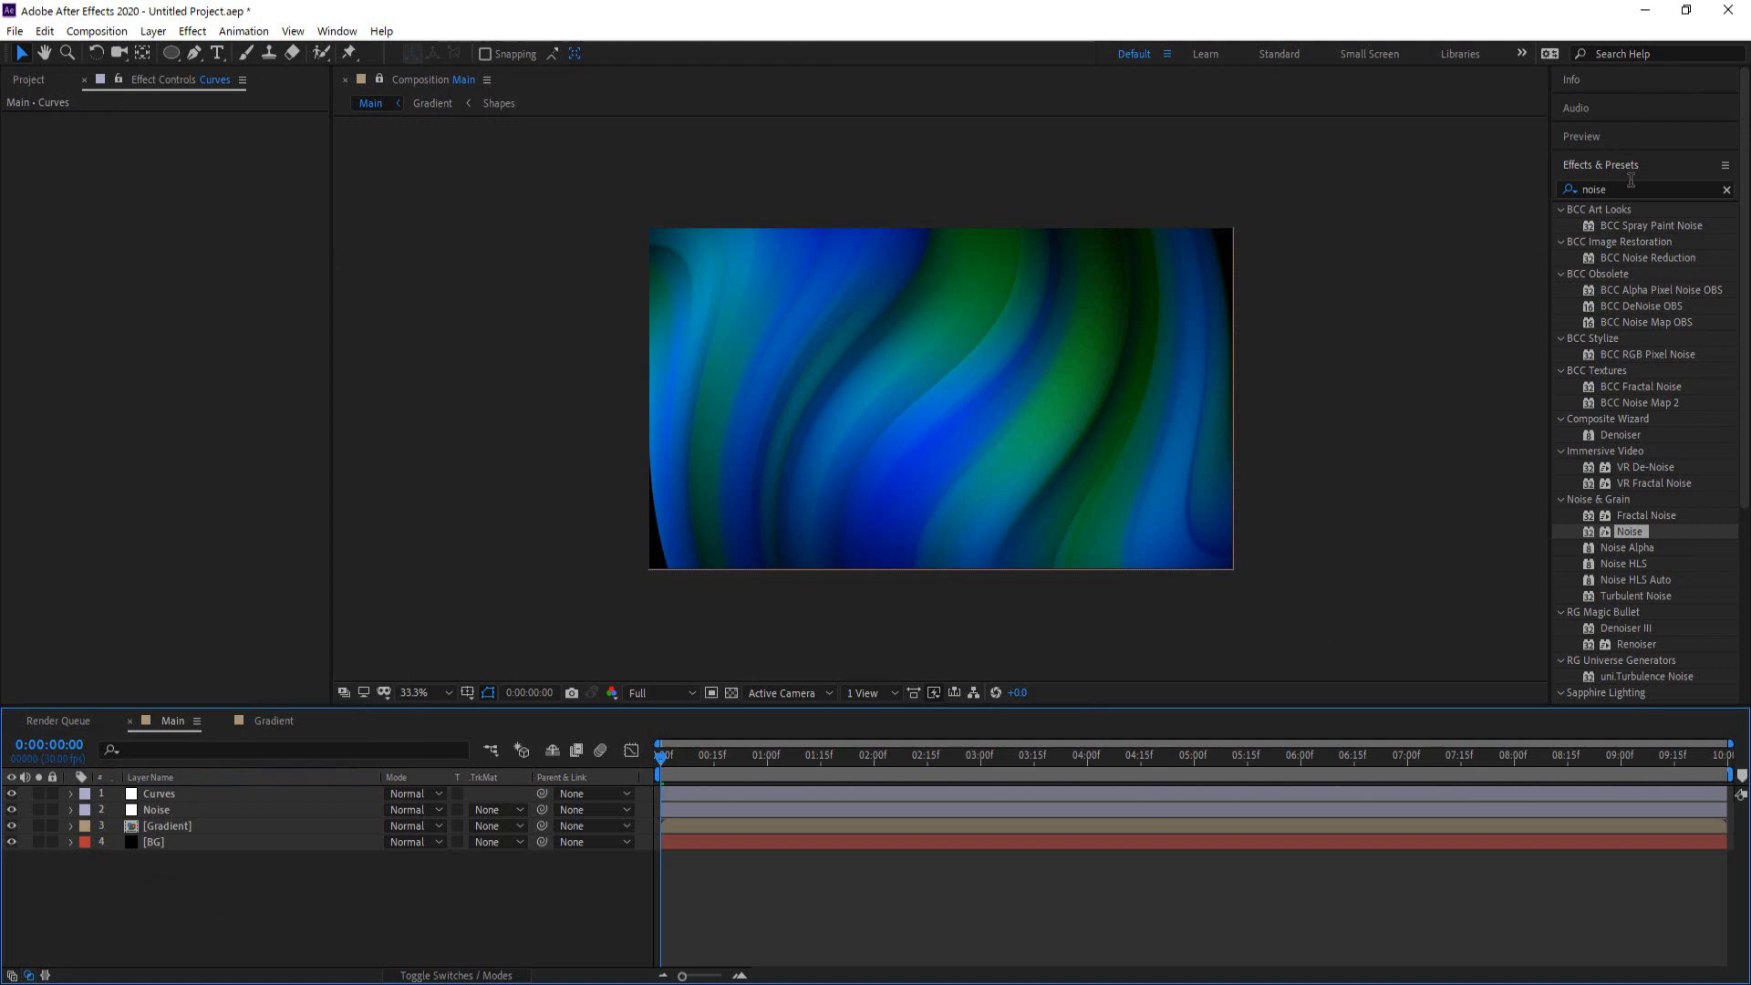
Apply the Curves effect to the Curves layer and bend its RGB curve into an S, lowering the shadows and raising the highlights
click(1631, 183)
text(Curves)
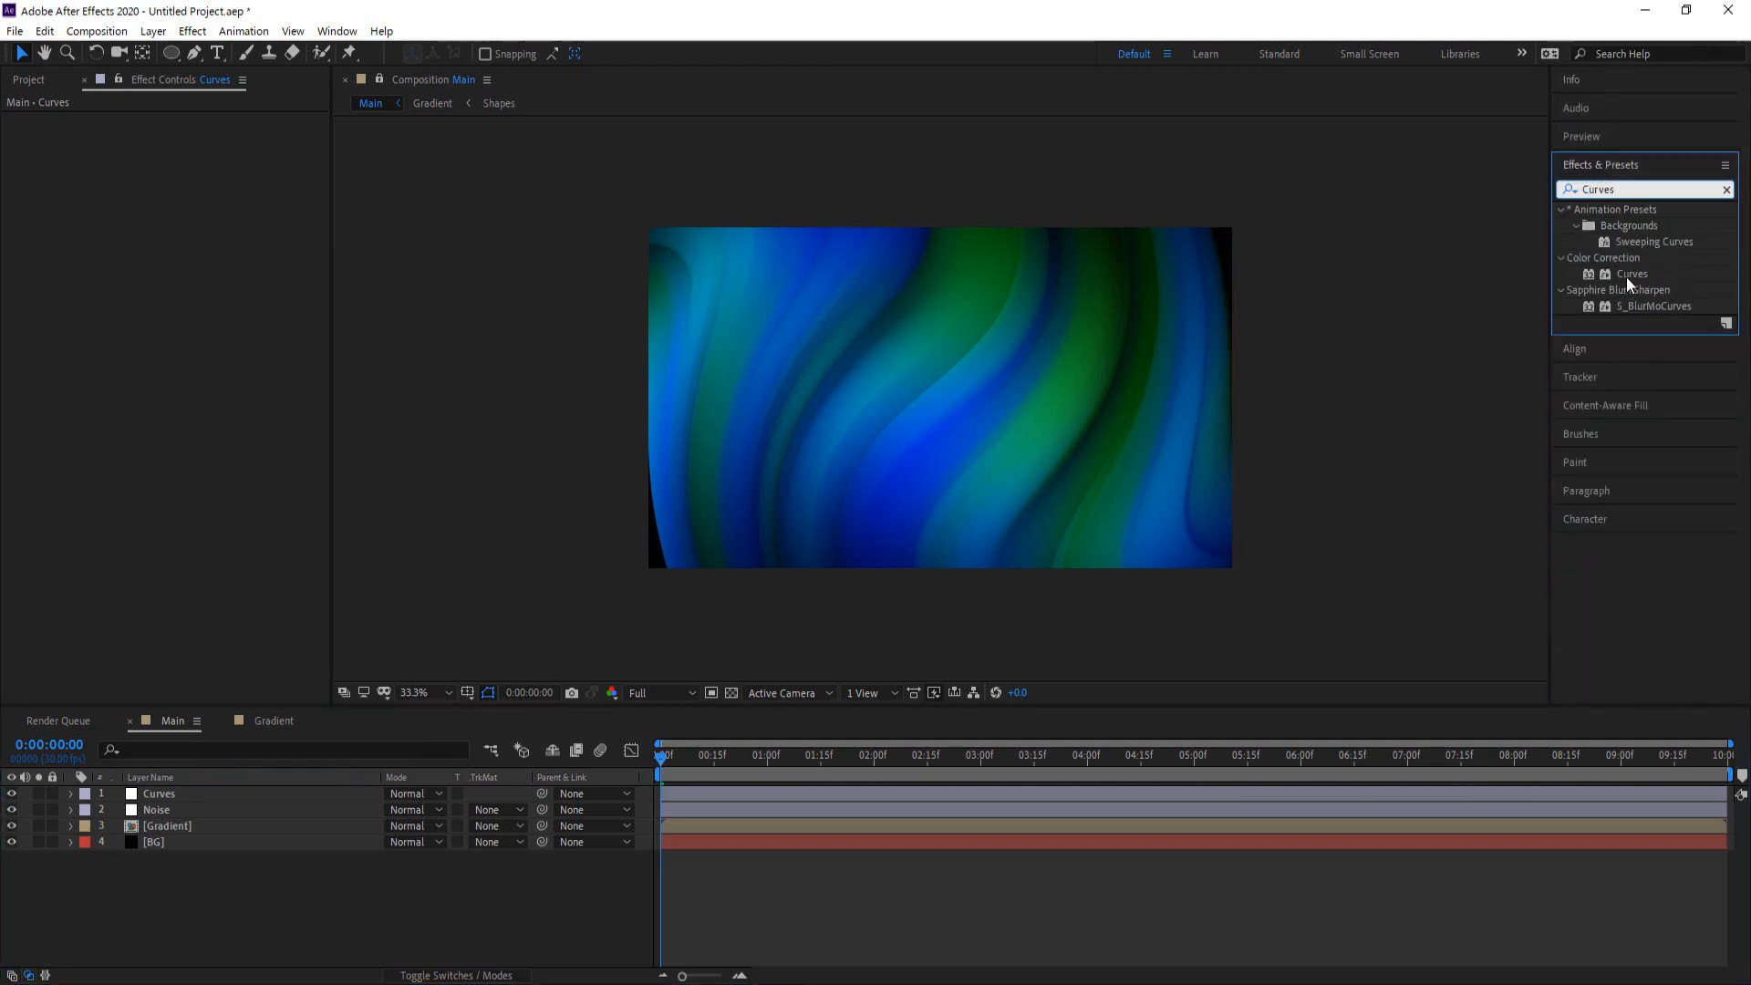
drag(1628, 278, 140, 799)
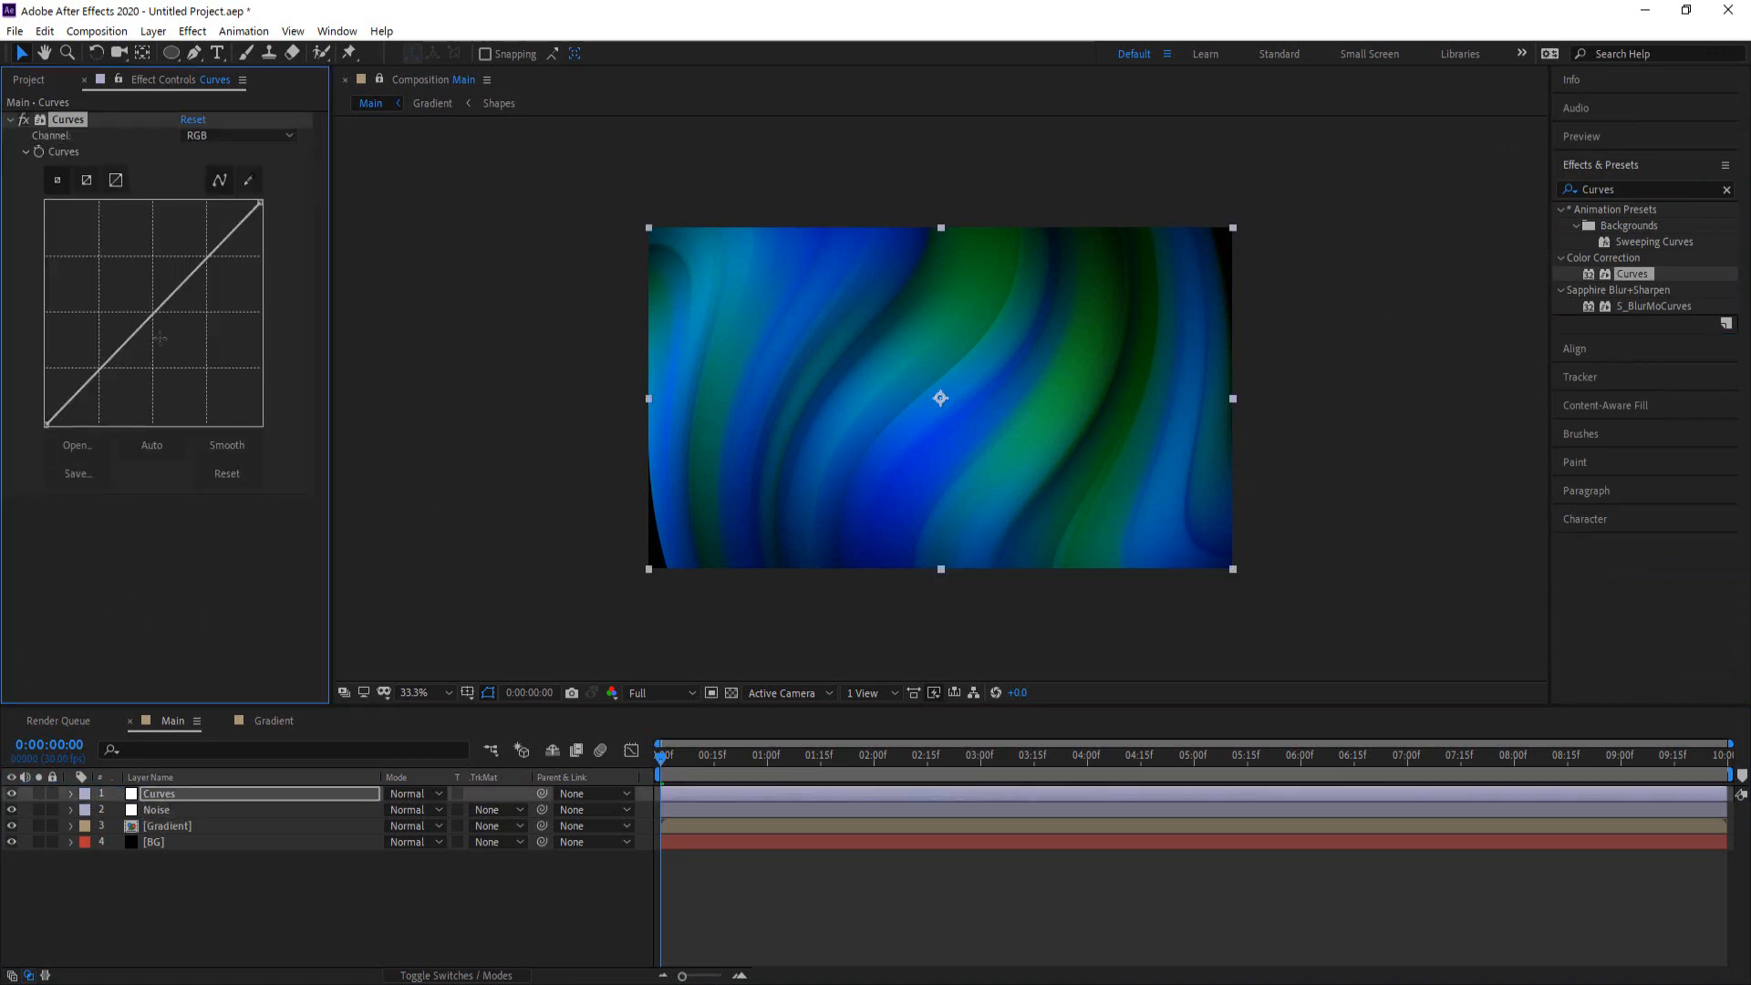
click(86, 394)
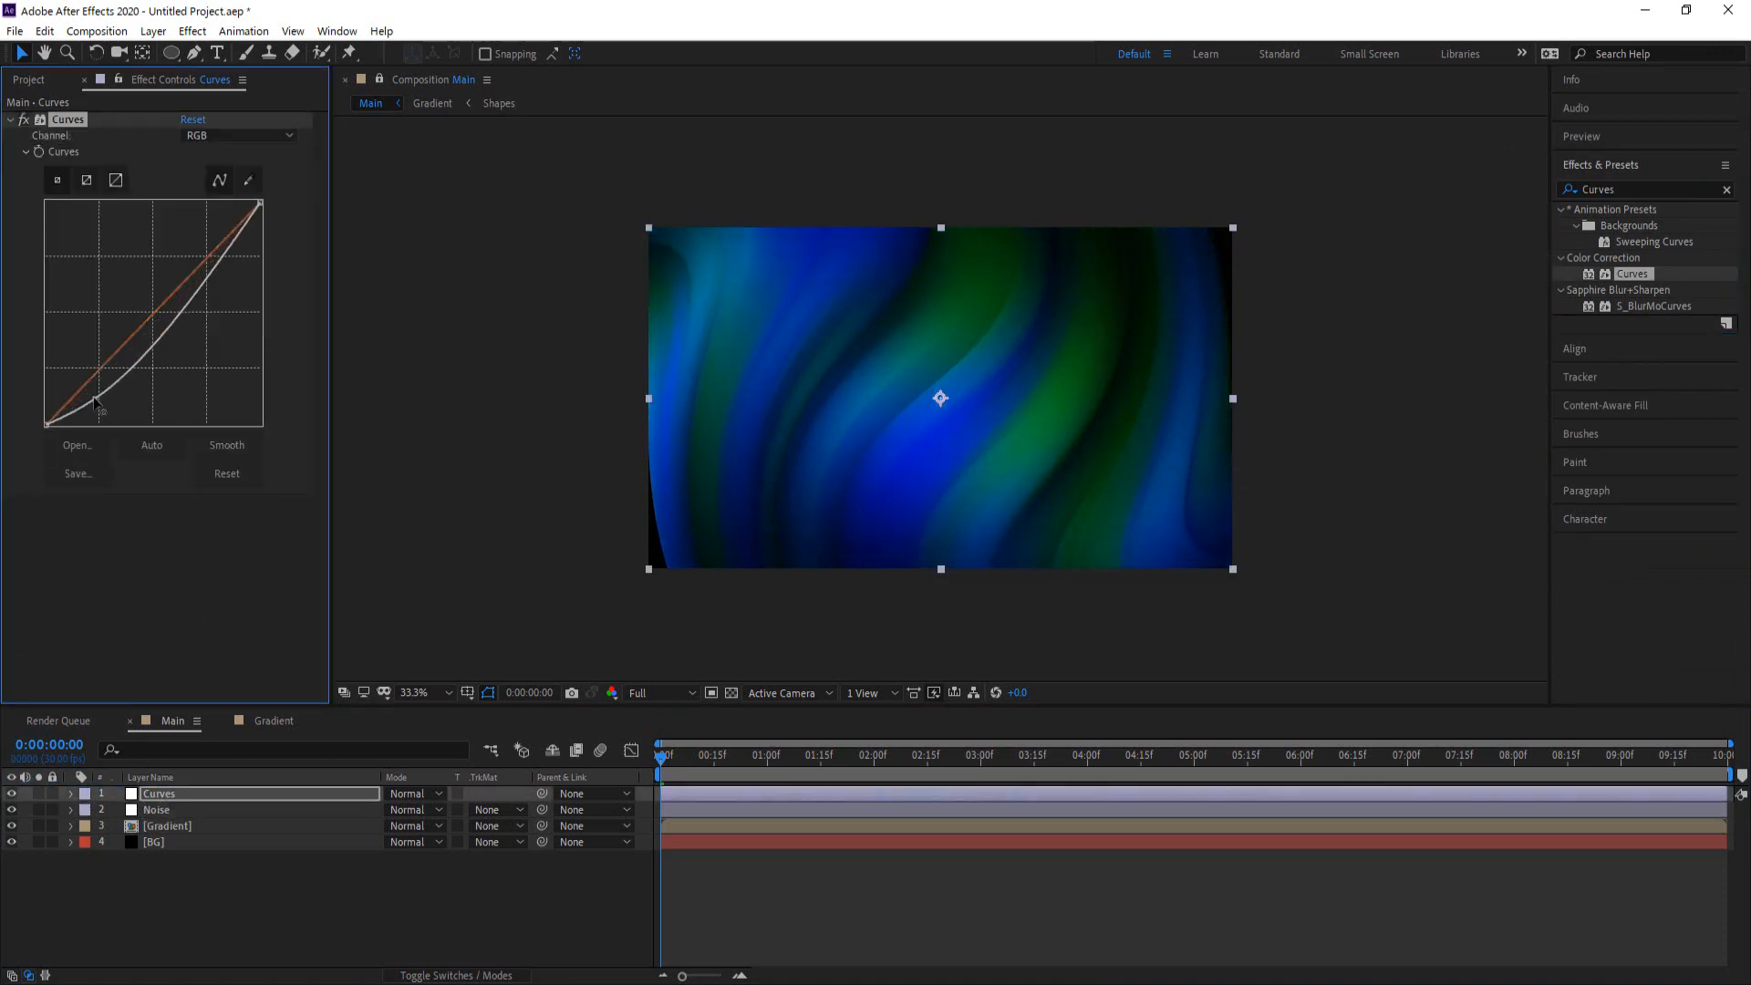
drag(85, 391, 101, 398)
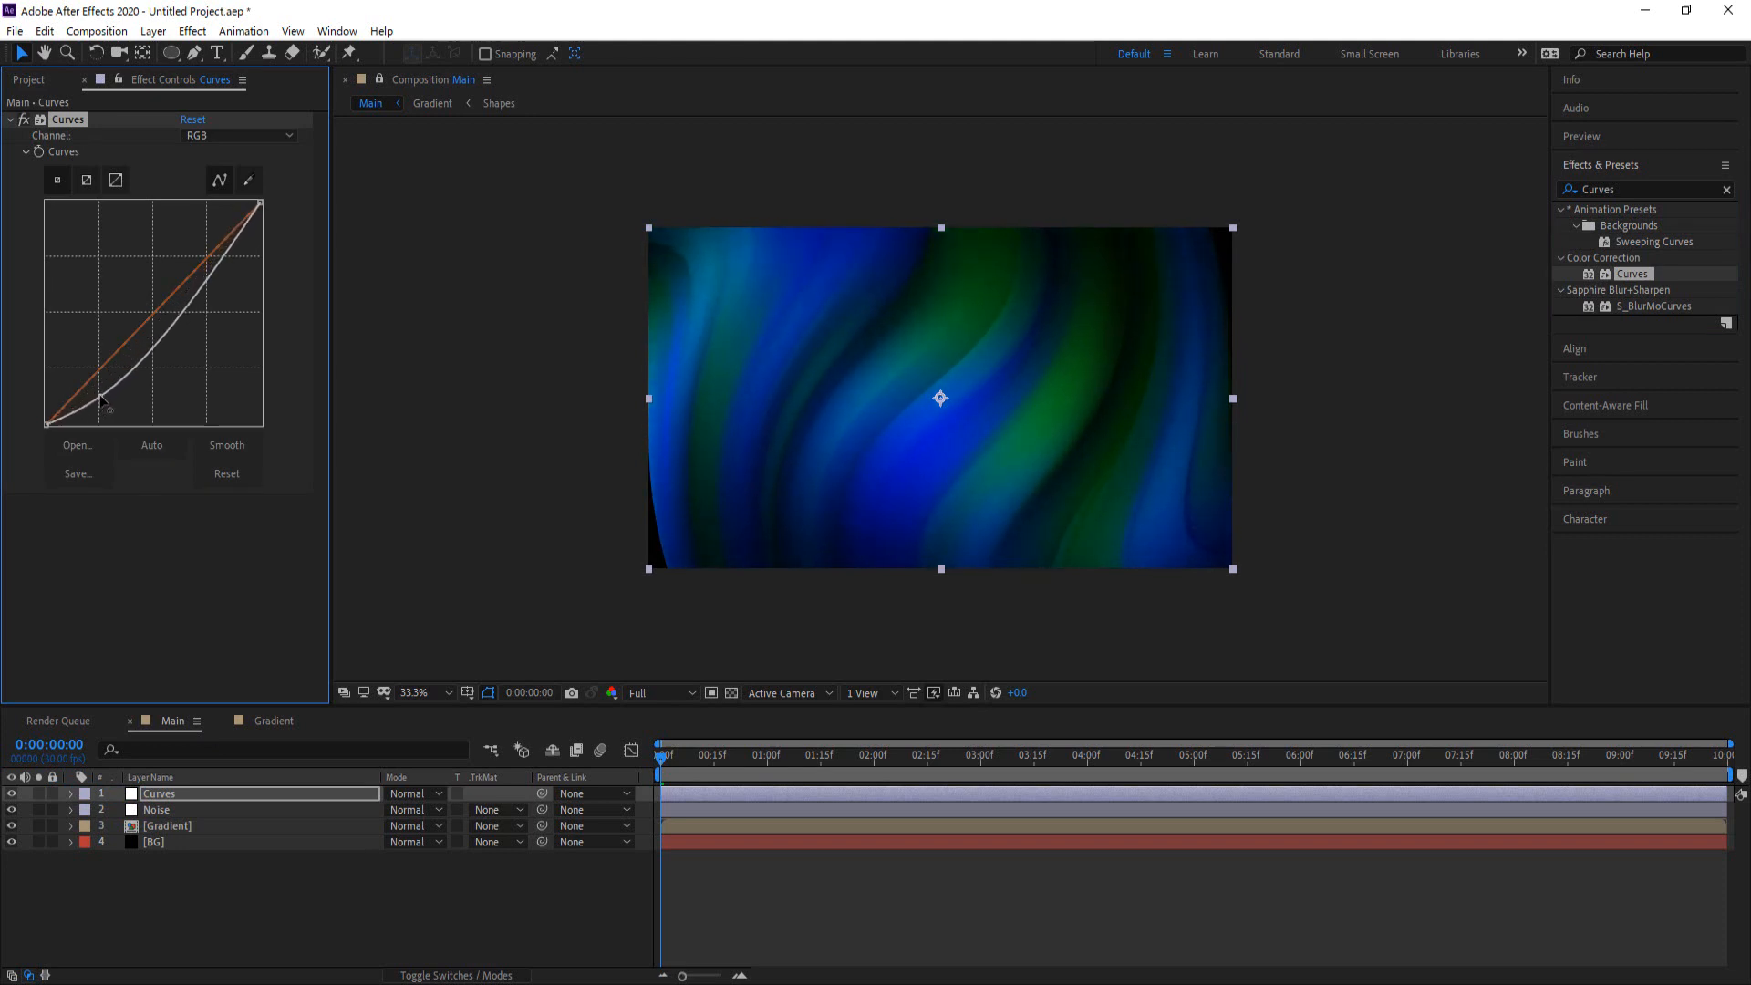
drag(215, 270, 201, 248)
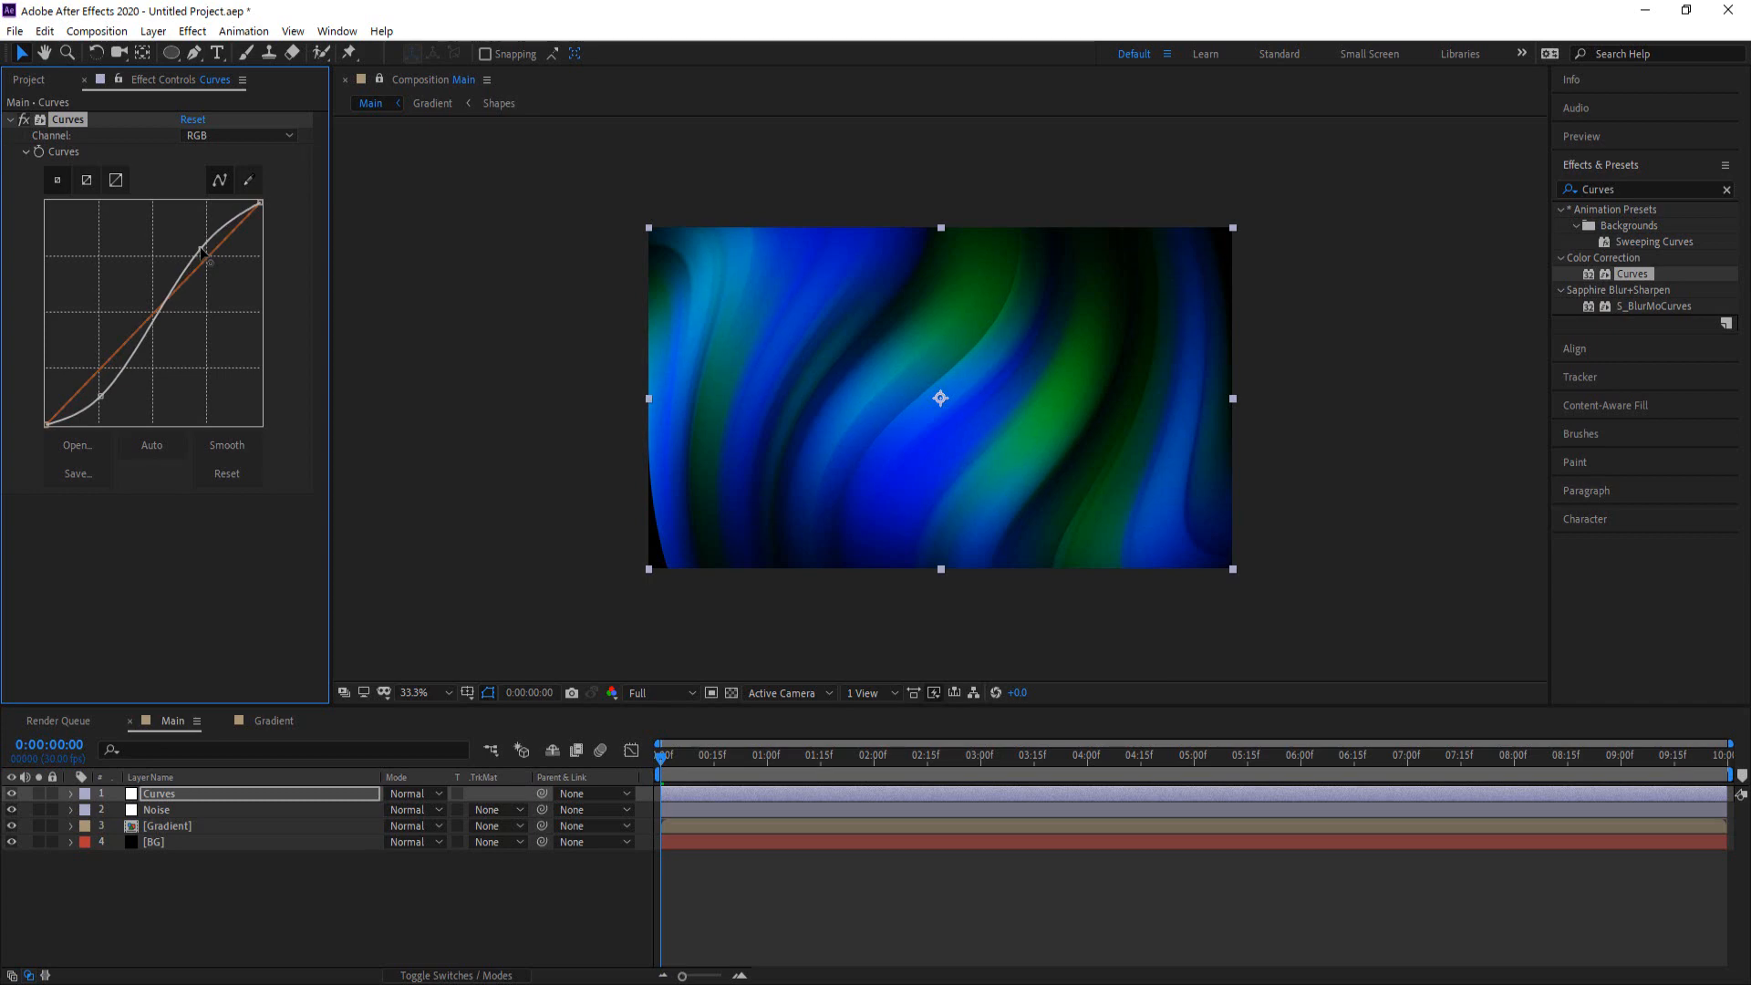